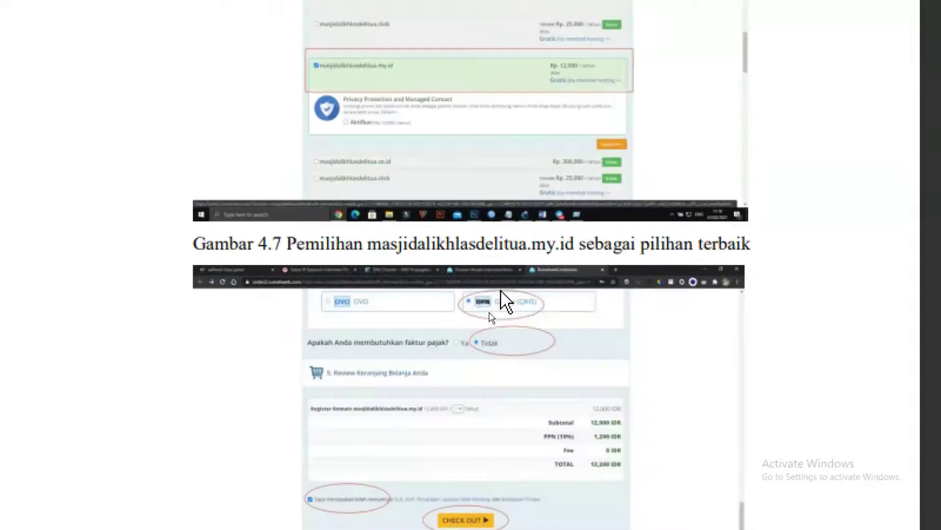
Scroll the report past the GoPay, Gmail and rumahweb screenshots to page 21, then exit full screen
scroll(501, 292, "down", 20)
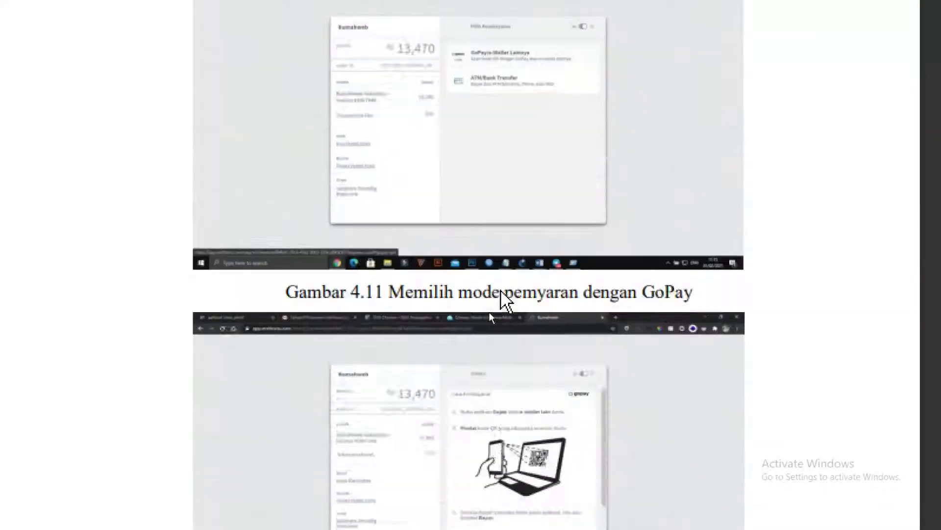
scroll(501, 290, "down", 10)
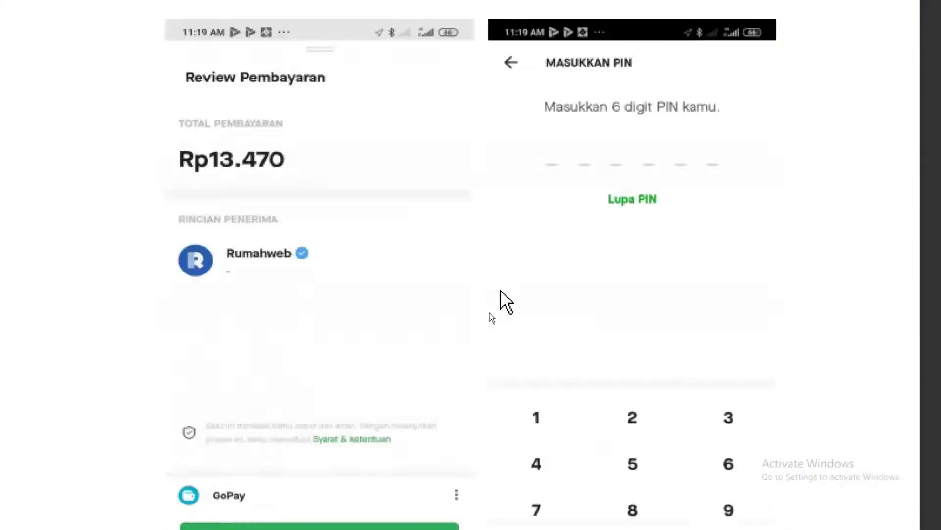
scroll(501, 290, "up", 10)
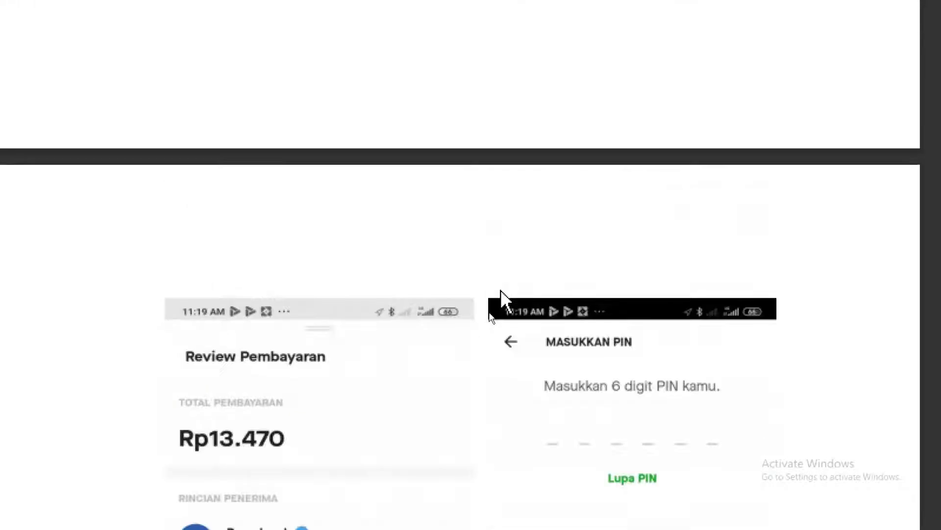
scroll(501, 291, "down", 5)
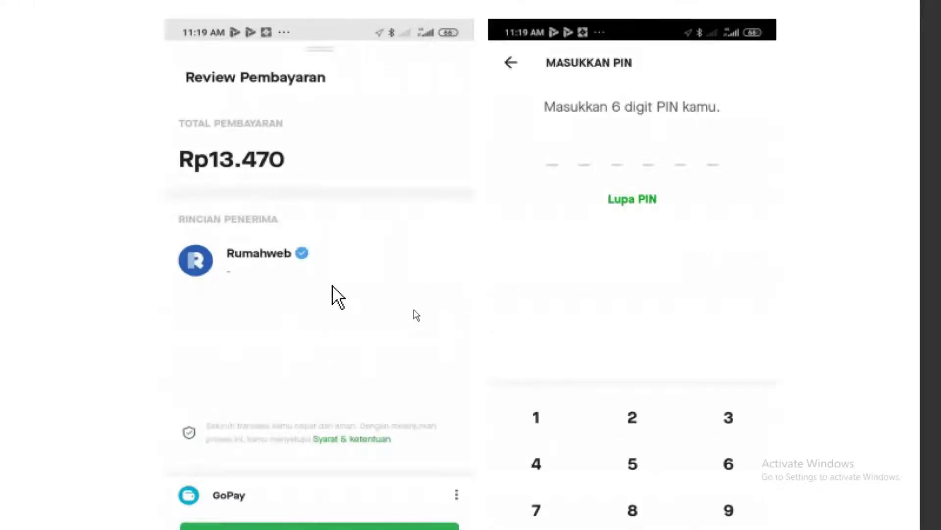
scroll(353, 283, "down", 18)
scroll(353, 283, "down", 20)
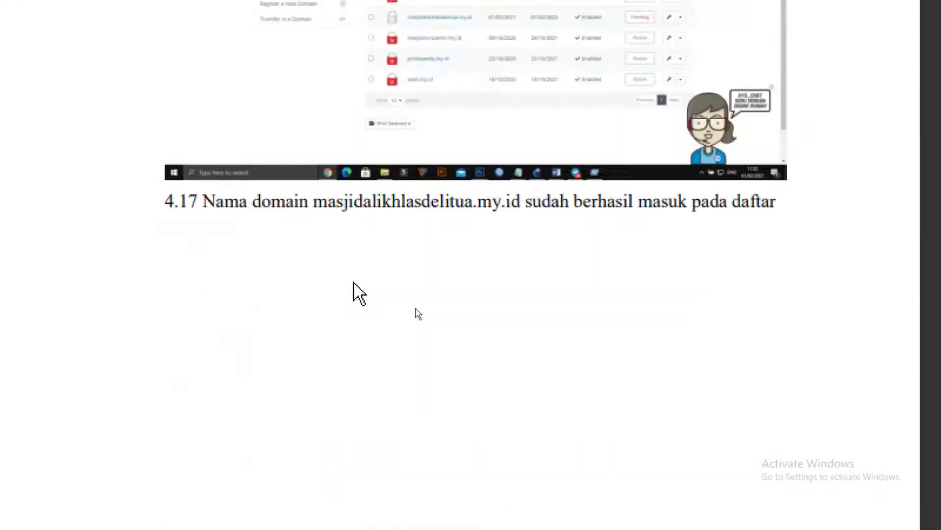
scroll(360, 294, "up", 6)
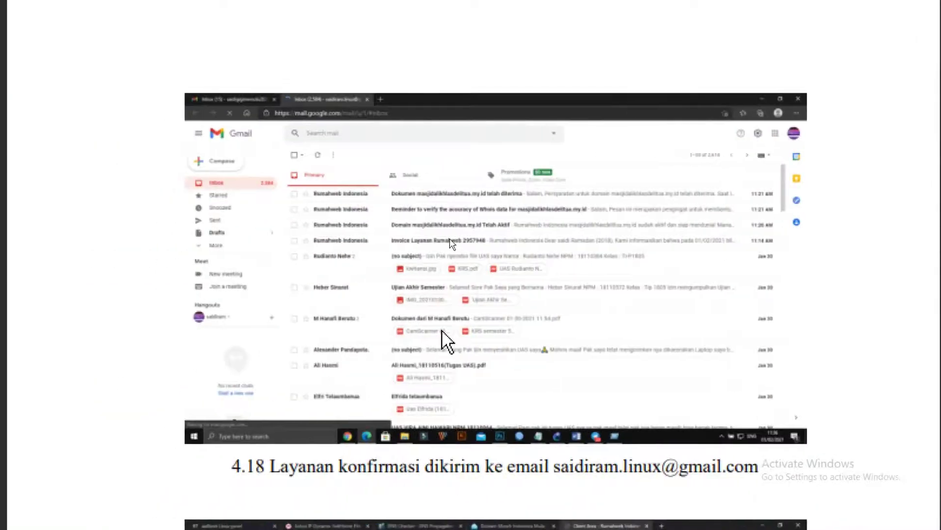
scroll(538, 277, "down", 5)
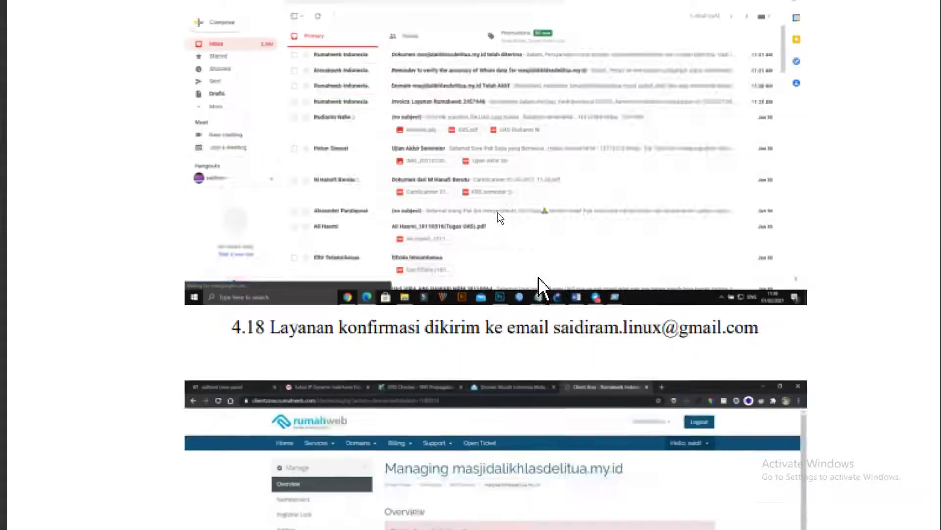
scroll(540, 288, "down", 10)
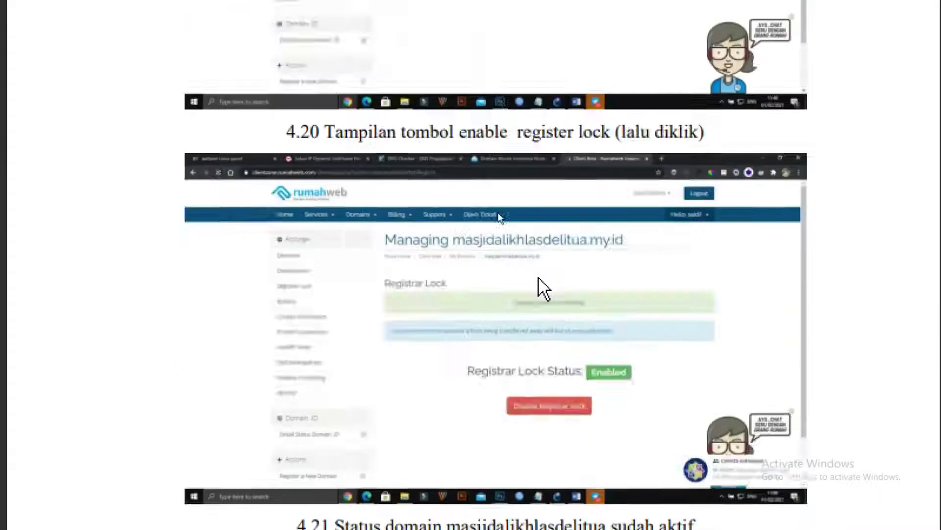
scroll(541, 288, "up", 8)
scroll(503, 215, "down", 1)
key("F11")
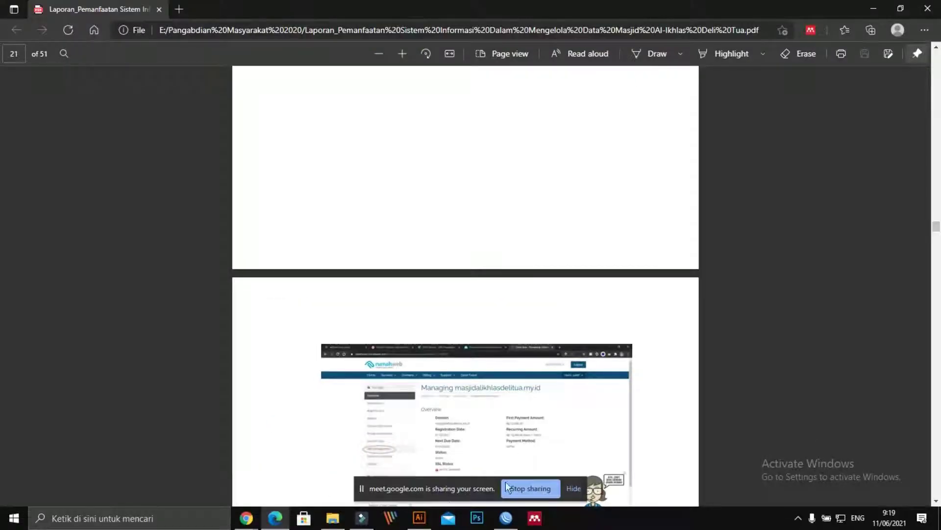
Bring forward Chrome's Domain Murah Indonesia page, then return to the cara Proxmox.ai flowchart
left_click(245, 520)
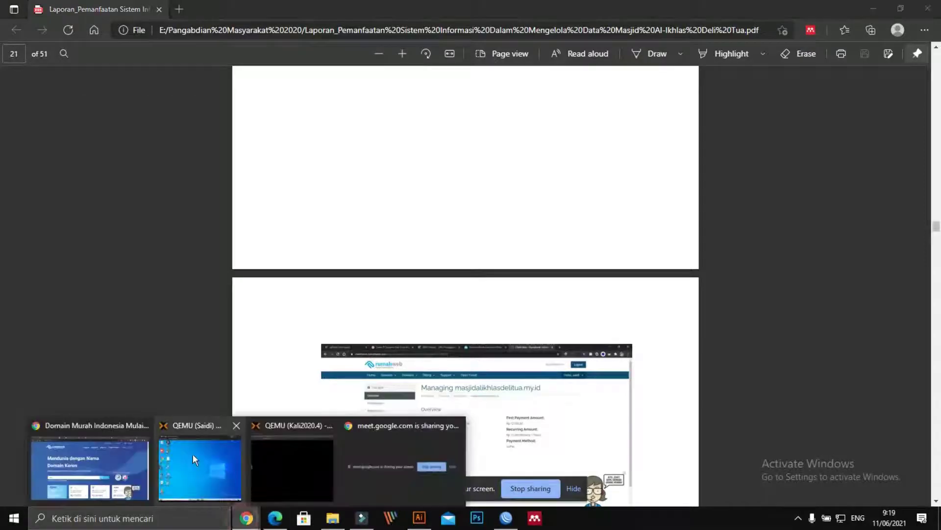
left_click(101, 460)
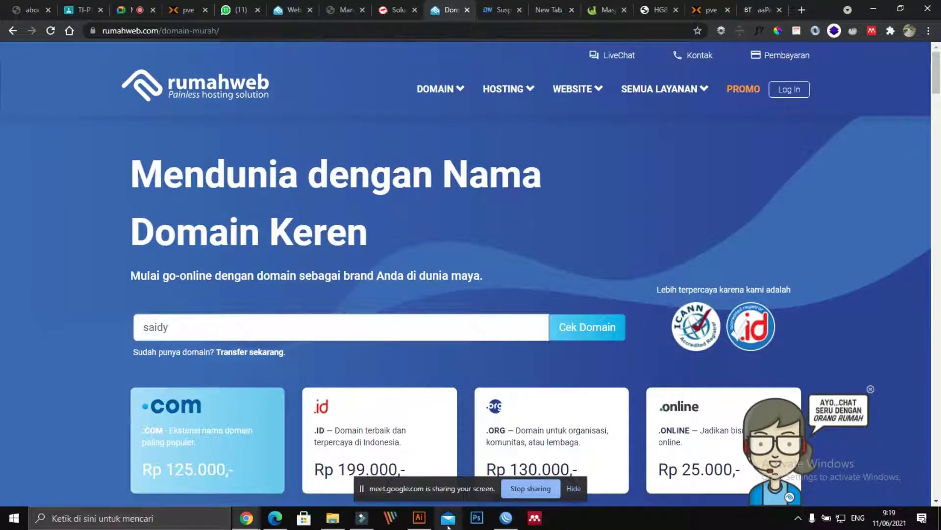
left_click(420, 517)
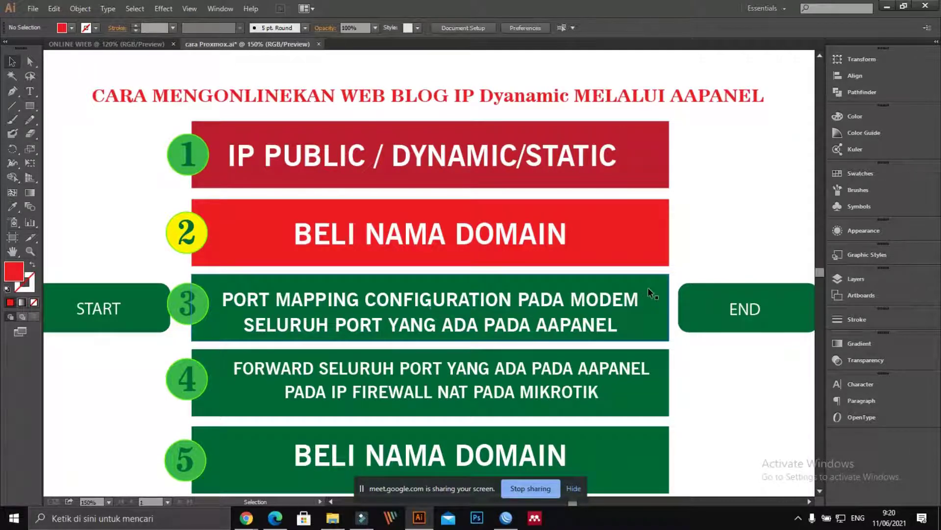
Nudge step 3's green box back in place, deselect, and return to Rumahweb's domain search page
left_click_drag(659, 278, 662, 276)
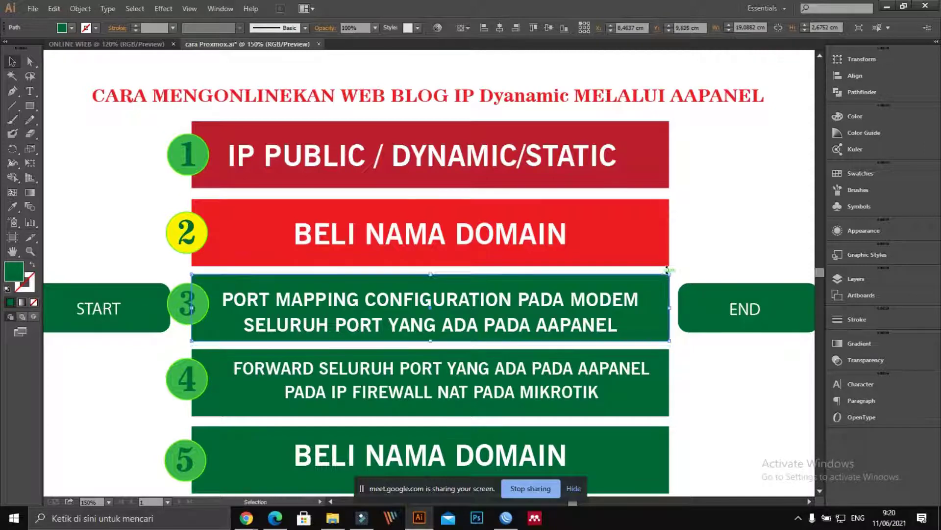
left_click(706, 245)
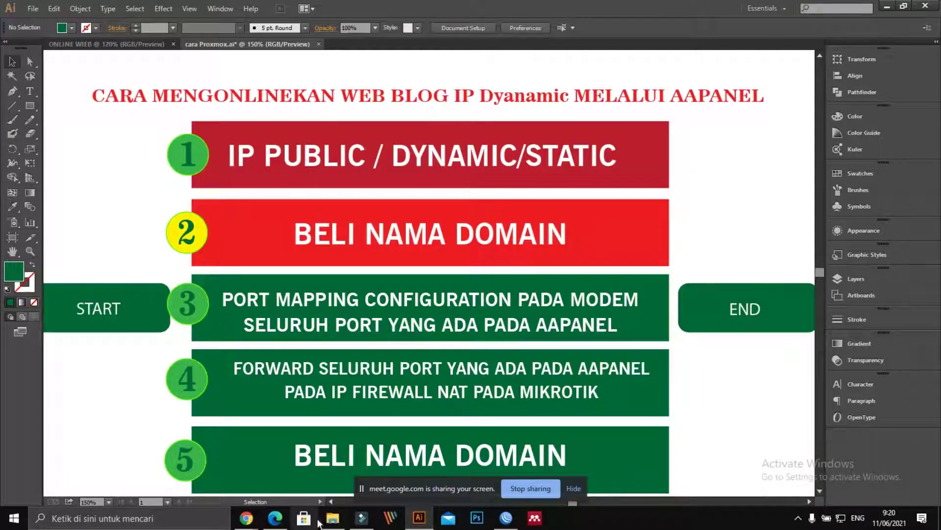
left_click(247, 518)
left_click(120, 473)
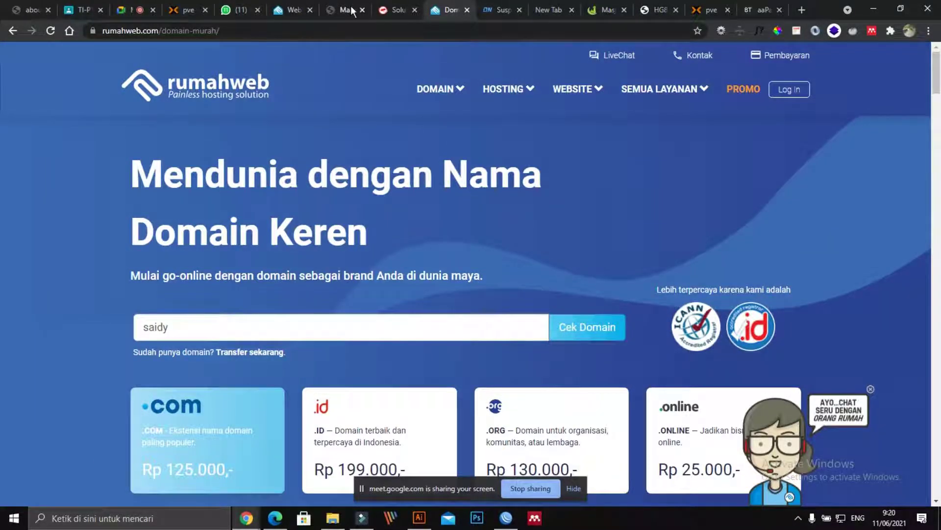
Switch to aaPanel and open Security to view the 10-rule firewall list
left_click(764, 11)
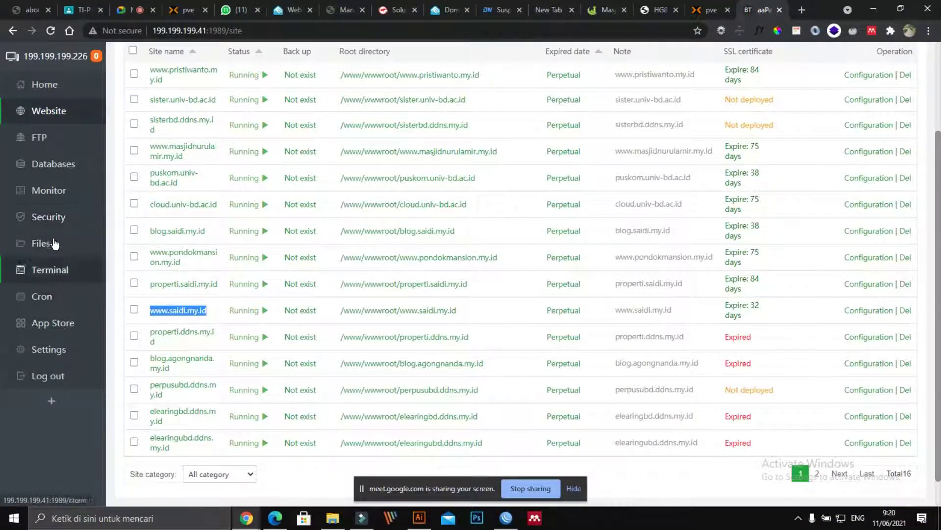
left_click(55, 215)
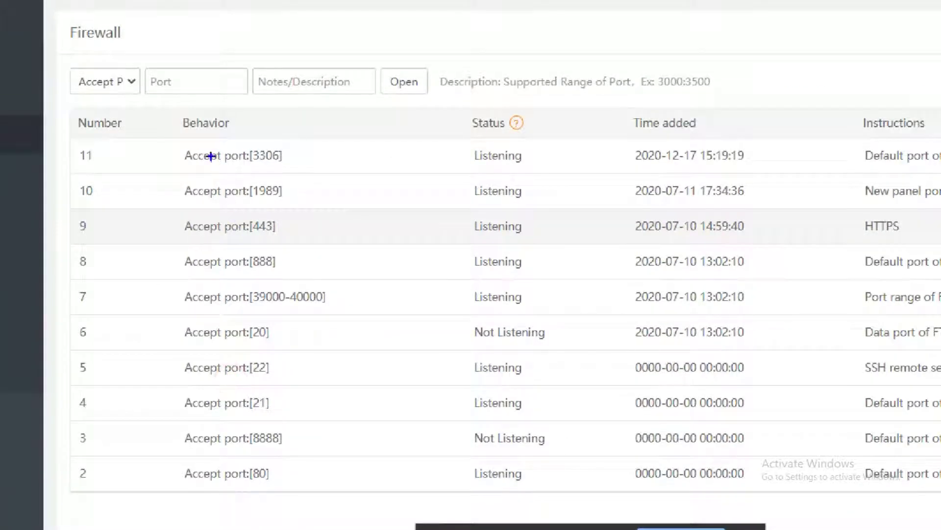
Circle the accepted ports and draw an arrow to a 'MODEM MIKROTIK' note
mouse_move(175, 135)
left_mouse_down()
mouse_move(338, 130)
mouse_move(380, 175)
mouse_move(385, 357)
mouse_move(369, 478)
mouse_move(228, 505)
mouse_move(130, 347)
mouse_move(141, 152)
left_mouse_up()
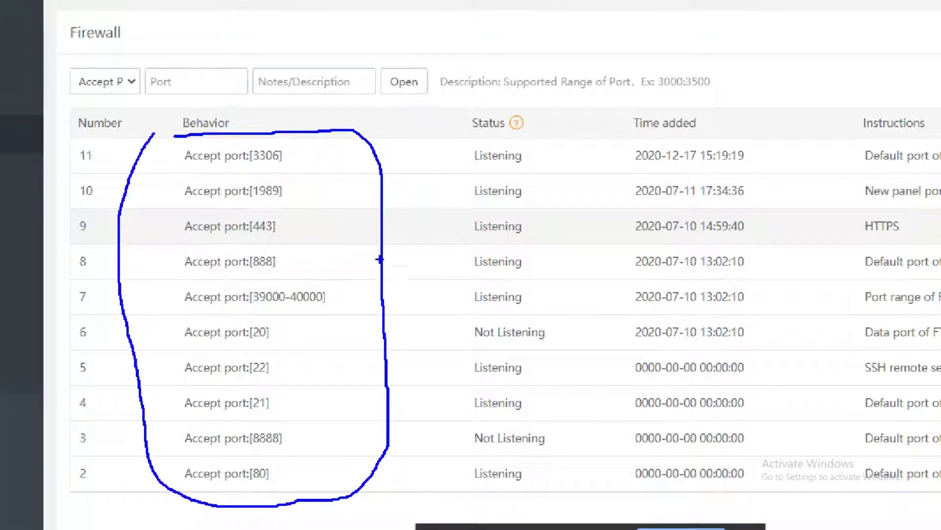
mouse_move(381, 282)
left_mouse_down()
mouse_move(467, 283)
mouse_move(478, 308)
left_mouse_up()
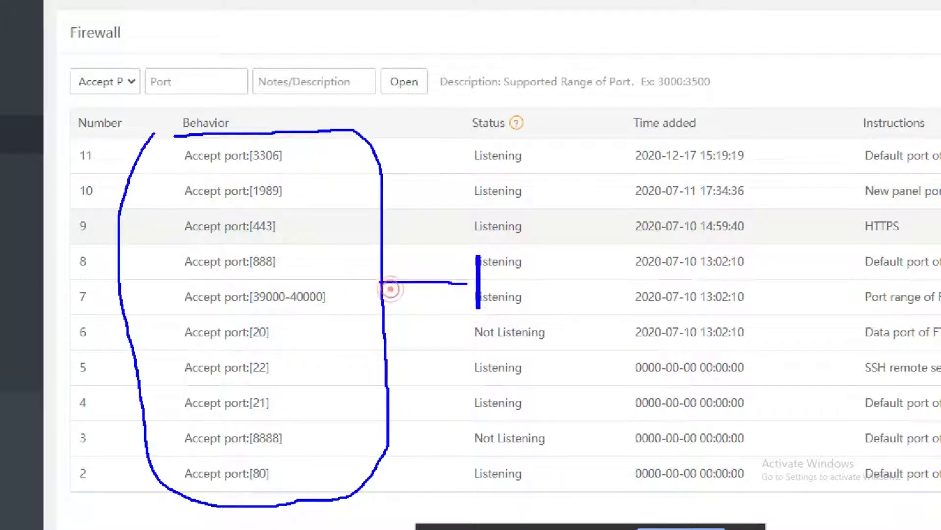
type("MODEM")
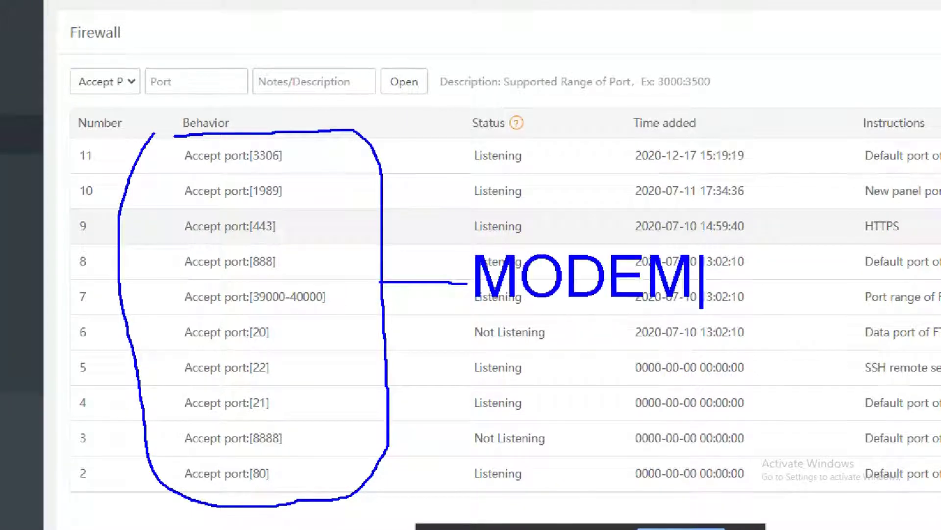
key("Return")
type("mi")
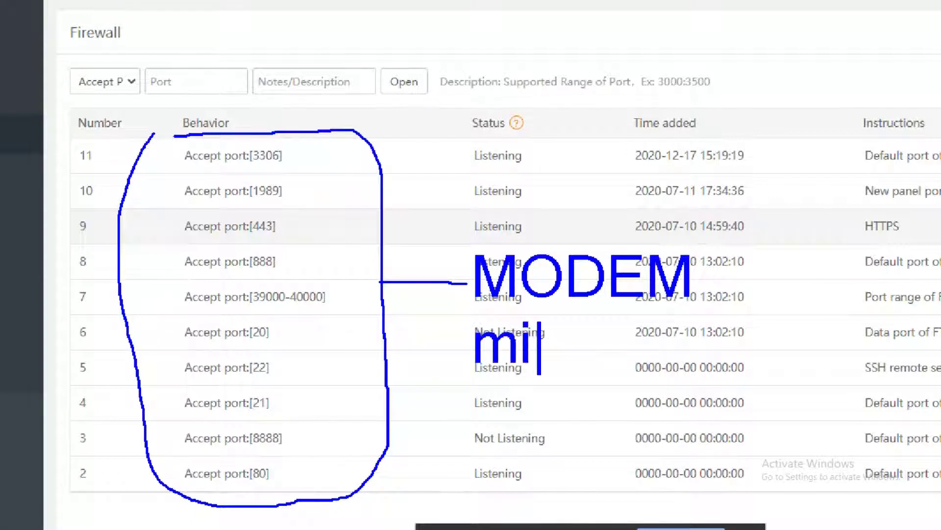
key("BackSpace")
key("BackSpace")
type("MIKROTIK")
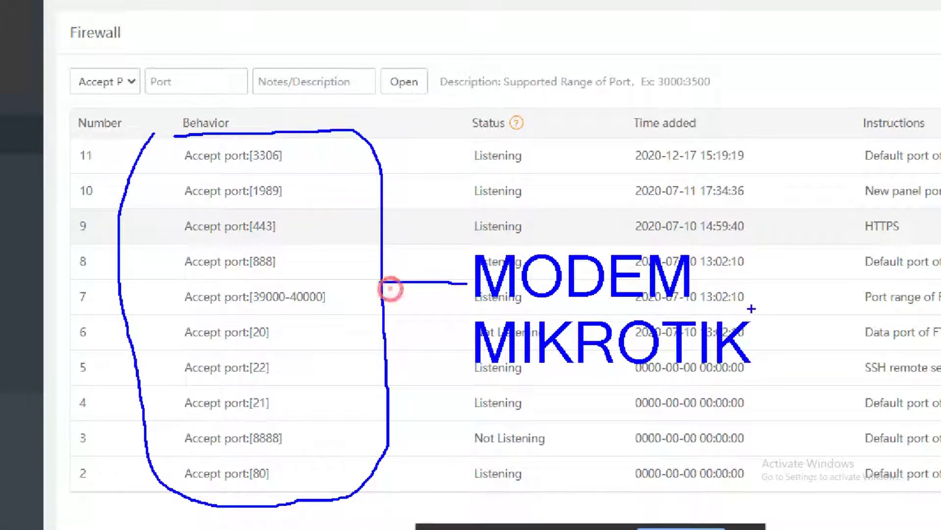
left_click_drag(454, 273, 451, 293)
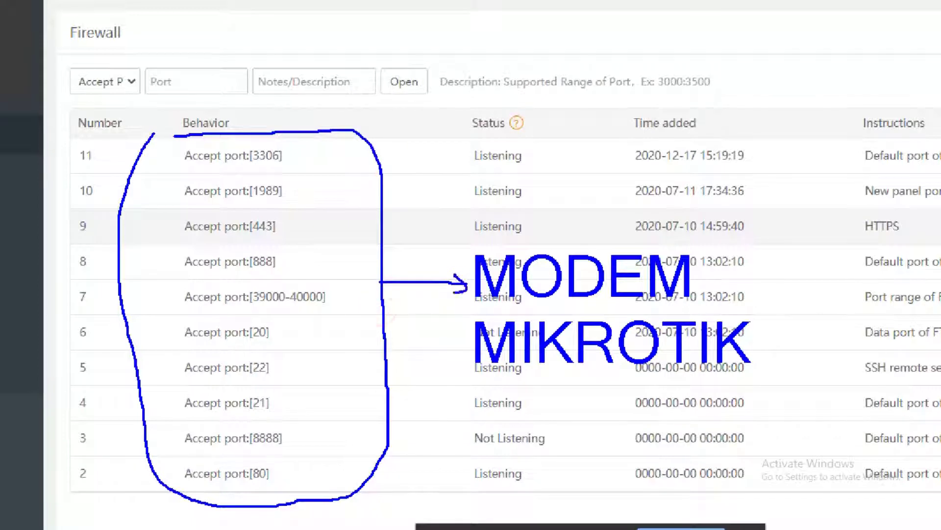
Draw lines from ports 3306, 1989 and 443, labelling 443 'https' and 3306 'mysql'
left_click_drag(290, 155, 445, 149)
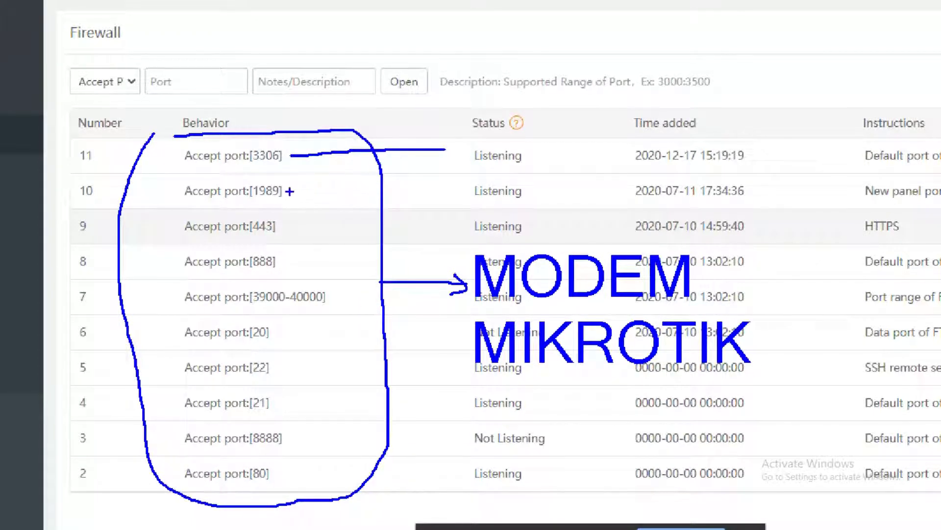
left_click_drag(290, 191, 402, 185)
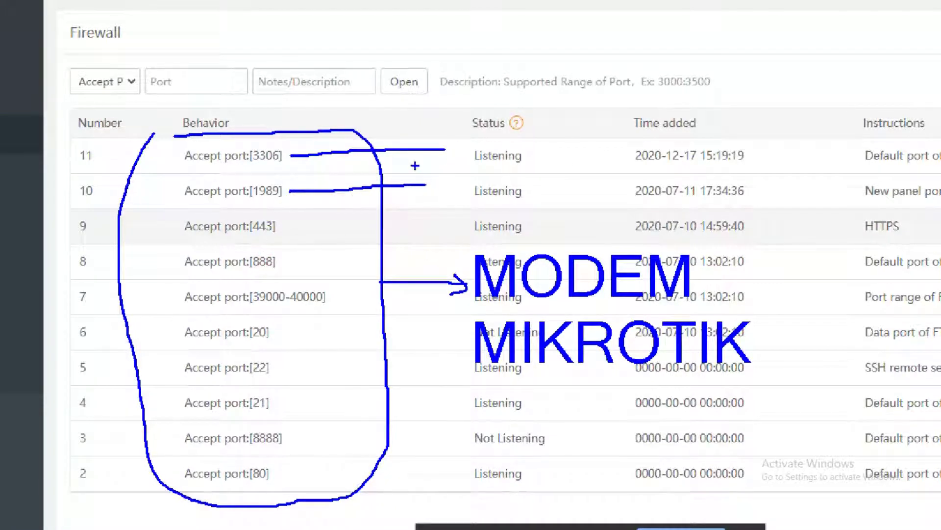
left_click_drag(299, 220, 469, 219)
left_click_drag(483, 243, 483, 191)
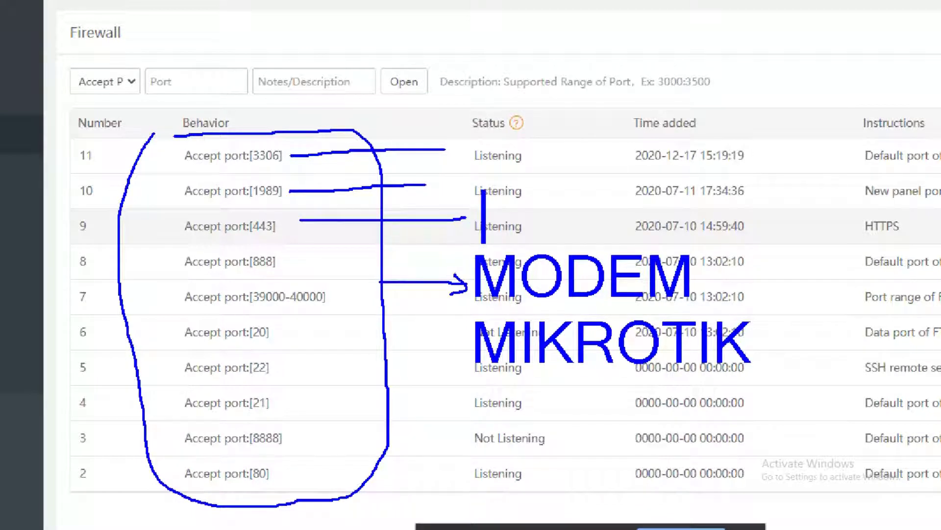
type("https")
key("Escape")
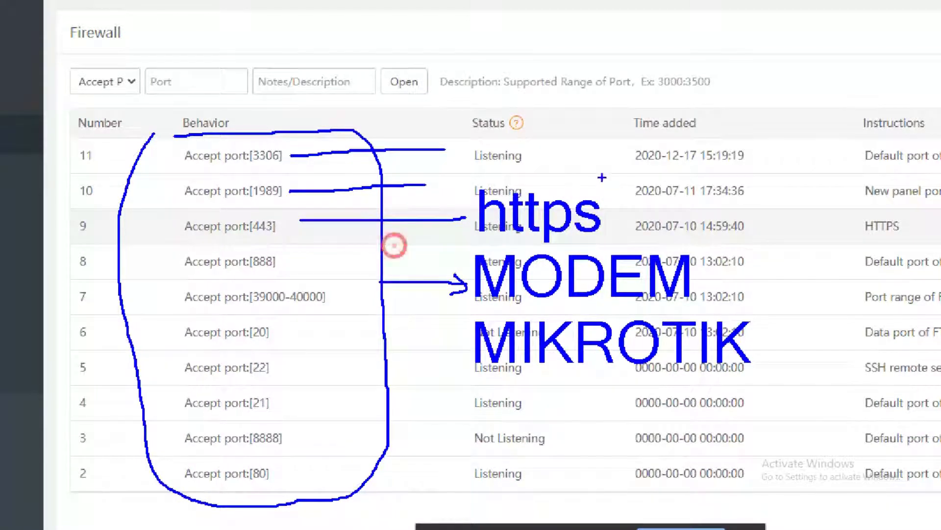
type("tmysql")
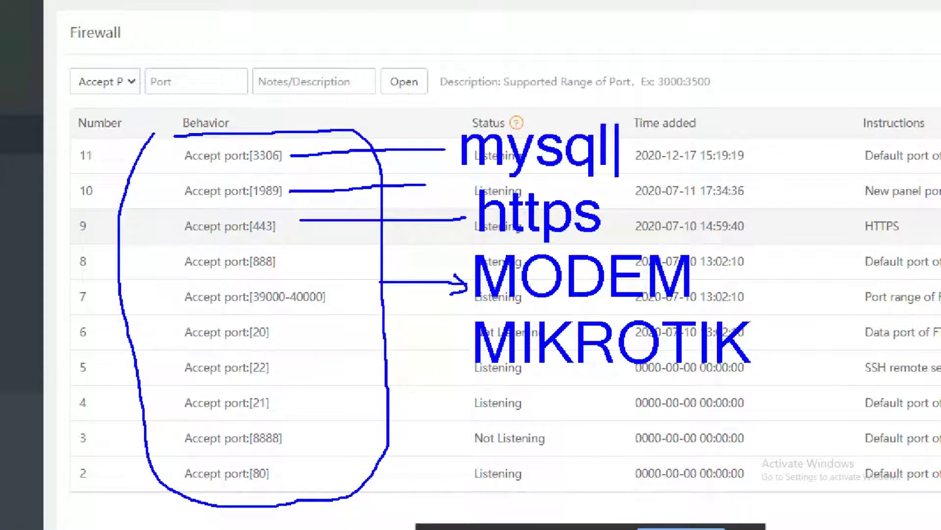
key("Escape")
left_click_drag(292, 264, 309, 264)
left_click_drag(337, 301, 357, 300)
left_click_drag(313, 333, 318, 333)
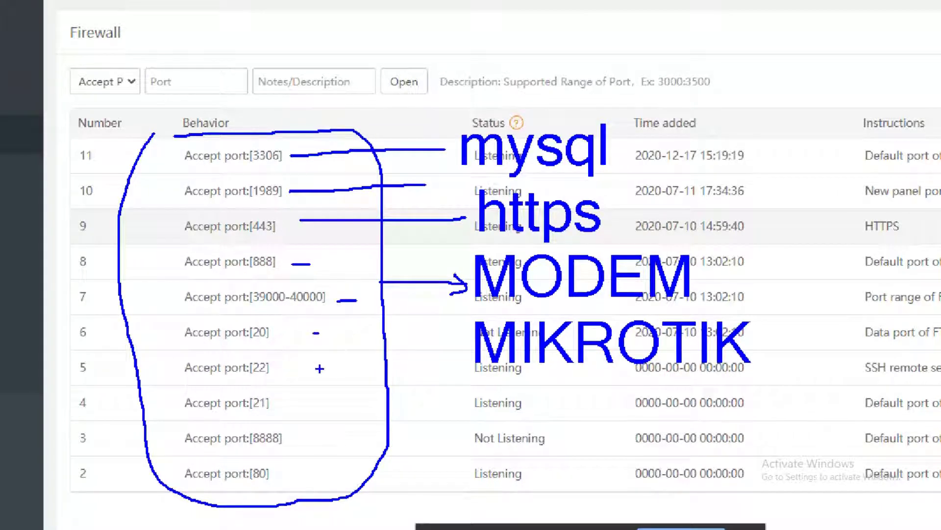
left_click_drag(319, 369, 432, 378)
left_click_drag(367, 401, 446, 402)
left_click_drag(370, 432, 458, 432)
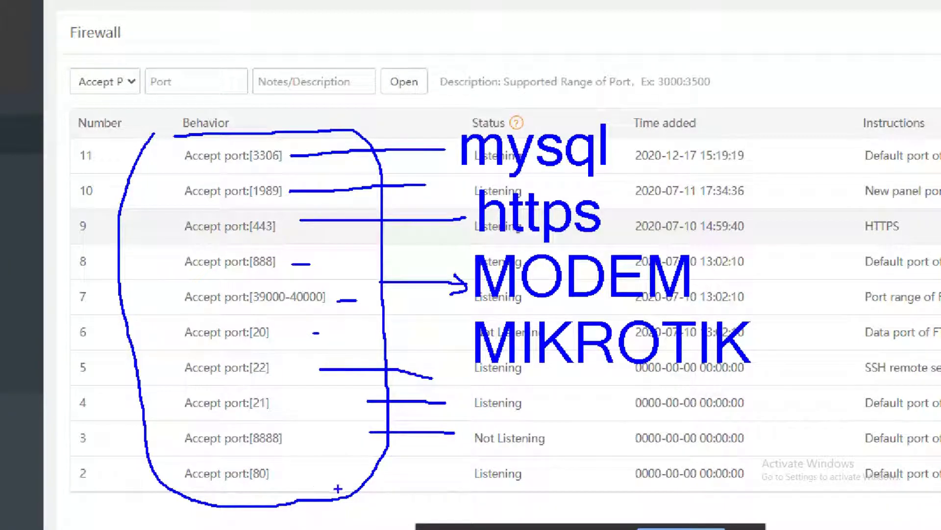
left_click_drag(343, 470, 467, 477)
Label ports 80, 21 and 22 'web', 'ftp' and 'ssh', circle MODEM, then clear all markup
type("t")
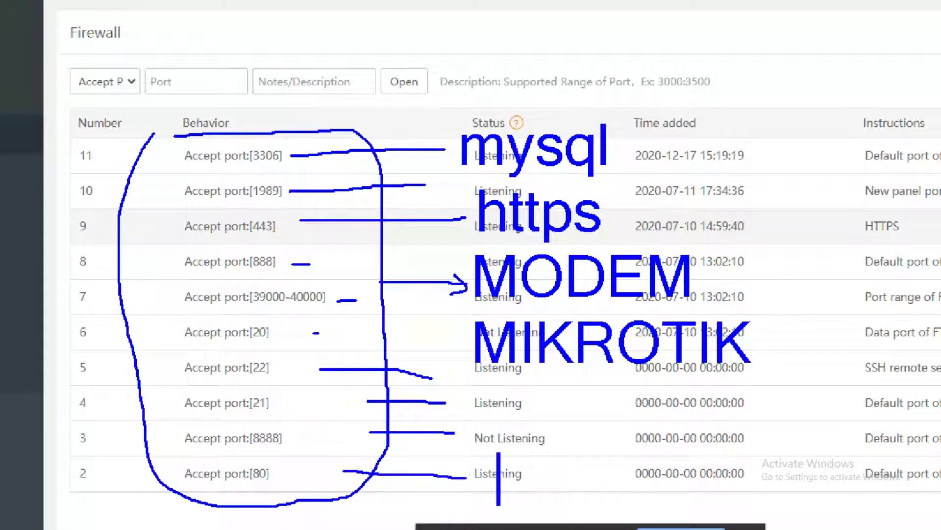
type("web")
key("Escape")
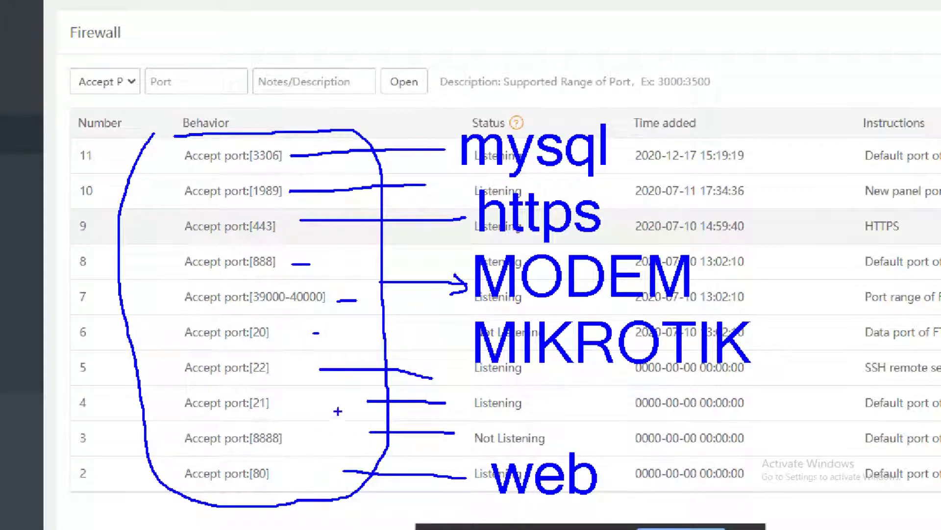
type("tf")
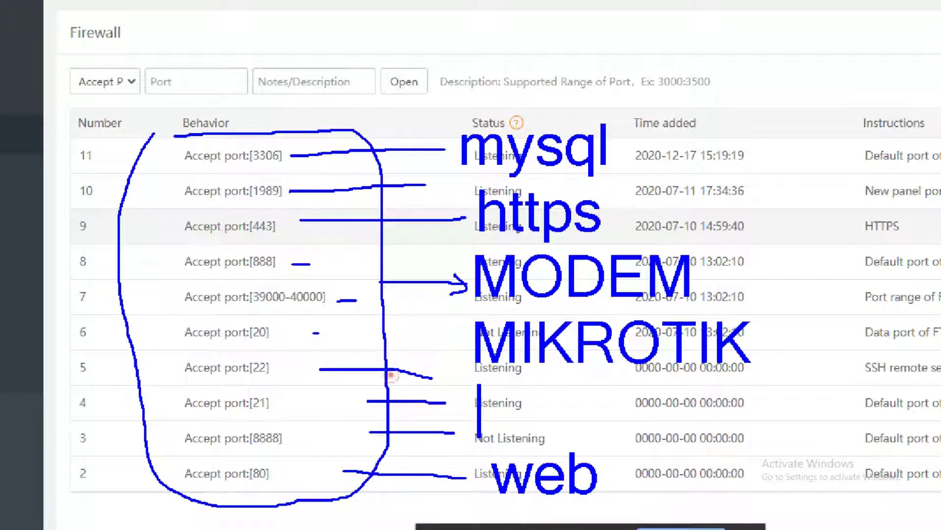
type("tp")
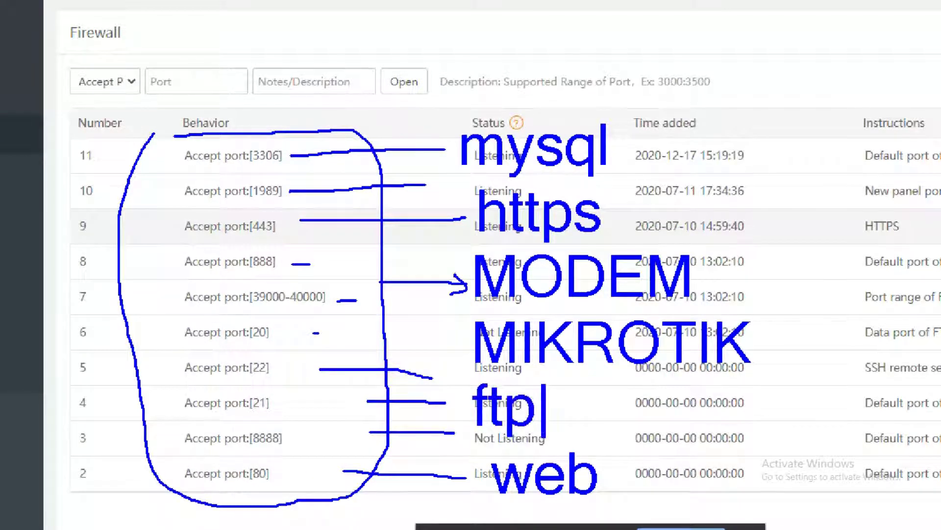
key("Escape")
type("t")
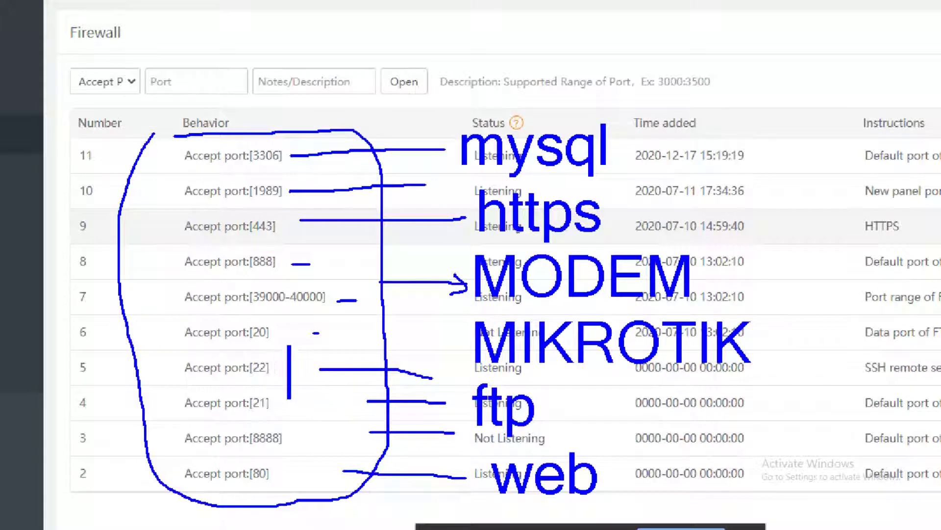
type("ssh")
key("Escape")
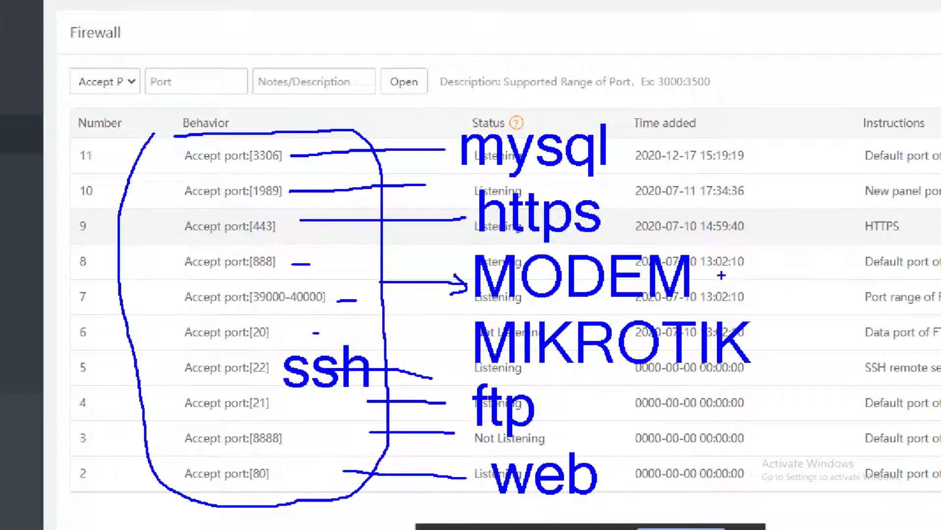
mouse_move(471, 241)
left_mouse_down()
mouse_move(748, 242)
mouse_move(738, 290)
mouse_move(439, 310)
left_mouse_up()
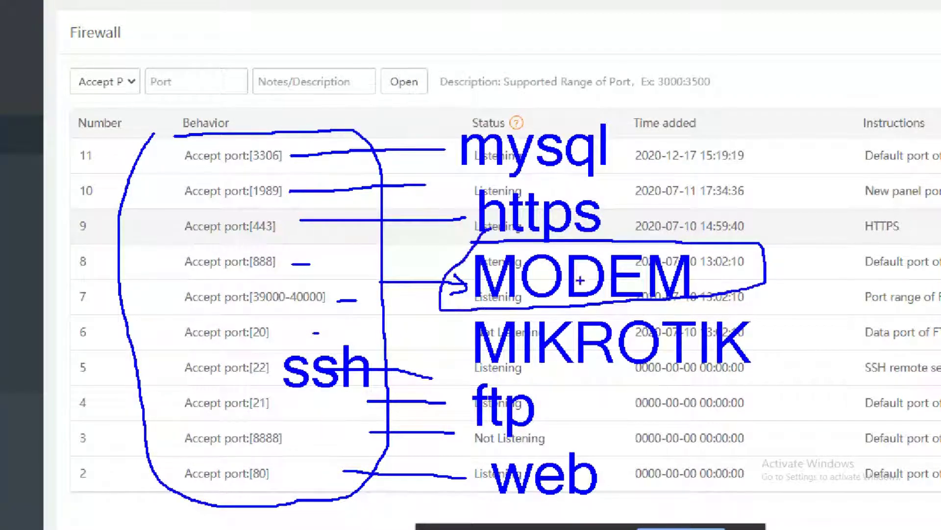
key("Escape")
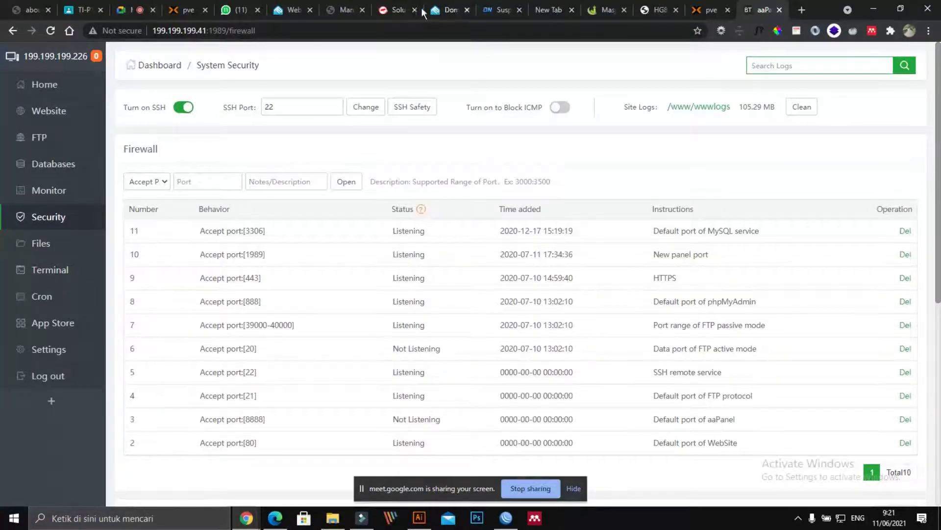
Log in to the Huawei HG8245U admin with the saved account, then return to Illustrator
left_click(657, 10)
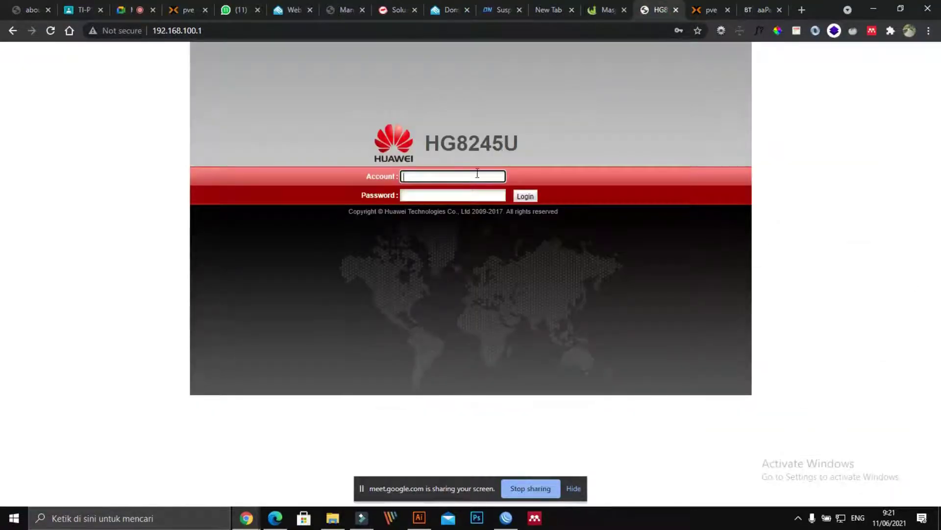
left_click(477, 173)
left_click(431, 199)
left_click(525, 196)
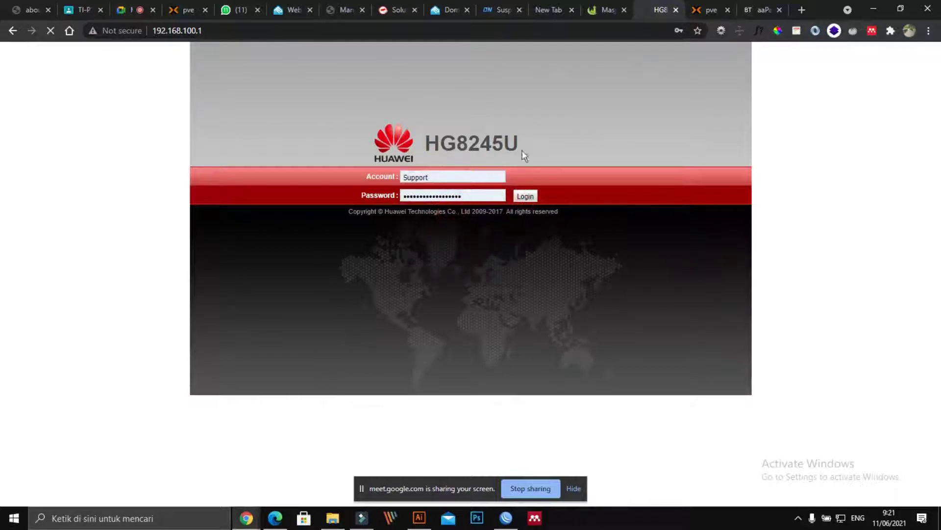
key("alt+Tab")
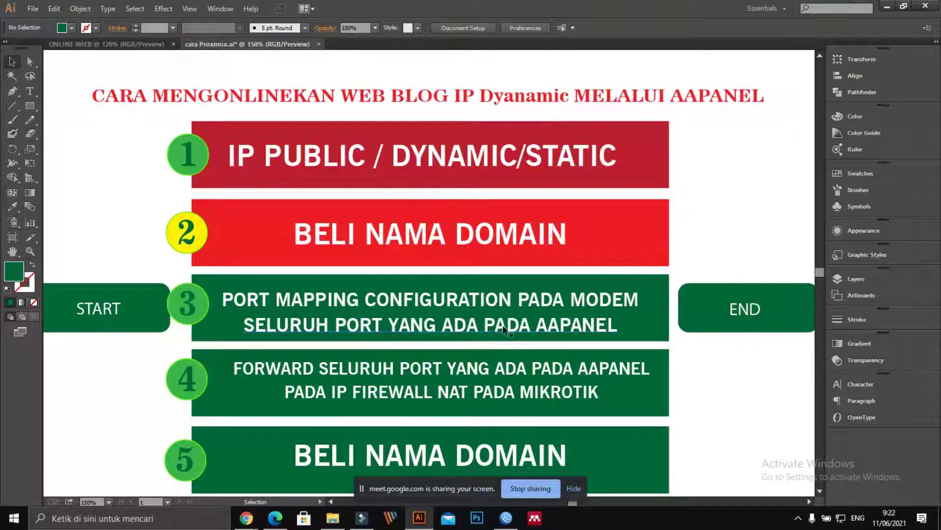
Make step 3's second line, SELURUH PORT YANG ADA PADA AAPANEL, yellow, then select step 3's green box
left_click(322, 326)
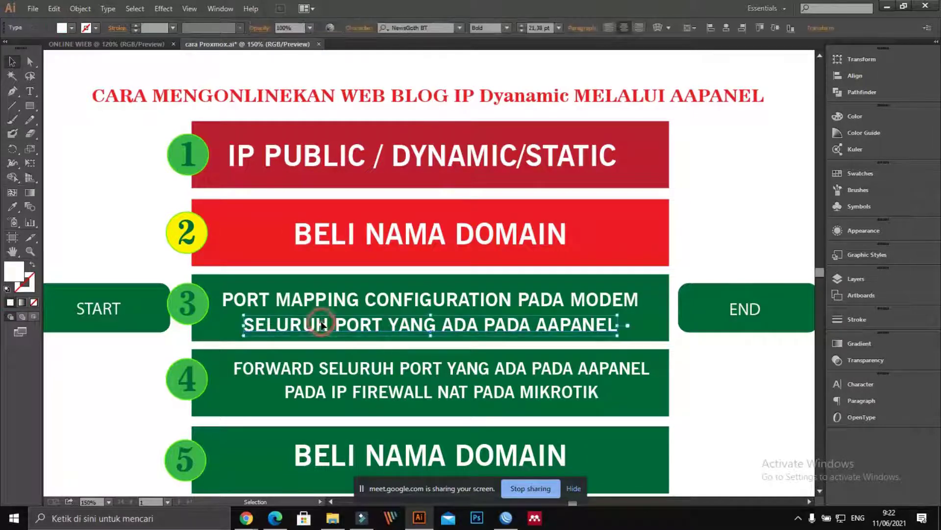
left_click(850, 172)
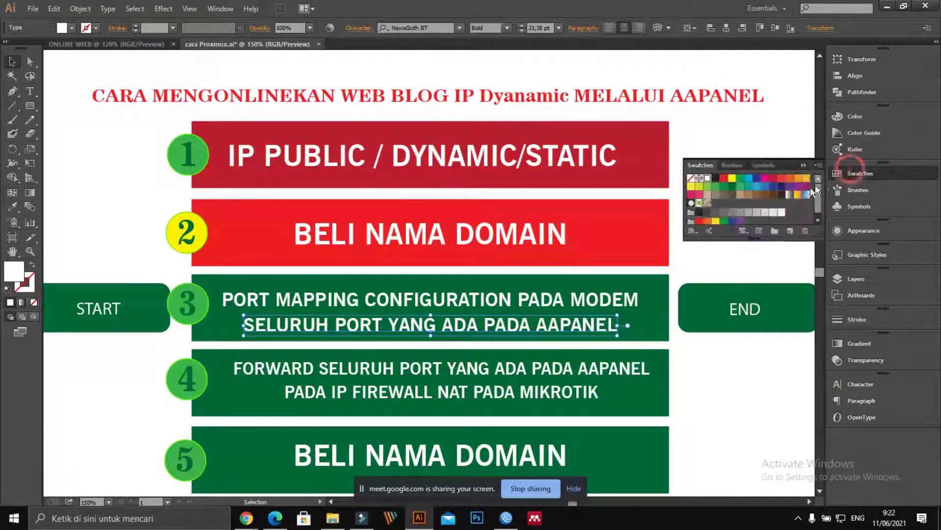
left_click(733, 178)
left_click(692, 272)
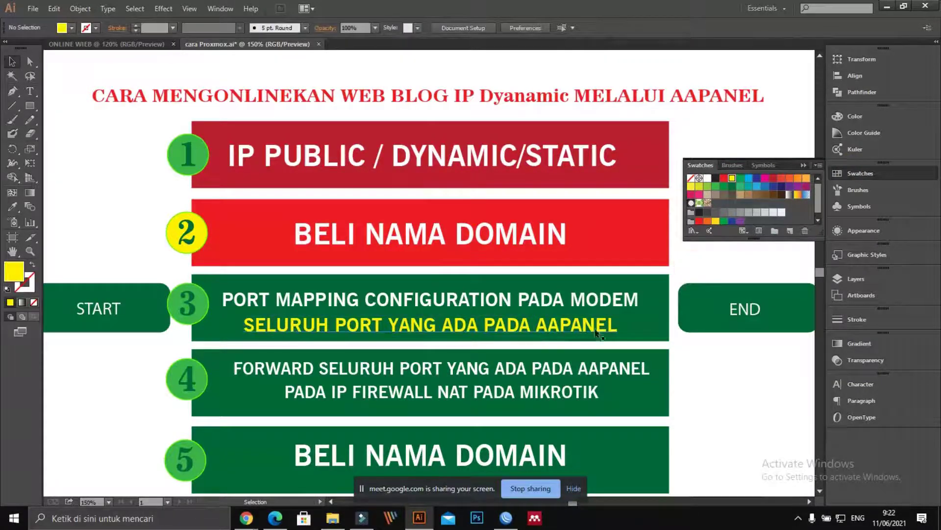
key("alt+Tab")
key("alt+Tab")
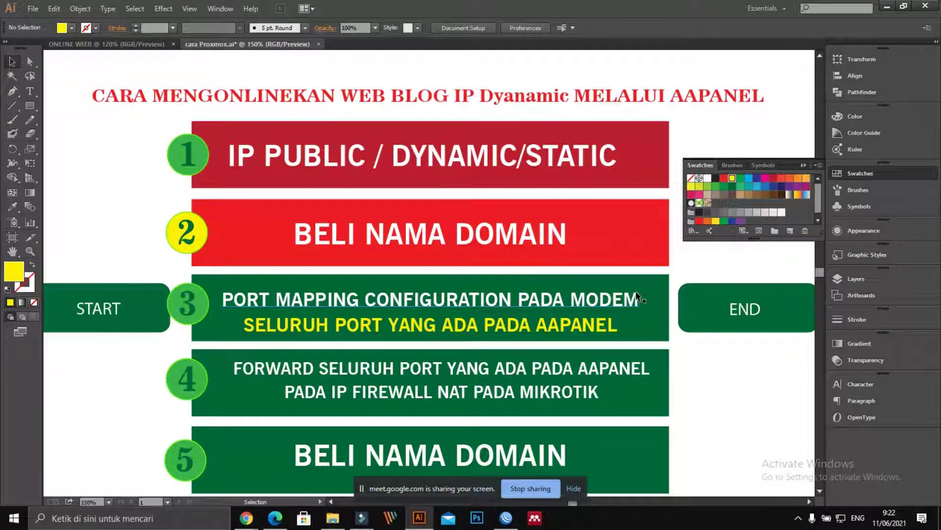
left_click(656, 299)
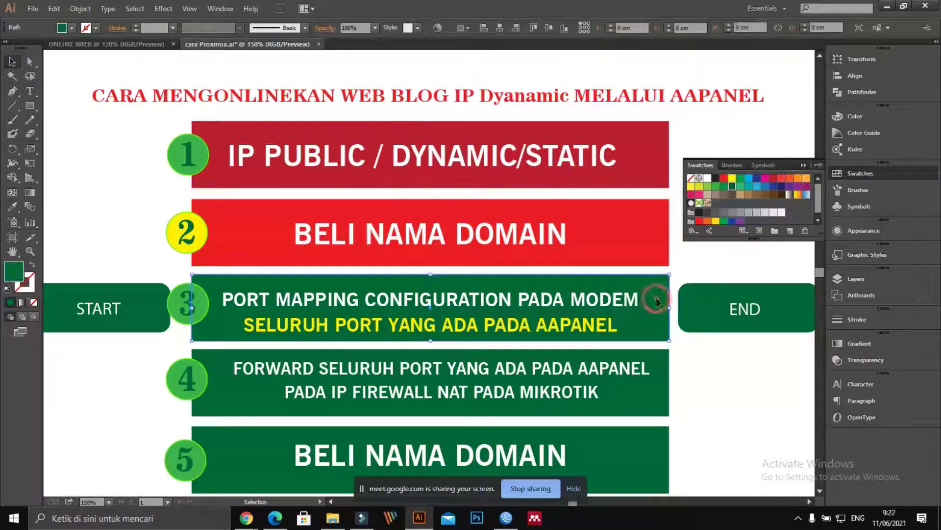
left_click(782, 187)
Open Forward Rules > Port Mapping Configuration to list the mikrotik and mikrotik2 rules
key("alt+Tab")
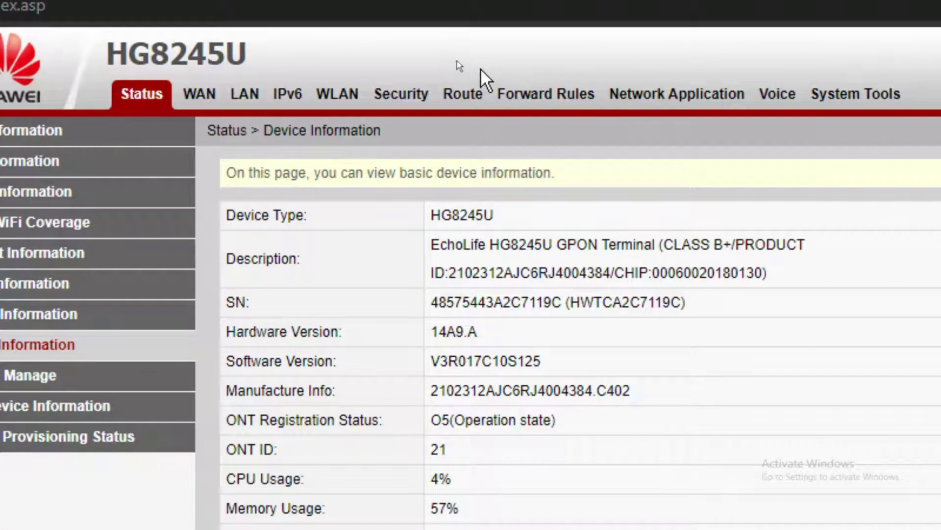
left_click(481, 67)
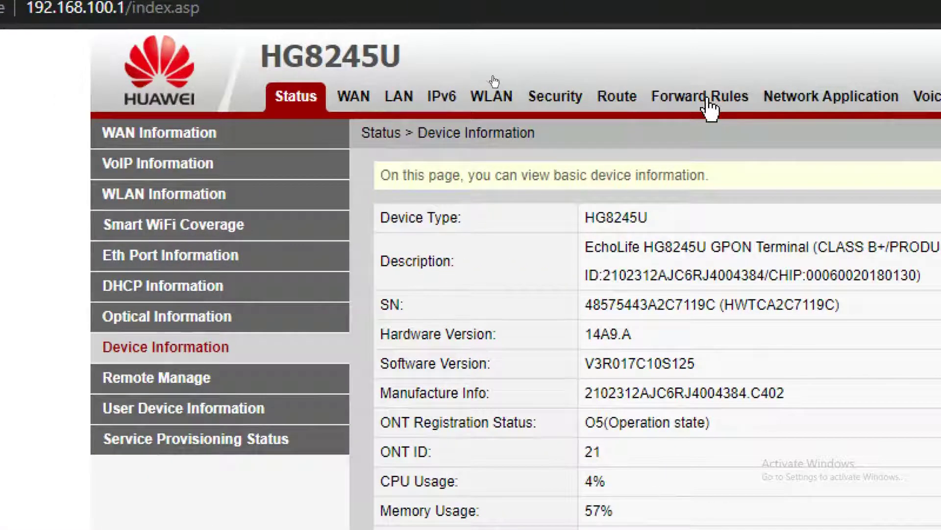
left_click(598, 98)
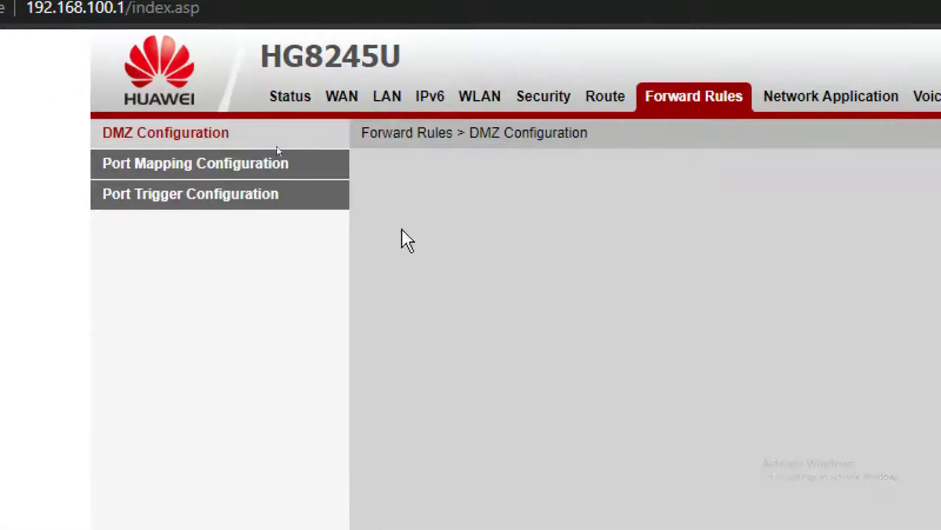
left_click(203, 171)
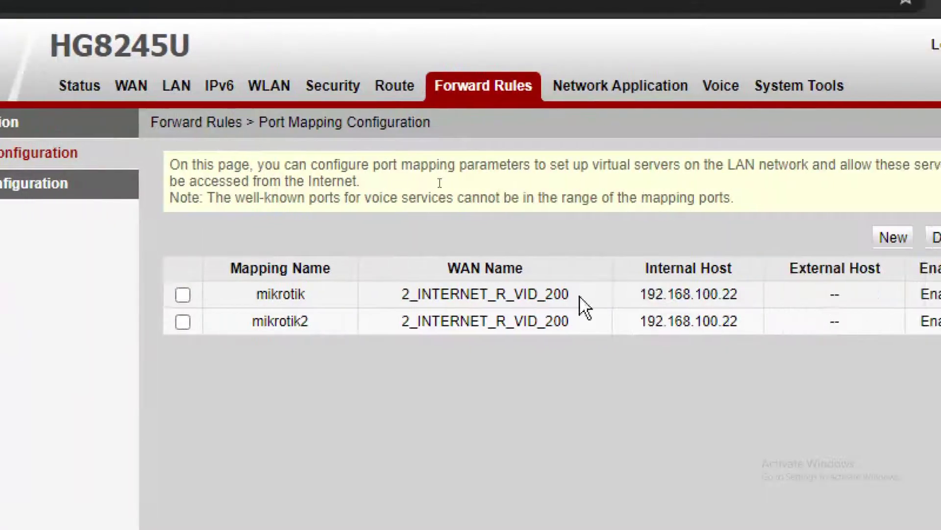
Open the mikrotik port mapping entry and scroll through its settings
left_click(300, 295)
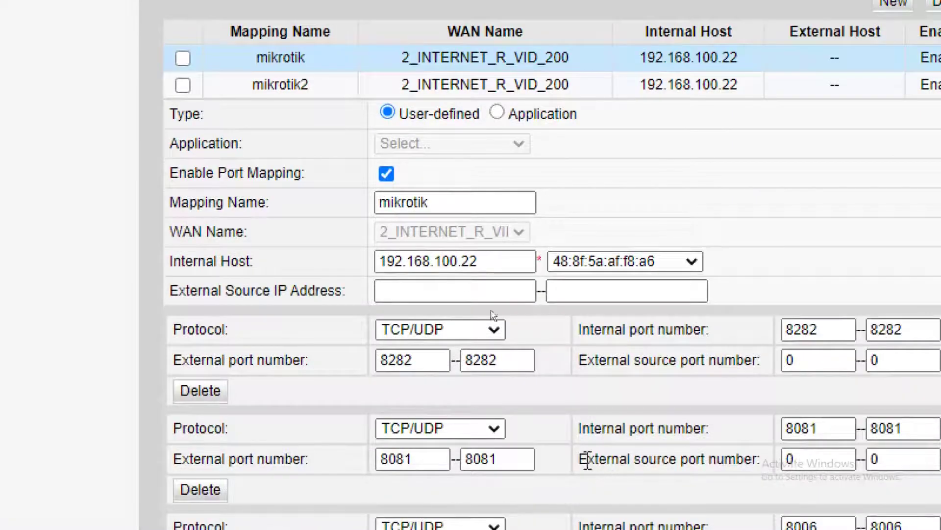
scroll(555, 383, "down", 3)
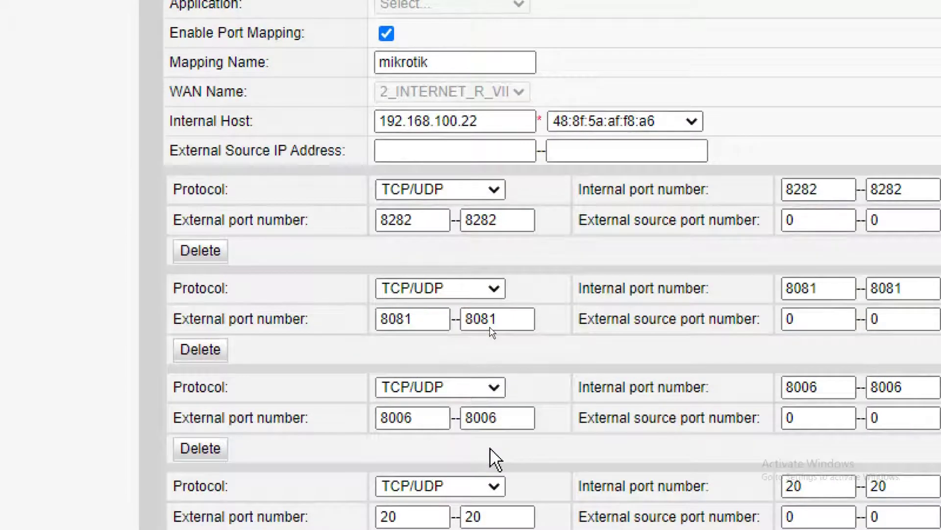
scroll(490, 447, "down", 14)
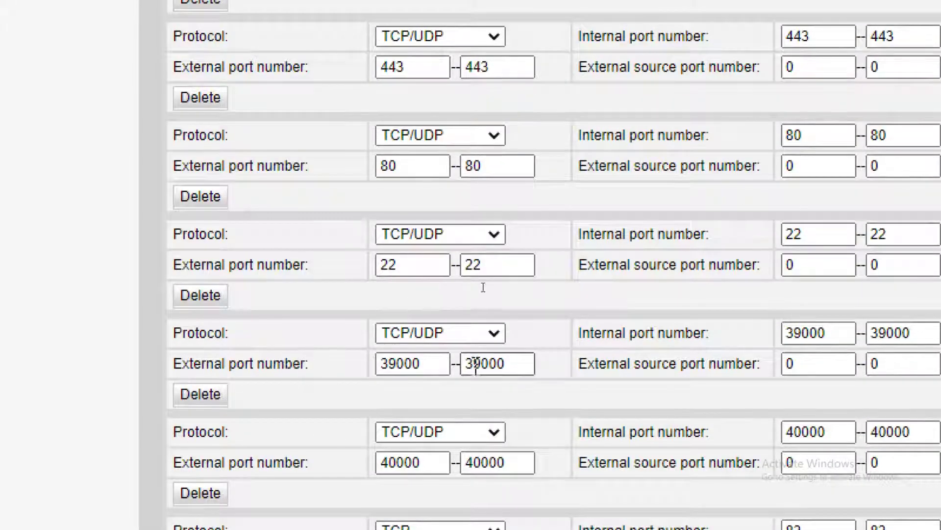
scroll(696, 377, "down", 4)
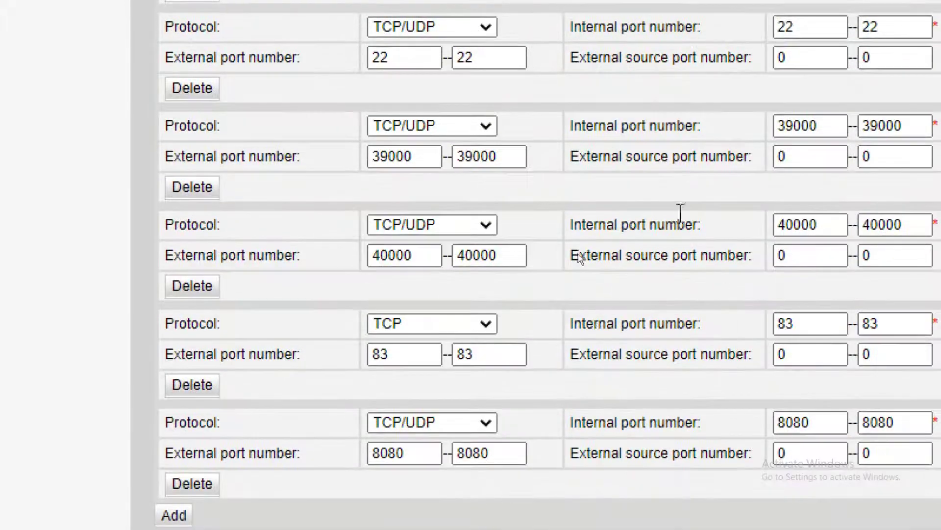
scroll(679, 210, "up", 1)
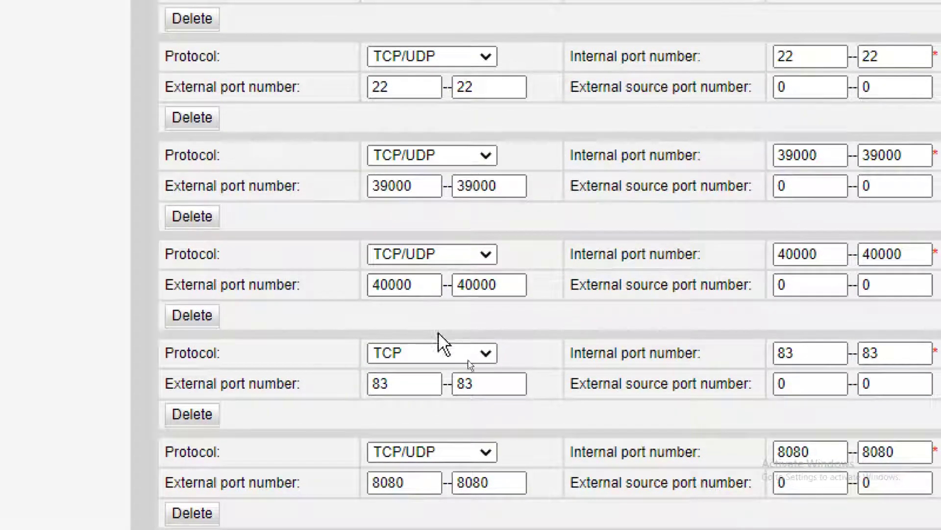
scroll(420, 385, "up", 3)
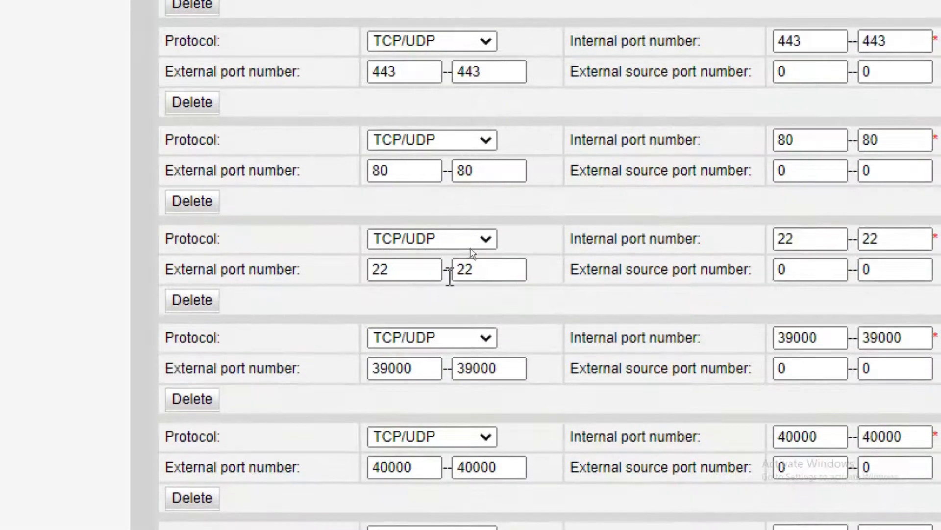
Check the 443 and 80 external port fields, then move via WinBox to the Illustrator flowchart
double_click(414, 72)
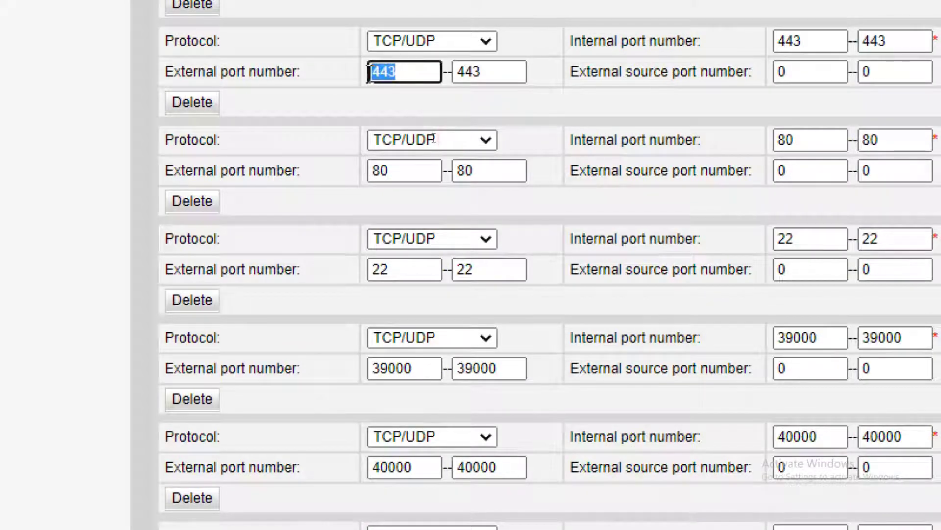
left_click_drag(498, 76, 458, 84)
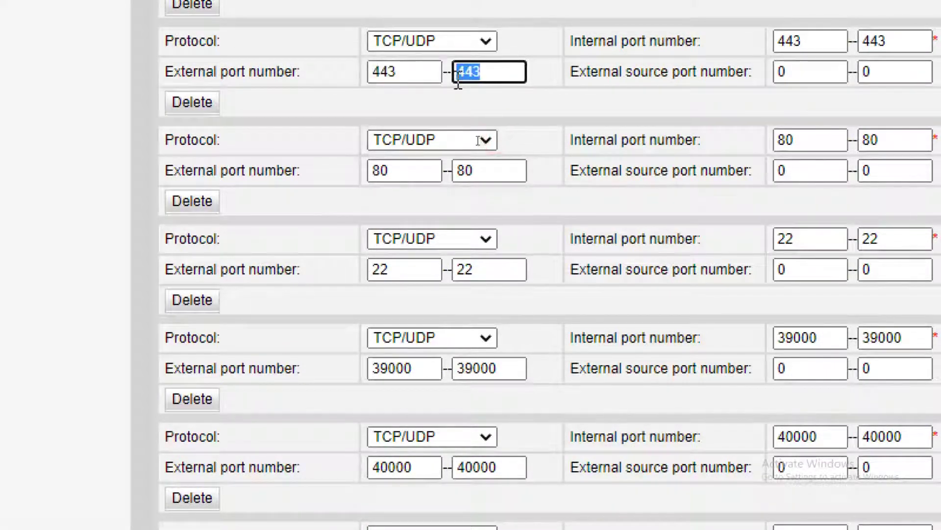
scroll(446, 473, "down", 1)
scroll(441, 463, "down", 1)
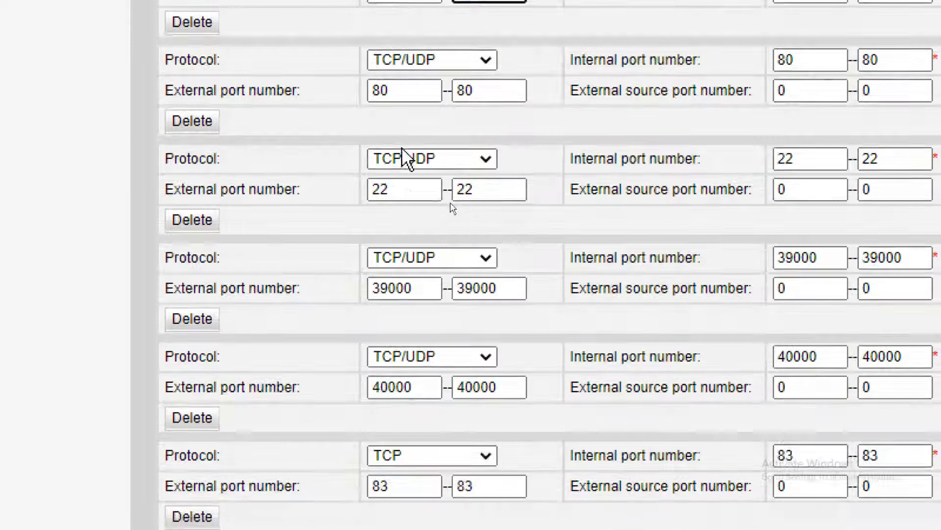
double_click(412, 89)
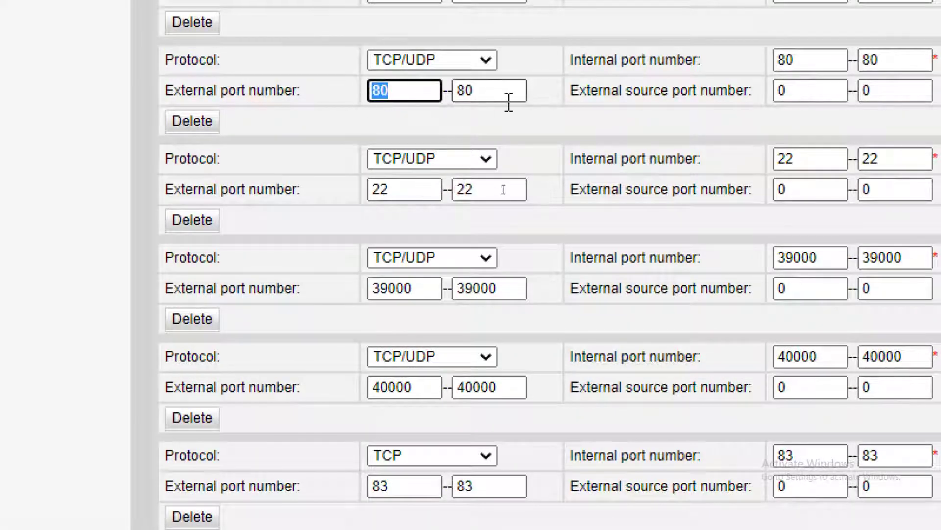
double_click(477, 90)
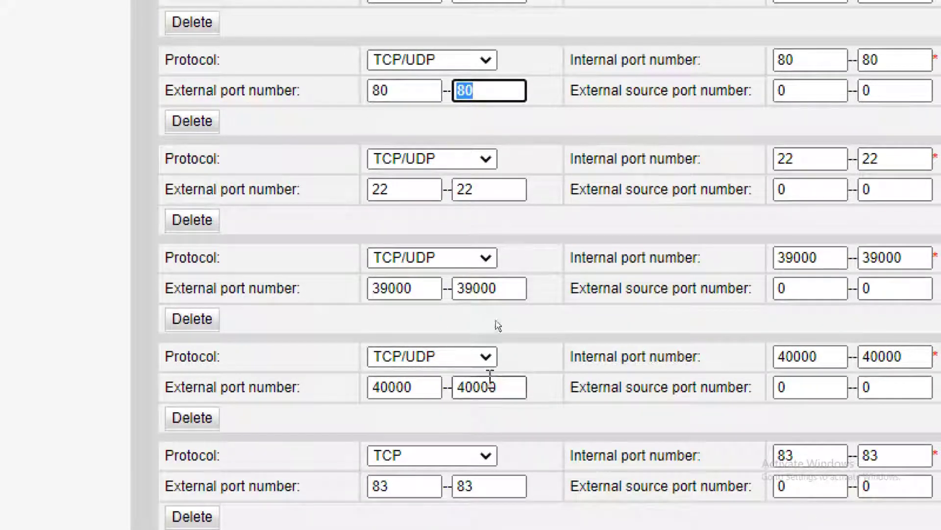
scroll(496, 467, "down", 4)
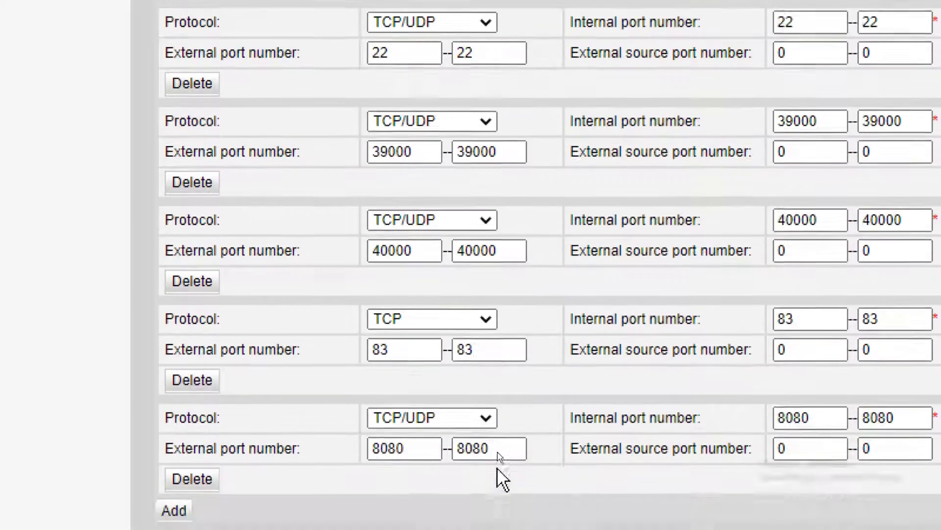
scroll(550, 292, "up", 8)
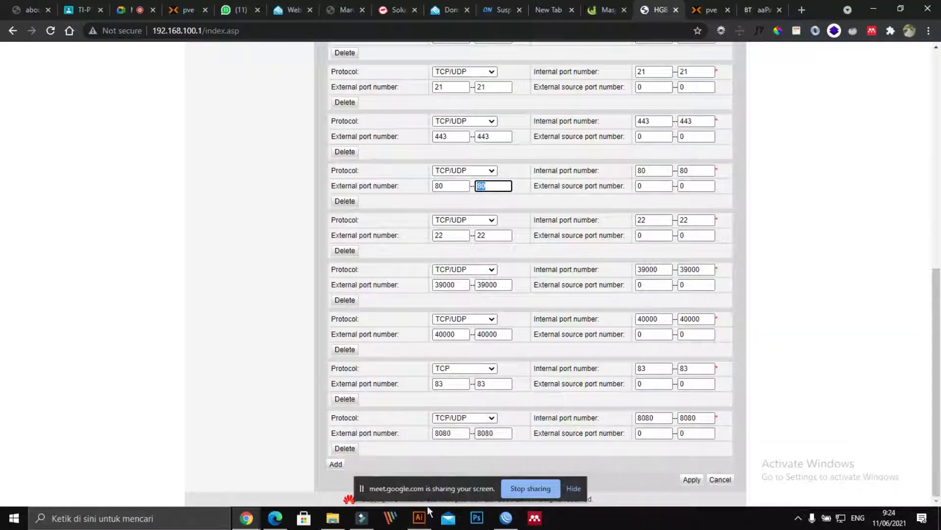
left_click(506, 518)
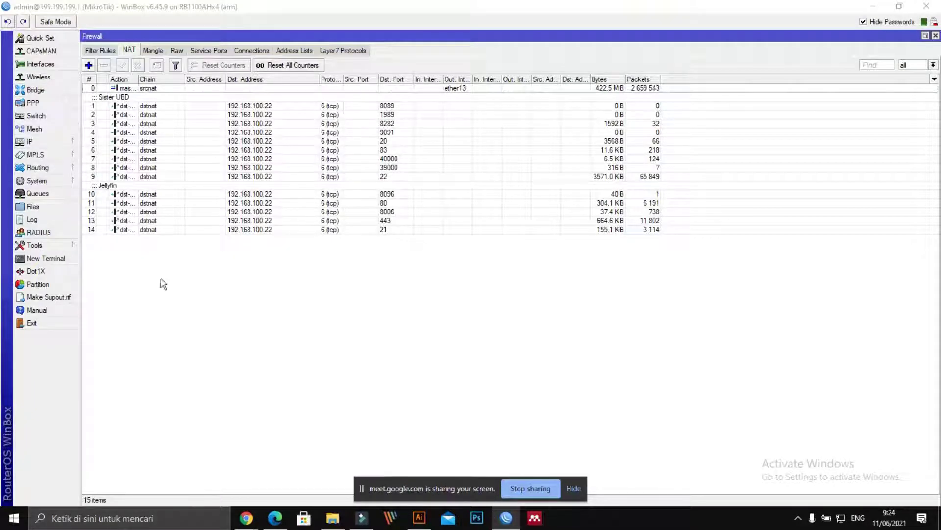
left_click(419, 517)
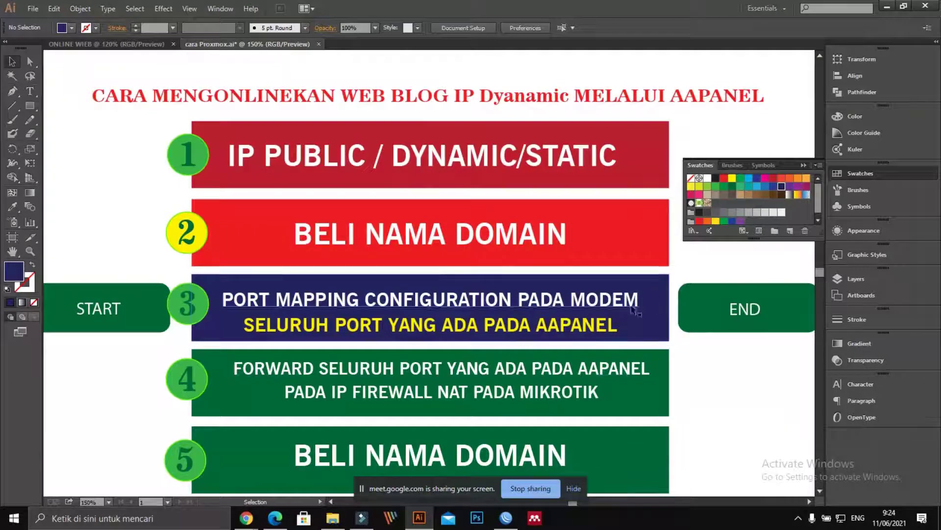
Fill the step 4 banner rectangle with a dark brown swatch
left_click(665, 363)
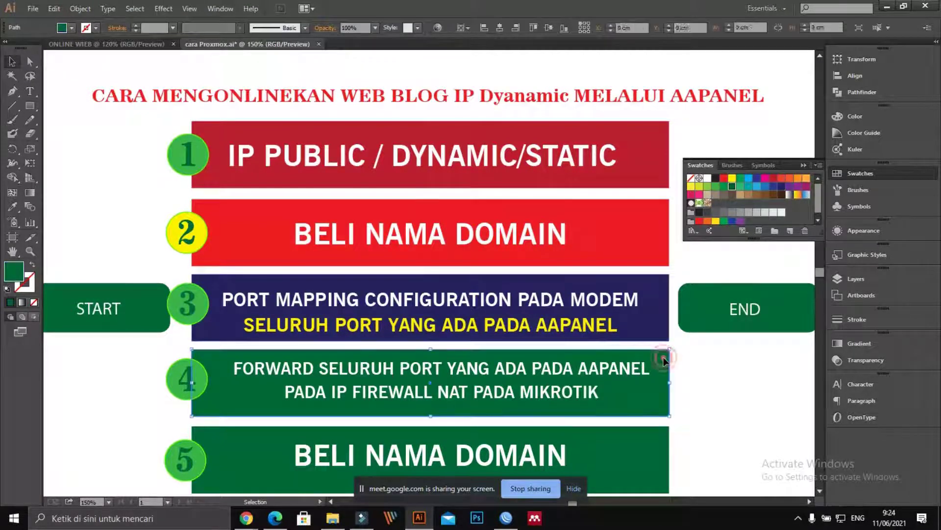
left_click(758, 195)
left_click(782, 195)
left_click(736, 404)
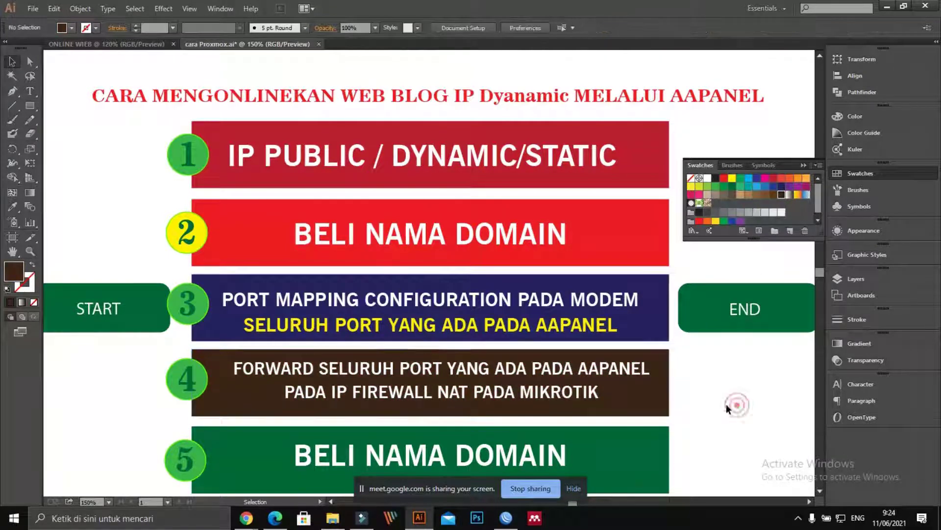
Colour the FORWARD SELURUH PORT line yellow and the MikroTik line crimson
left_click(393, 374)
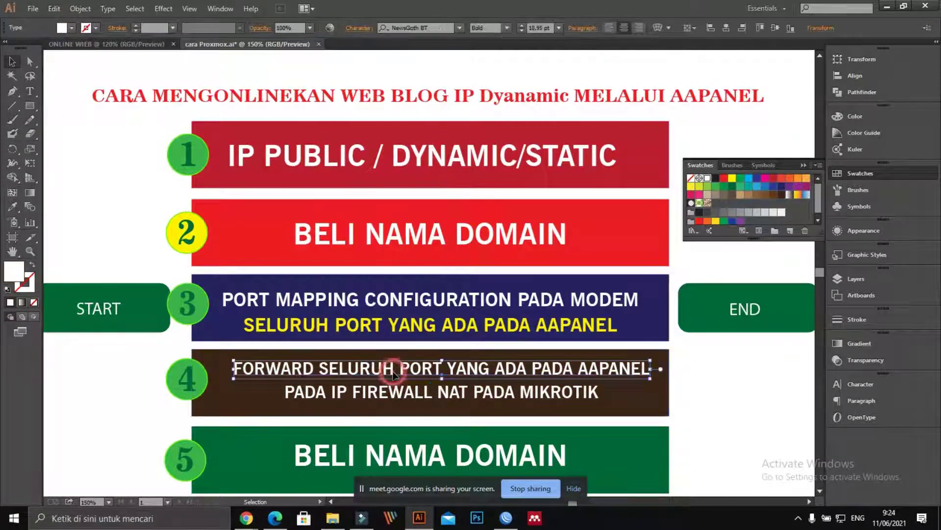
left_click(732, 179)
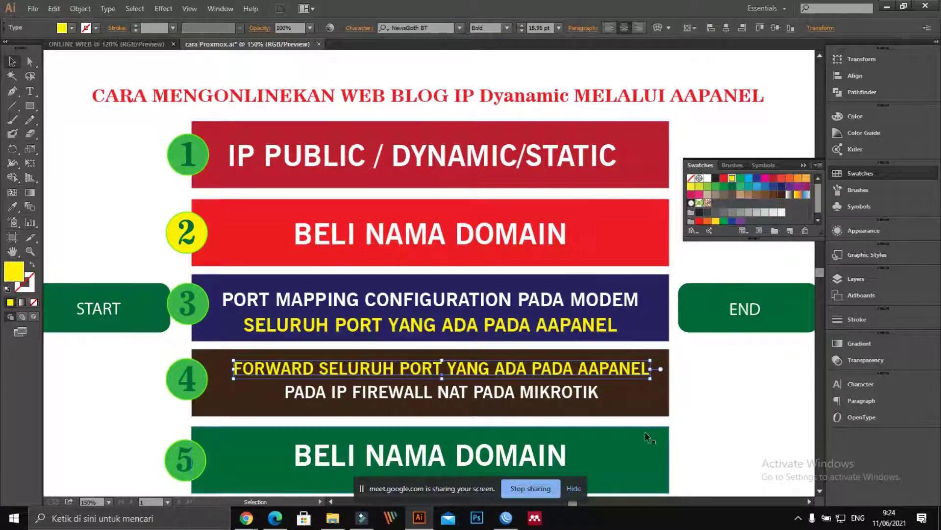
left_click(469, 399)
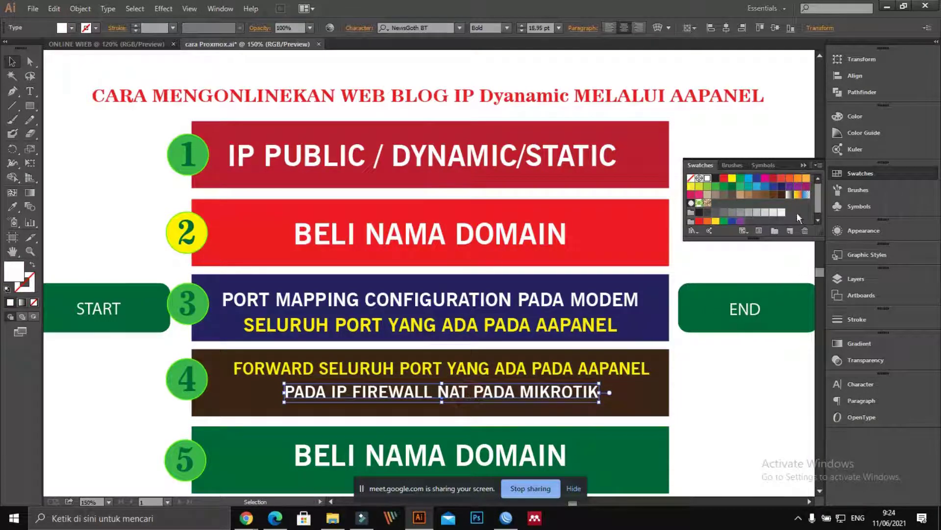
left_click(781, 179)
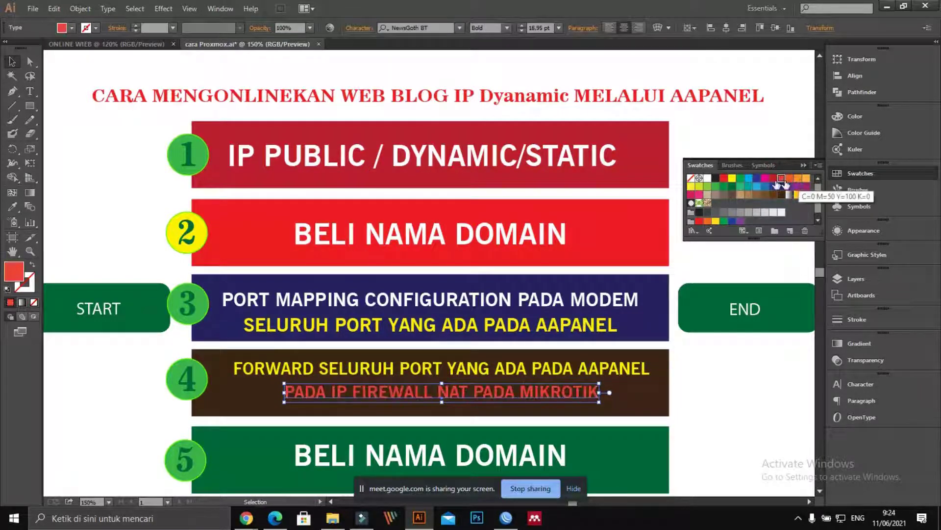
left_click(732, 180)
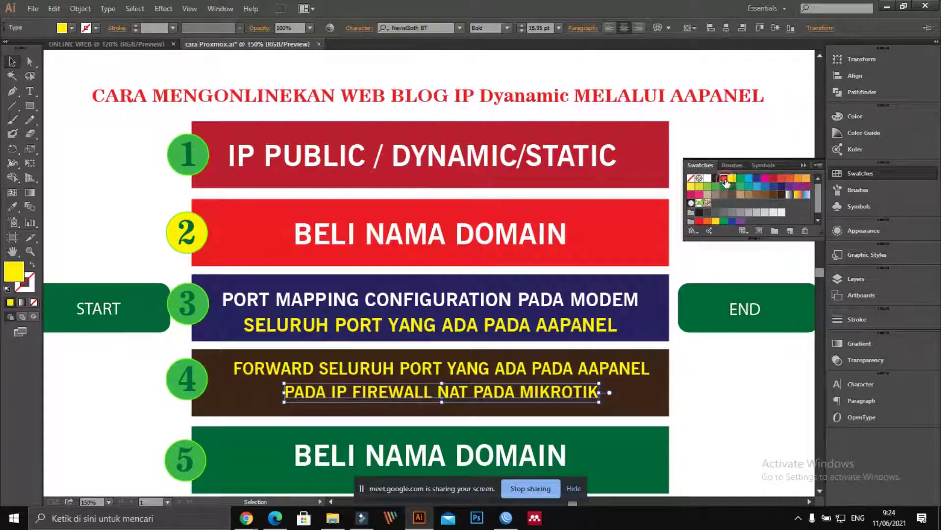
left_click(724, 178)
left_click(708, 203)
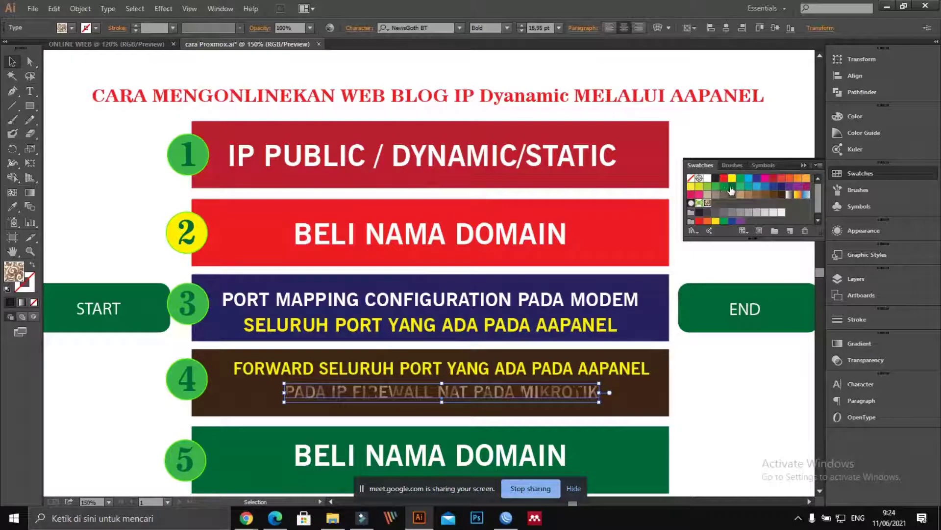
left_click(732, 187)
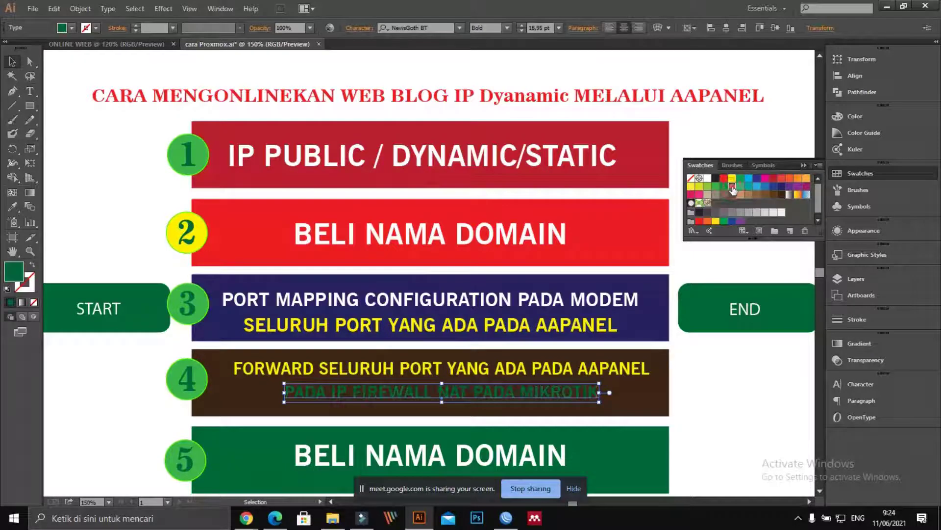
left_click(690, 194)
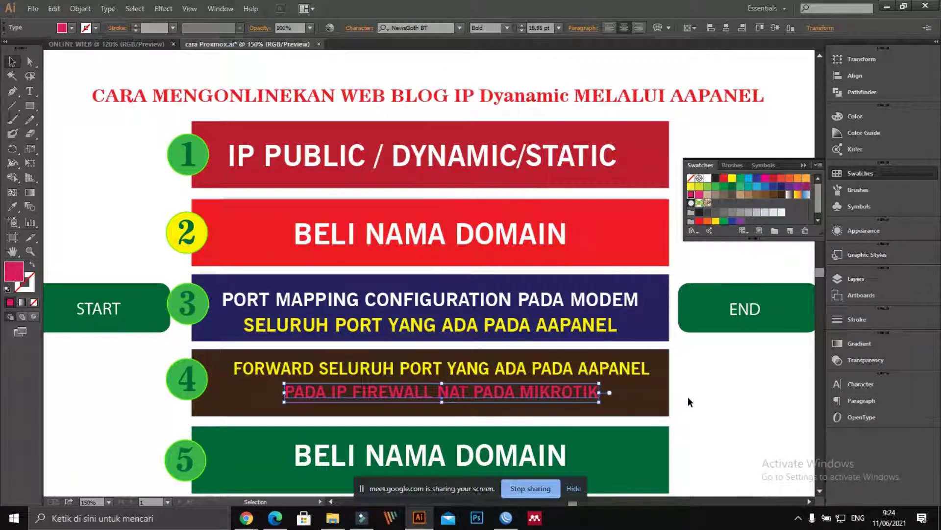
In a new WinBox terminal, run ip firewall nat print to list all NAT rules
left_click(506, 517)
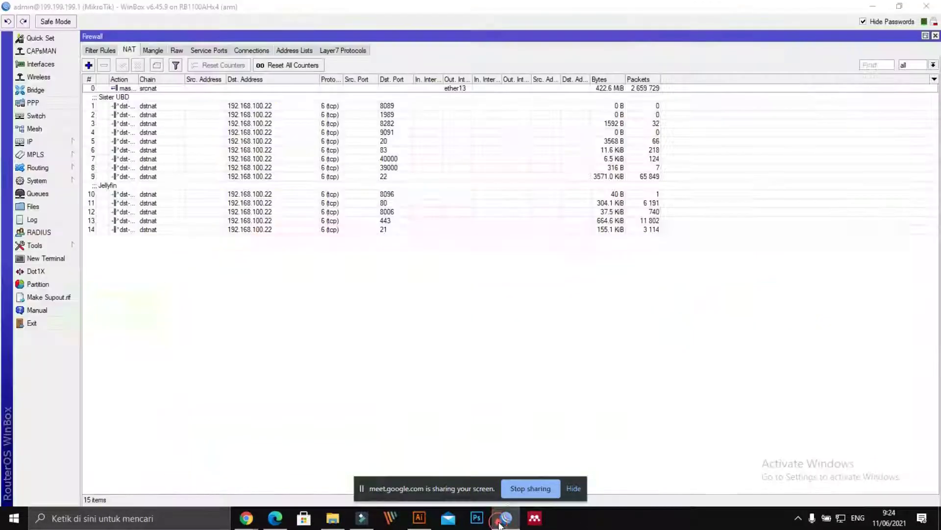
left_click(47, 141)
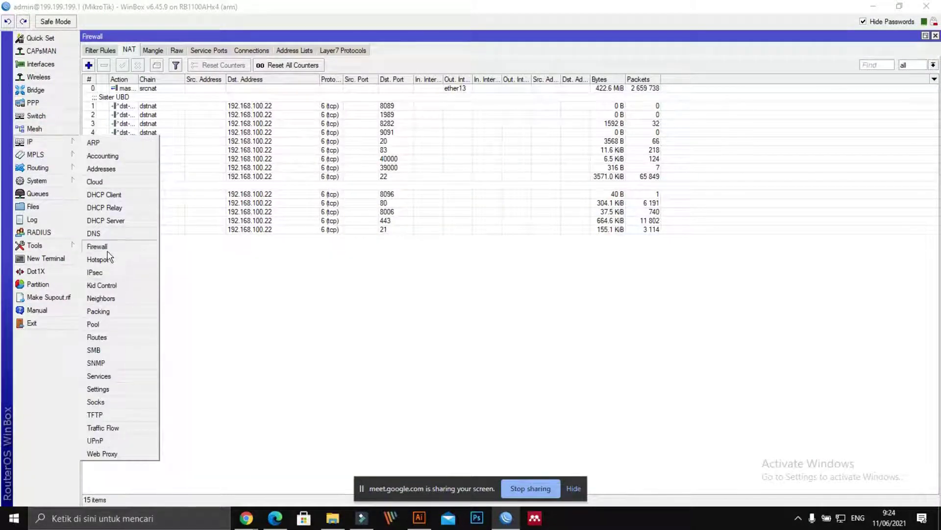
left_click(359, 260)
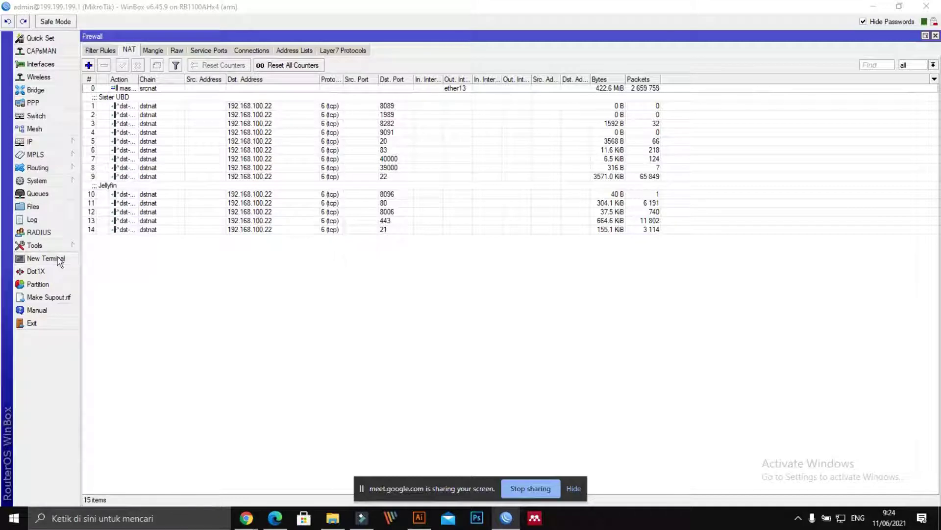
left_click(39, 259)
type("ip")
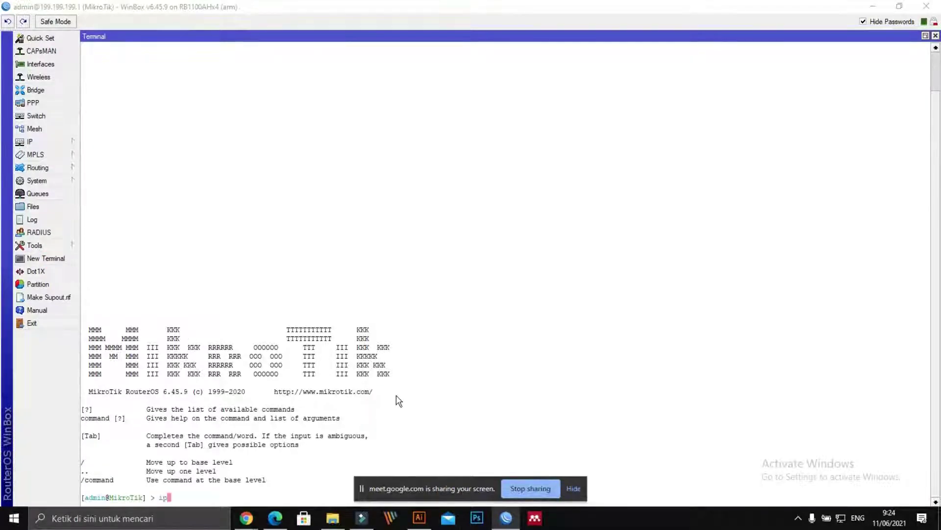
type(" firewall nat print")
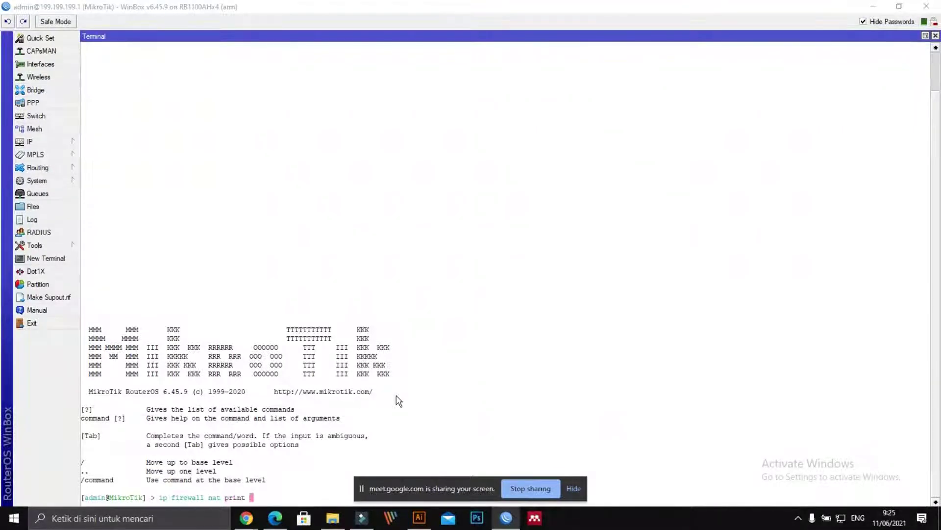
key("Return")
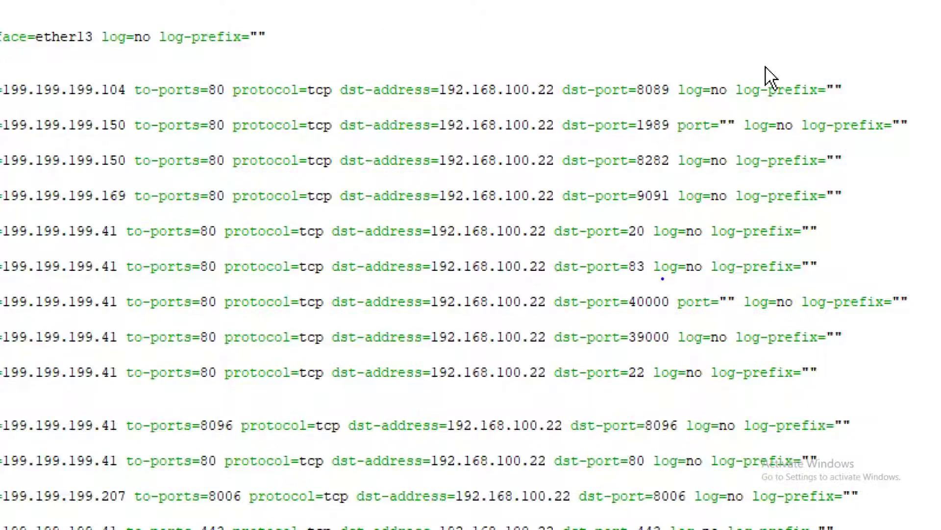
Loop the dst-port values and underline every 192.168.100.22 dst-address in the NAT output
mouse_move(597, 276)
left_mouse_down()
mouse_move(692, 298)
mouse_move(700, 352)
mouse_move(635, 382)
mouse_move(704, 74)
mouse_move(786, 362)
left_mouse_up()
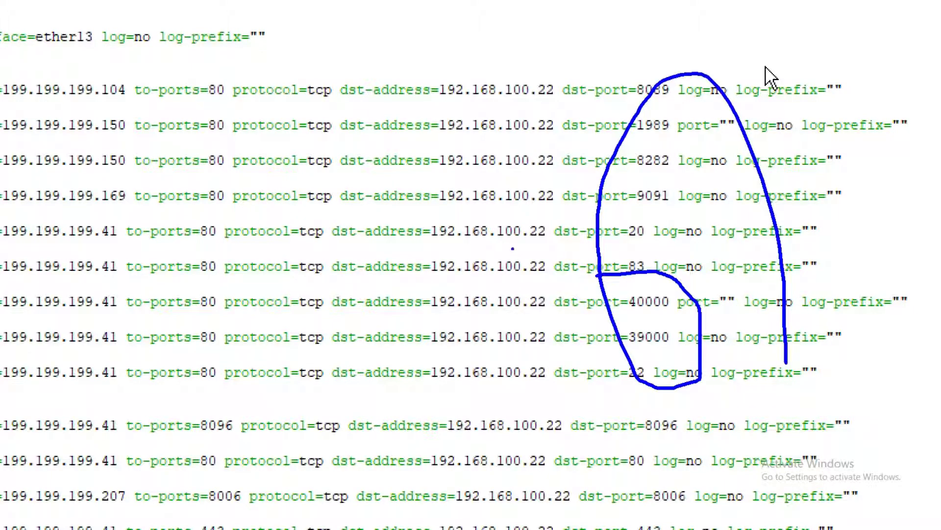
left_click_drag(460, 247, 510, 247)
left_click_drag(448, 220, 502, 221)
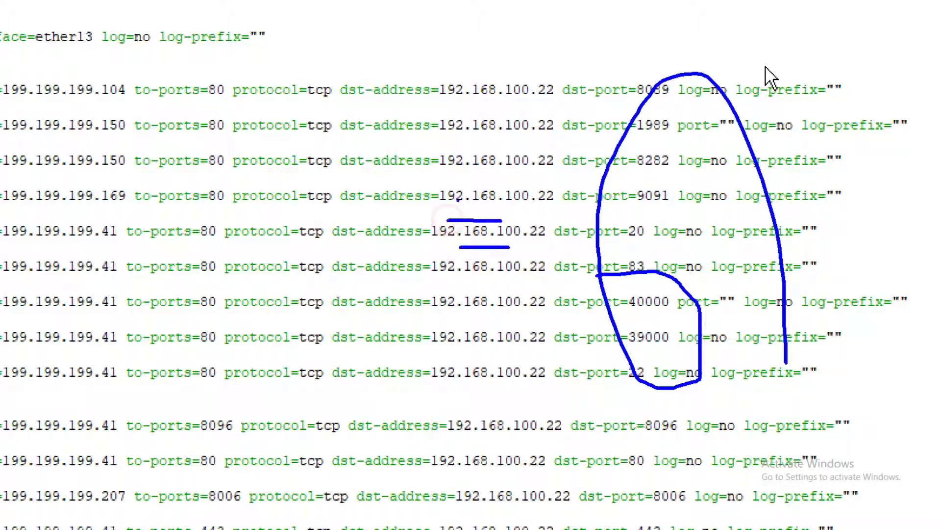
left_click_drag(448, 182, 510, 180)
left_click_drag(449, 148, 518, 147)
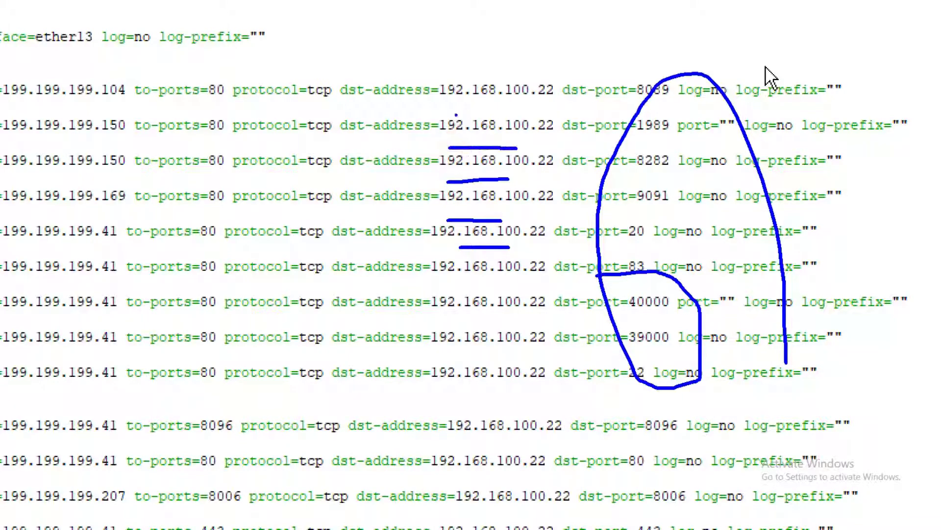
left_click_drag(456, 115, 501, 114)
left_click_drag(447, 283, 544, 286)
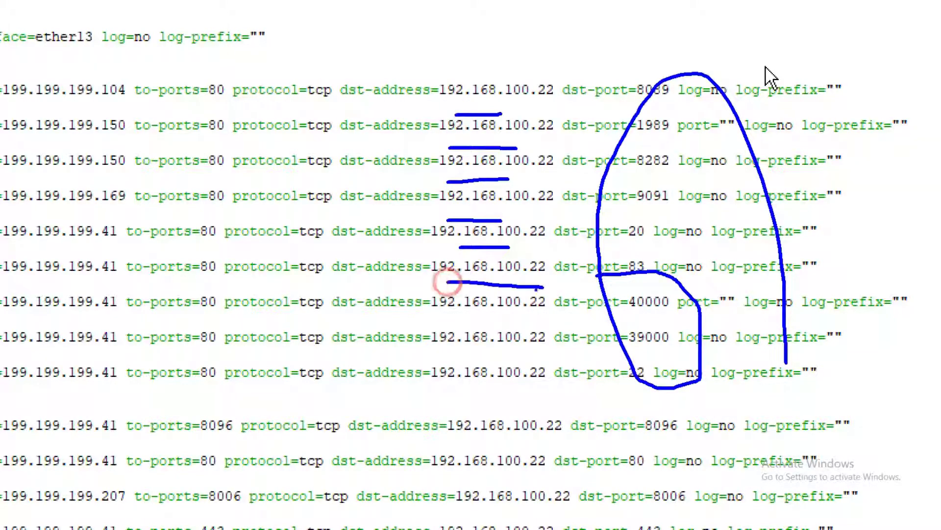
left_click_drag(459, 317, 527, 316)
left_click_drag(462, 348, 528, 350)
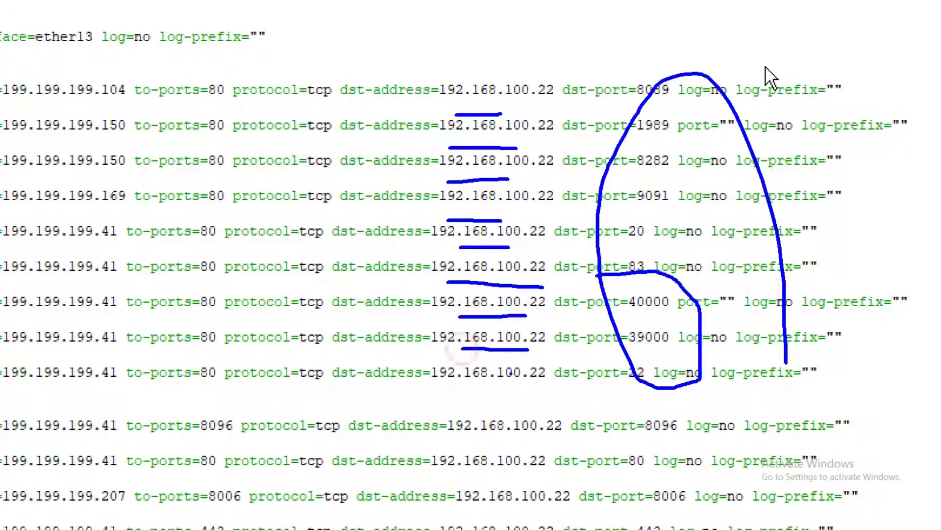
left_click_drag(464, 382, 510, 382)
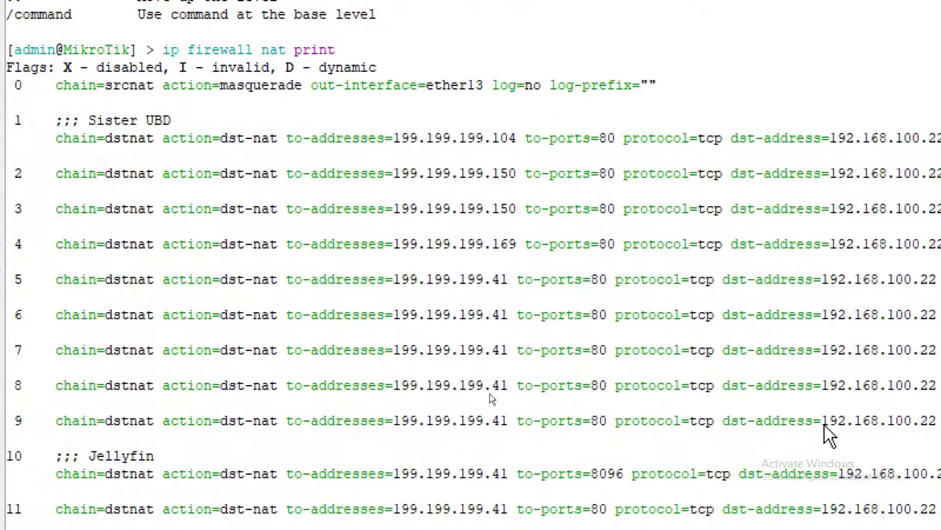
Circle the to-addresses column and label it 'aplikasi'
mouse_move(387, 116)
left_mouse_down()
mouse_move(564, 58)
mouse_move(569, 314)
mouse_move(527, 416)
mouse_move(403, 442)
mouse_move(373, 260)
mouse_move(408, 112)
left_mouse_up()
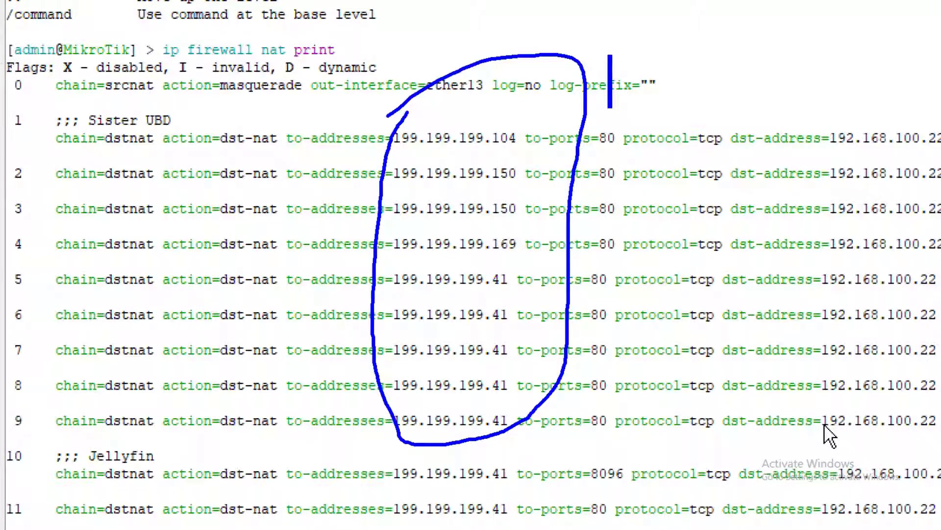
type("aplikasi")
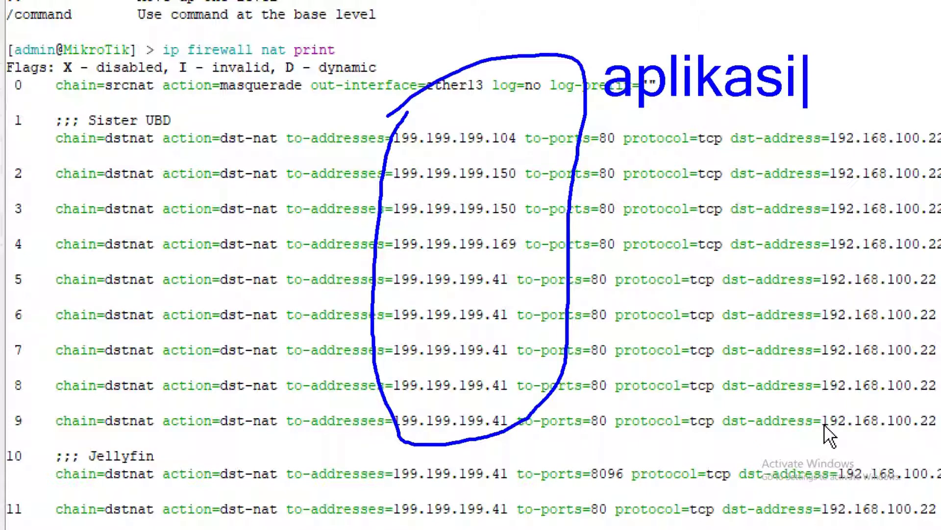
key("Return")
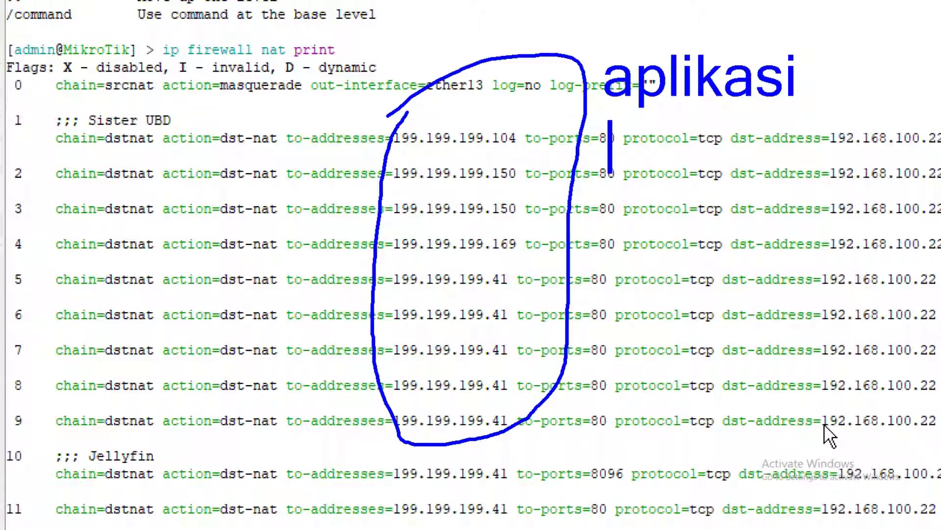
type("e")
key("BackSpace")
left_click(606, 193)
Circle port 80 and tcp, and underline the dst-address 192.168.100.22 entries
mouse_move(616, 115)
left_mouse_down()
mouse_move(624, 128)
mouse_move(595, 144)
mouse_move(615, 103)
left_mouse_up()
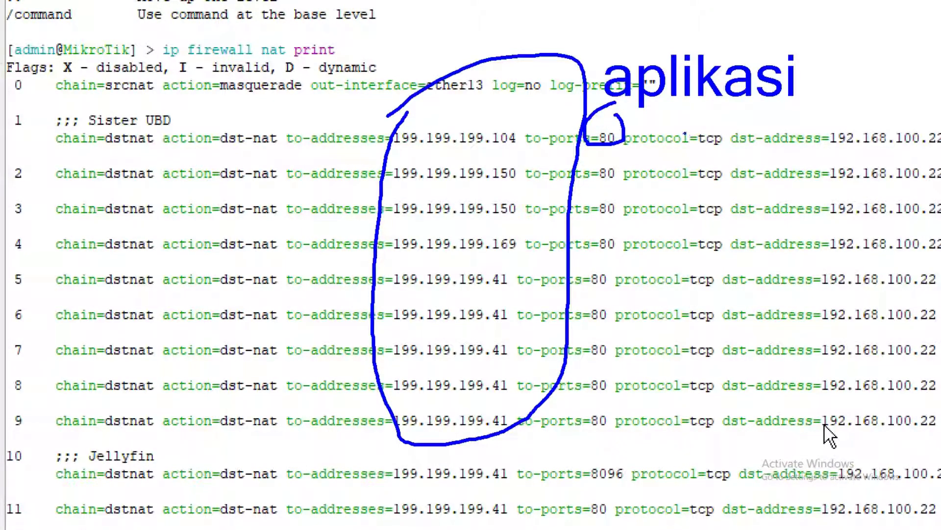
mouse_move(685, 126)
left_mouse_down()
mouse_move(723, 118)
mouse_move(736, 176)
mouse_move(680, 129)
left_mouse_up()
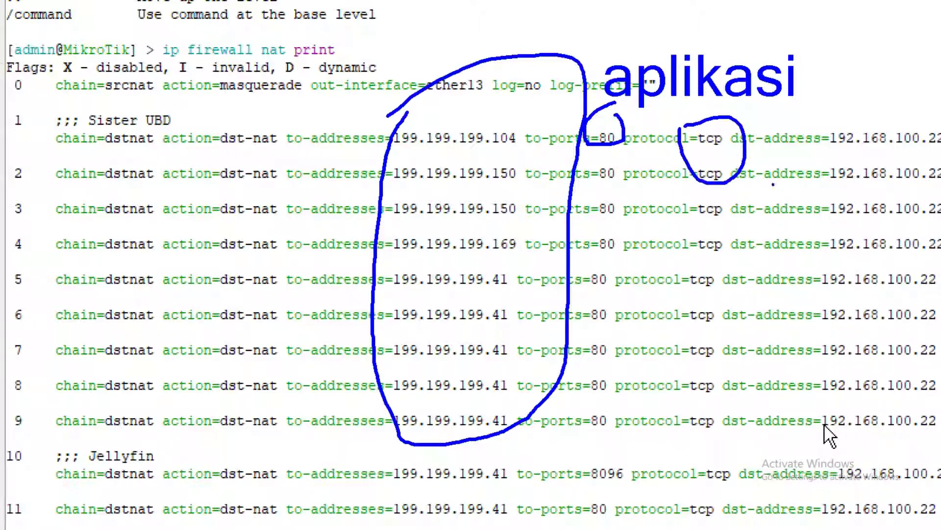
left_click_drag(746, 192, 794, 192)
mouse_move(829, 147)
left_mouse_down()
mouse_move(940, 144)
mouse_move(822, 129)
left_mouse_up()
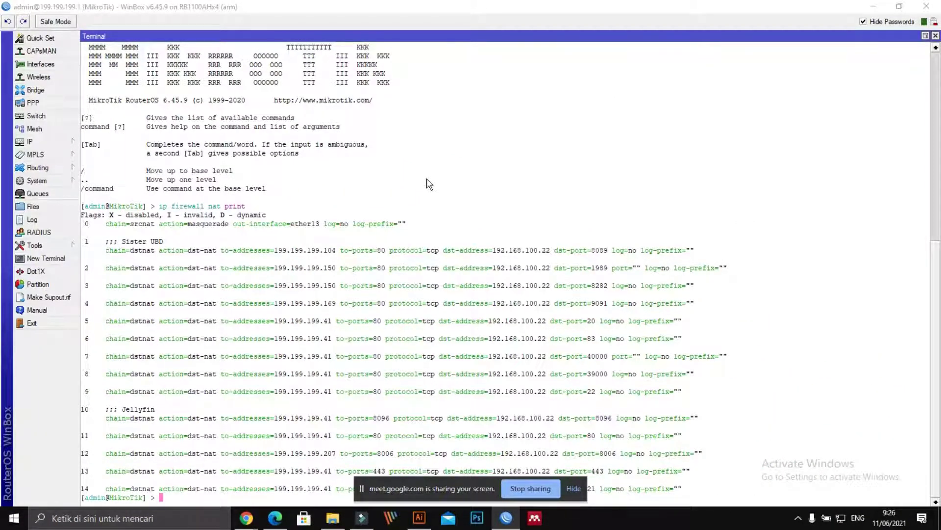
Clear the old BELI NAMA DOMAIN text from the step 5 box
left_click(419, 518)
scroll(510, 373, "down", 1)
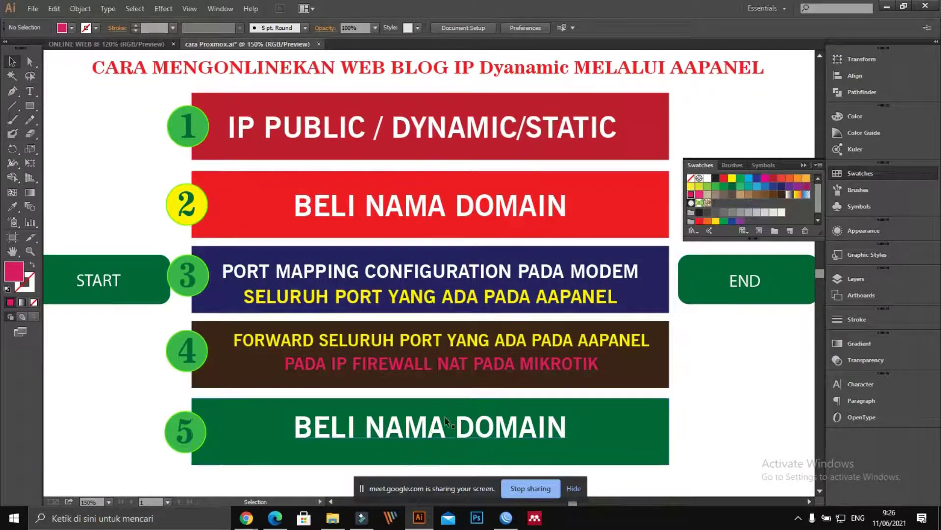
left_click(431, 437)
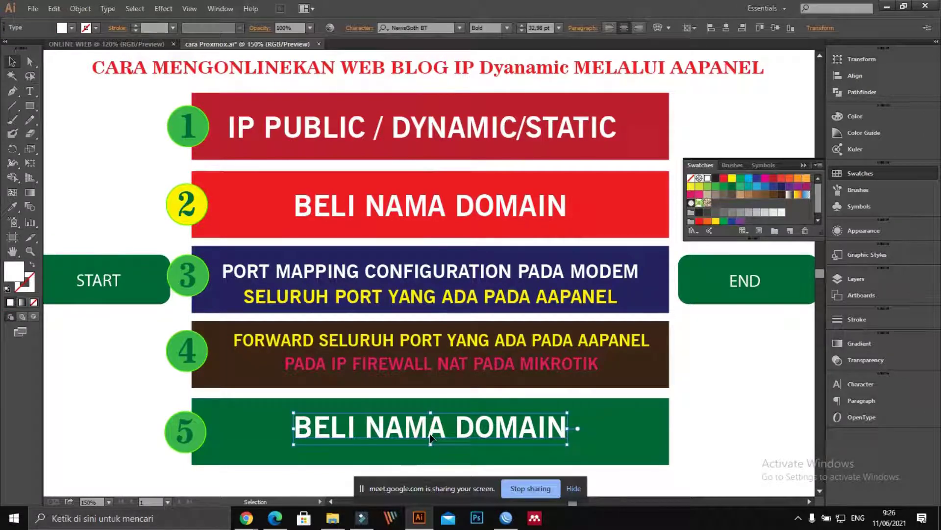
double_click(433, 435)
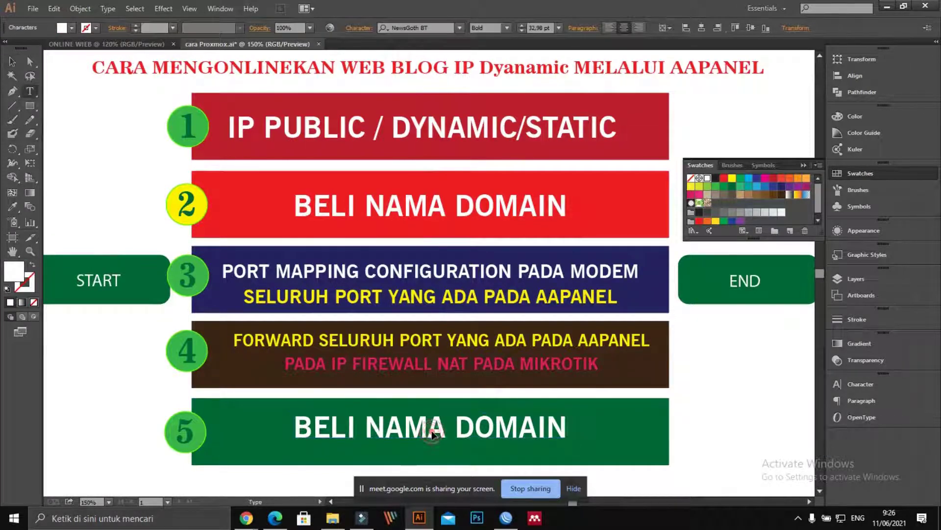
key("ctrl+a")
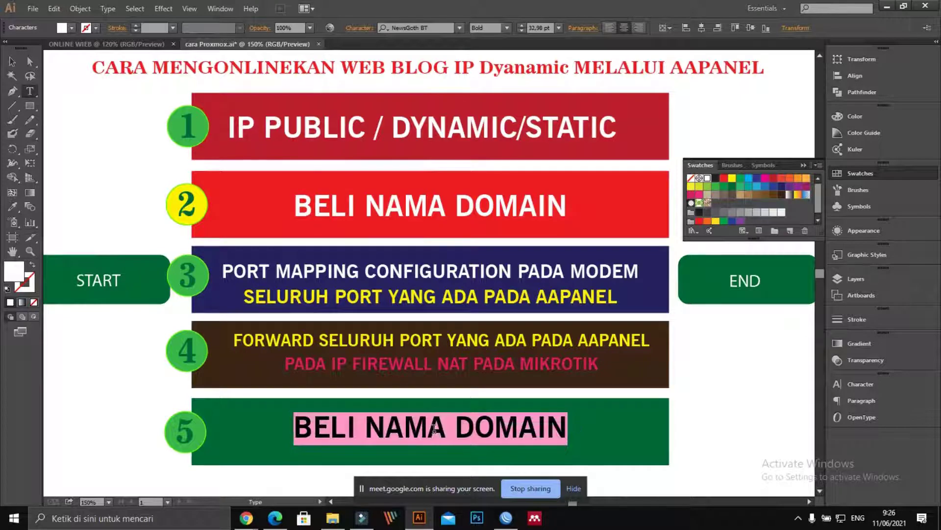
key("BackSpace")
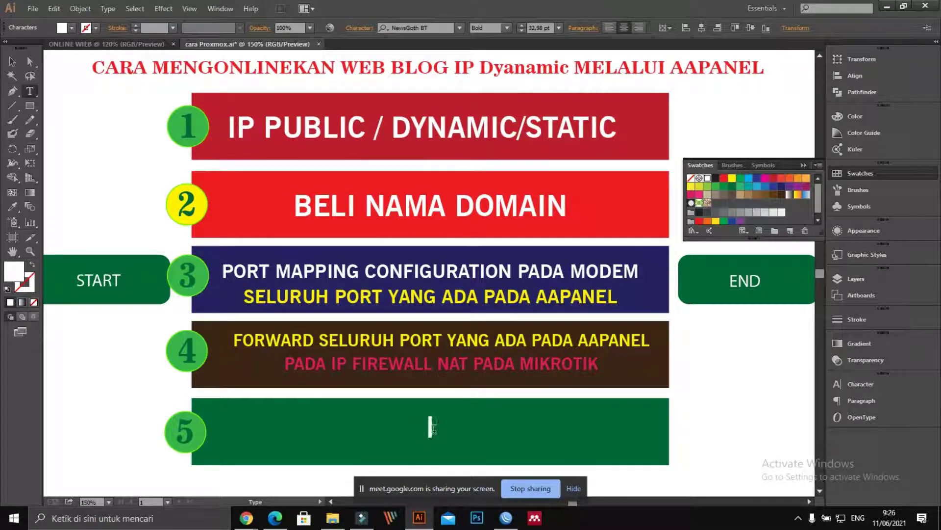
Type LANGSUNG EKSEKUSI as the new step 5 text and deselect it
type("LANGSUNG EXEX")
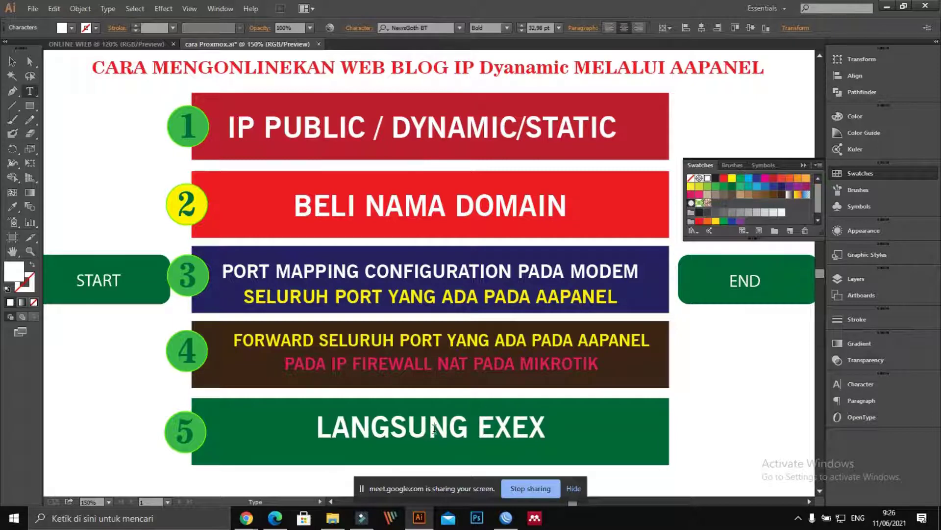
key("BackSpace")
type("CU")
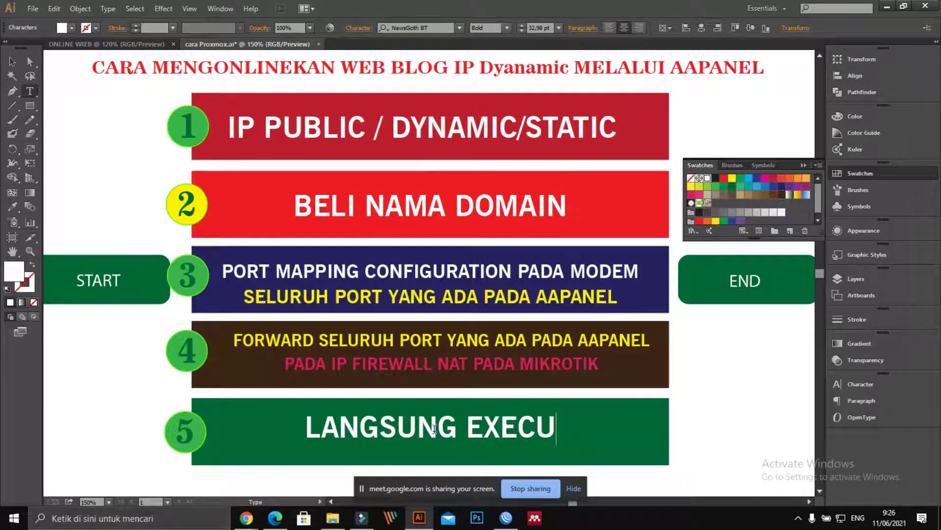
key("BackSpace")
key("BackSpace")
key("BackSpace")
key("BackSpace")
type("K")
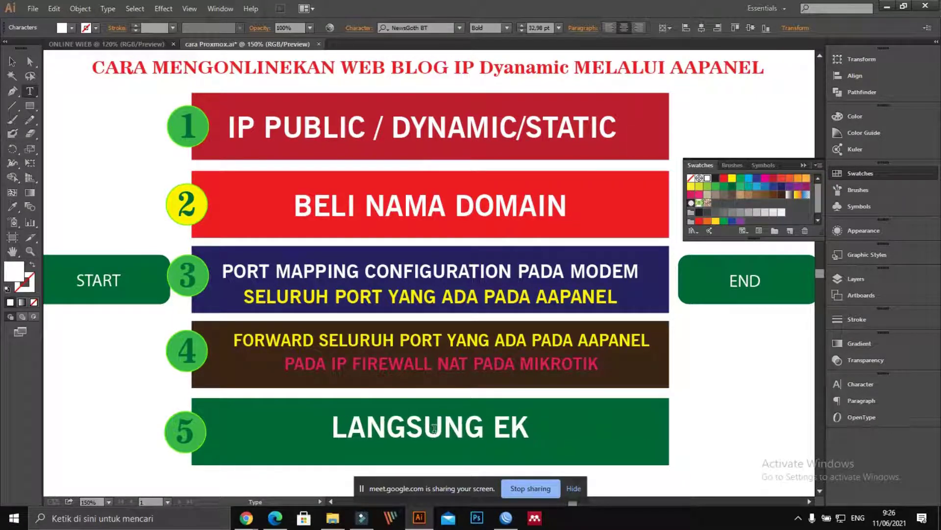
type("SEKUSI")
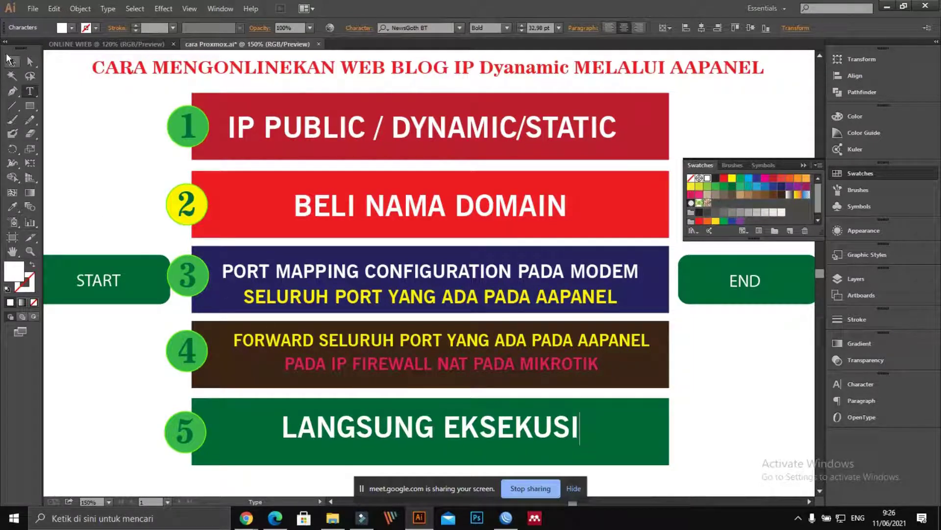
left_click(12, 61)
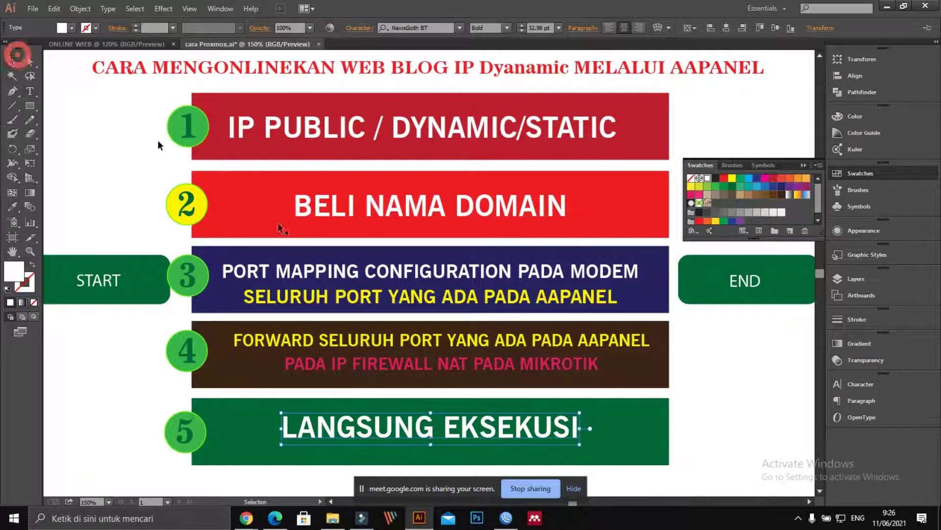
left_click(674, 375)
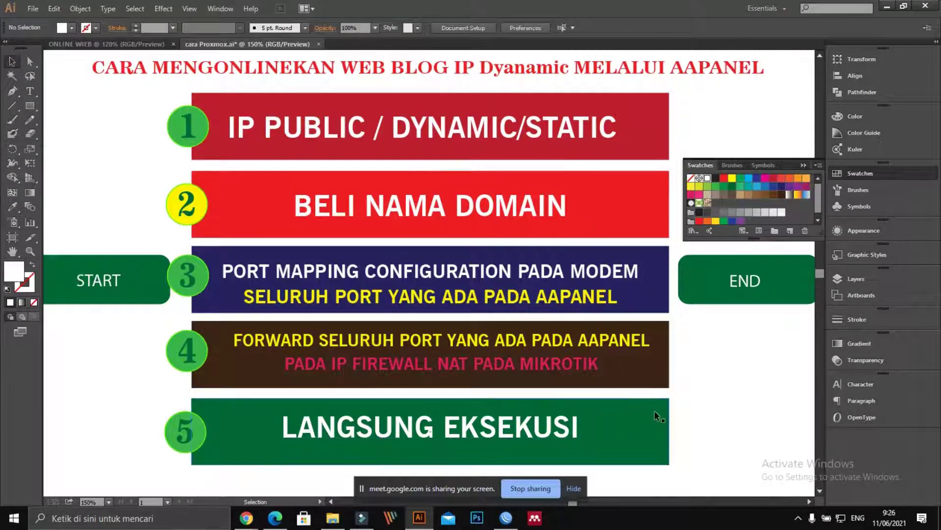
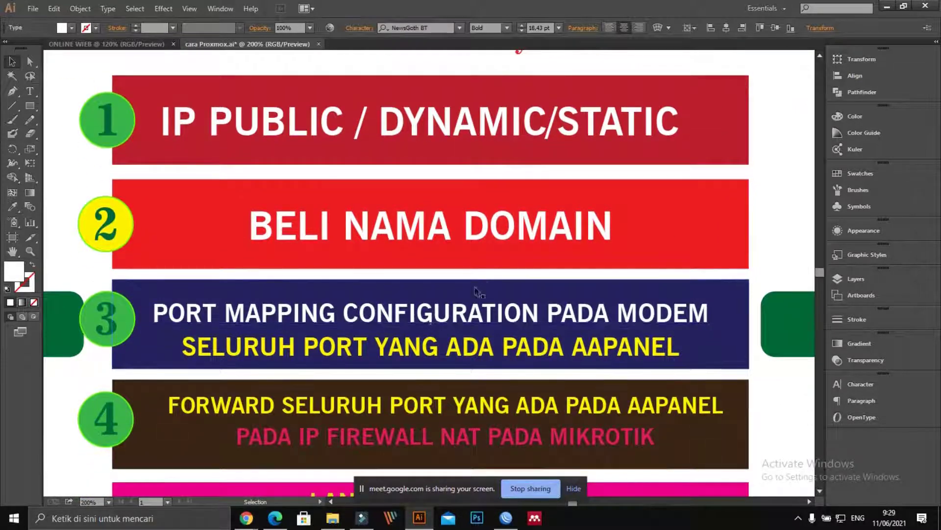
scroll(278, 314, "down", 1)
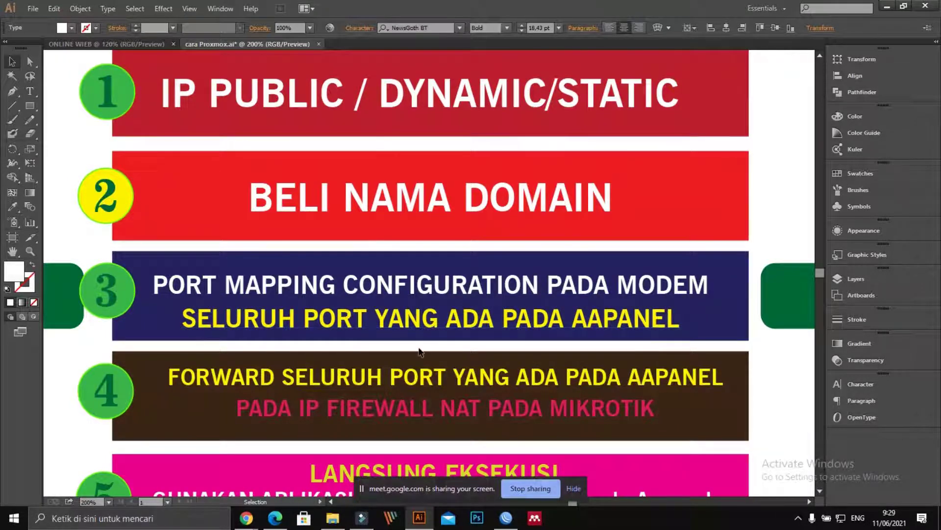
Scroll the slide to step 5 ('Untuk membuat web blog'), deselect the text box, and switch to Chrome
scroll(465, 338, "down", 2)
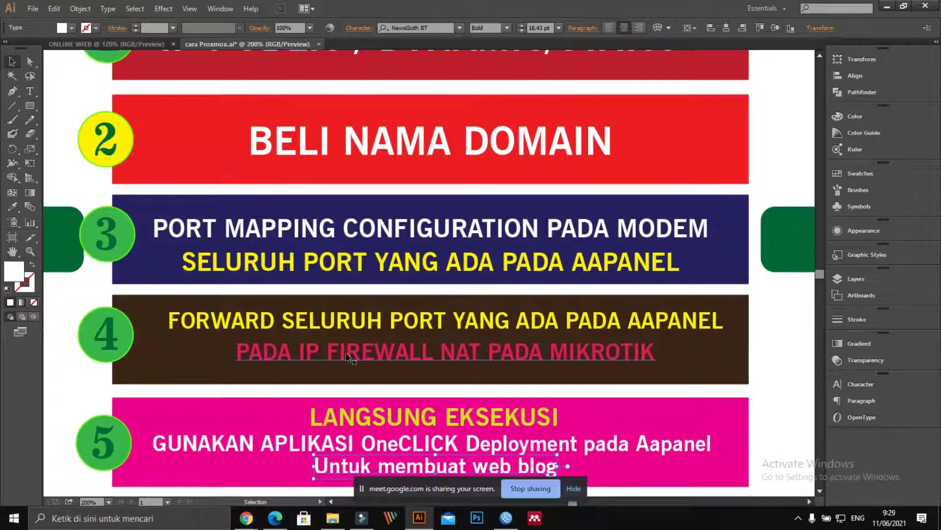
scroll(495, 363, "down", 3)
scroll(494, 360, "down", 1)
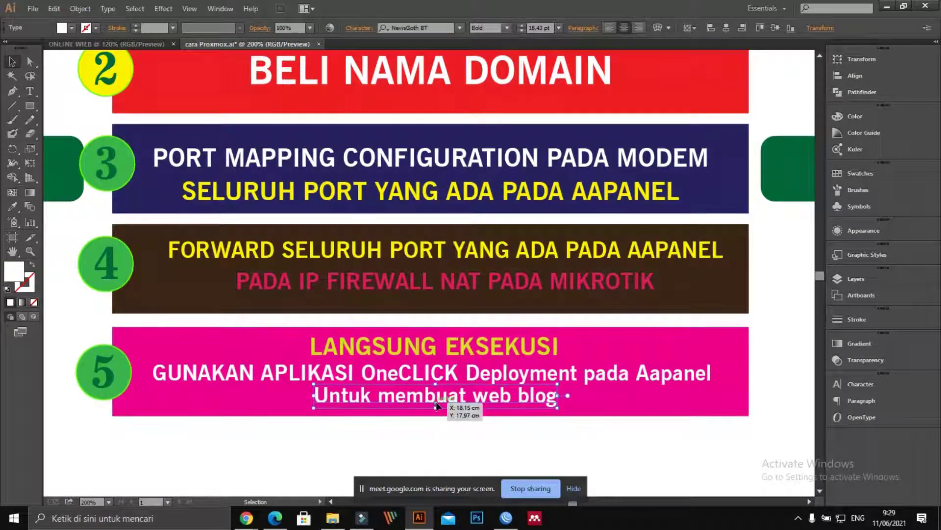
left_click(620, 436)
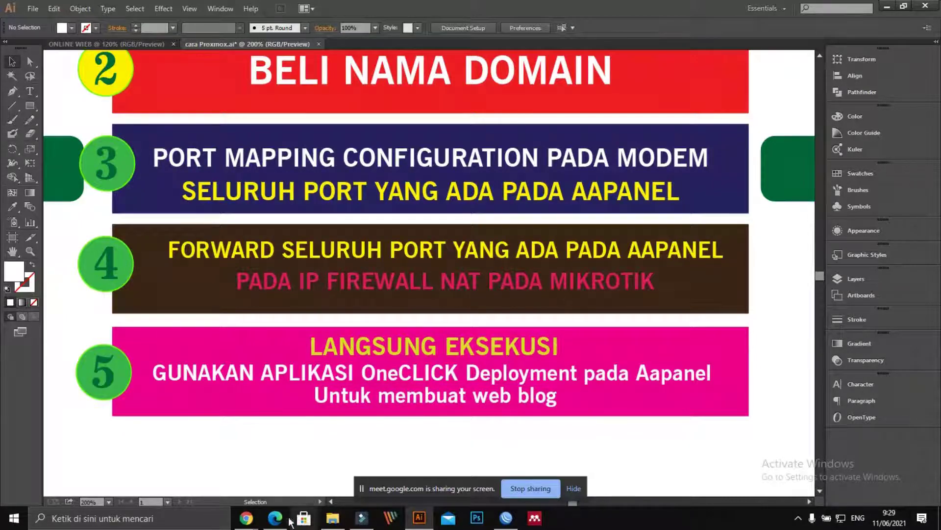
left_click(242, 513)
Admit the person waiting in the Google Meet call, then return to the aaPanel tab
left_click(105, 471)
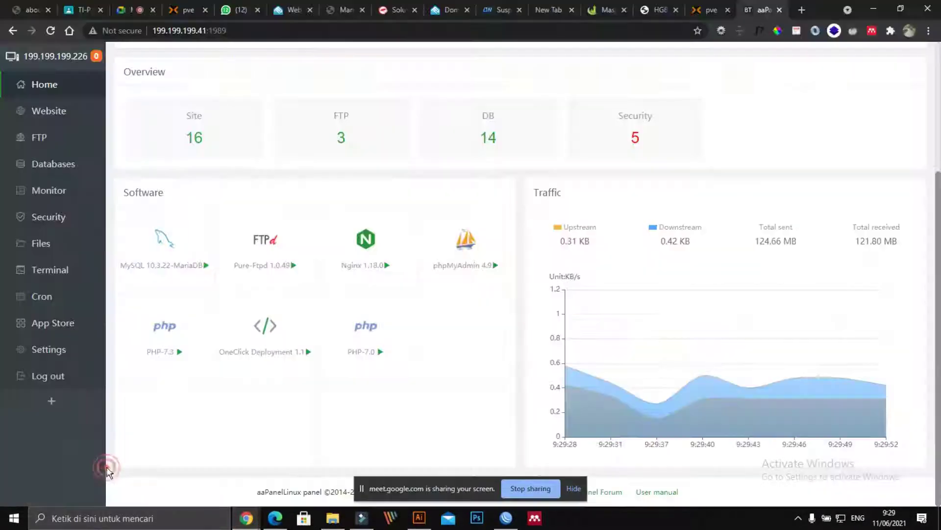
left_click(133, 10)
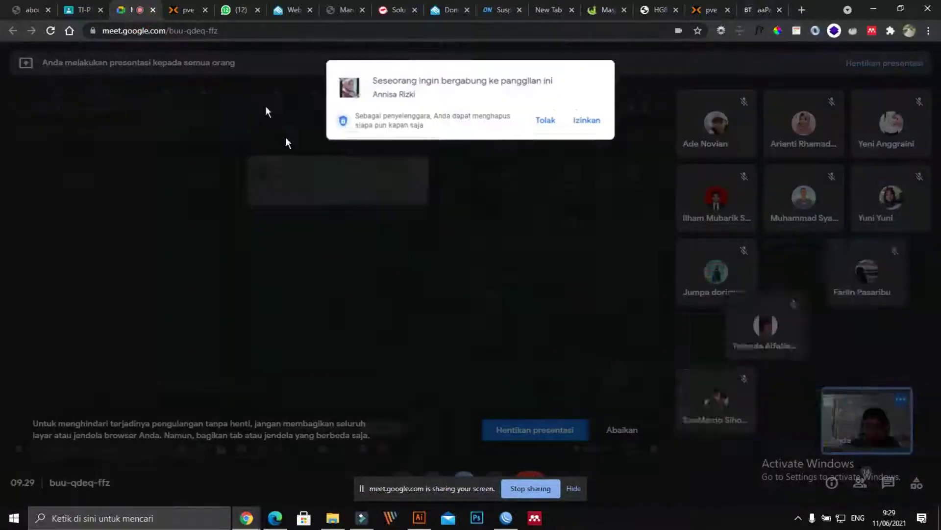
left_click(589, 114)
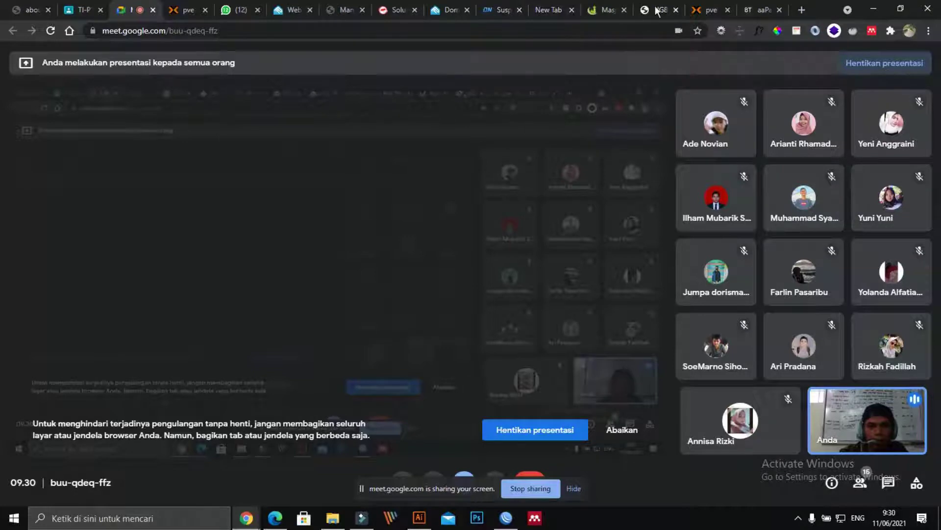
left_click(760, 11)
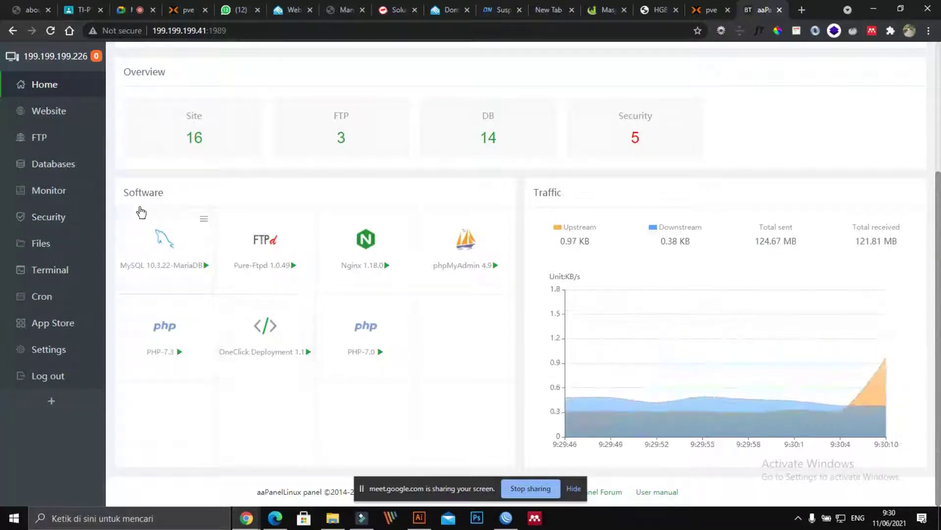
Open the Website list and search it for 'saidi' to show the saidi.my.id sites
left_click(77, 114)
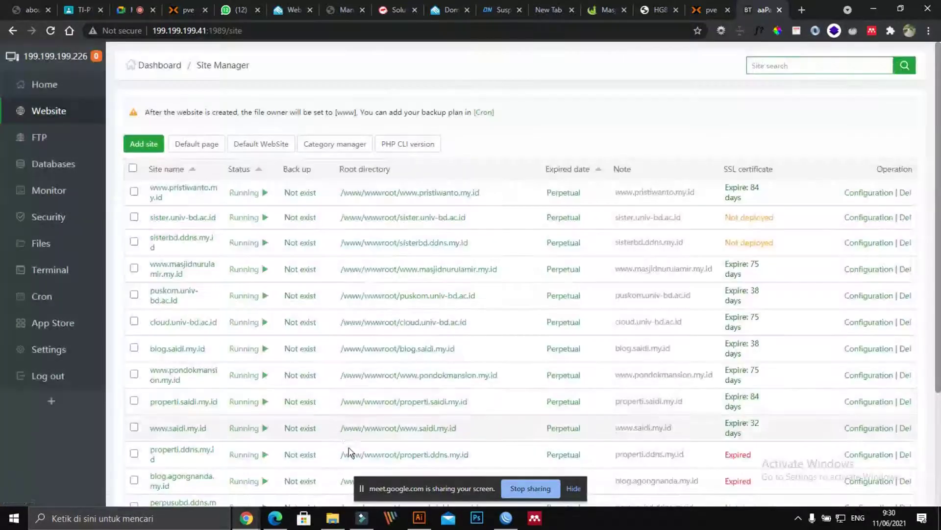
scroll(210, 441, "down", 5)
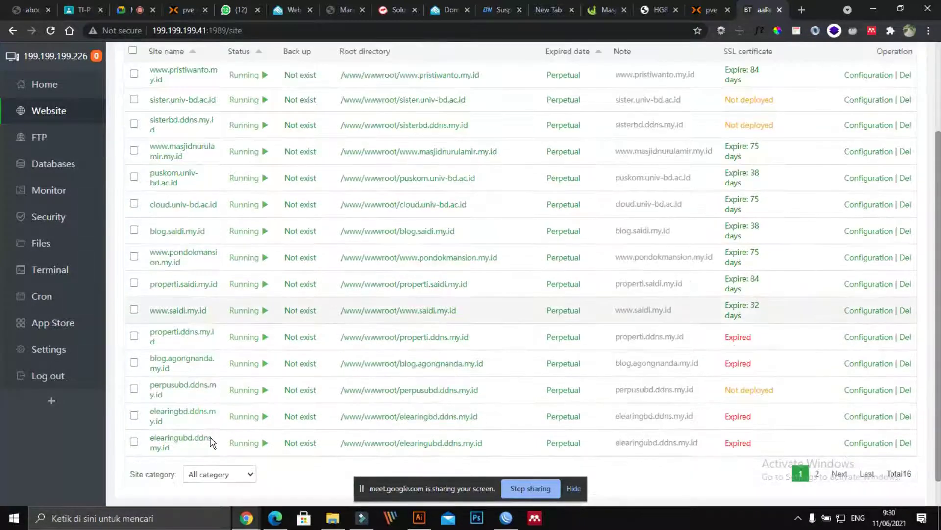
scroll(211, 442, "up", 5)
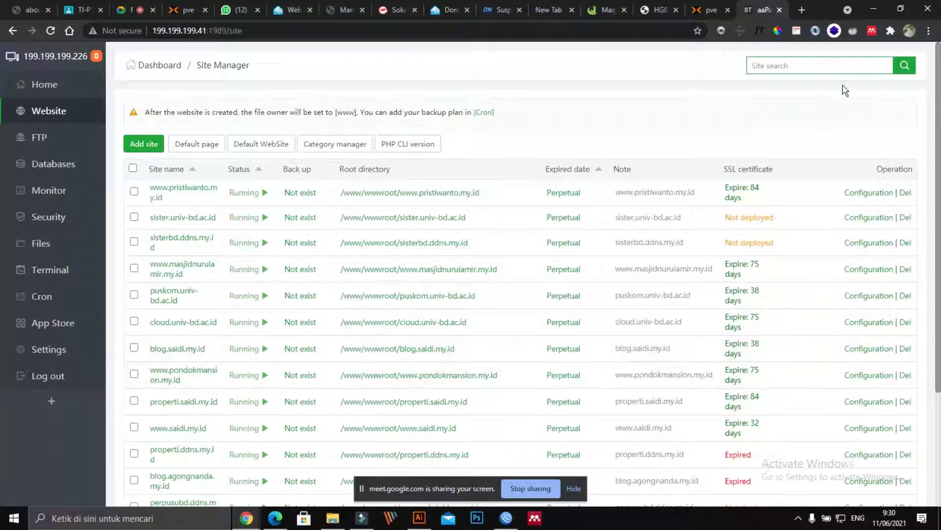
left_click(816, 65)
type("saidi")
key("Return")
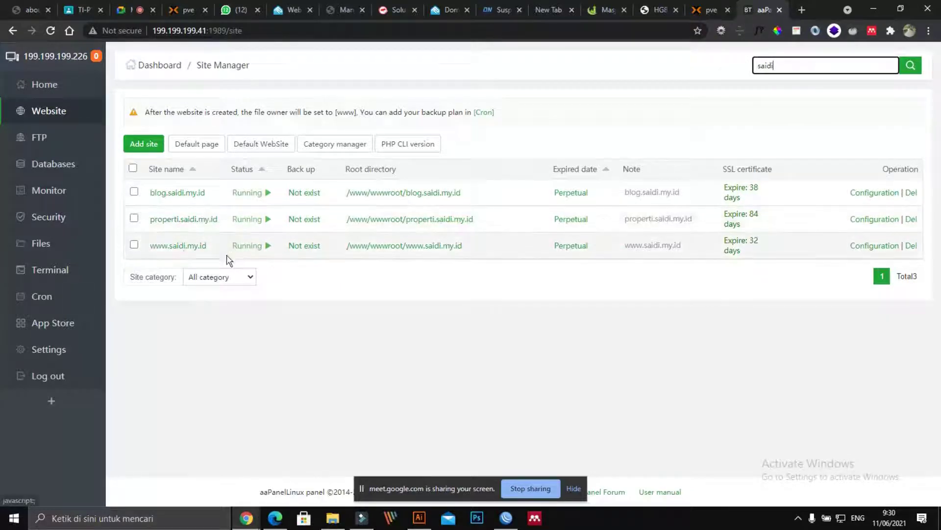
left_click(134, 245)
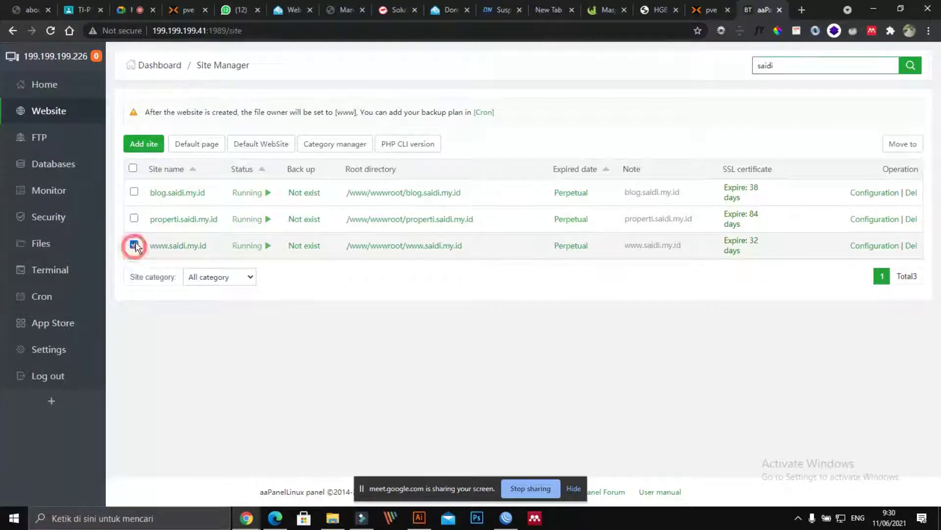
left_click(134, 192)
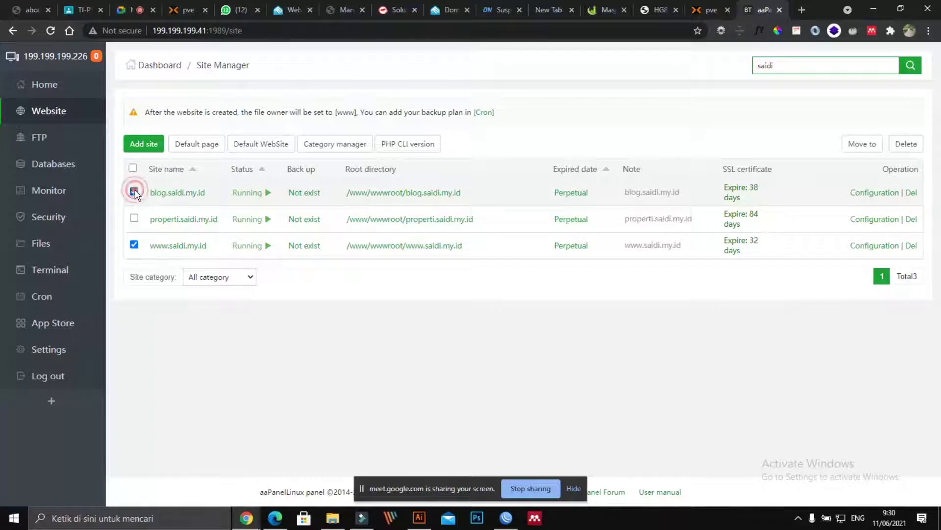
left_click(911, 245)
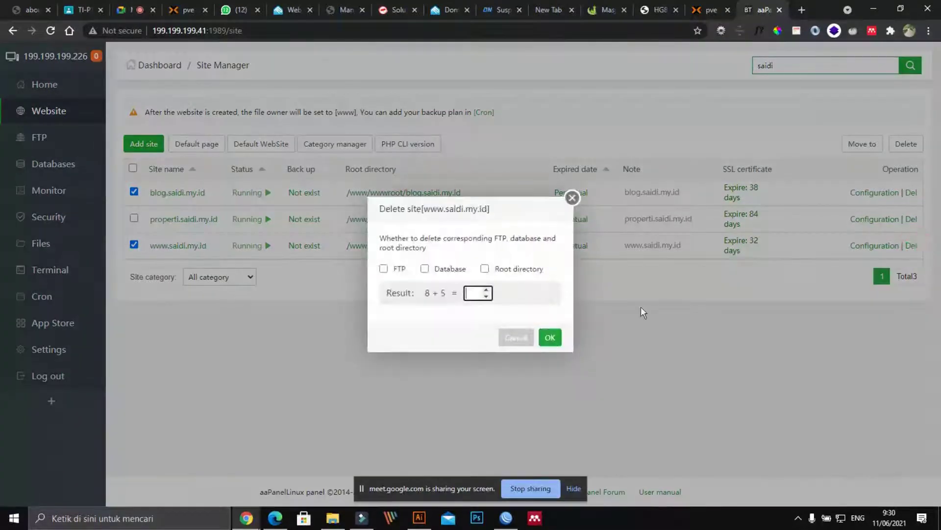
left_click(383, 269)
left_click(424, 269)
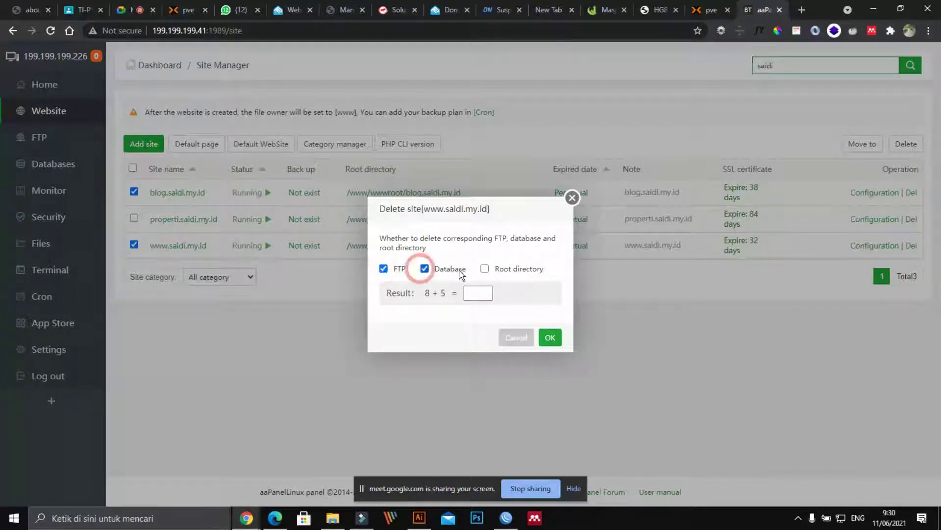
left_click(485, 269)
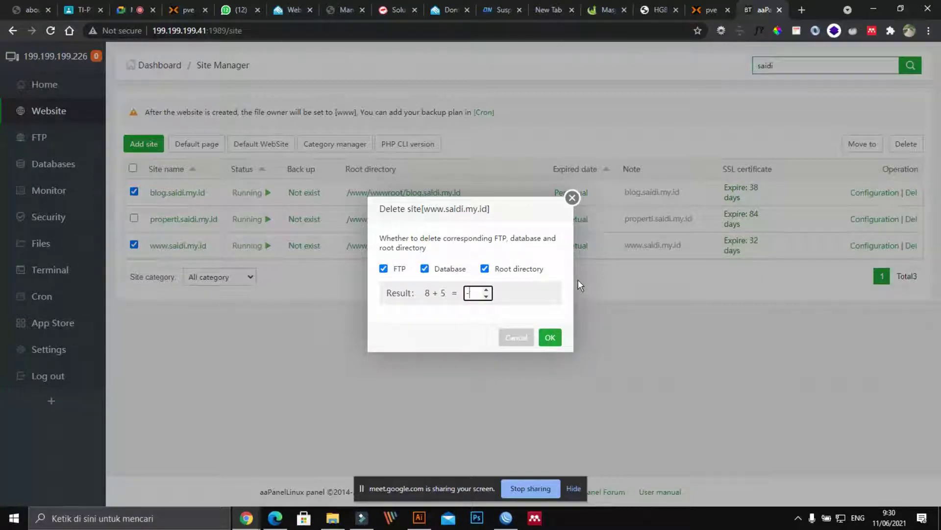
type("11")
left_click(551, 340)
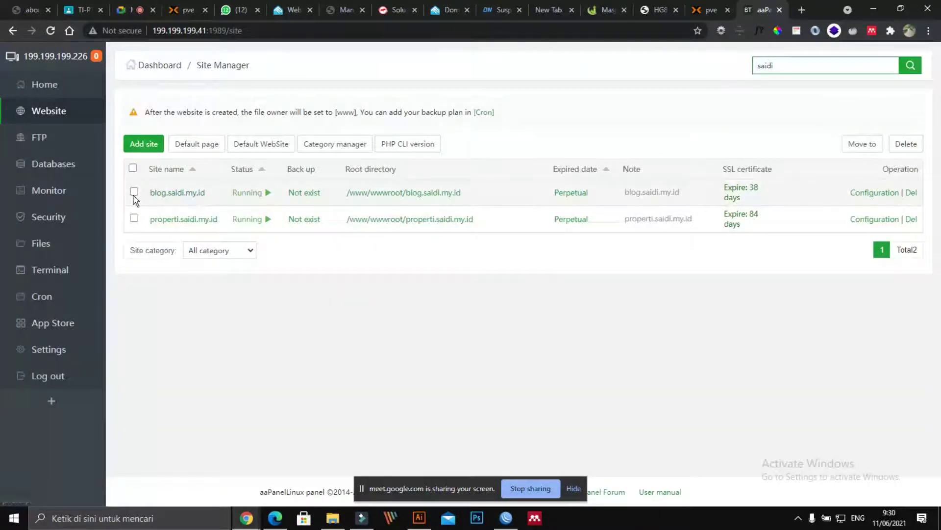
Delete blog.saidi.my.id together with its FTP account, database and root directory
left_click(134, 192)
left_click(909, 193)
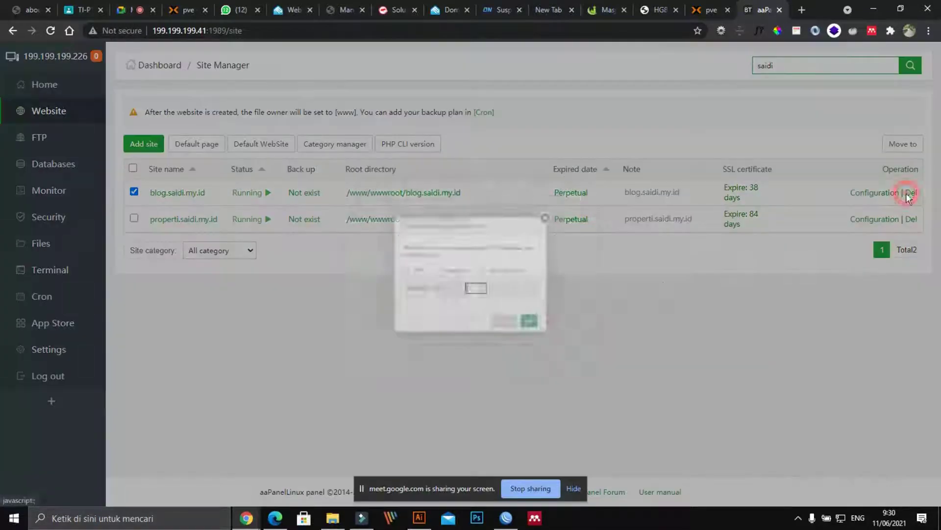
left_click(384, 268)
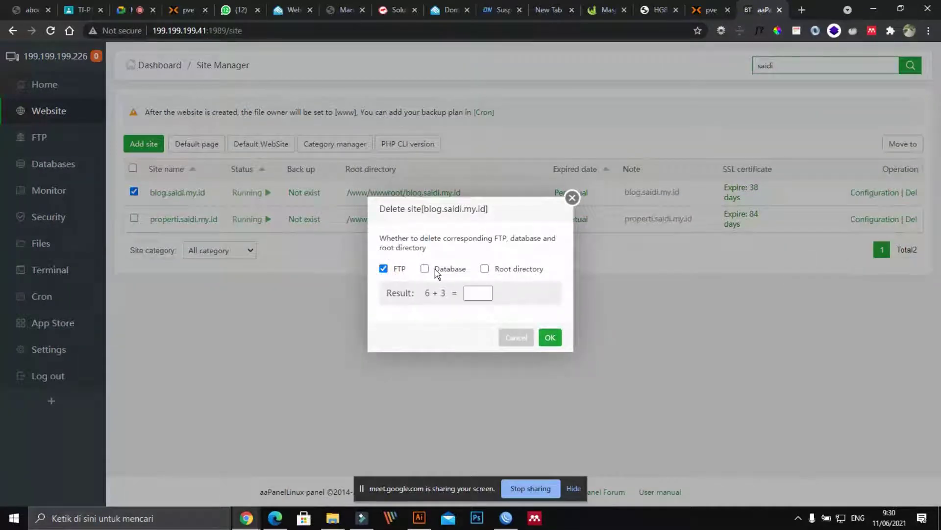
left_click(424, 268)
left_click(485, 269)
left_click(486, 296)
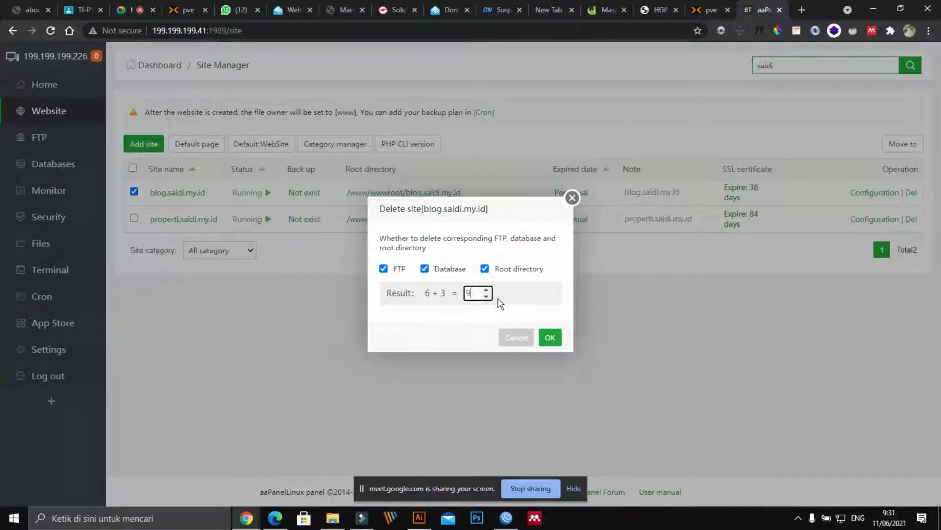
left_click(551, 338)
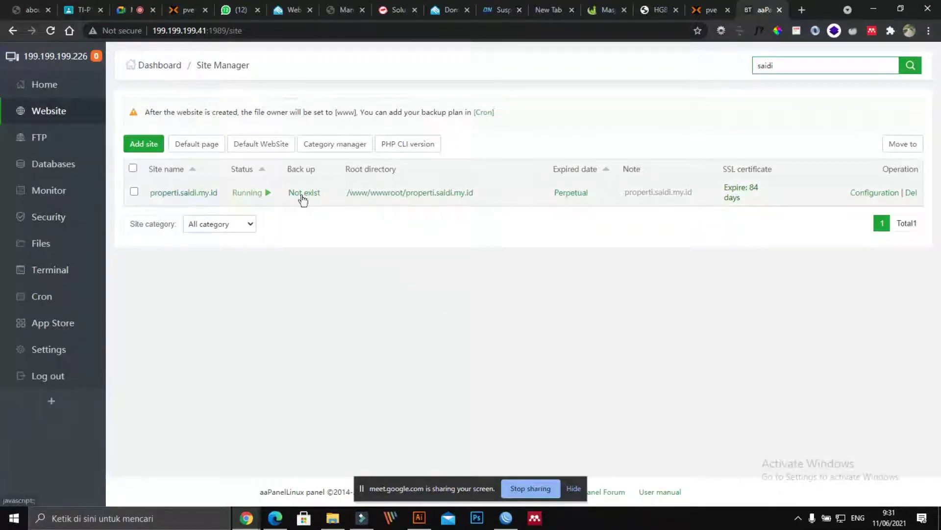
Fill in the delete dialog for properti.saidi.my.id with answer 15, then cancel it
left_click(911, 194)
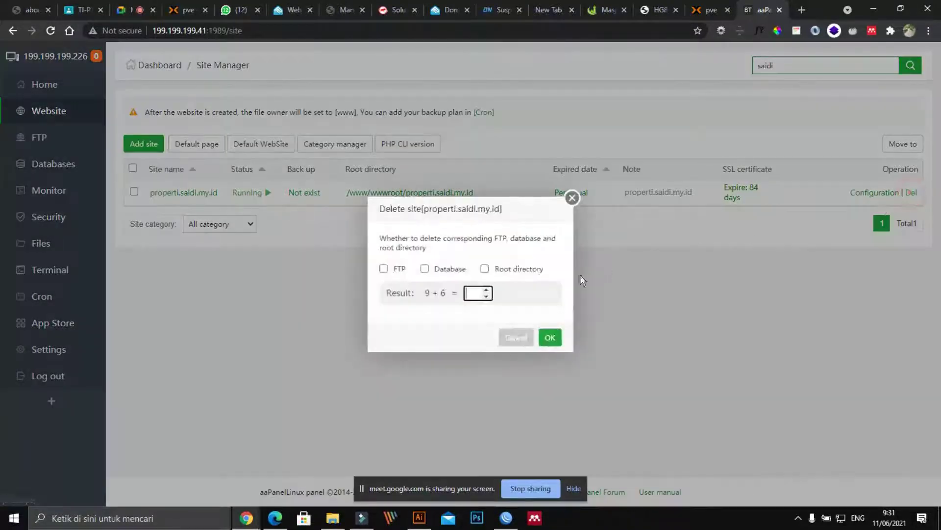
left_click(391, 269)
left_click(437, 268)
left_click(501, 269)
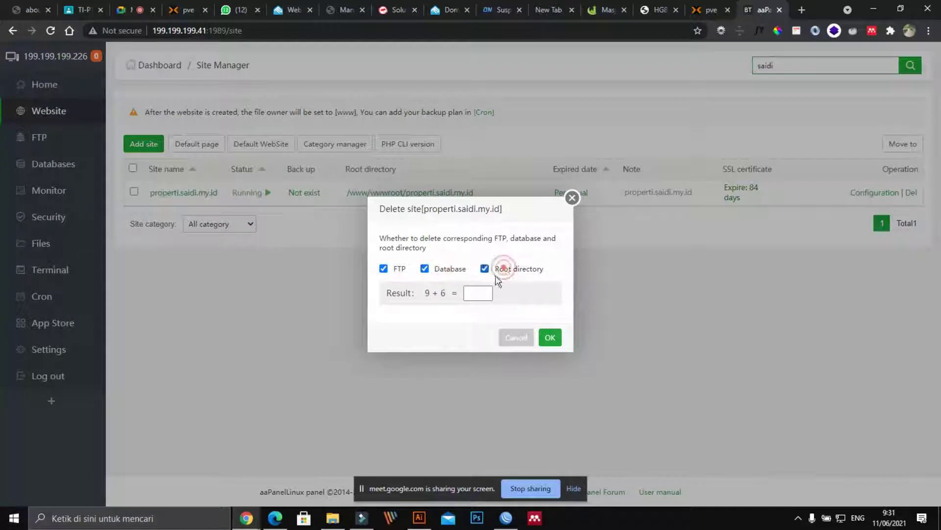
left_click(474, 292)
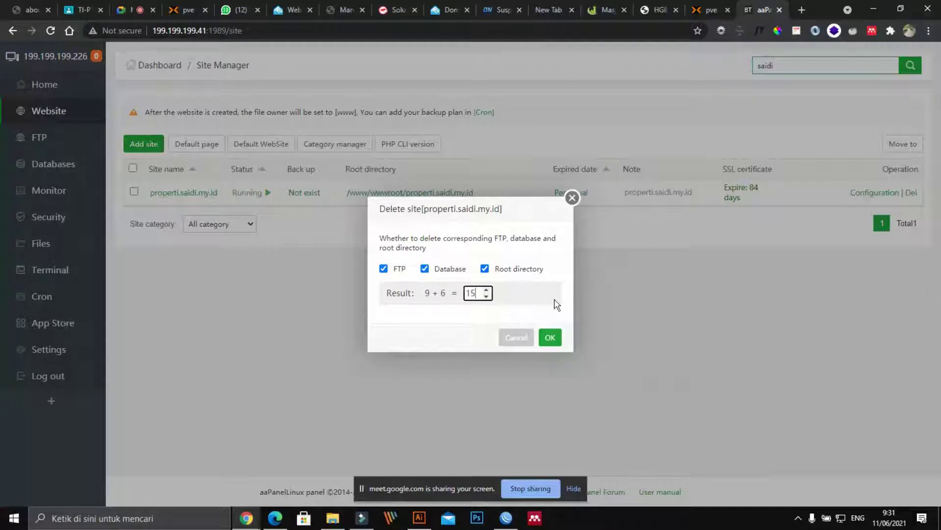
type("15")
left_click(572, 198)
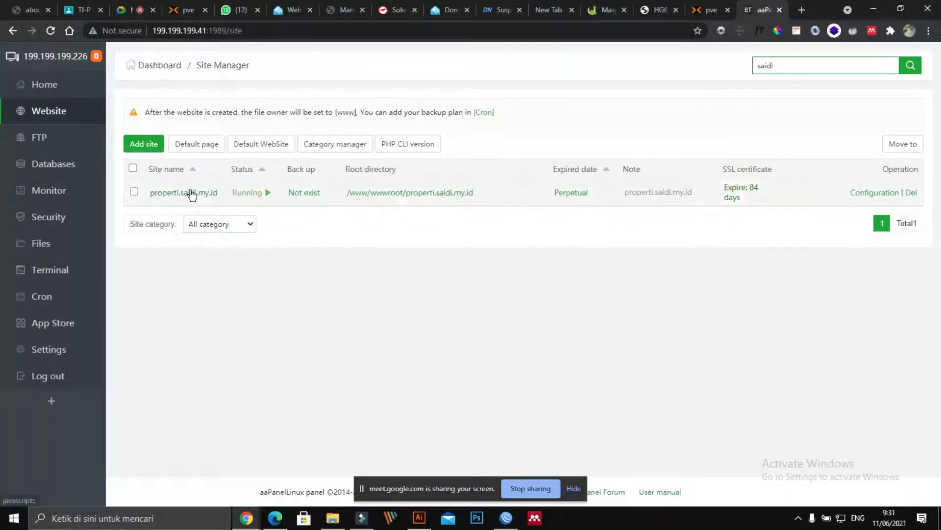
Load saidi.my.id in a new tab and close its certificate-error page
left_click(801, 10)
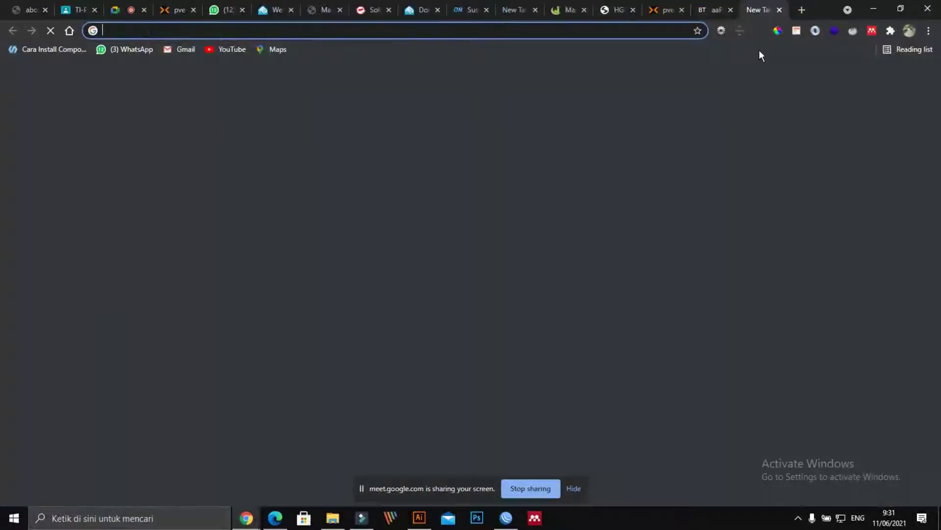
type("saidi.my.id")
key("Return")
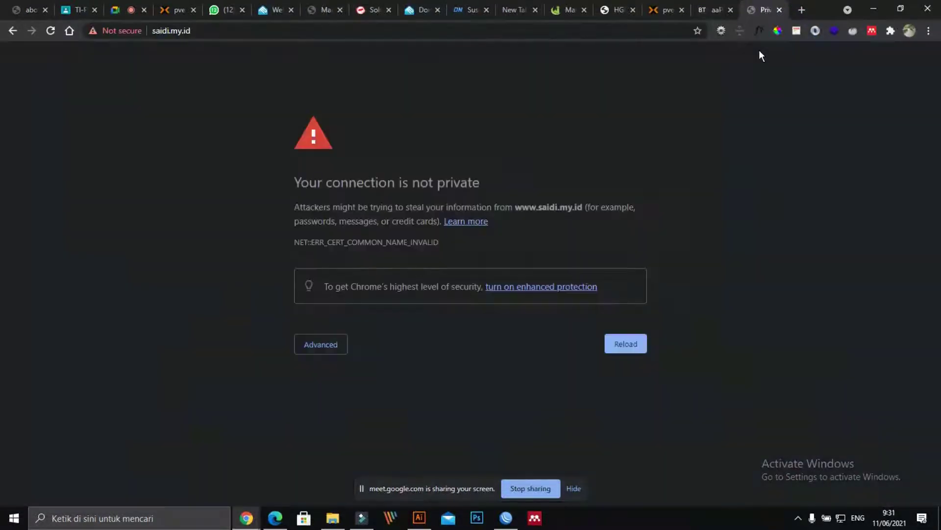
left_click(779, 10)
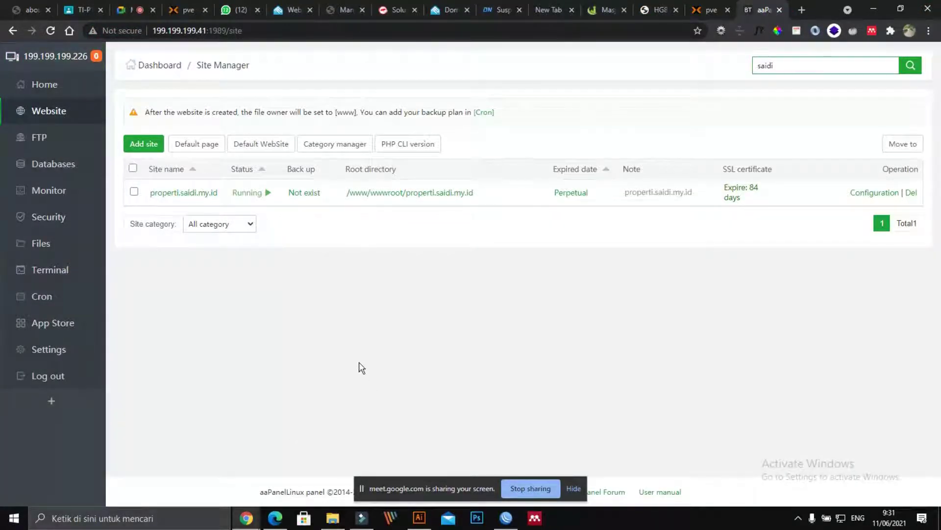
Enter 'ping saidi=' in the Run box, then return to the aaPanel site list
key("super+r")
type("p")
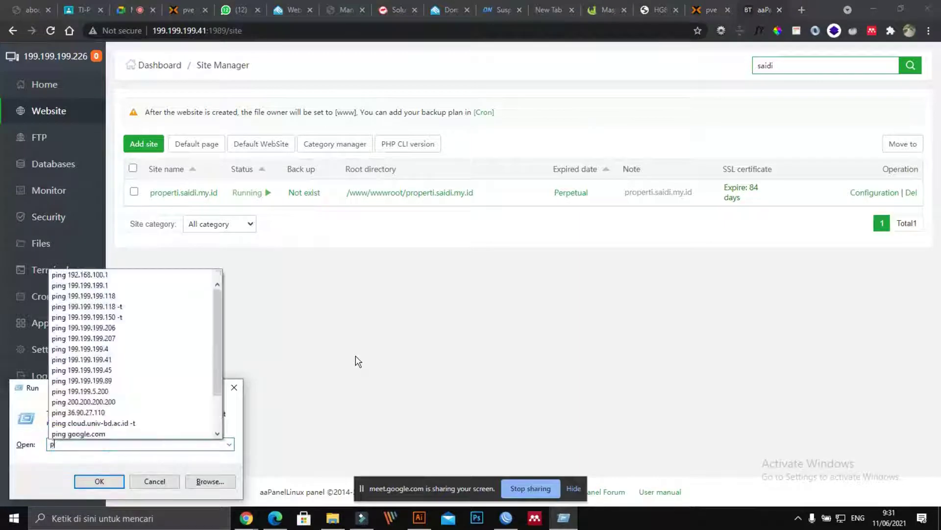
type("ing saidi=")
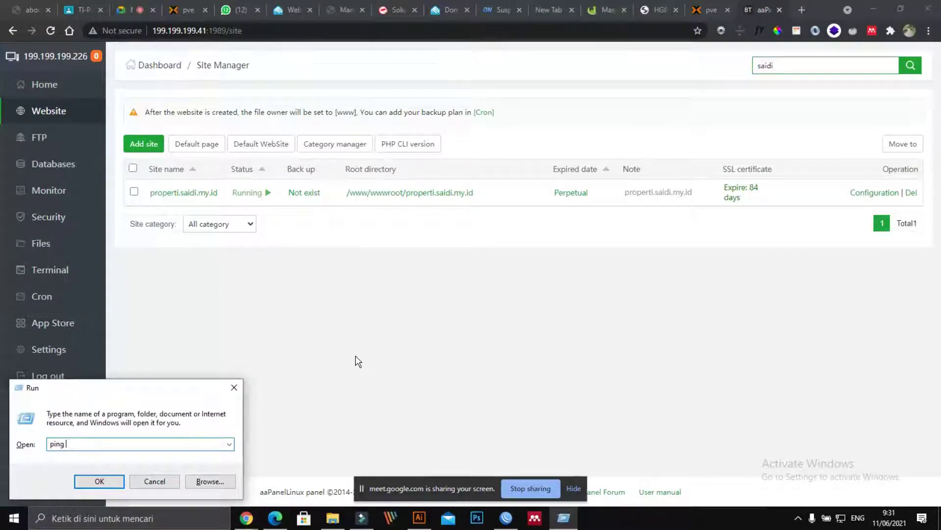
left_click(323, 332)
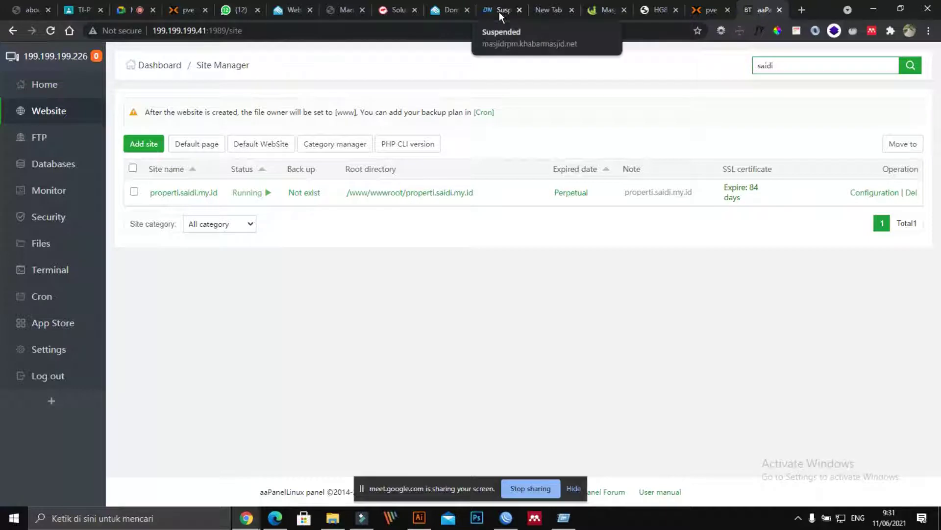
Look over the Rumahweb domain search, hosting promo and suspended-website tabs
left_click(453, 11)
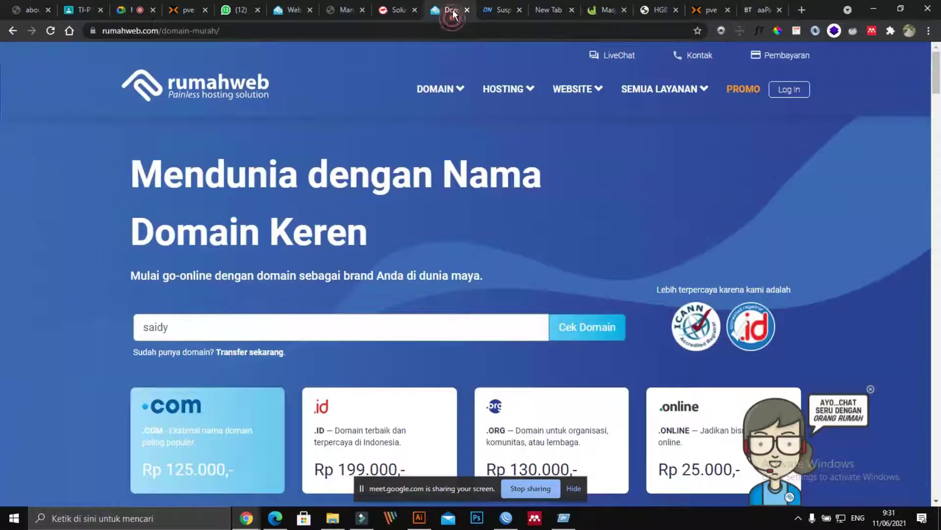
left_click(299, 10)
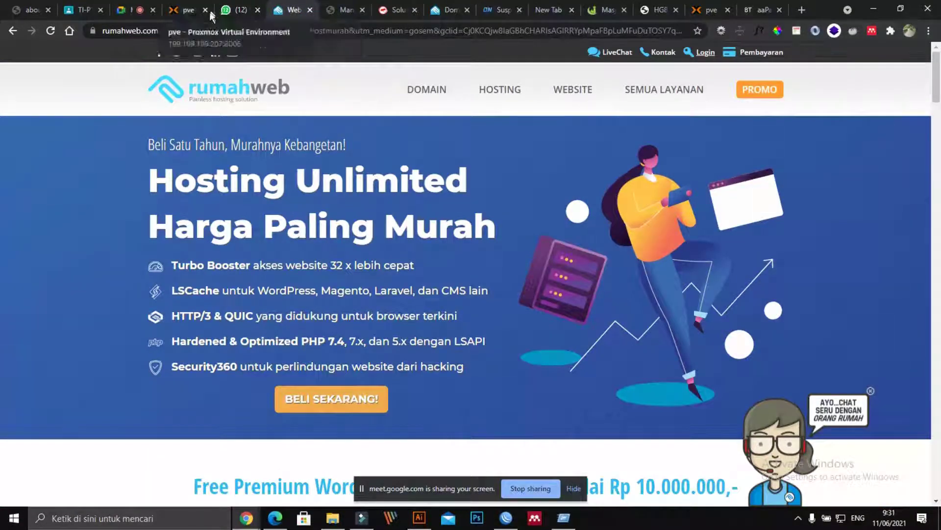
left_click(465, 16)
left_click(508, 10)
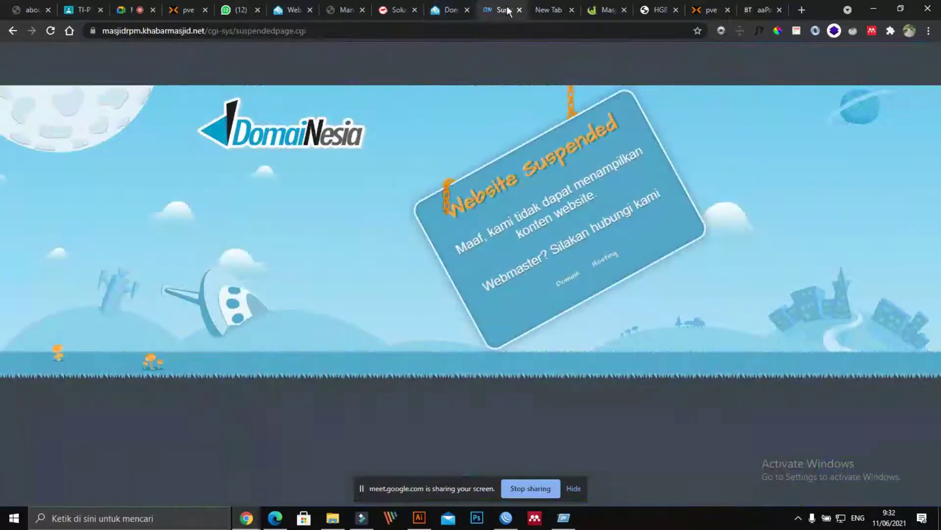
left_click(456, 11)
scroll(483, 255, "down", 1)
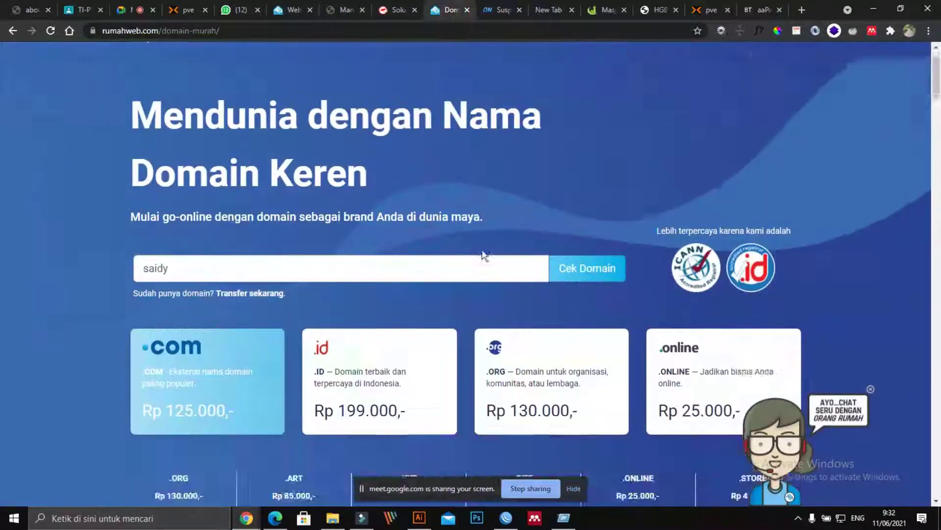
scroll(483, 255, "up", 1)
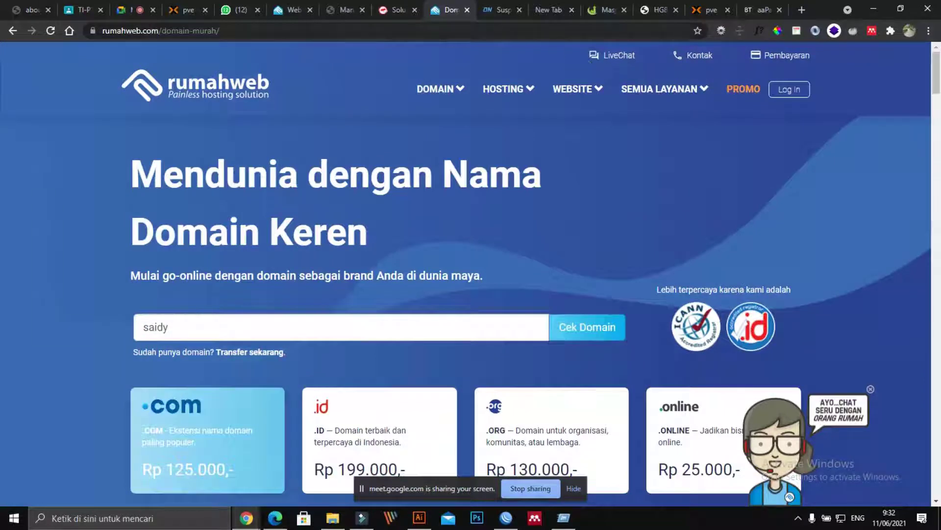
Show the DOMAIN offerings panel on Rumahweb's hosting promo page
left_click(292, 11)
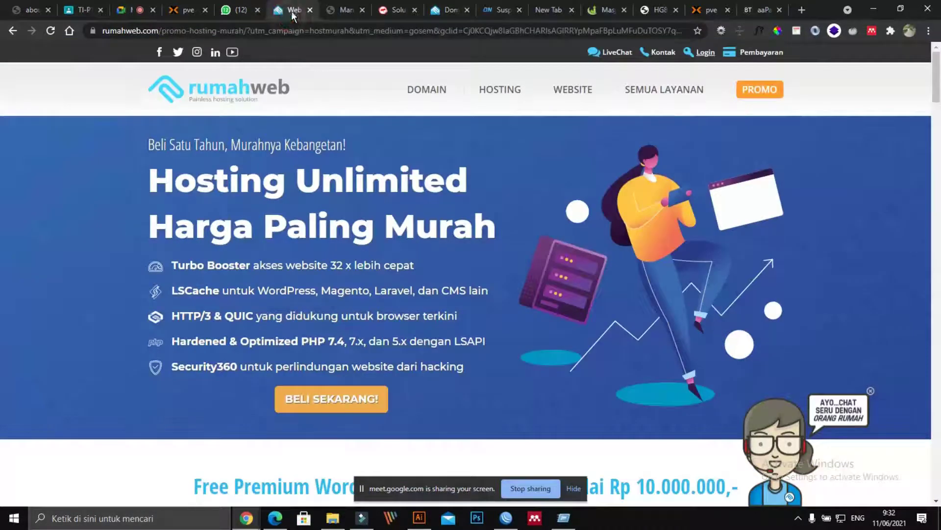
left_click(431, 93)
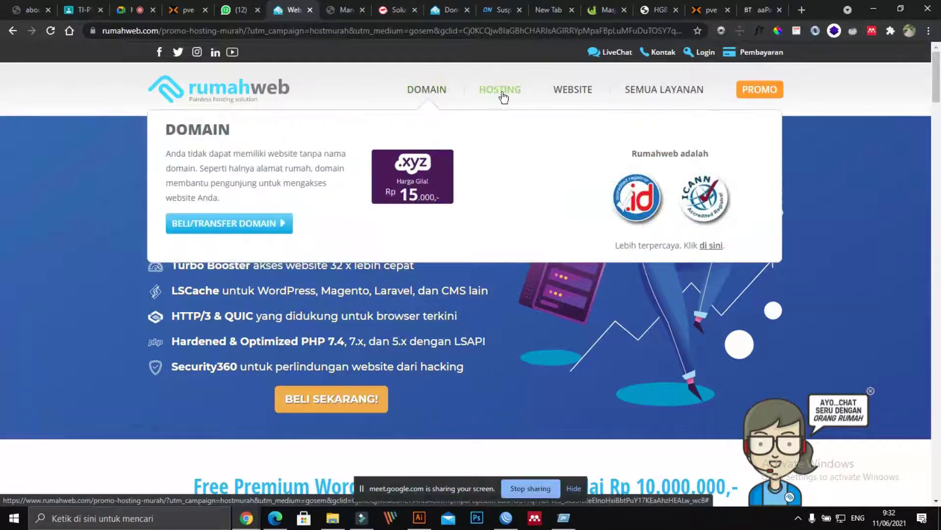
scroll(554, 180, "down", 8)
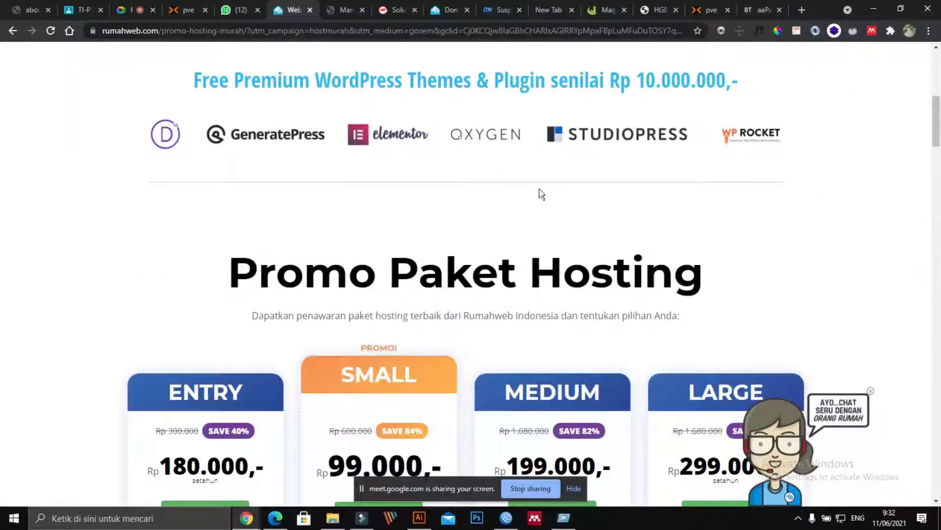
scroll(543, 223, "up", 8)
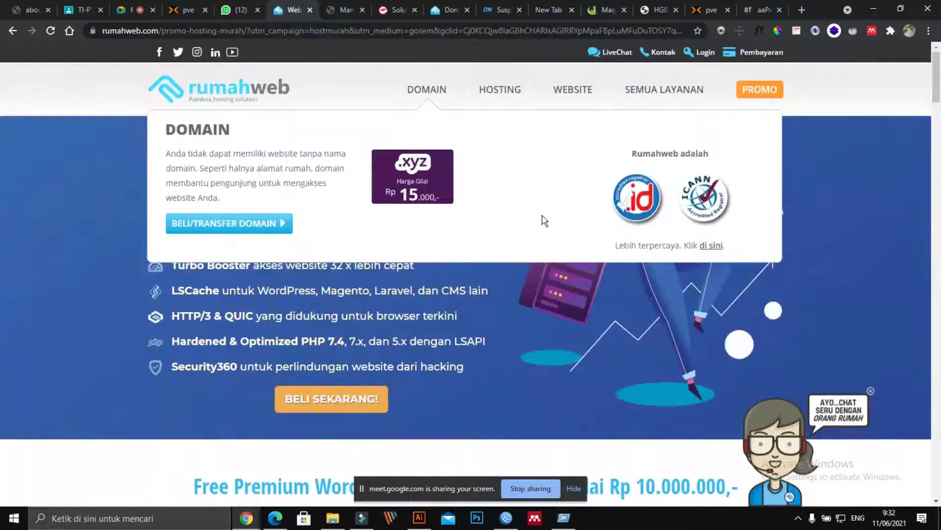
scroll(556, 231, "down", 11)
scroll(557, 227, "up", 11)
Go through the New Tab and hosting tabs to saidi.my.id's Managed DNS records
left_click(545, 9)
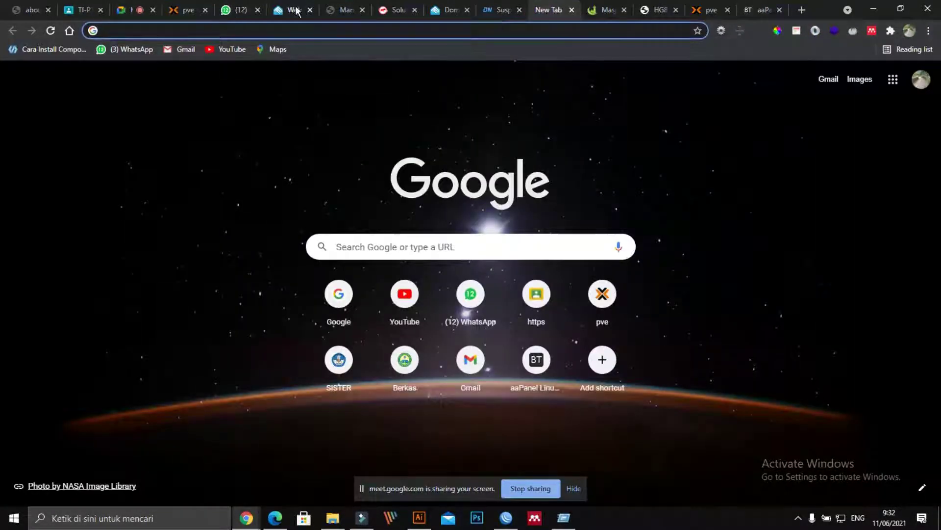
left_click(297, 11)
left_click(345, 9)
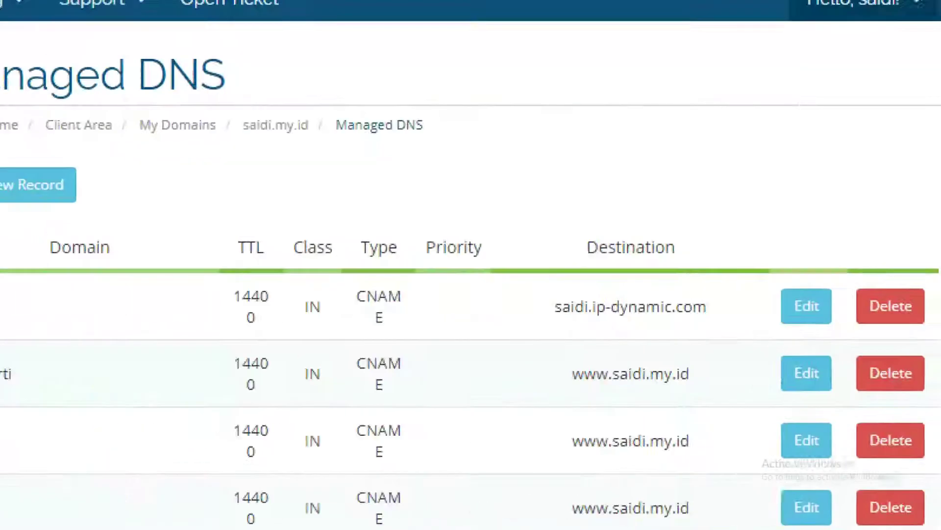
left_click(583, 224)
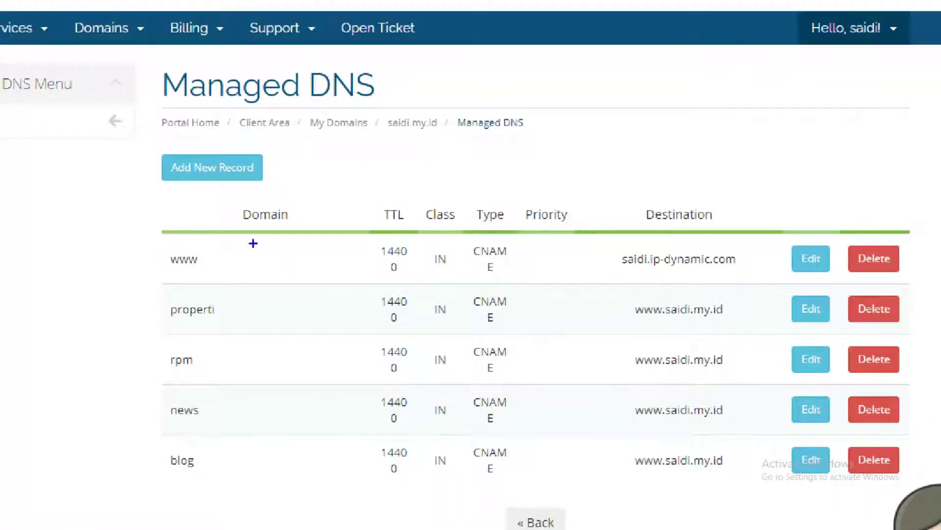
left_click_drag(153, 244, 188, 236)
left_click(297, 237)
left_click_drag(598, 249, 627, 243)
mouse_move(613, 297)
left_mouse_down()
mouse_move(695, 291)
mouse_move(750, 316)
mouse_move(626, 336)
mouse_move(618, 287)
left_mouse_up()
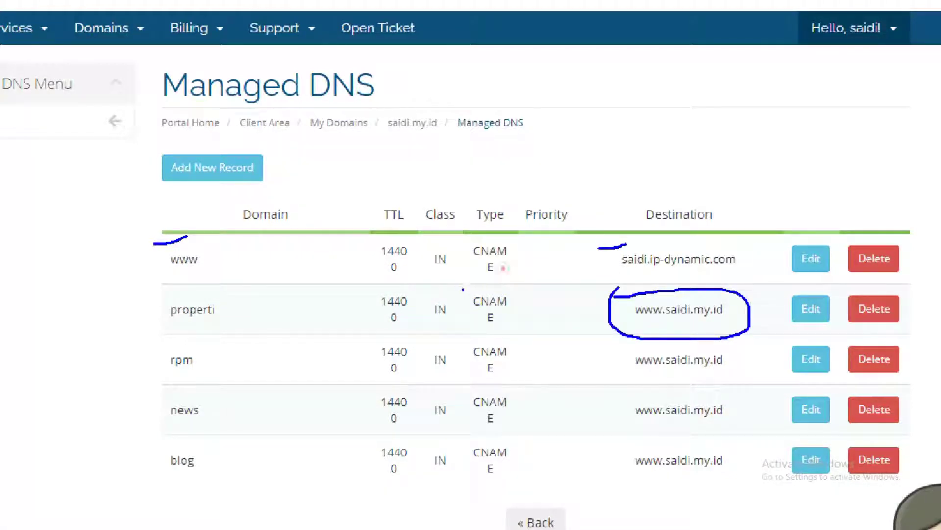
mouse_move(463, 290)
left_mouse_down()
mouse_move(549, 322)
mouse_move(458, 342)
mouse_move(460, 287)
left_mouse_up()
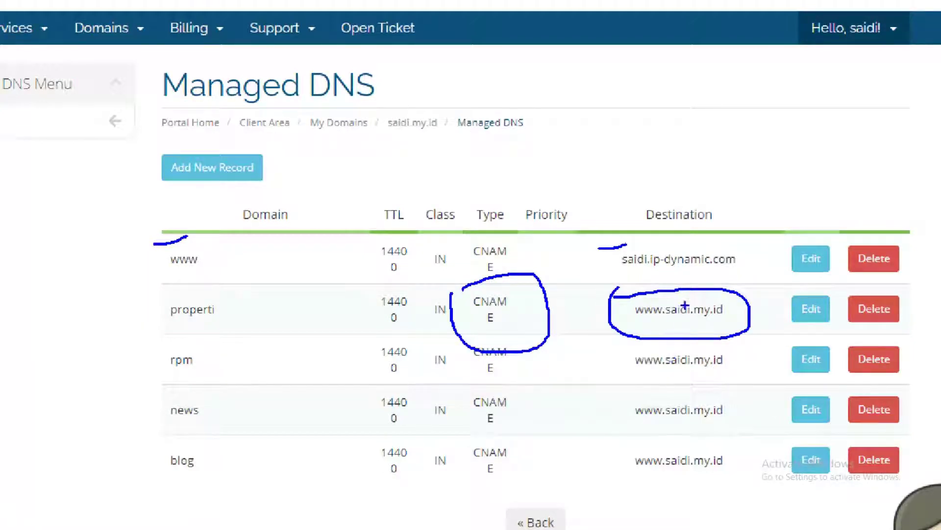
mouse_move(608, 239)
left_mouse_down()
mouse_move(672, 237)
mouse_move(749, 262)
mouse_move(701, 279)
mouse_move(604, 270)
mouse_move(615, 235)
mouse_move(630, 242)
left_mouse_up()
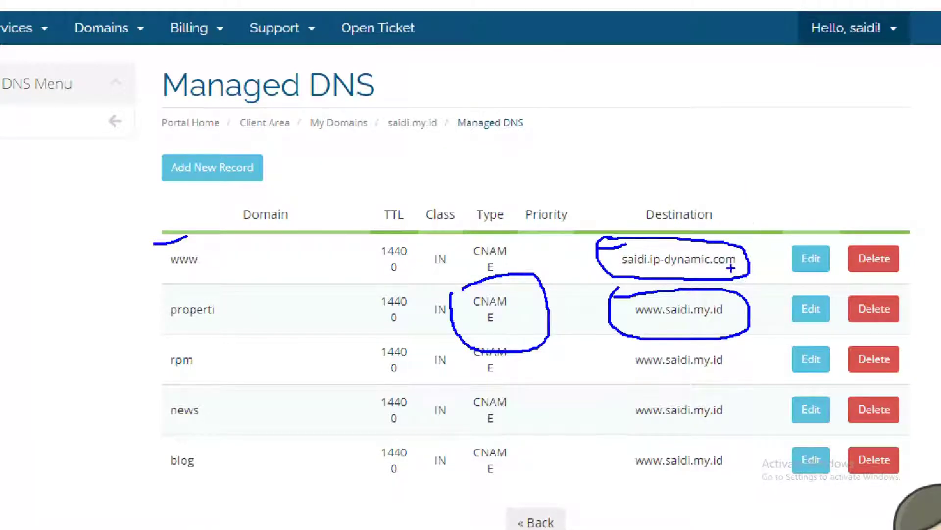
left_click_drag(738, 259, 727, 156)
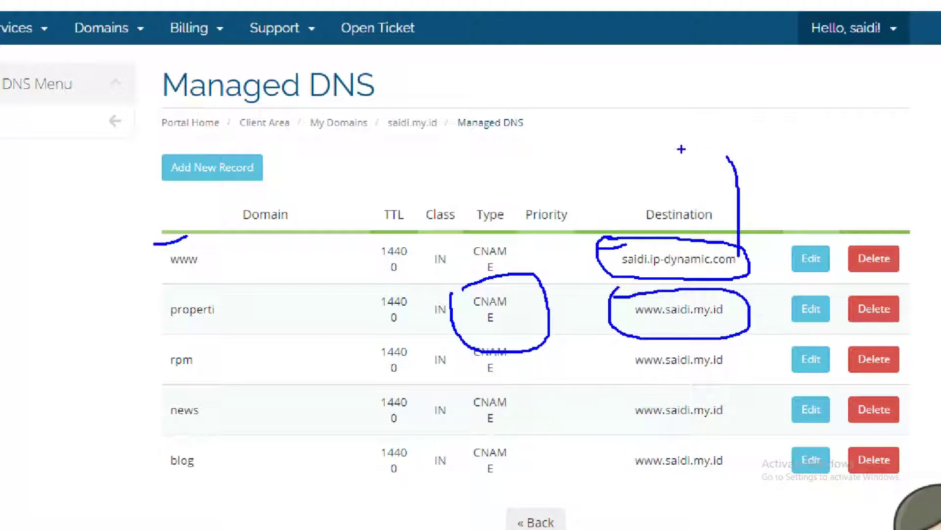
type("tip public")
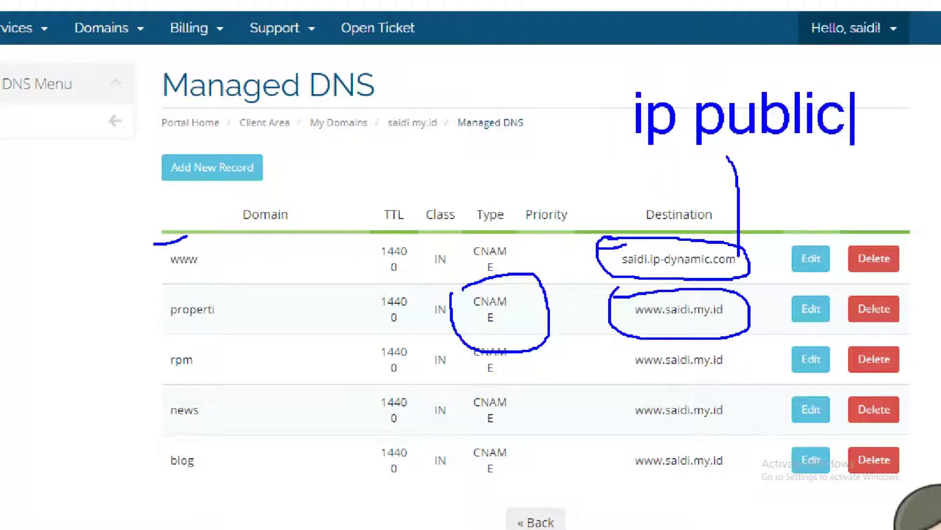
key("Return")
type("dynamei")
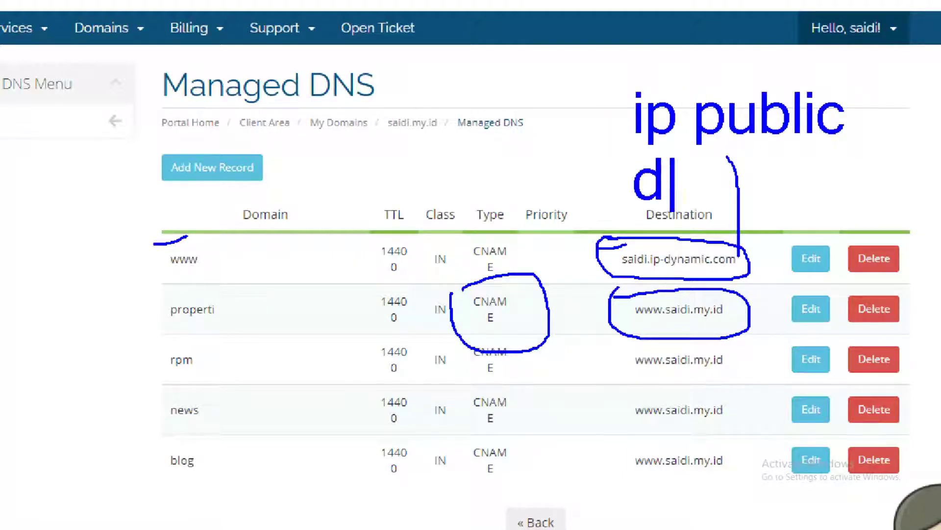
key("BackSpace")
key("BackSpace")
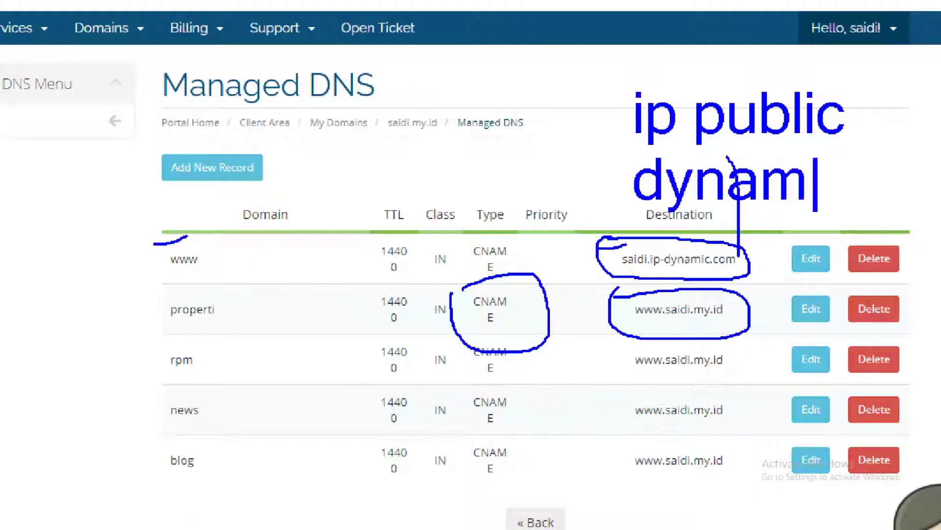
type("ic")
key("Escape")
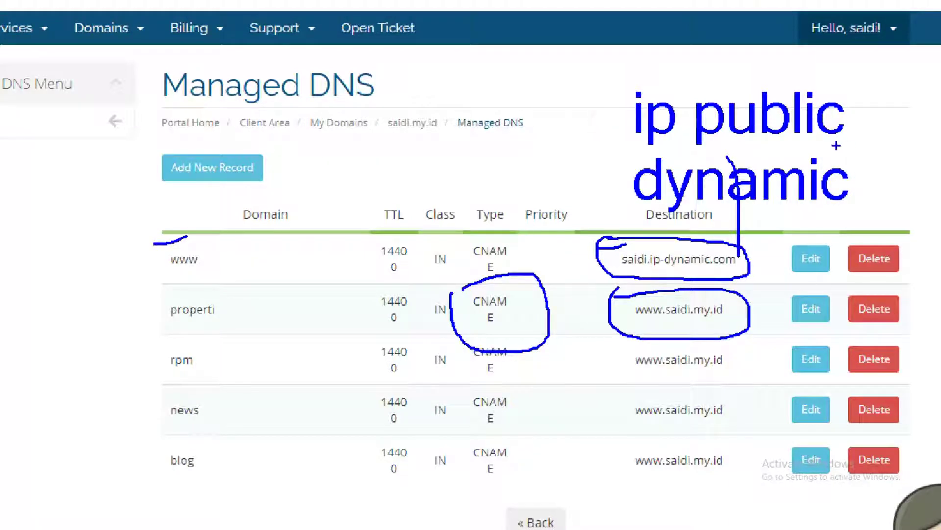
key("Escape")
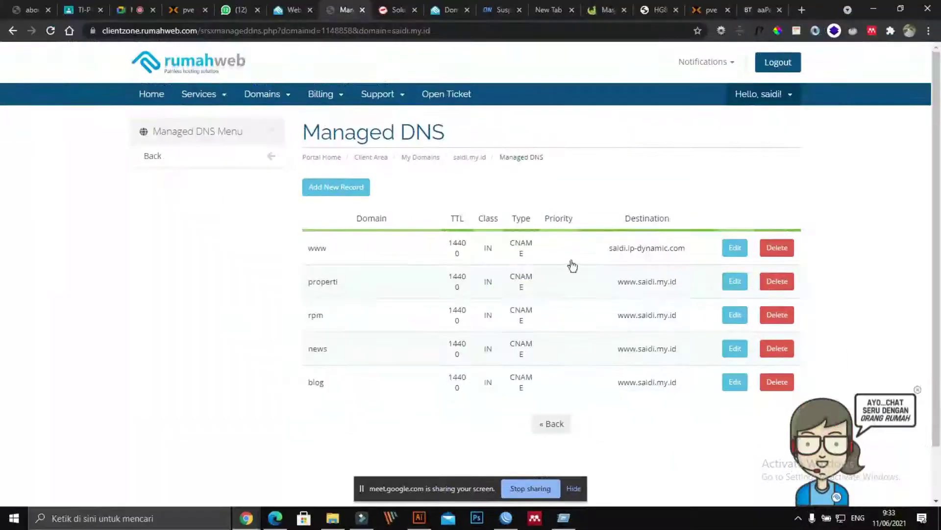
left_click(396, 10)
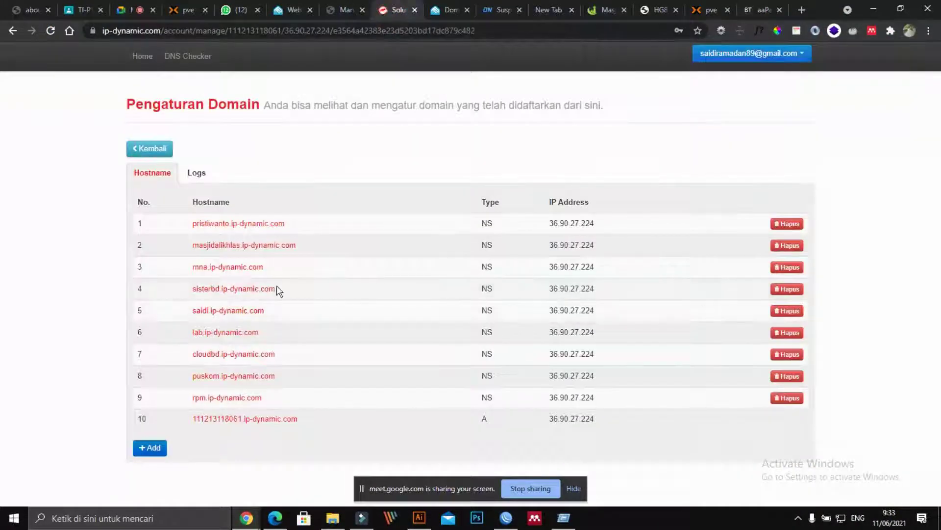
Zoom the ip-dynamic.com hostname list, type '10 ip dynamic', and underline saidi.ip-dynamic.com
key("ctrl+1")
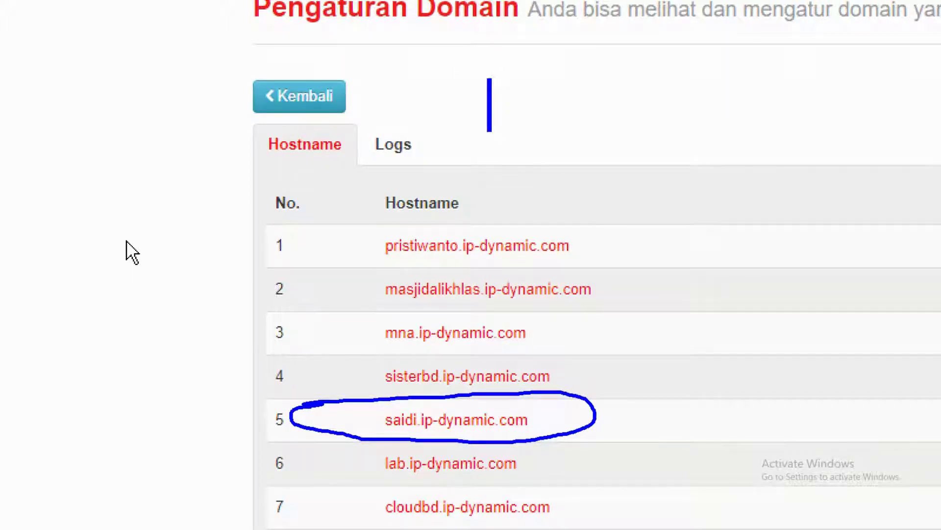
type("10 i")
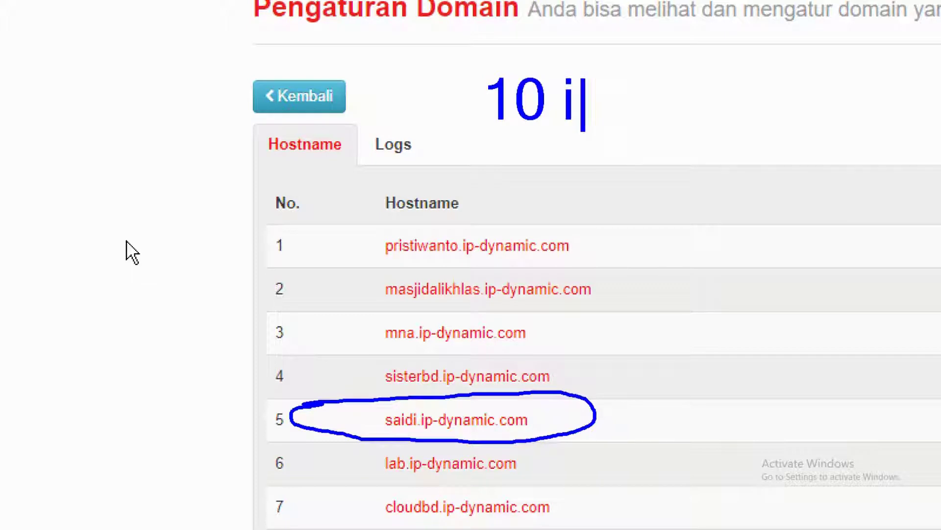
type("p d")
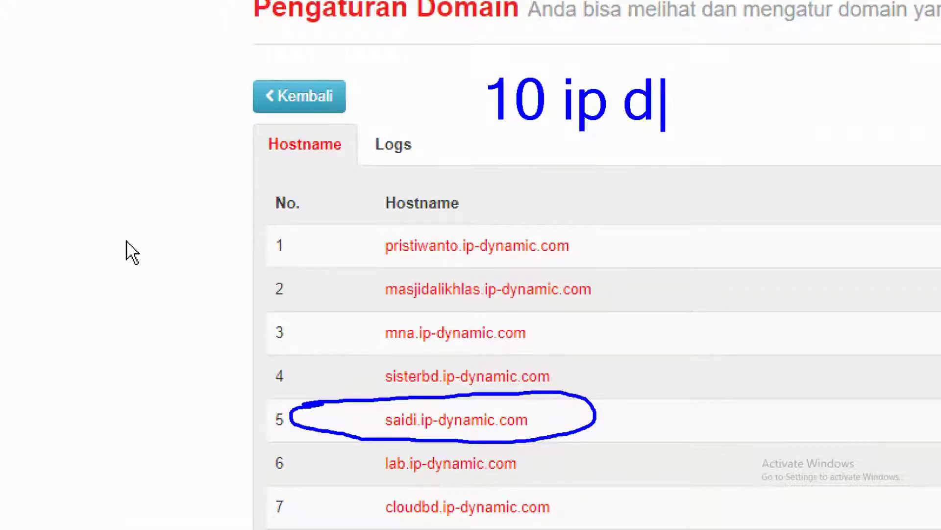
type("ynamic")
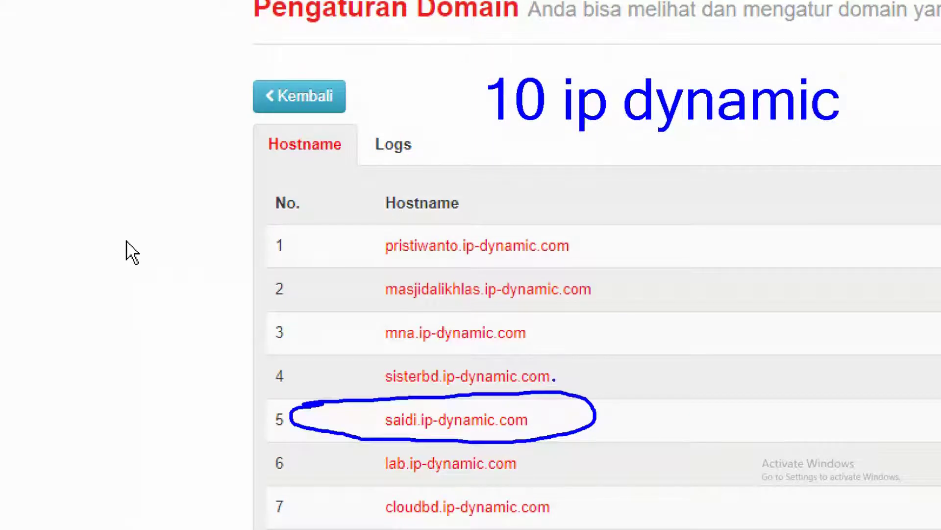
left_click_drag(545, 423, 621, 426)
key("Escape")
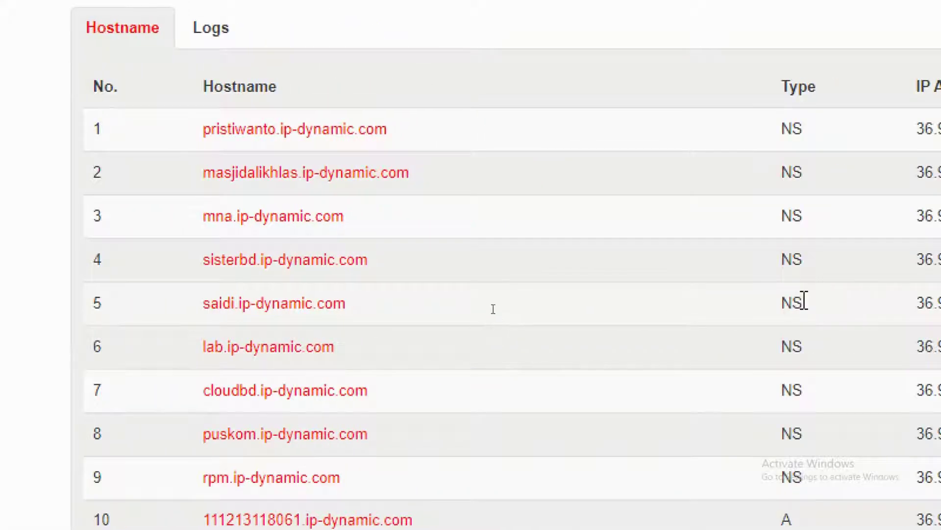
double_click(791, 302)
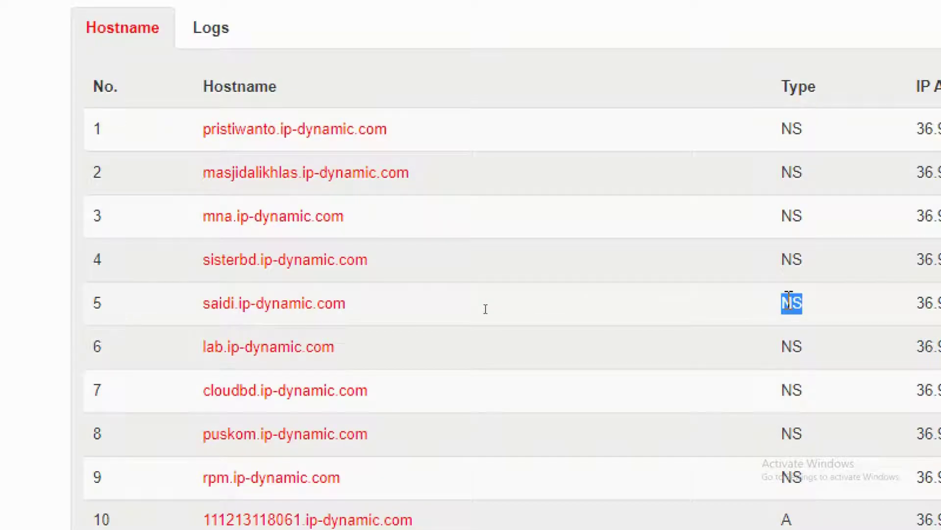
mouse_move(824, 282)
left_mouse_down()
mouse_move(775, 286)
mouse_move(802, 336)
mouse_move(777, 286)
left_mouse_up()
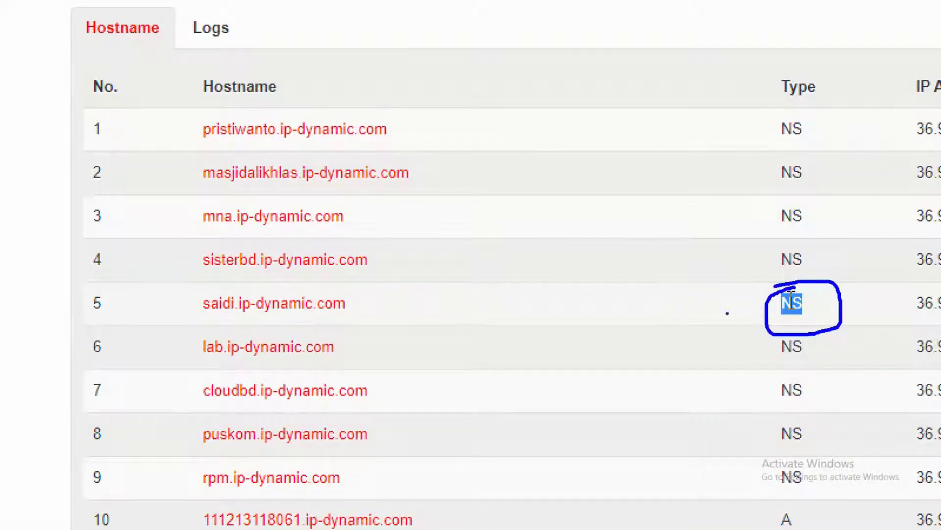
mouse_move(191, 289)
left_mouse_down()
mouse_move(368, 290)
mouse_move(325, 325)
mouse_move(198, 329)
mouse_move(195, 285)
left_mouse_up()
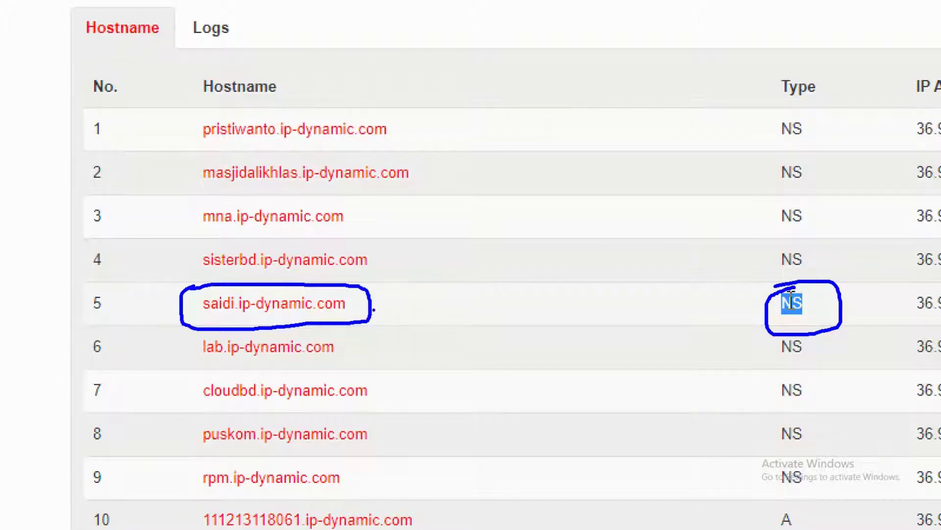
mouse_move(373, 305)
left_mouse_down()
mouse_move(437, 307)
mouse_move(477, 363)
left_mouse_up()
key("ctrl+z")
left_click_drag(466, 283, 466, 331)
type("set")
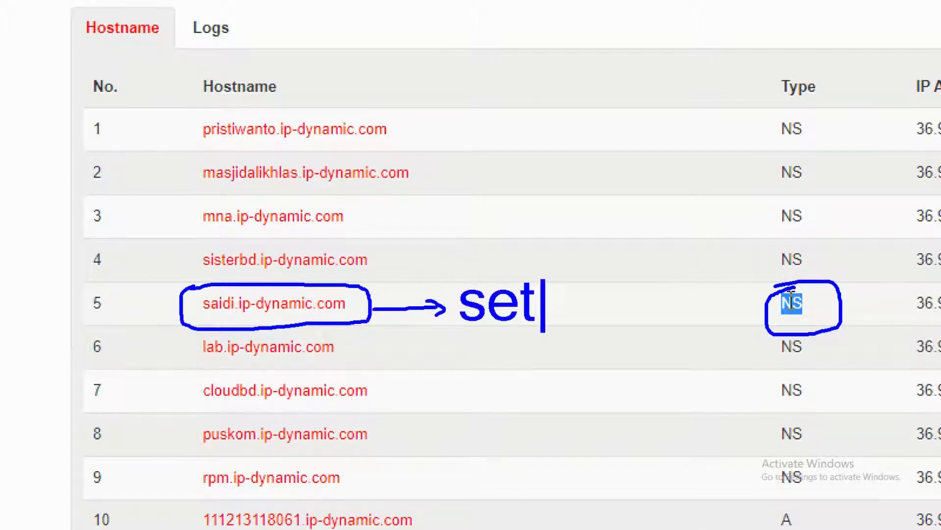
type(" didalam ")
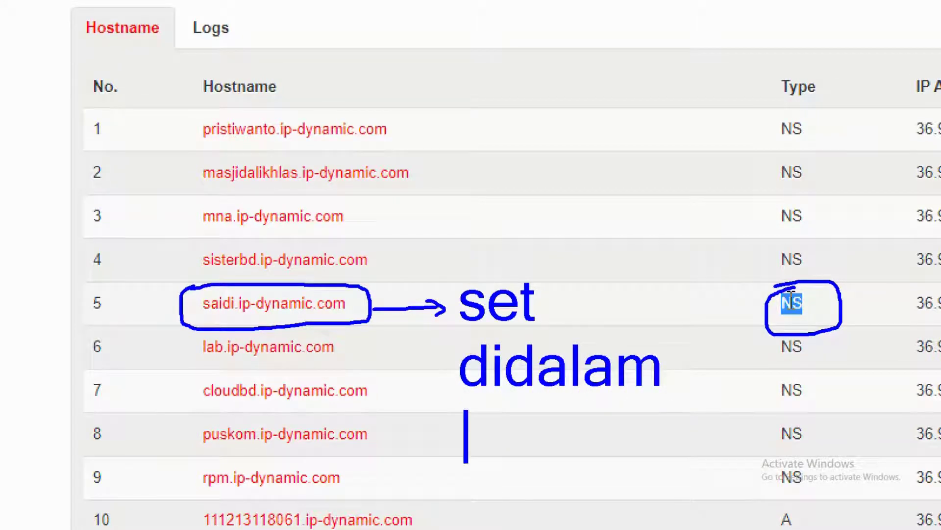
type("domain")
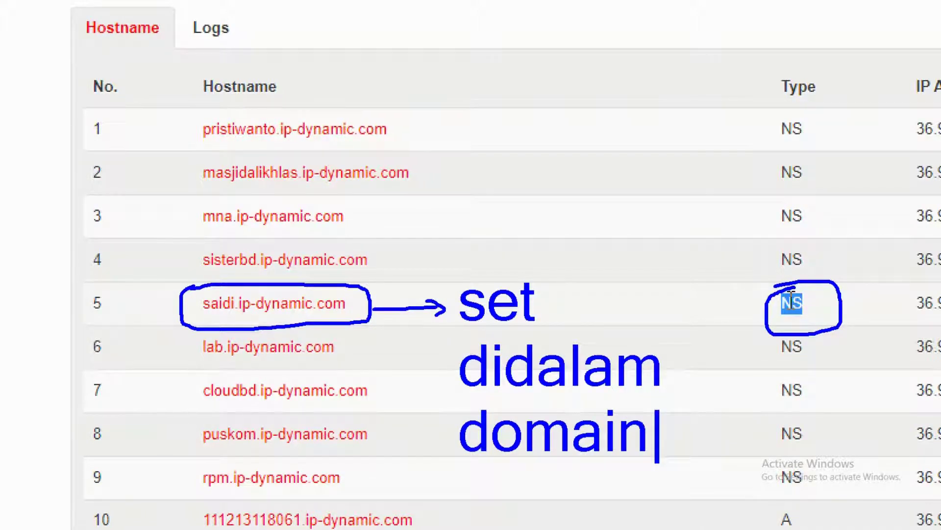
type(" rum")
key("BackSpace")
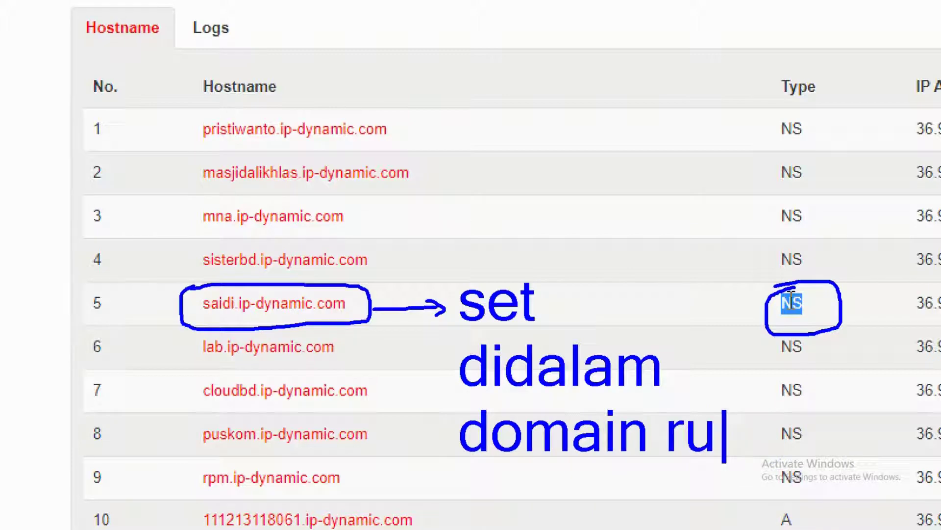
key("BackSpace")
key("BackSpace")
type("-")
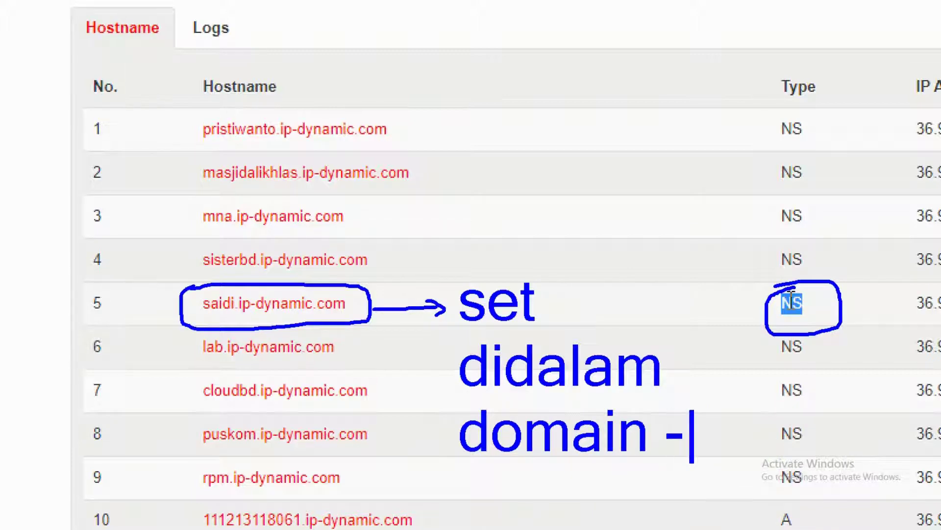
type("--CNAME")
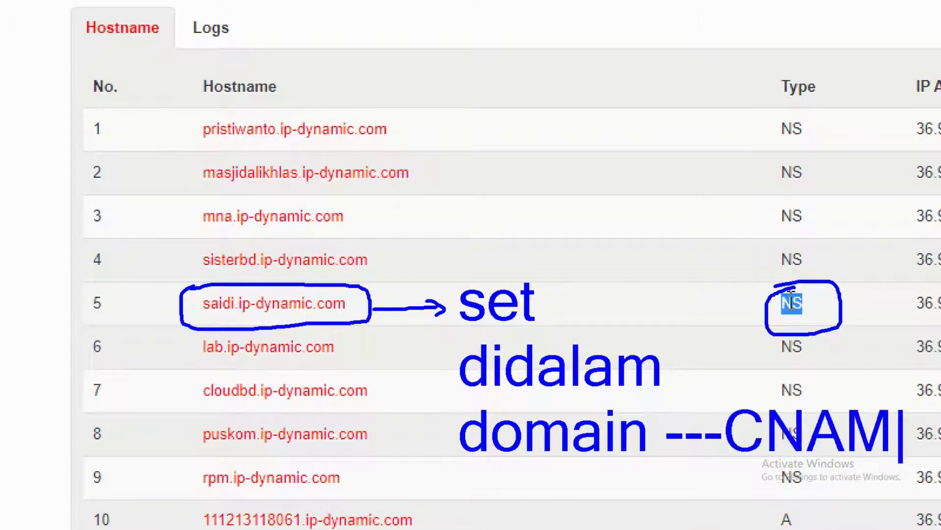
left_click(628, 283)
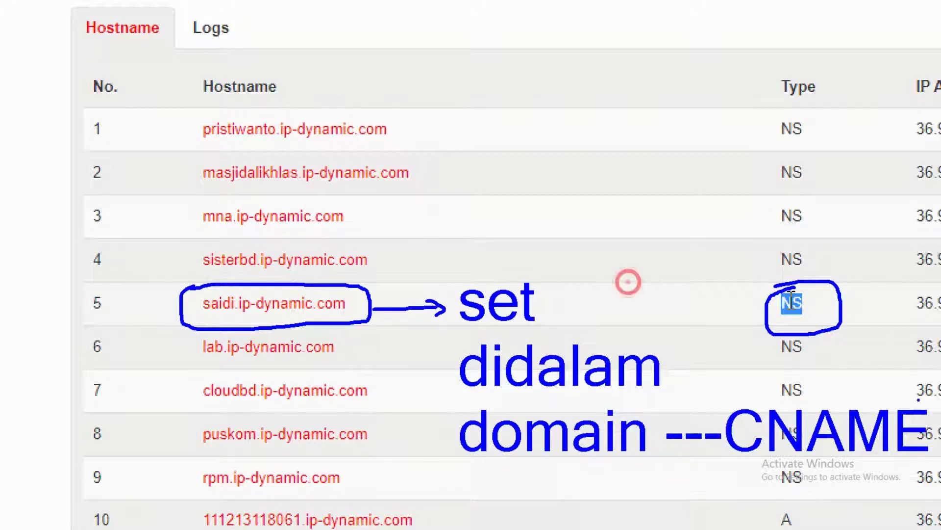
mouse_move(727, 392)
left_mouse_down()
mouse_move(912, 378)
mouse_move(939, 439)
mouse_move(896, 481)
mouse_move(756, 493)
mouse_move(719, 476)
mouse_move(717, 399)
left_mouse_up()
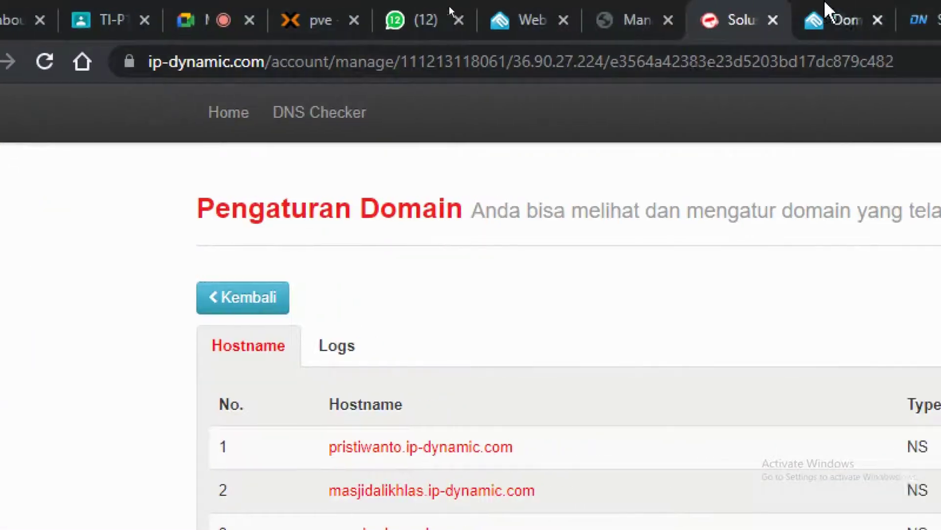
Switch to the Rumahweb Managed DNS tab showing saidi.my.id's records
left_click(704, 19)
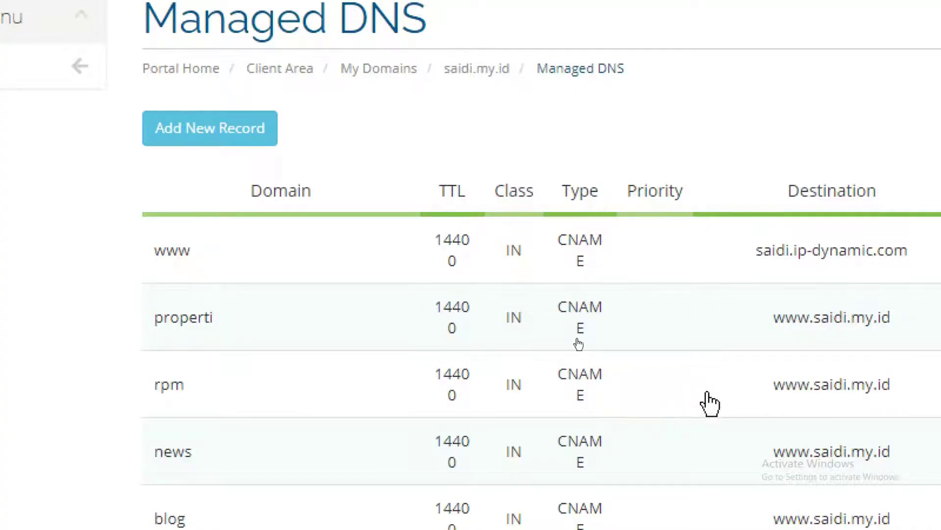
Circle the properti, rpm, news and blog subdomain records in the Managed DNS table
scroll(692, 441, "down", 1)
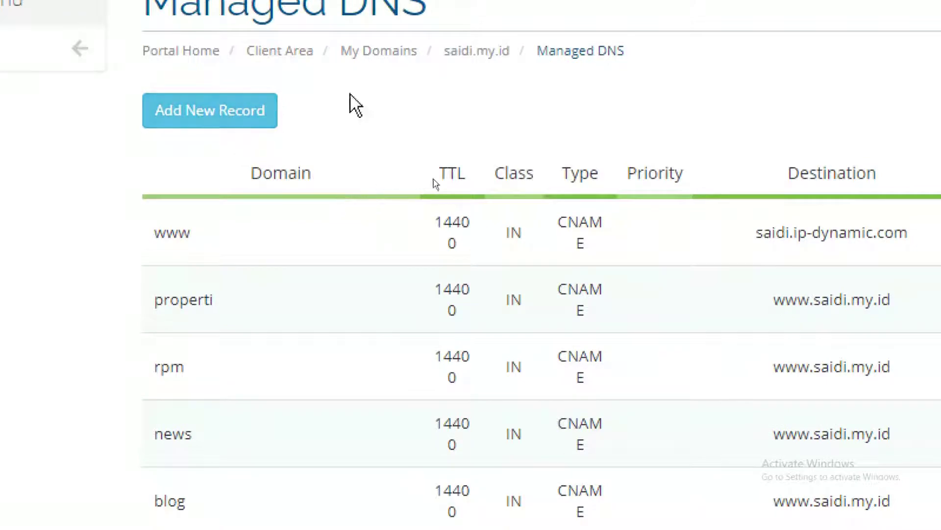
scroll(396, 425, "down", 2)
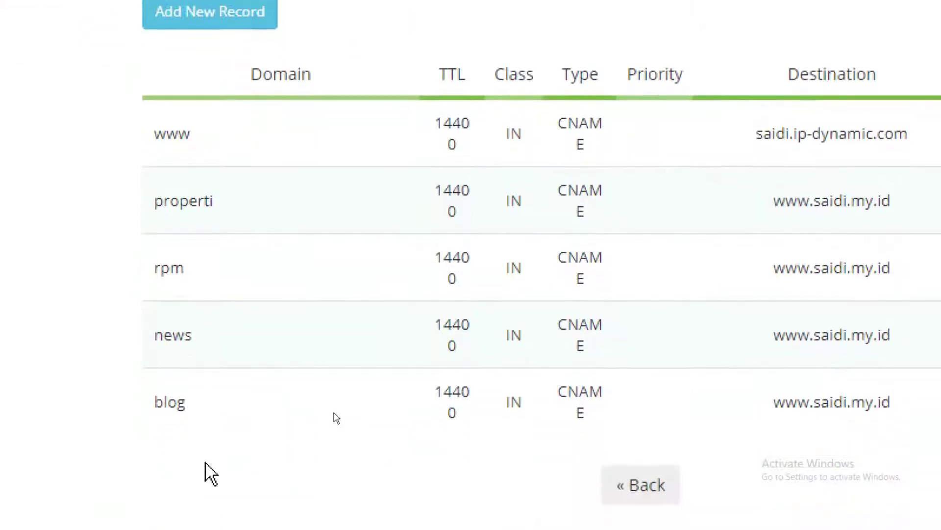
scroll(308, 60, "up", 2)
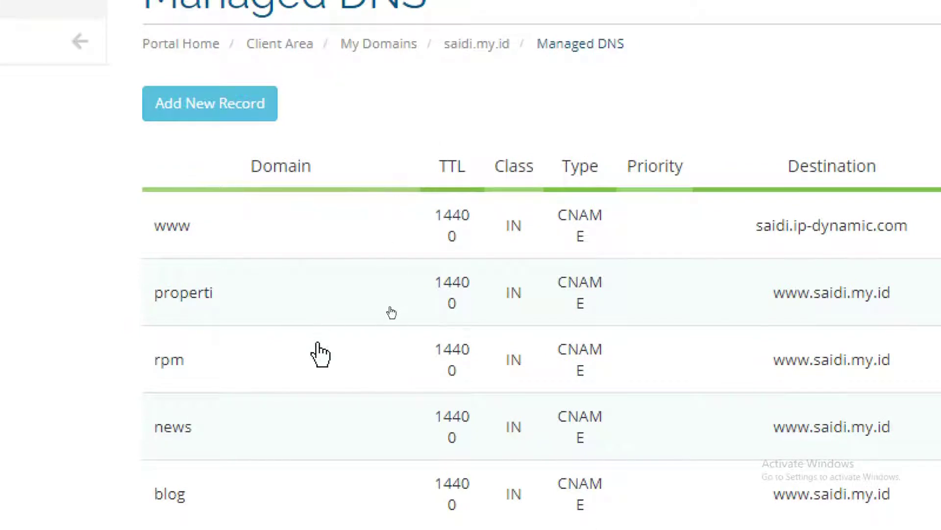
scroll(300, 441, "down", 2)
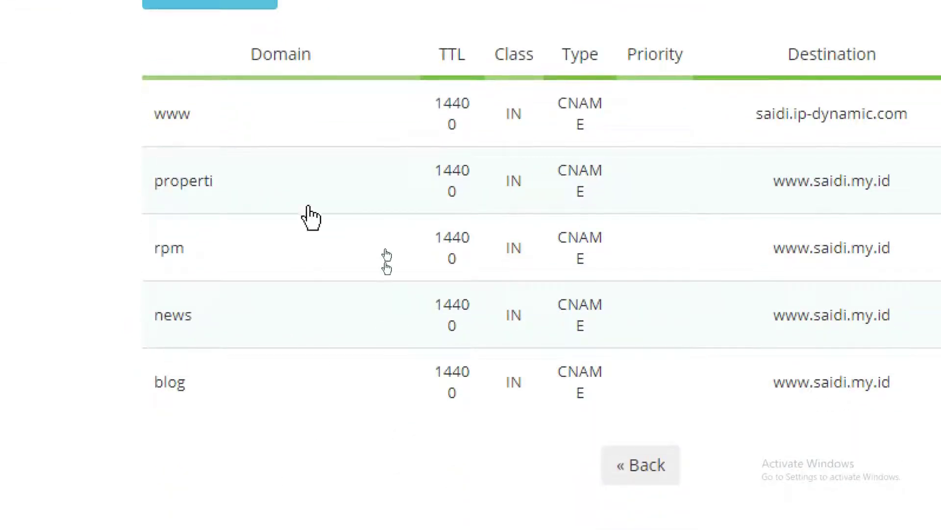
scroll(309, 216, "up", 1)
scroll(314, 74, "up", 1)
scroll(711, 141, "right", 2)
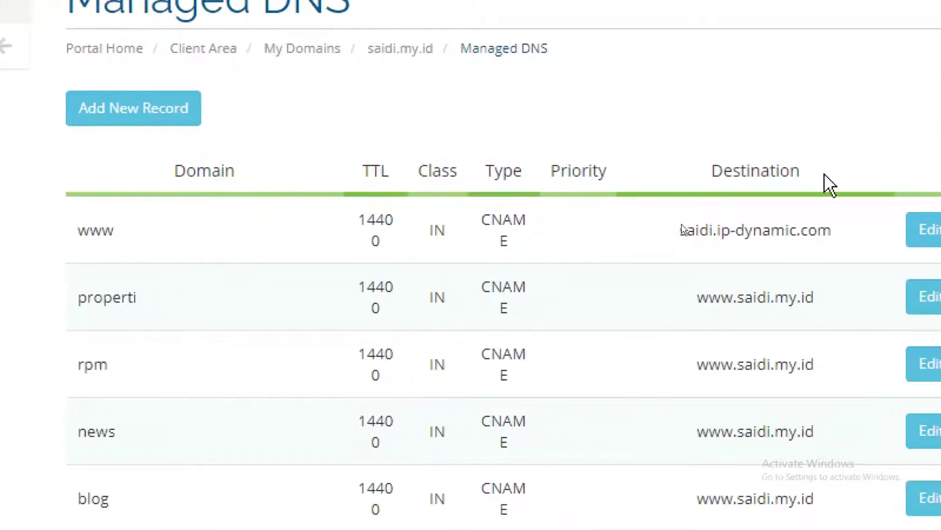
scroll(785, 245, "right", 2)
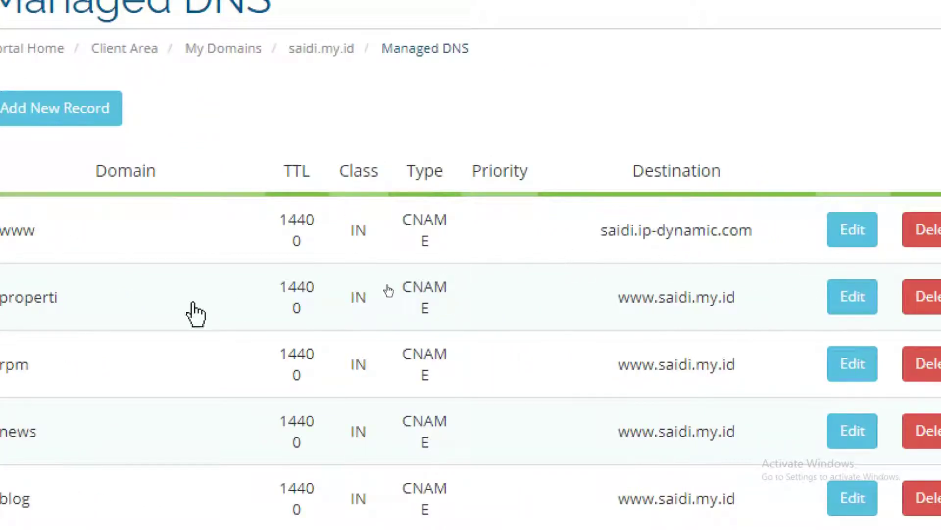
scroll(147, 309, "left", 3)
scroll(828, 372, "right", 1)
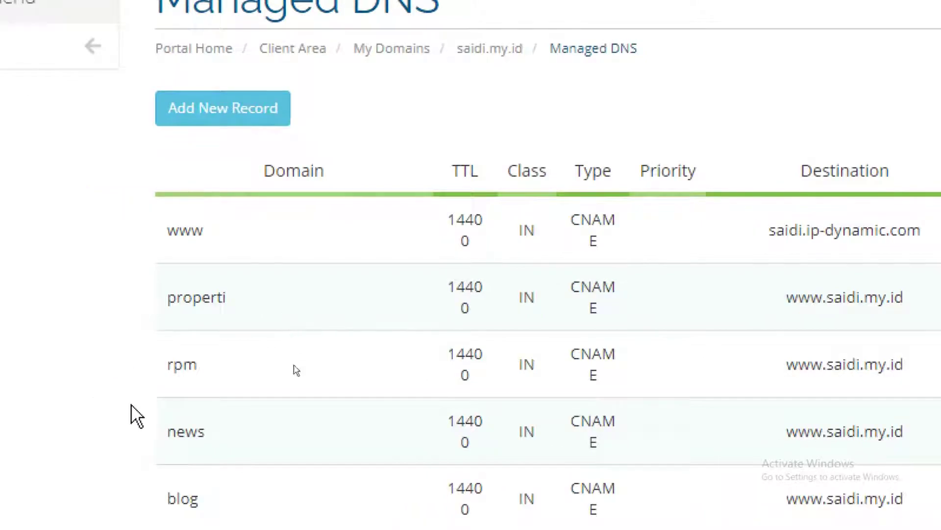
scroll(137, 432, "down", 2)
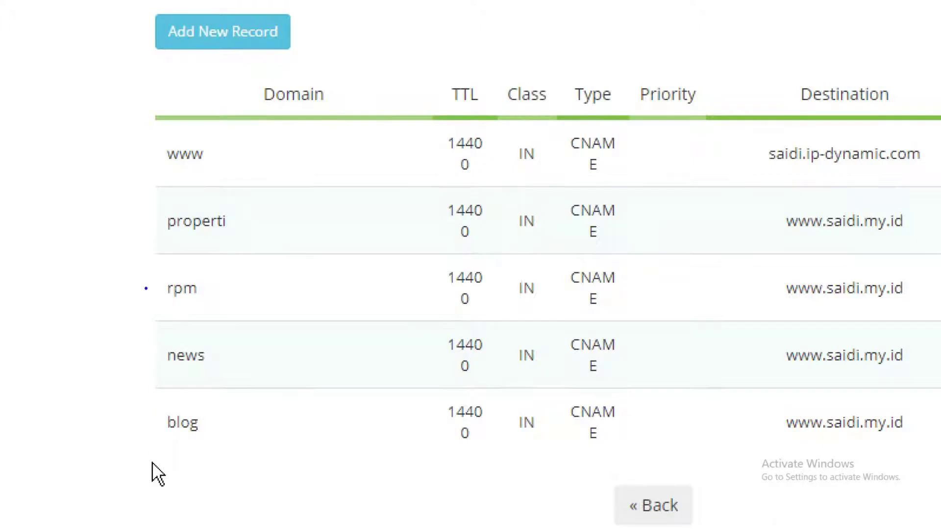
mouse_move(145, 270)
left_mouse_down()
mouse_move(197, 249)
mouse_move(141, 273)
left_mouse_up()
mouse_move(144, 346)
left_mouse_down()
mouse_move(229, 368)
mouse_move(147, 350)
left_mouse_up()
mouse_move(149, 408)
left_mouse_down()
mouse_move(167, 403)
mouse_move(162, 396)
left_mouse_up()
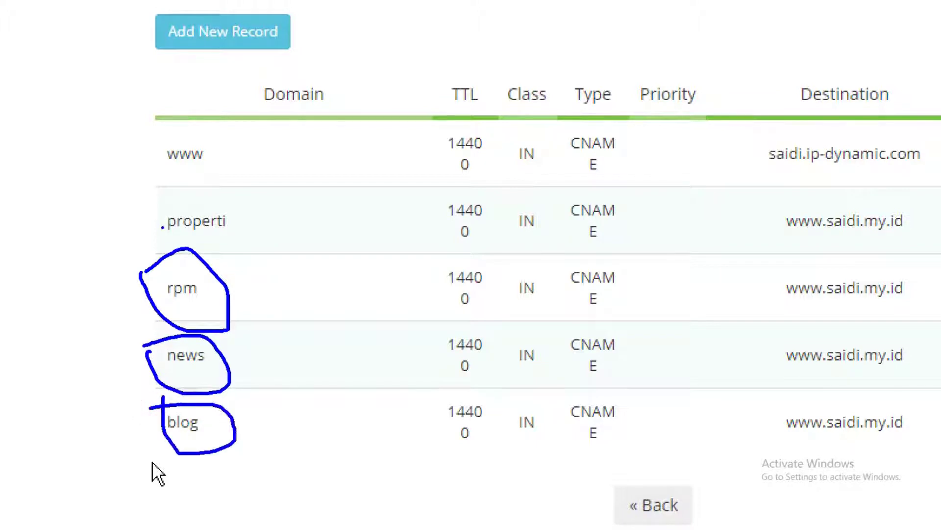
mouse_move(167, 199)
left_mouse_down()
mouse_move(268, 243)
mouse_move(156, 195)
left_mouse_up()
mouse_move(299, 209)
left_mouse_down()
mouse_move(298, 263)
mouse_move(320, 313)
left_mouse_up()
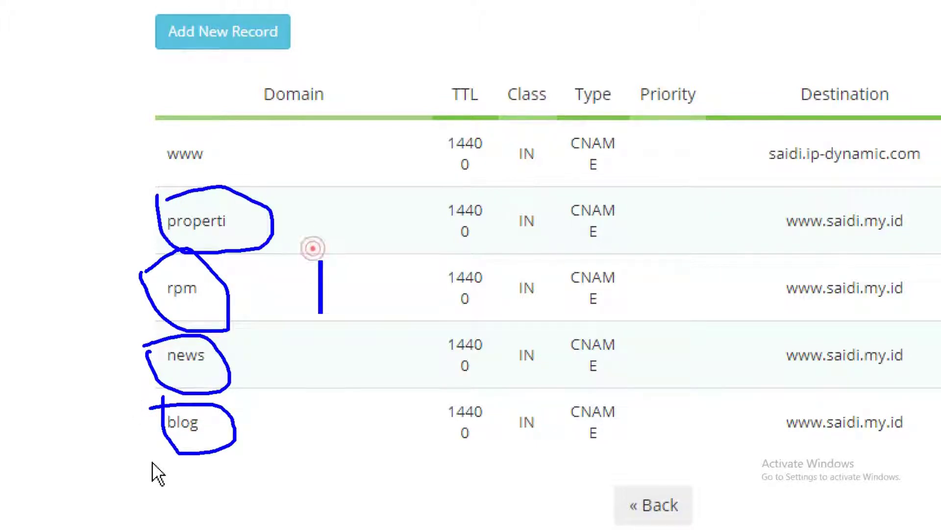
type("www.")
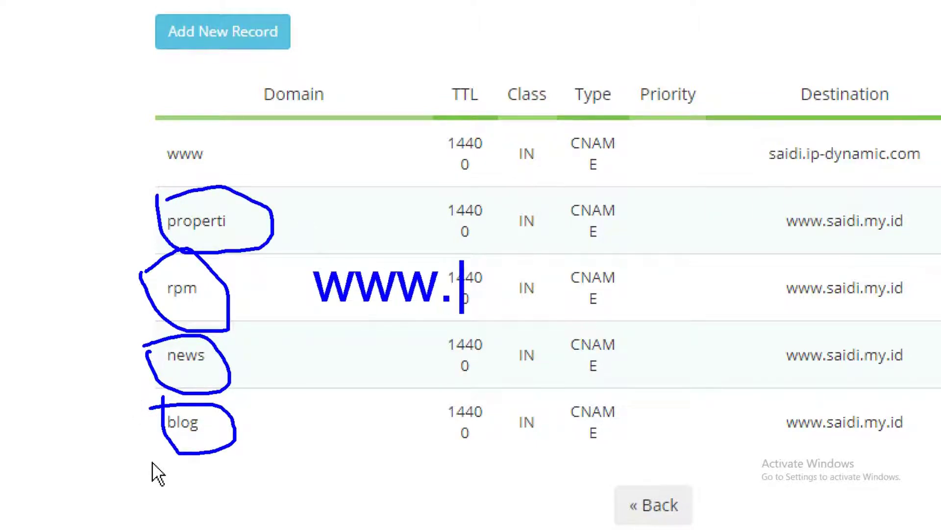
type("blog")
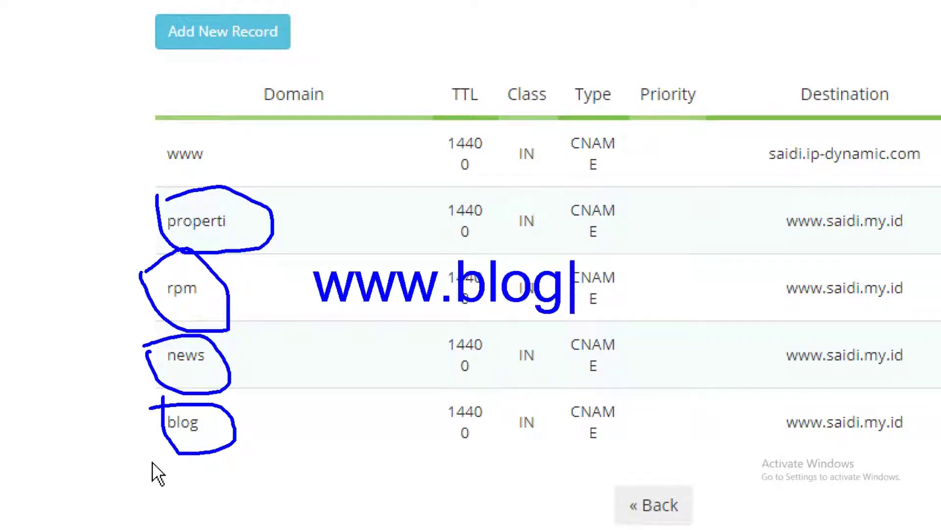
type(".saidi.my.id")
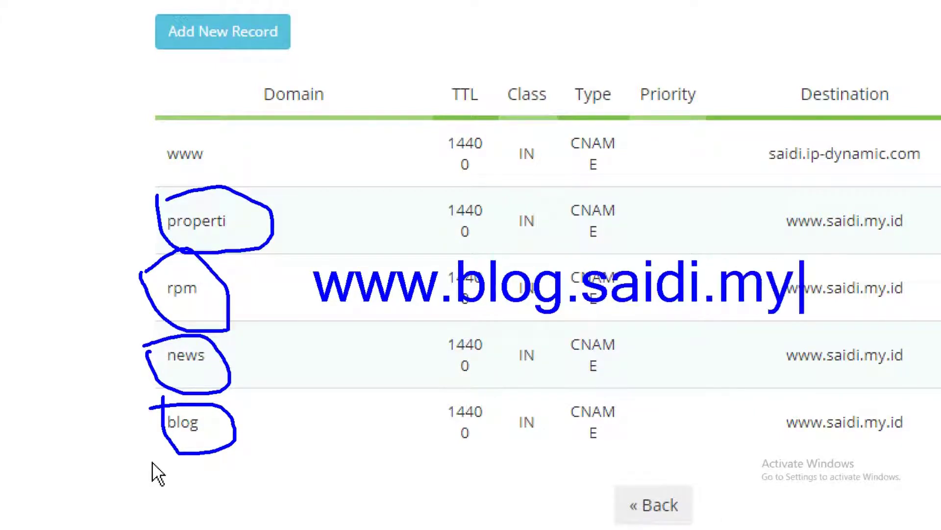
left_click(315, 246)
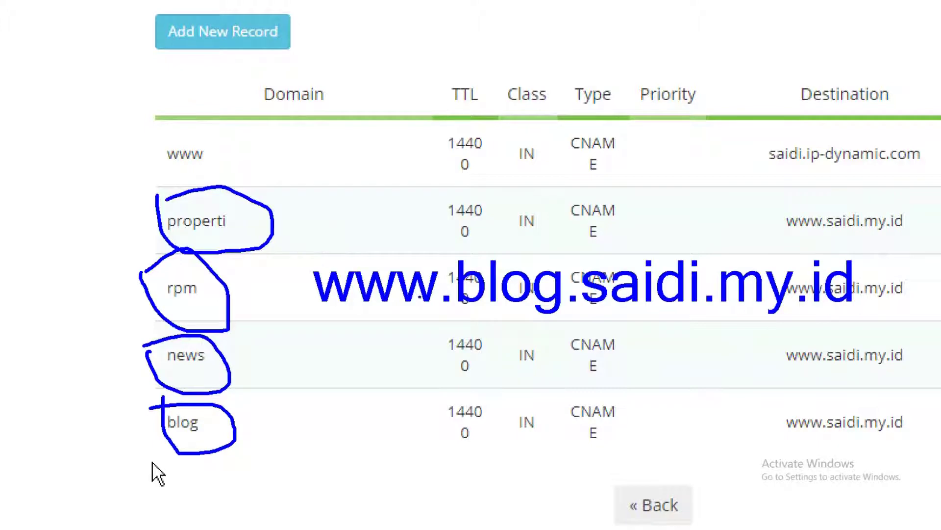
key("BackSpace")
left_click(369, 209)
type("t")
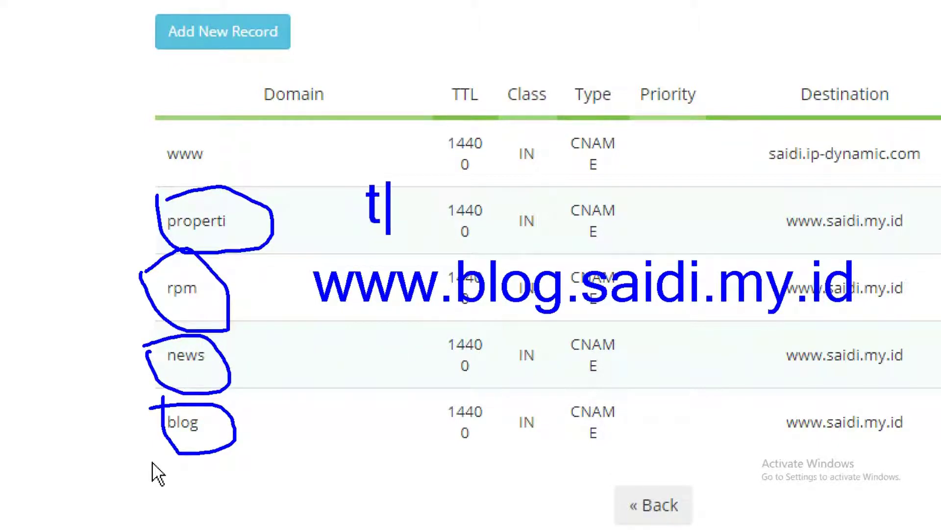
key("BackSpace")
type("s")
key("BackSpace")
type("ww")
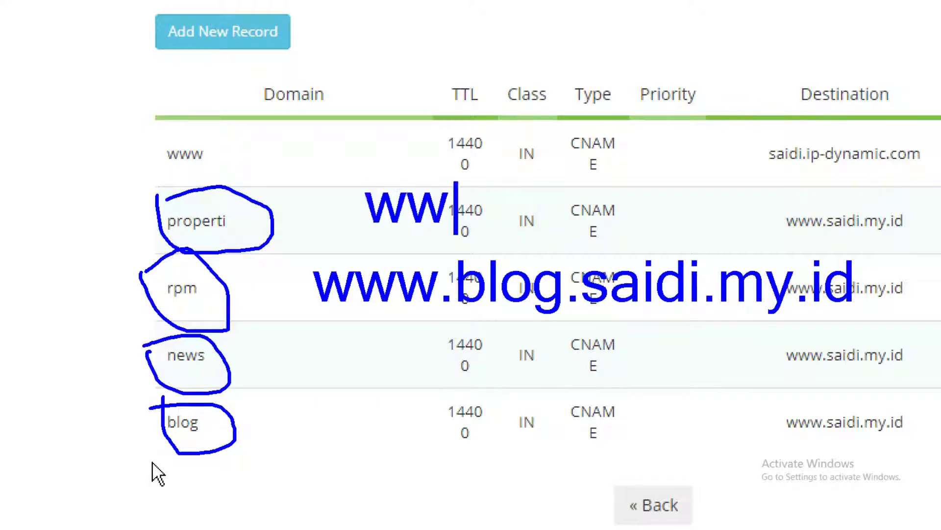
type("w.saidi.my.id")
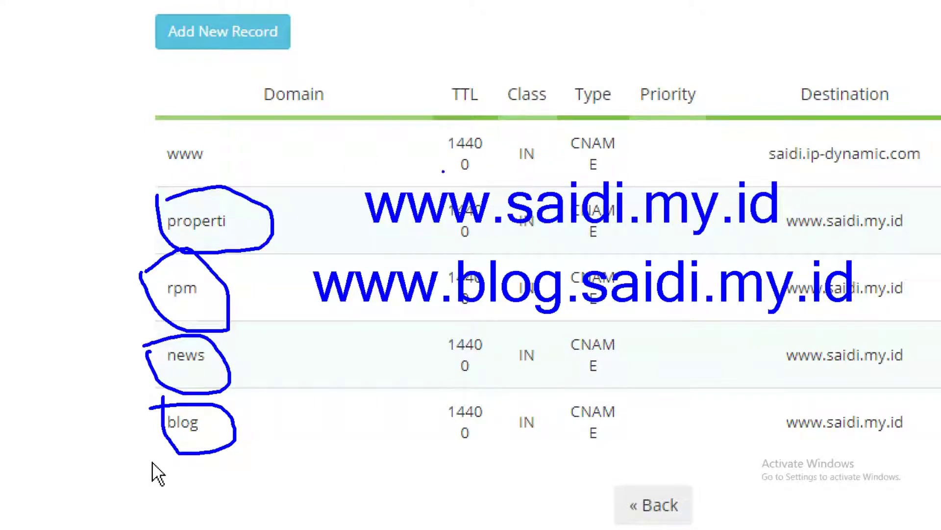
mouse_move(353, 170)
left_mouse_down()
mouse_move(644, 152)
mouse_move(779, 166)
mouse_move(790, 235)
mouse_move(593, 249)
mouse_move(437, 244)
mouse_move(359, 229)
left_mouse_up()
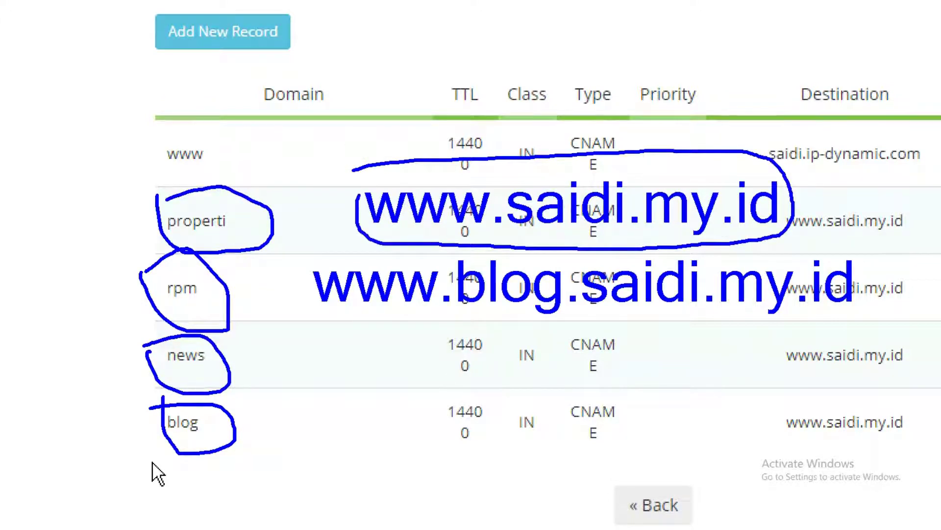
left_click_drag(357, 196, 369, 170)
mouse_move(582, 385)
left_mouse_down()
mouse_move(596, 384)
mouse_move(633, 427)
mouse_move(582, 386)
left_mouse_up()
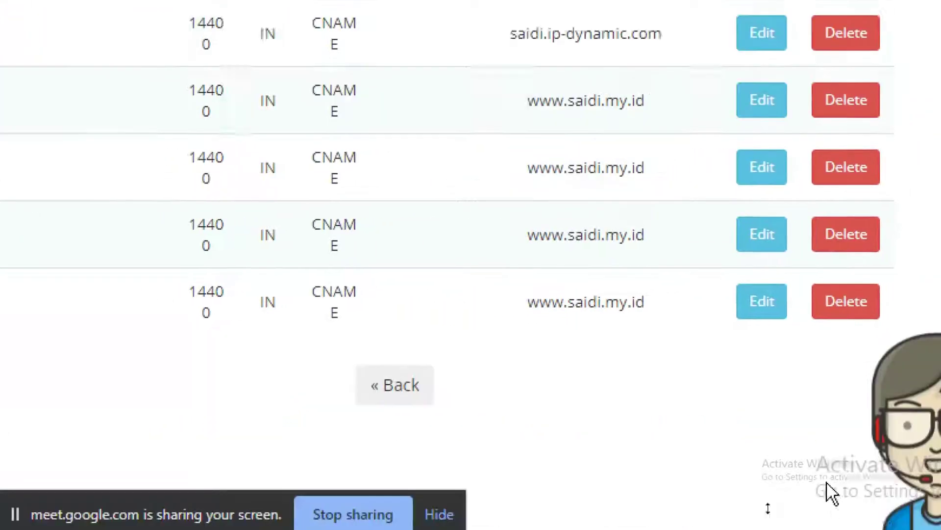
key("super+r")
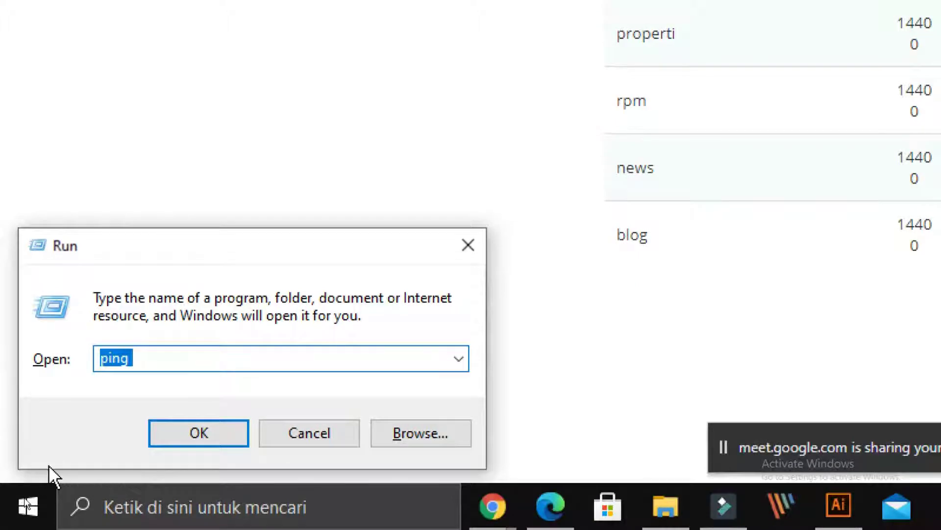
type("ping www")
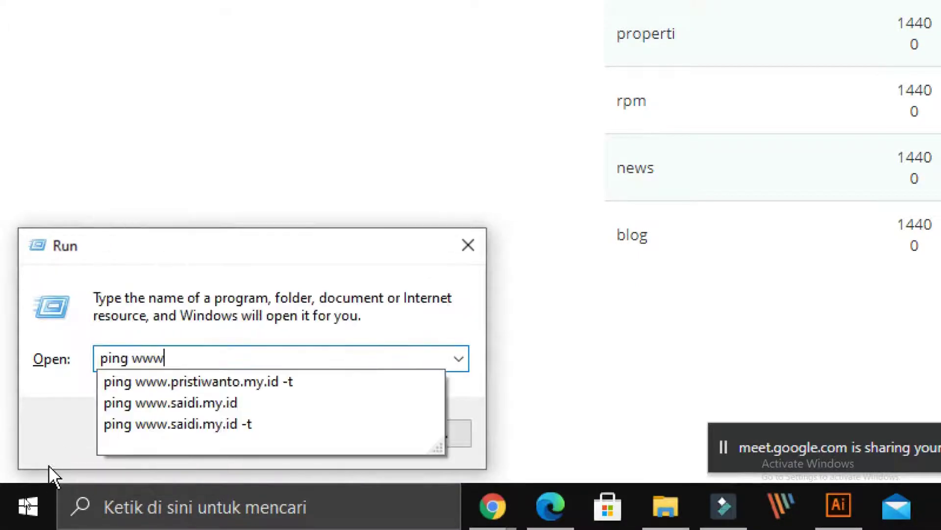
type(".saidi")
key("Down")
key("Return")
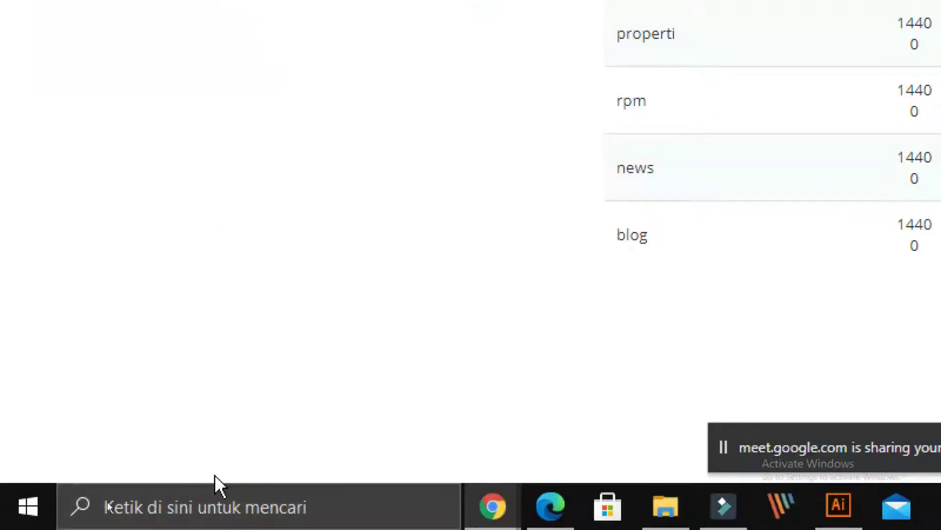
key("super+r")
left_click(302, 360)
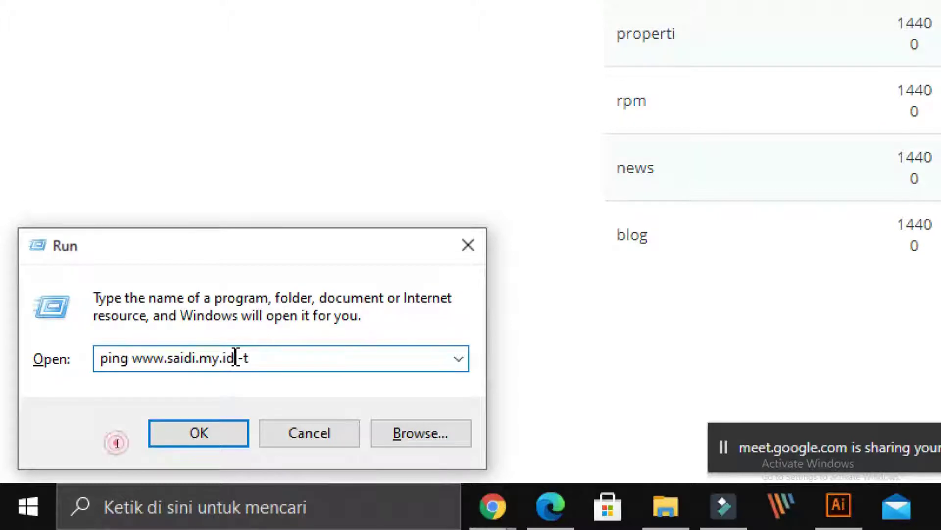
left_click_drag(236, 357, 137, 354)
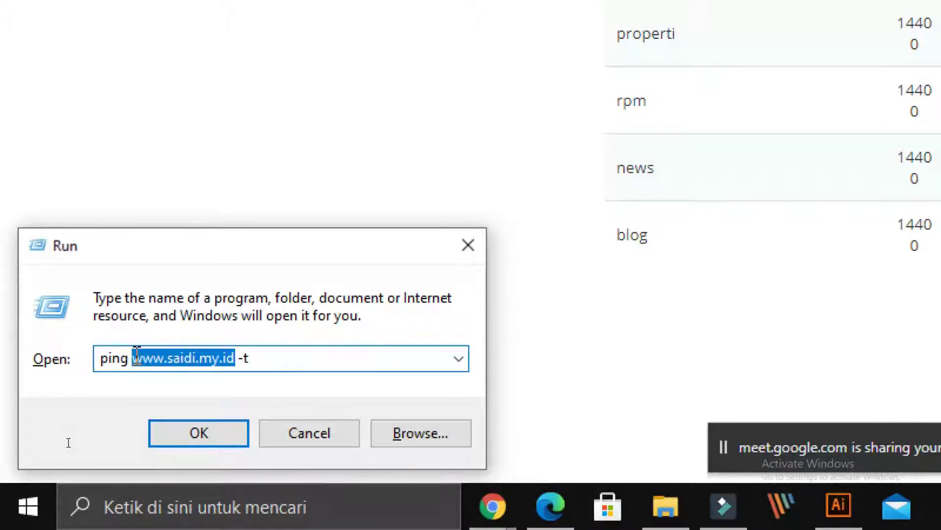
left_click(466, 252)
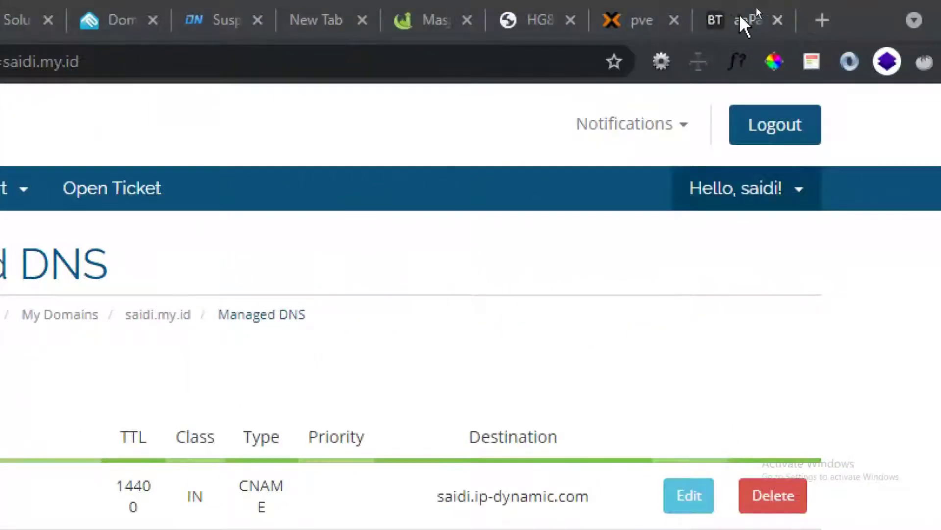
In aaPanel's Website list, open the Add site form and focus its Domain field
left_click(739, 22)
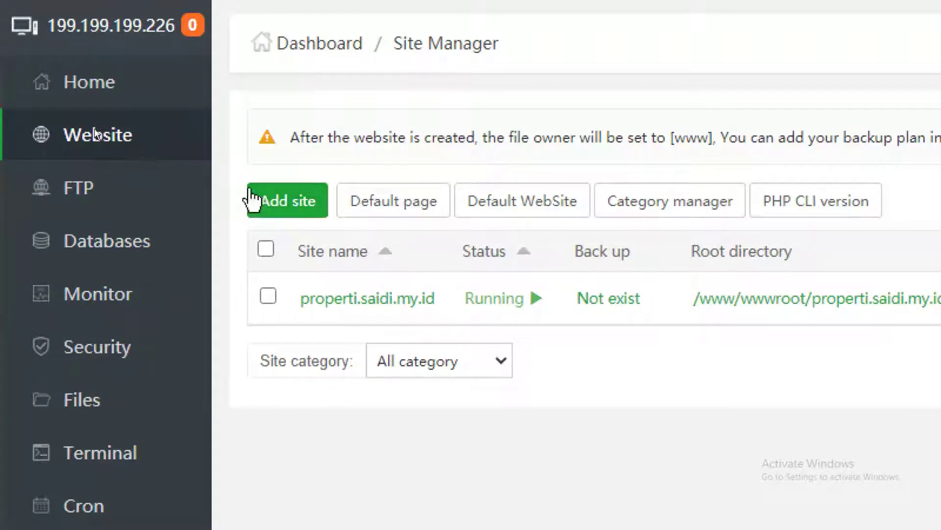
left_click(98, 151)
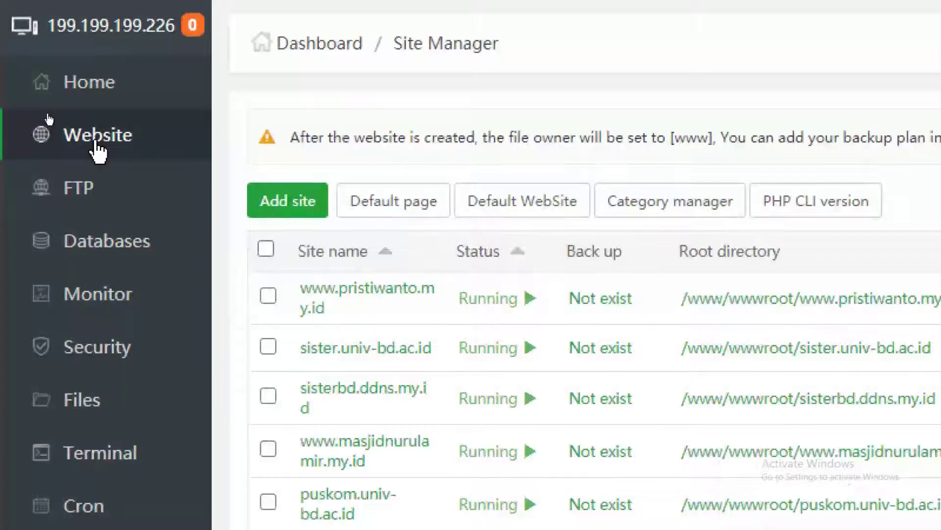
left_click(296, 208)
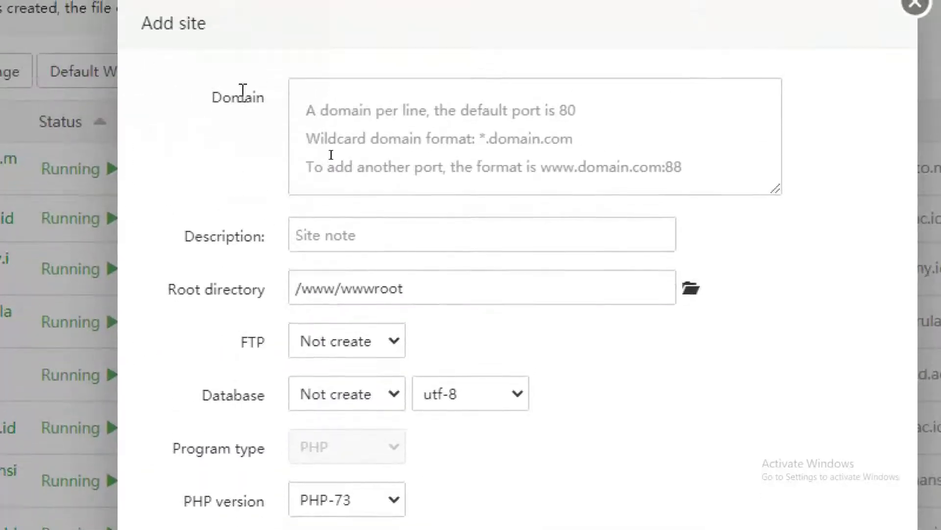
left_click(368, 141)
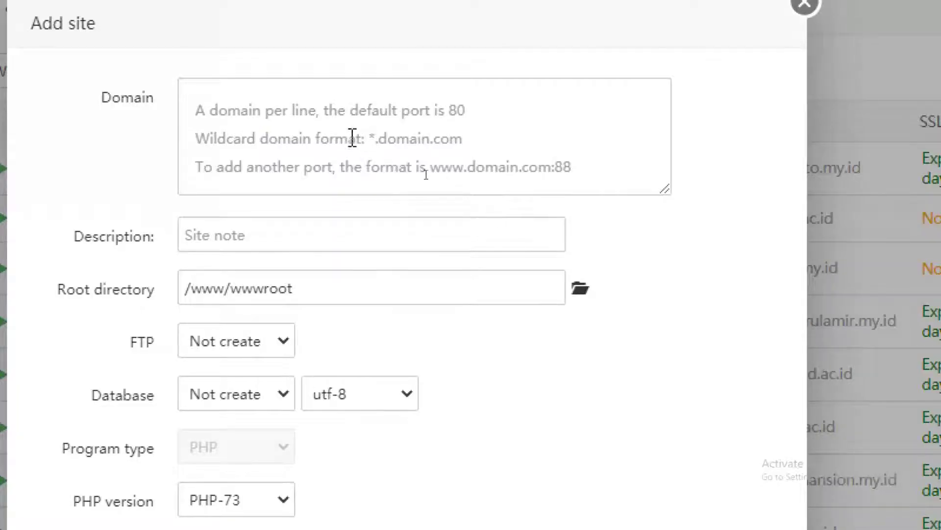
left_click(316, 127)
scroll(360, 86, "up", 2)
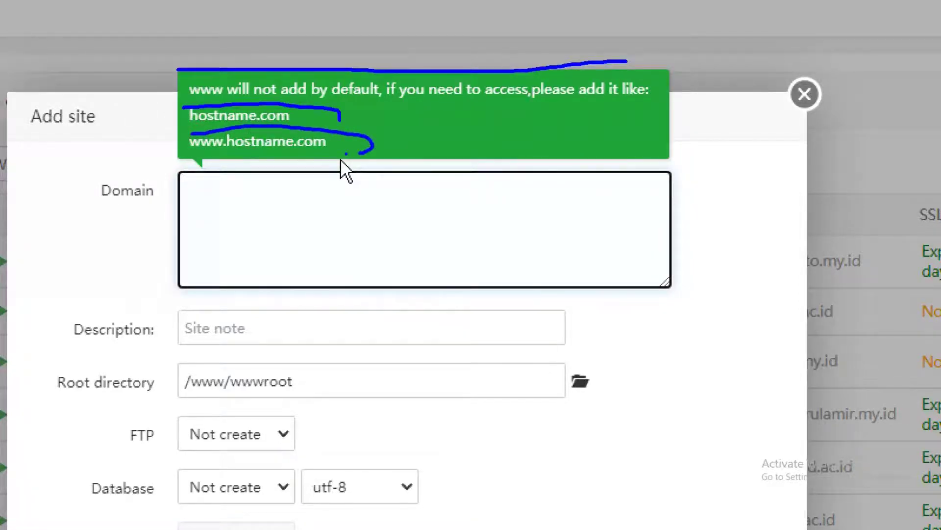
scroll(379, 331, "down", 2)
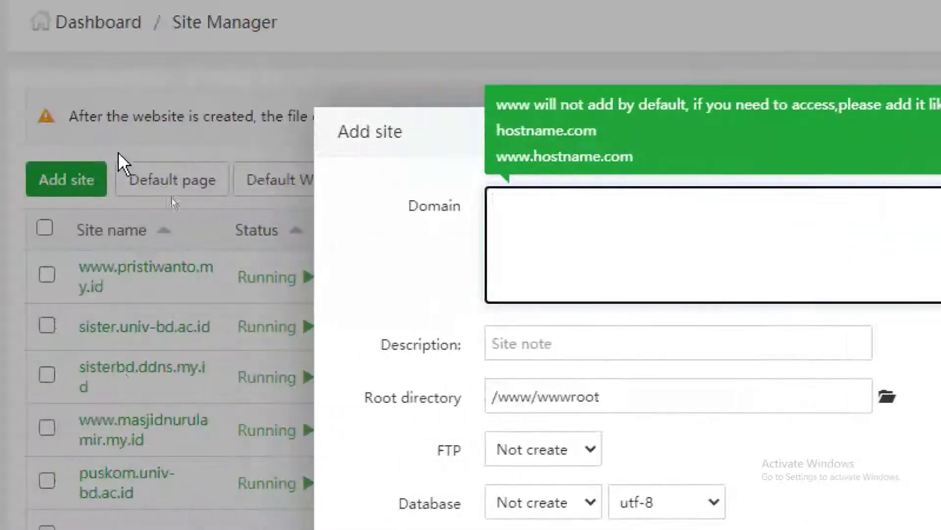
key("super+r")
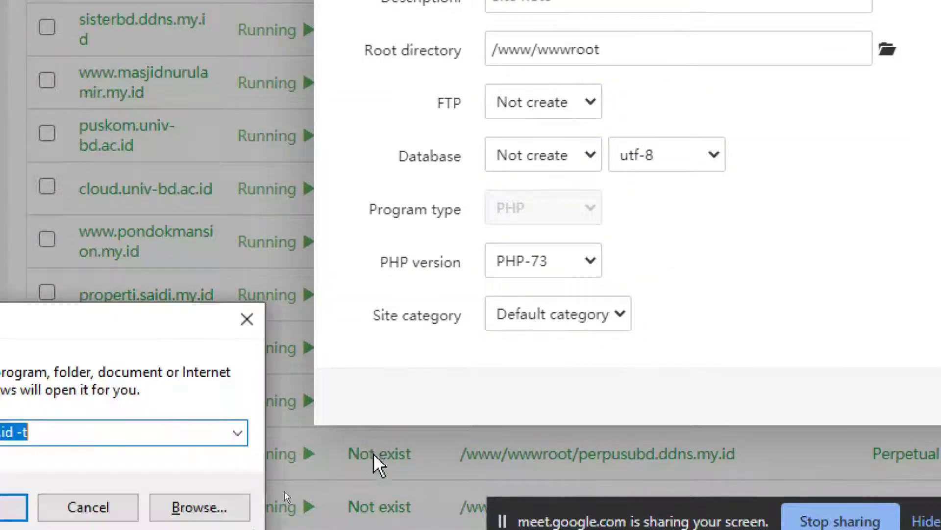
left_click_drag(129, 358, 243, 363)
key("ctrl+c")
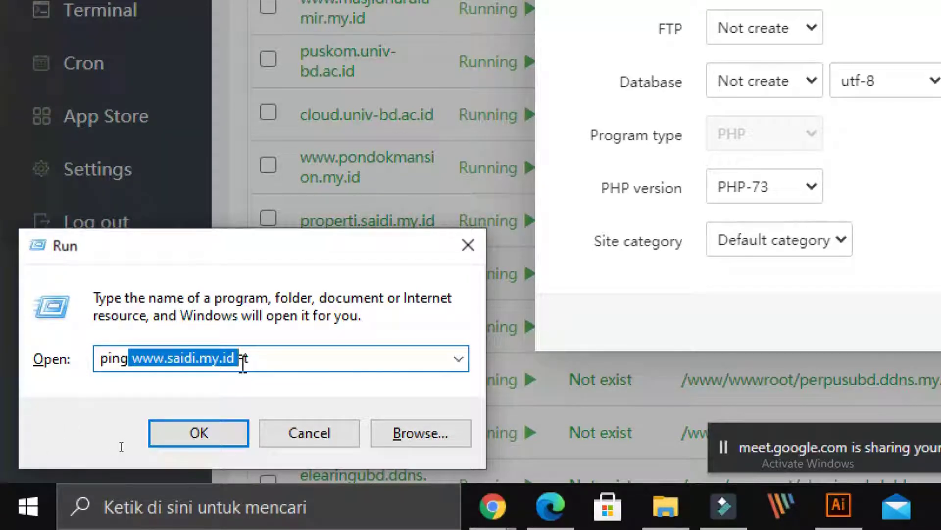
key("Escape")
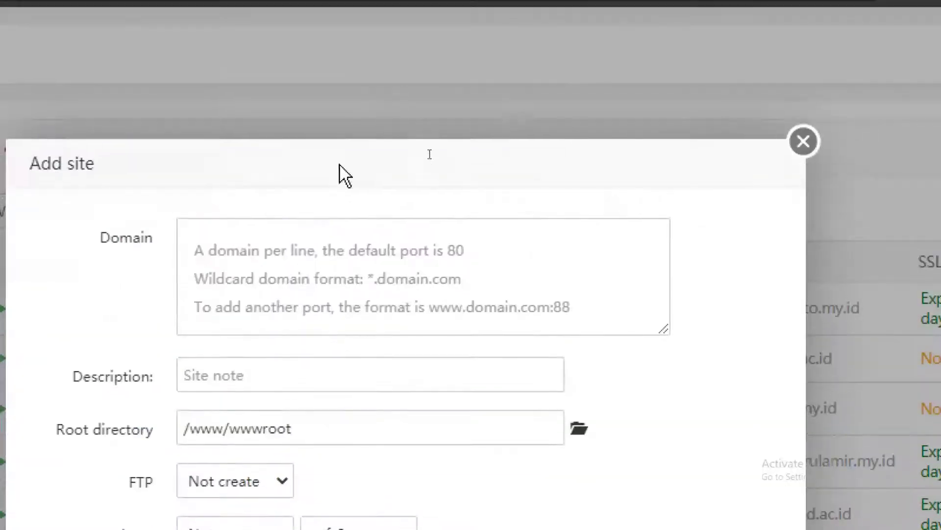
left_click(330, 253)
key("ctrl+v")
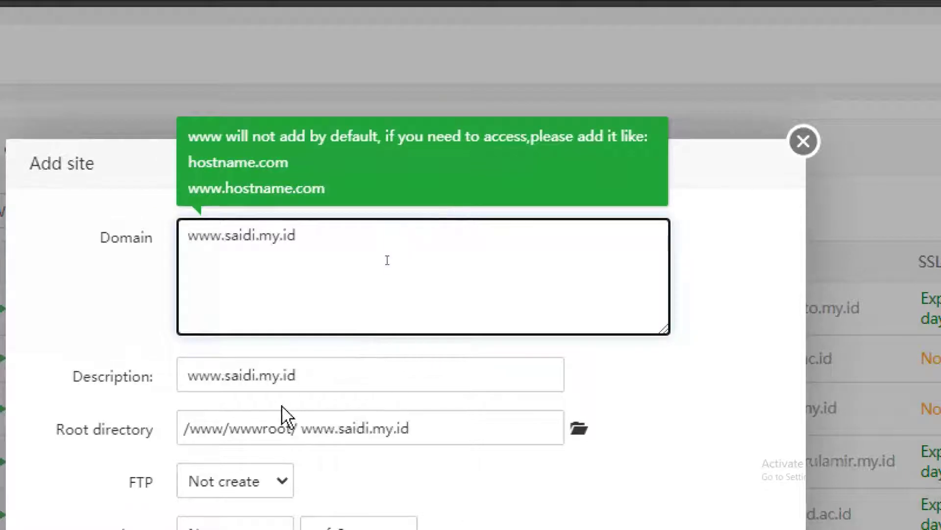
Review the form, delete the entered domain and close the Add site form
scroll(123, 473, "down", 1)
scroll(396, 463, "down", 3)
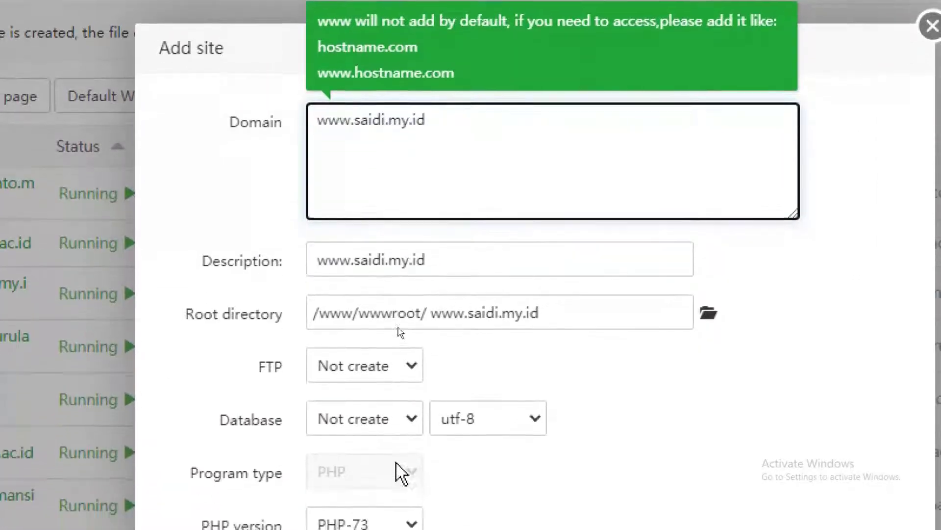
scroll(395, 461, "down", 4)
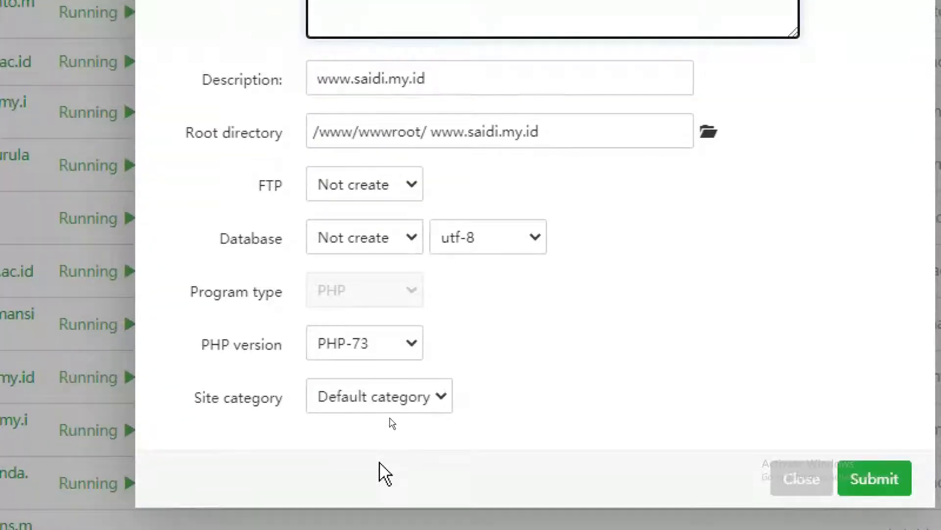
scroll(376, 92, "up", 4)
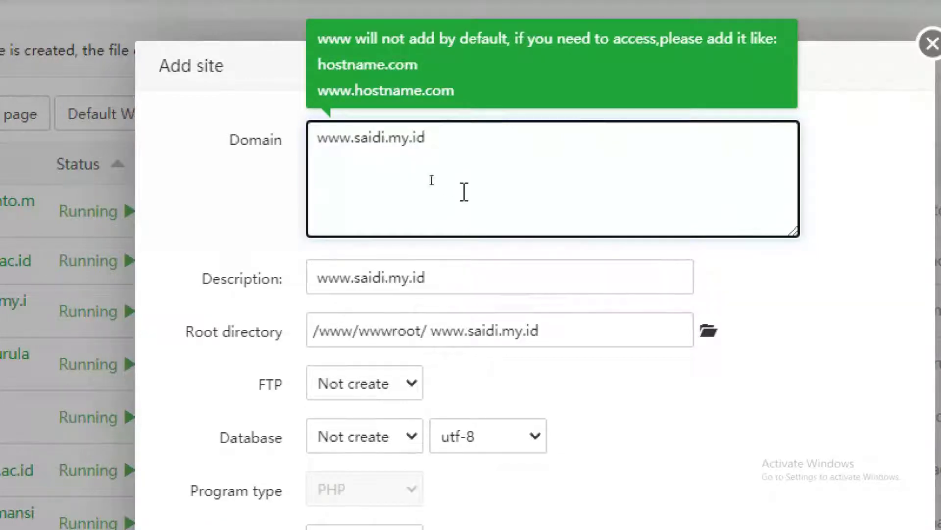
left_click_drag(447, 145, 219, 143)
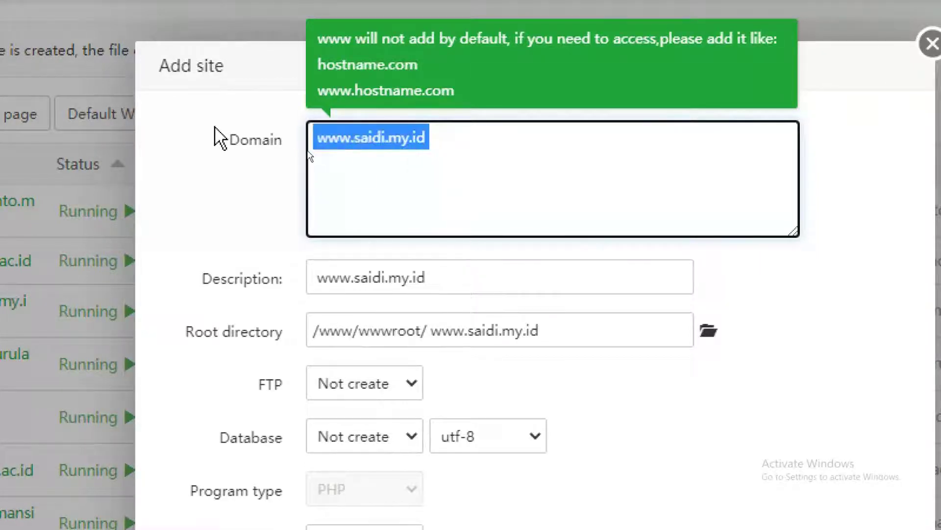
key("BackSpace")
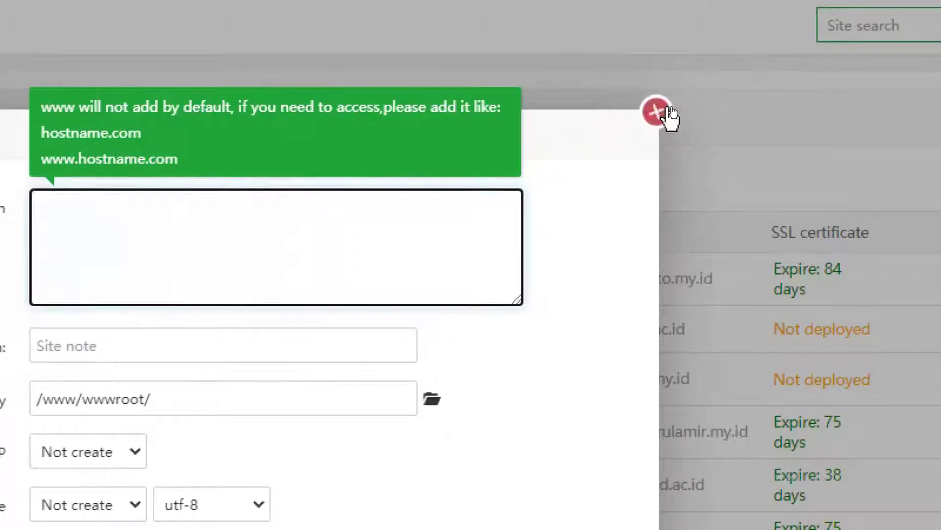
left_click(659, 112)
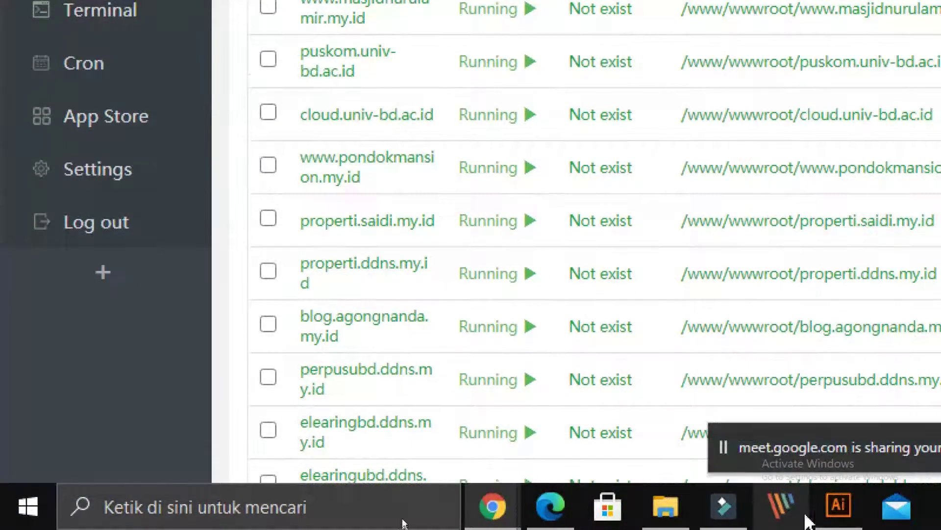
Type 'CMS===> WORDPRESS' below the OneCLICK Deployment banner and underline CMS
left_click(833, 506)
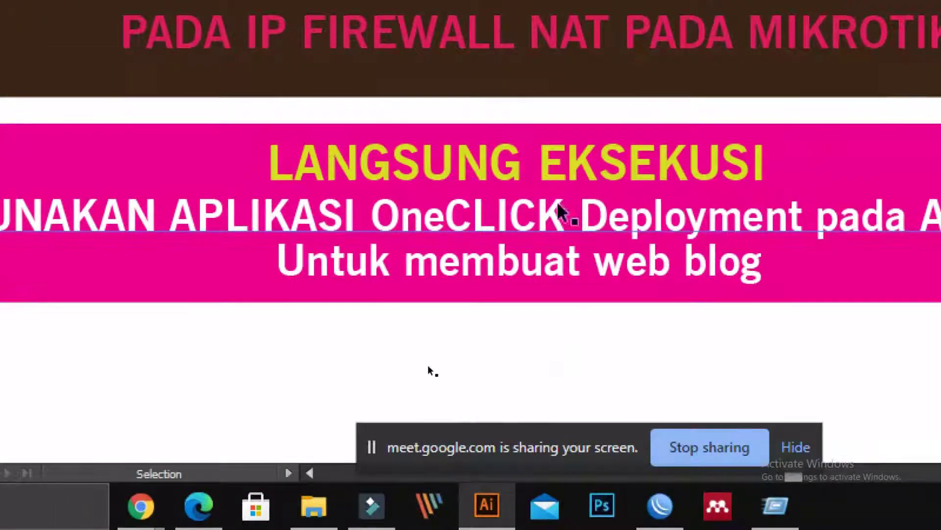
key("a")
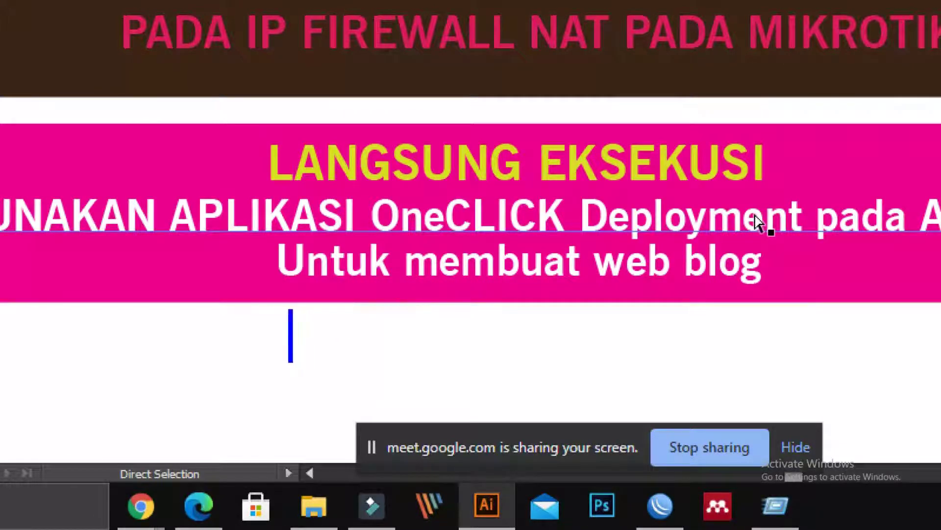
type("CMS")
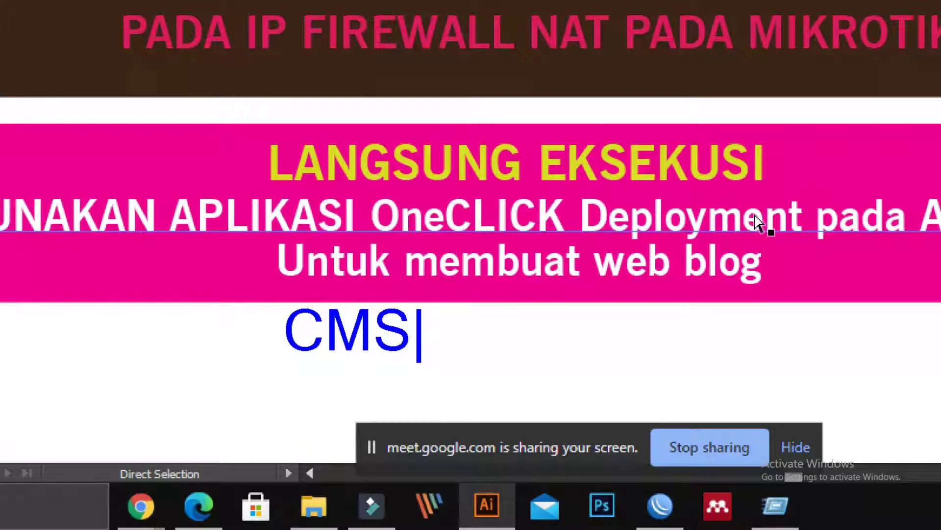
type("===")
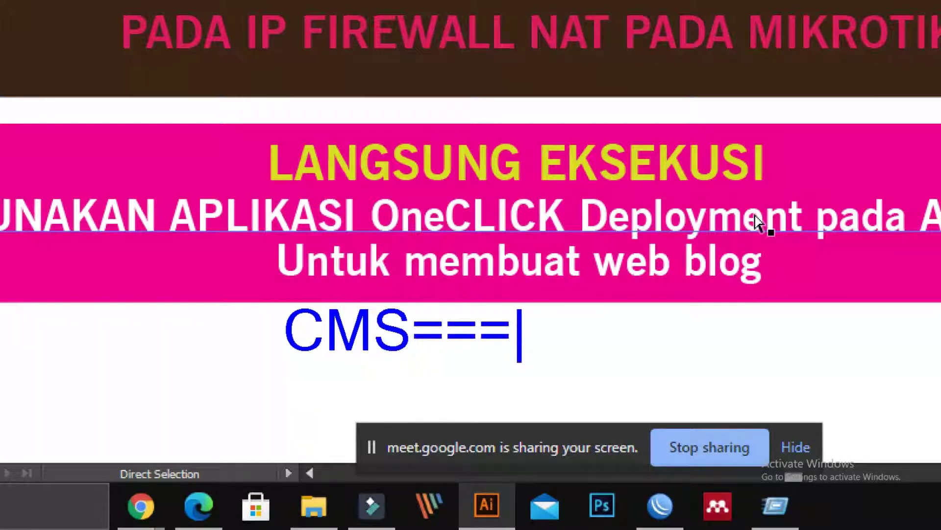
type("> W")
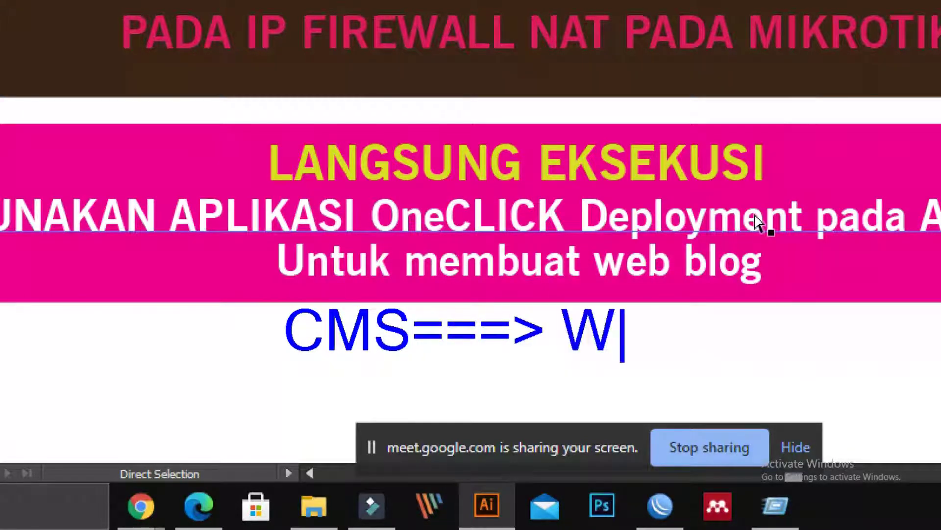
type("ORDPRESS")
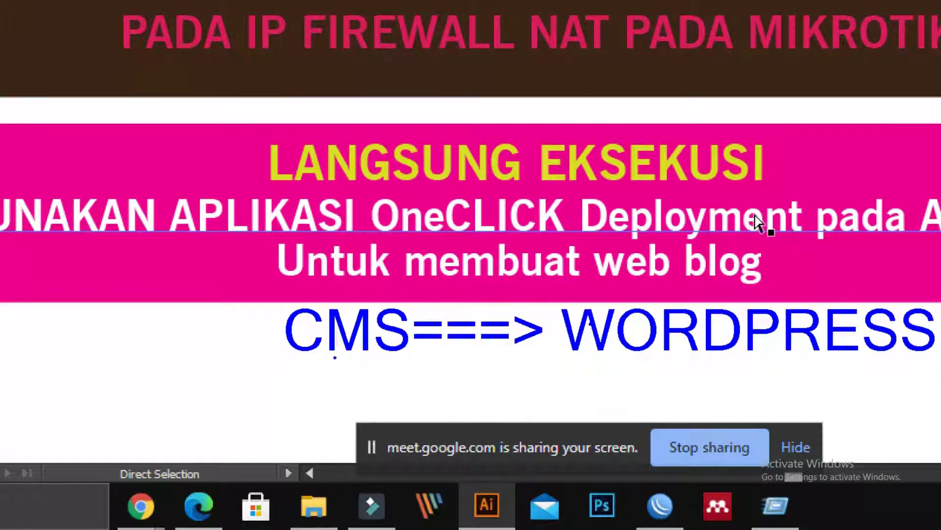
left_click(335, 357)
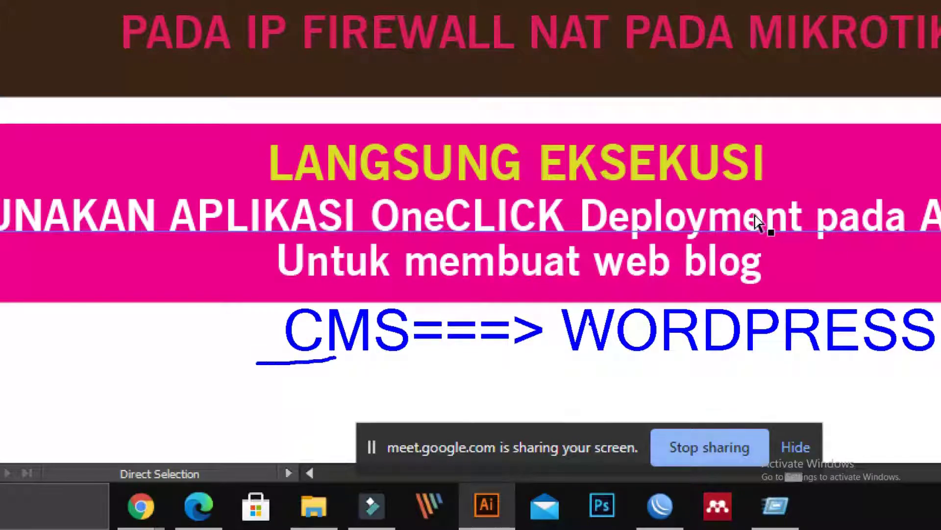
left_click_drag(256, 363, 259, 205)
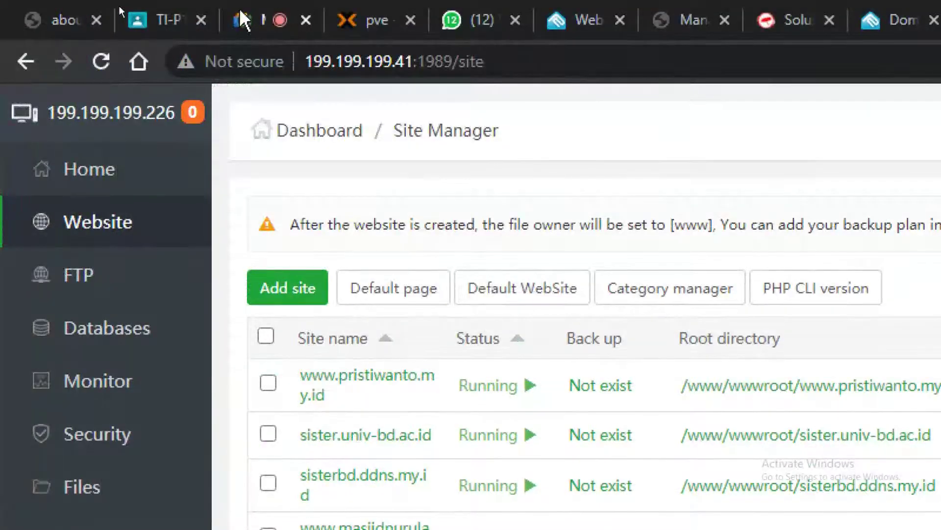
Admit the Meet participant, then return to aaPanel's home dashboard and highlight it
left_click(240, 19)
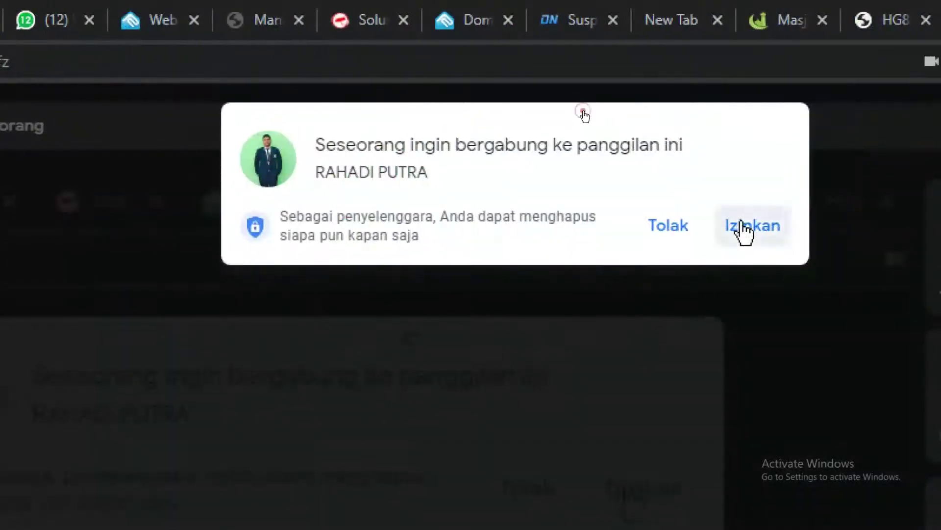
left_click(745, 227)
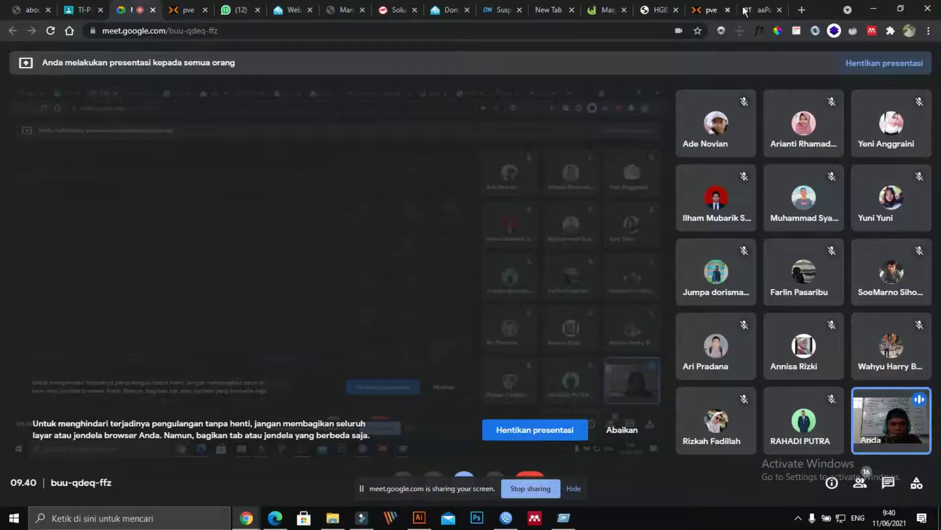
left_click(745, 12)
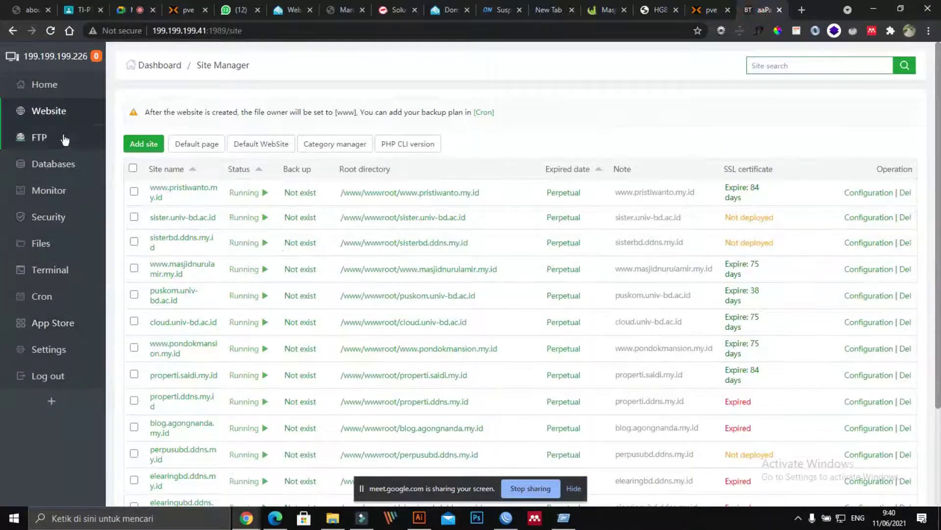
left_click(56, 93)
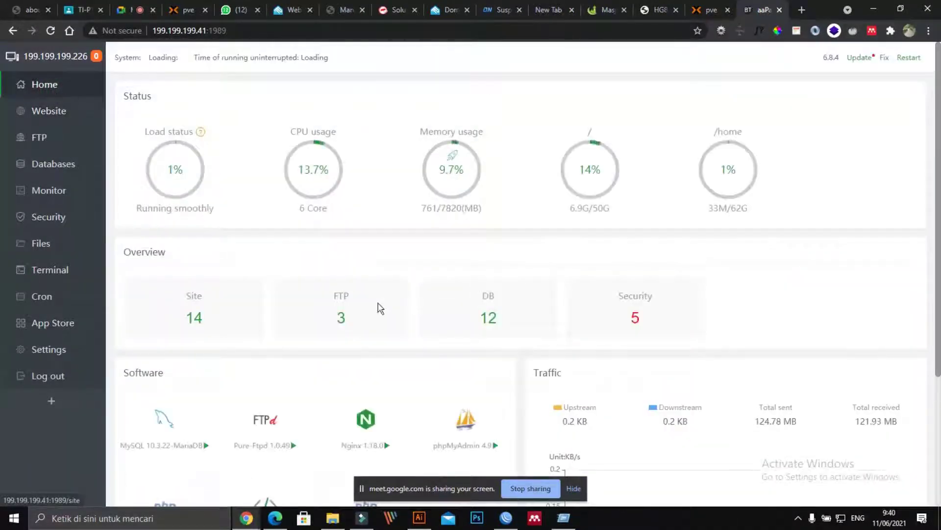
scroll(414, 347, "down", 3)
scroll(410, 342, "up", 3)
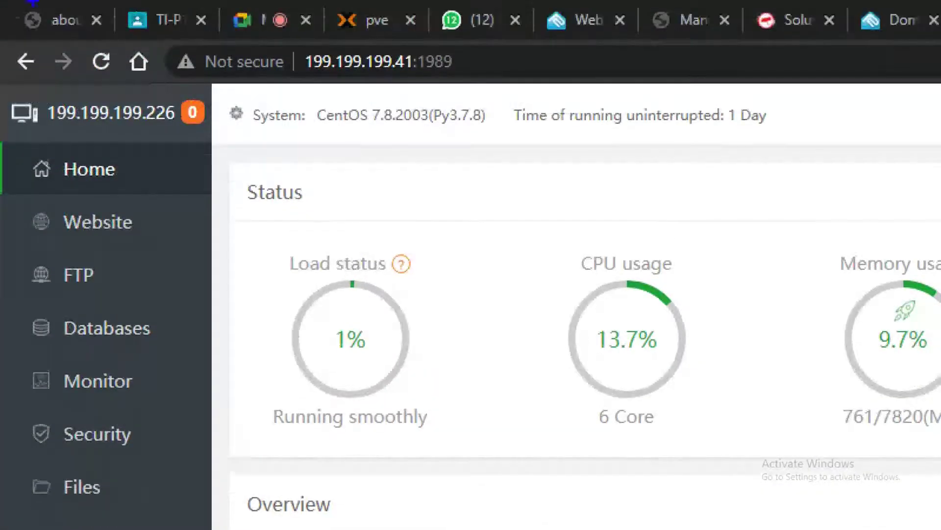
mouse_move(8, 147)
left_mouse_down()
mouse_move(169, 116)
mouse_move(50, 194)
left_mouse_up()
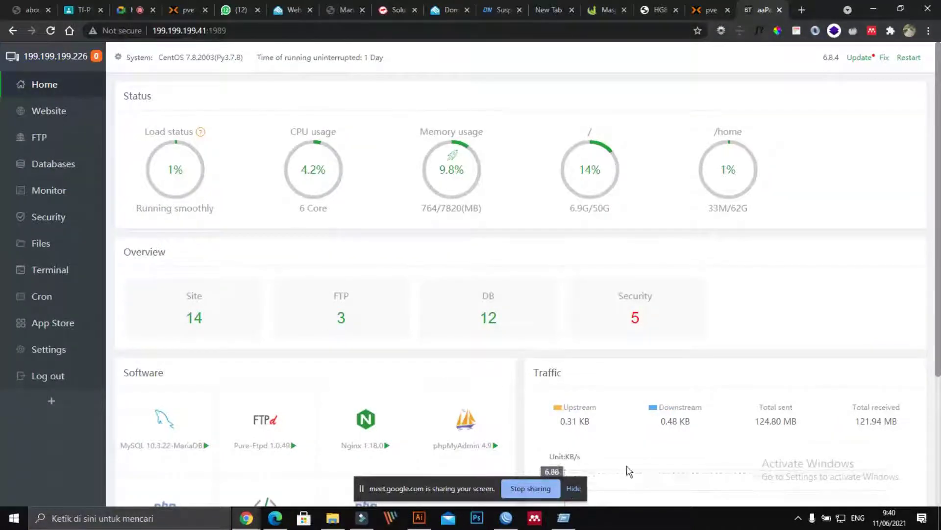
Open OneClick Deployment, browse the CMS apps, and start the WordPress one-click deployment
scroll(629, 471, "down", 3)
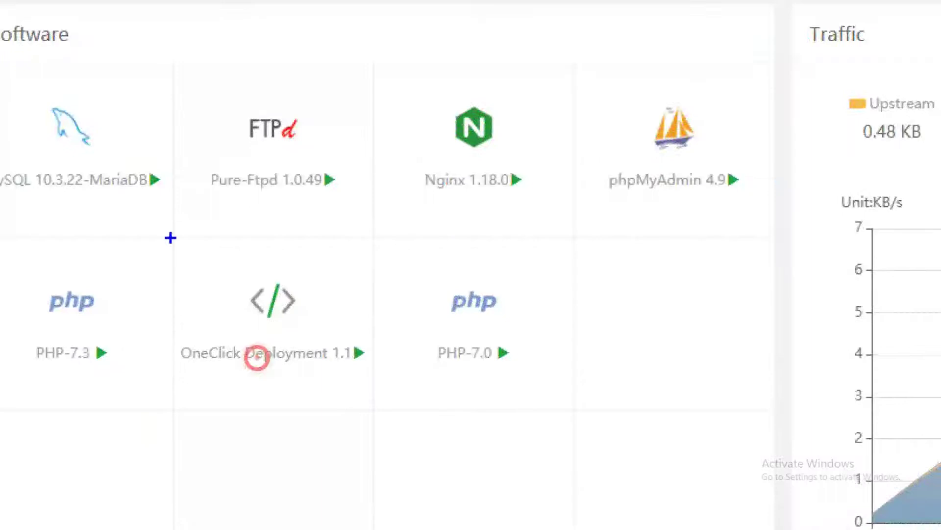
mouse_move(208, 294)
left_mouse_down()
mouse_move(287, 297)
mouse_move(304, 376)
mouse_move(158, 295)
left_mouse_up()
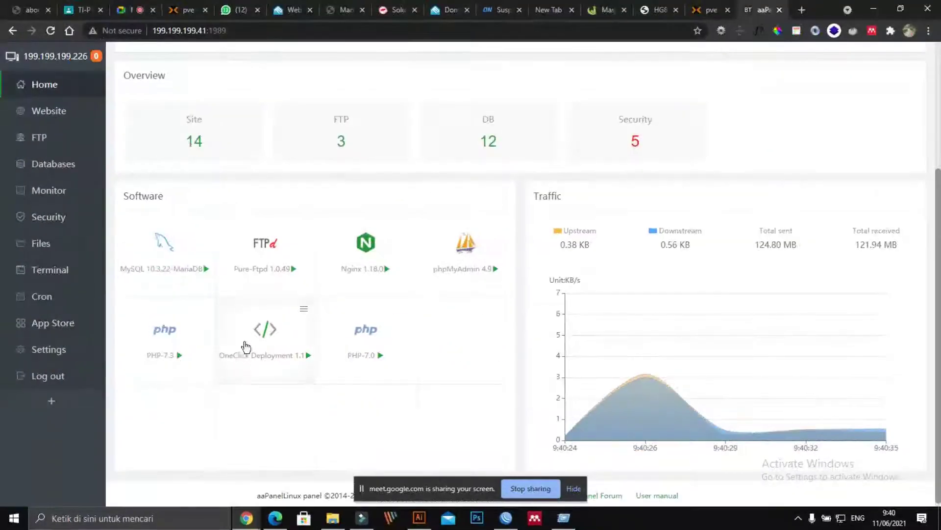
left_click(242, 322)
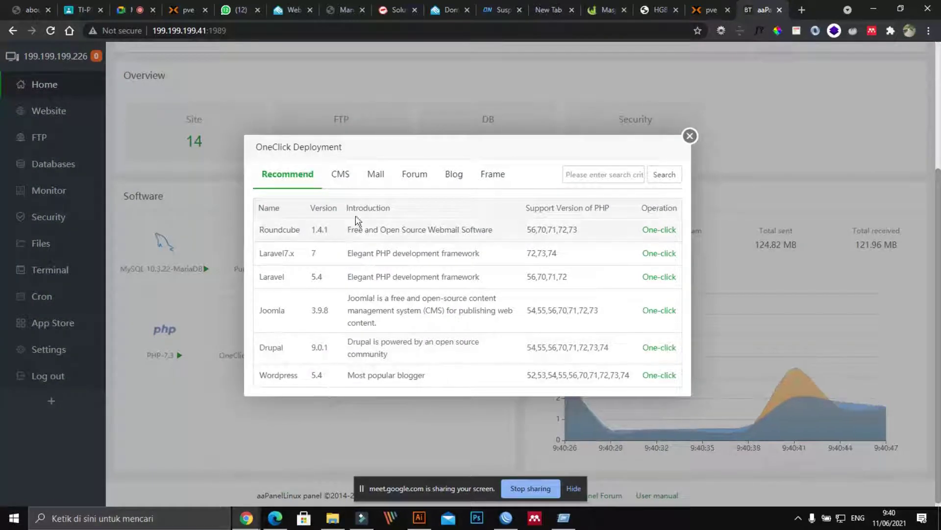
left_click(342, 181)
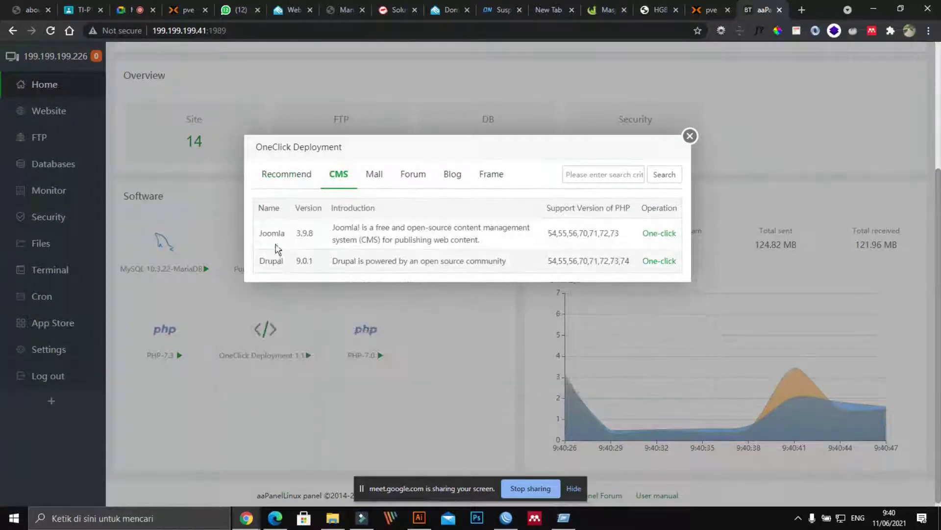
left_click(283, 176)
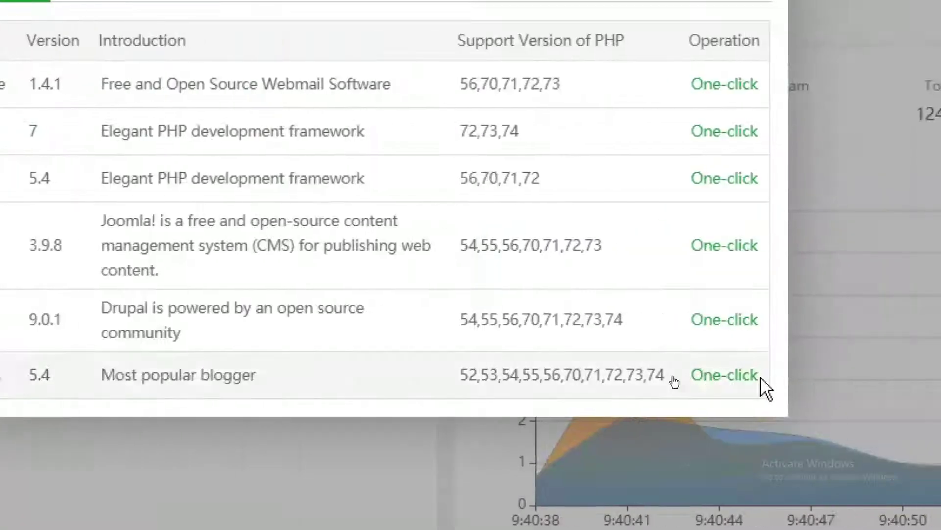
left_click(750, 377)
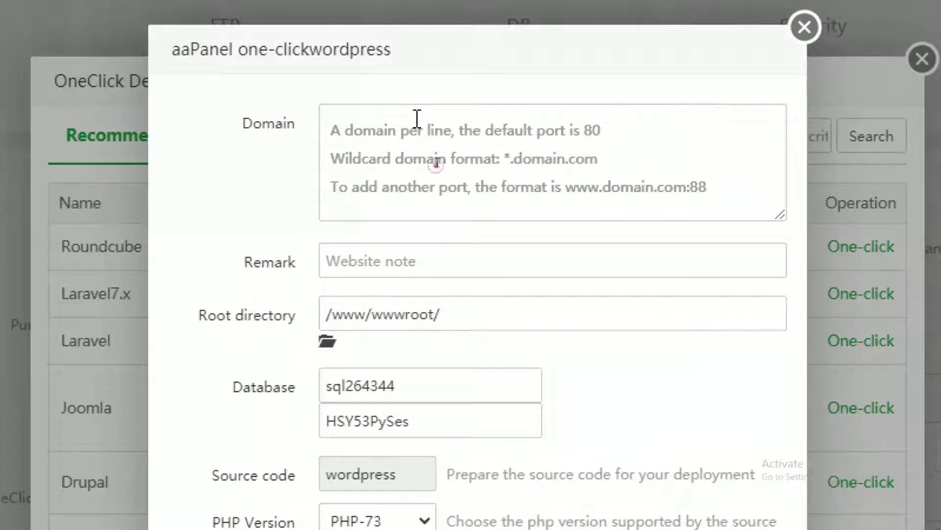
triple_click(437, 162)
left_click(437, 161)
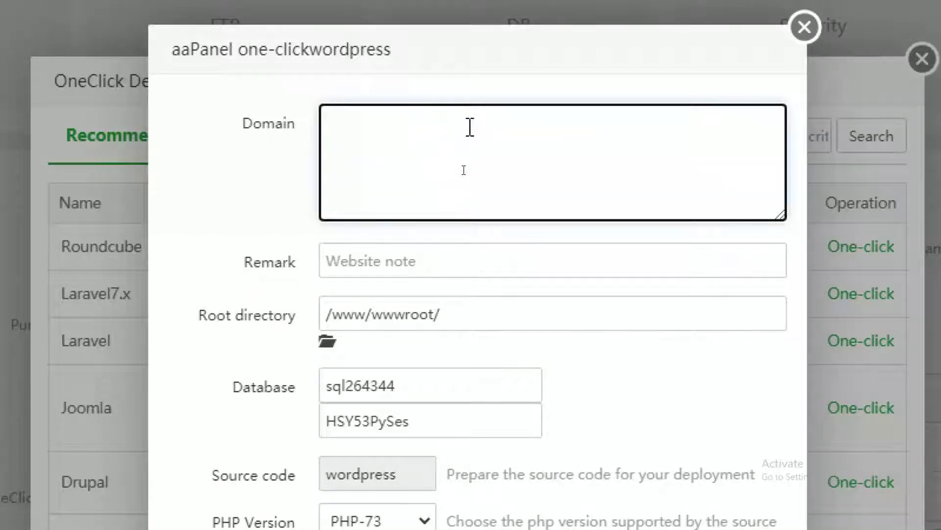
type("www.saidi.my.id")
scroll(452, 461, "down", 2)
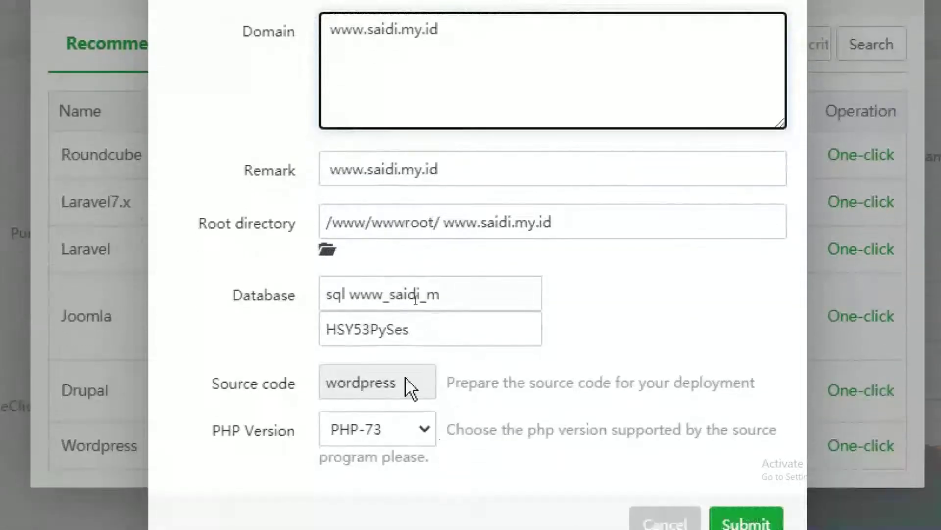
left_click_drag(466, 296, 321, 296)
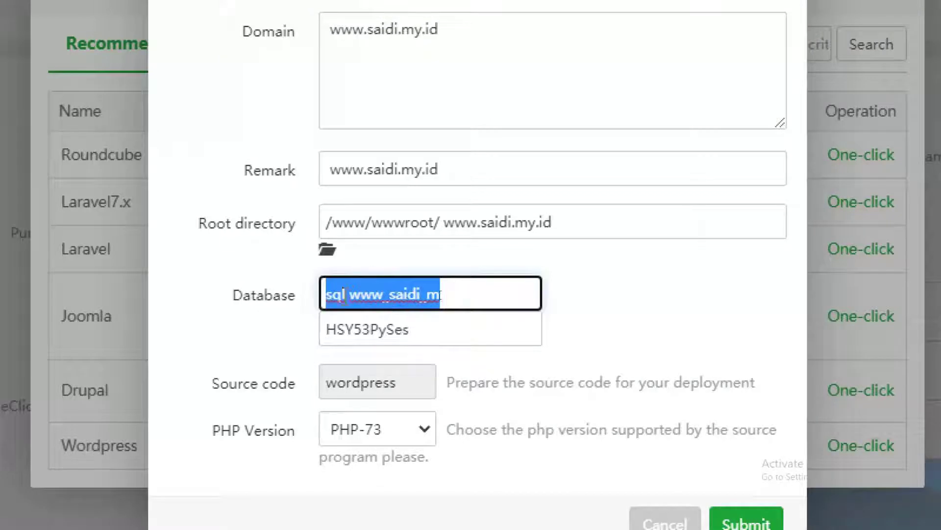
left_click(574, 289)
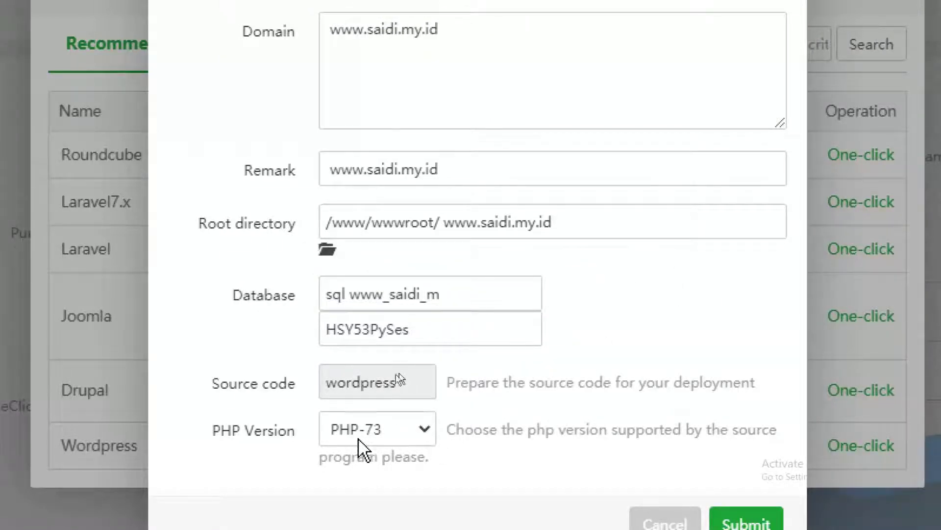
scroll(550, 469, "down", 1)
scroll(550, 467, "down", 1)
left_click(765, 432)
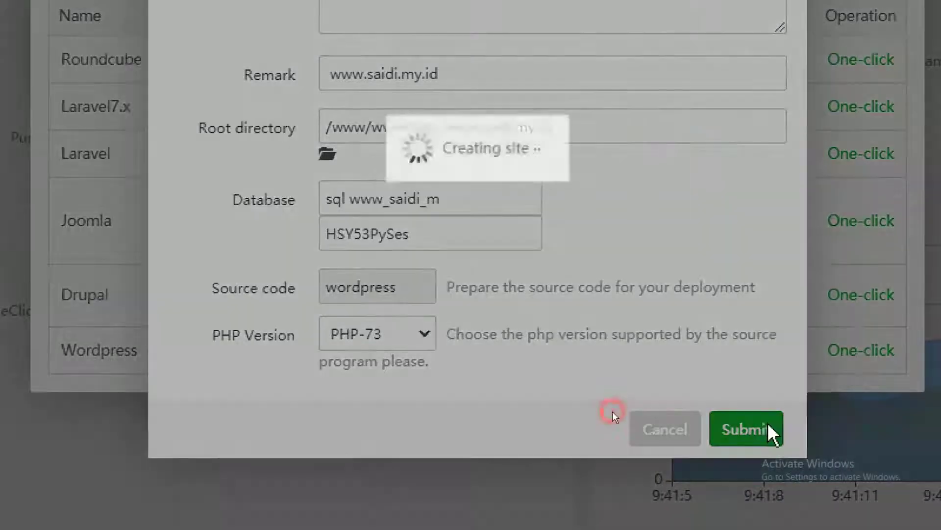
scroll(613, 83, "up", 2)
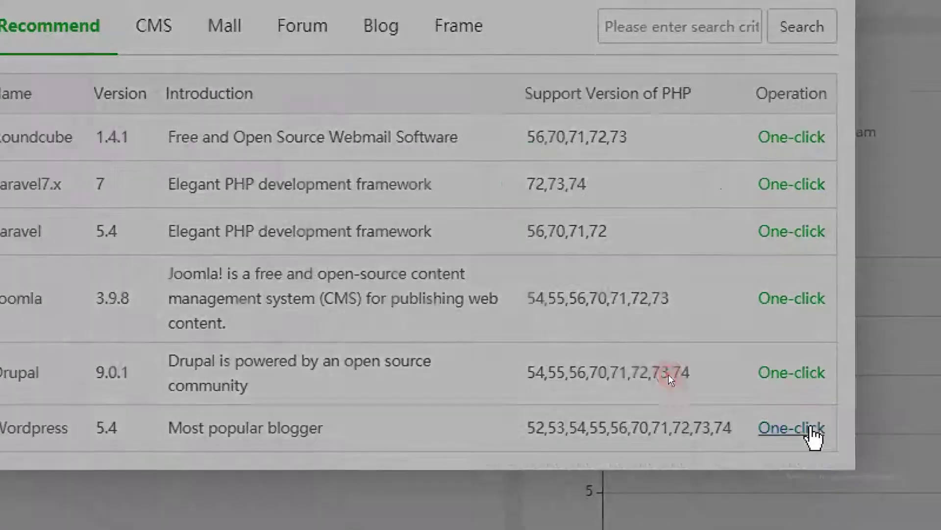
left_click(833, 429)
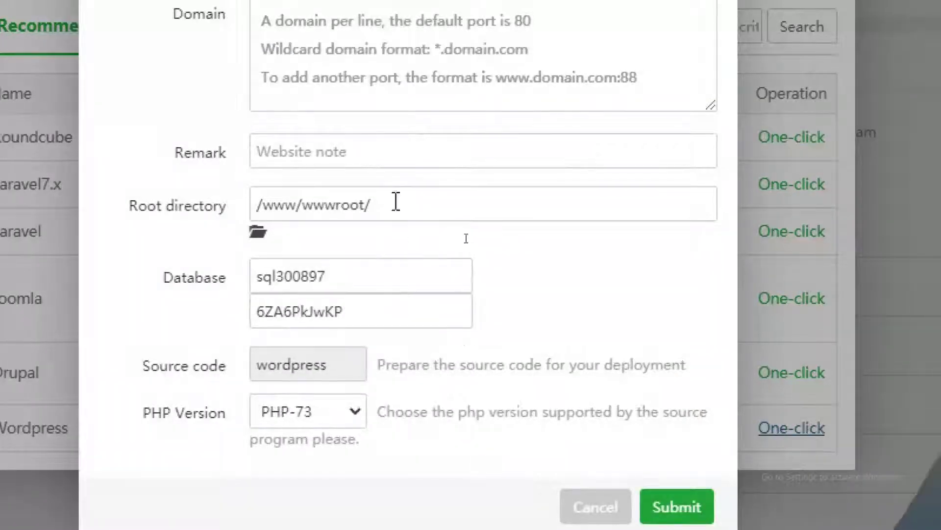
left_click(412, 67)
type("www.saidi.my.id")
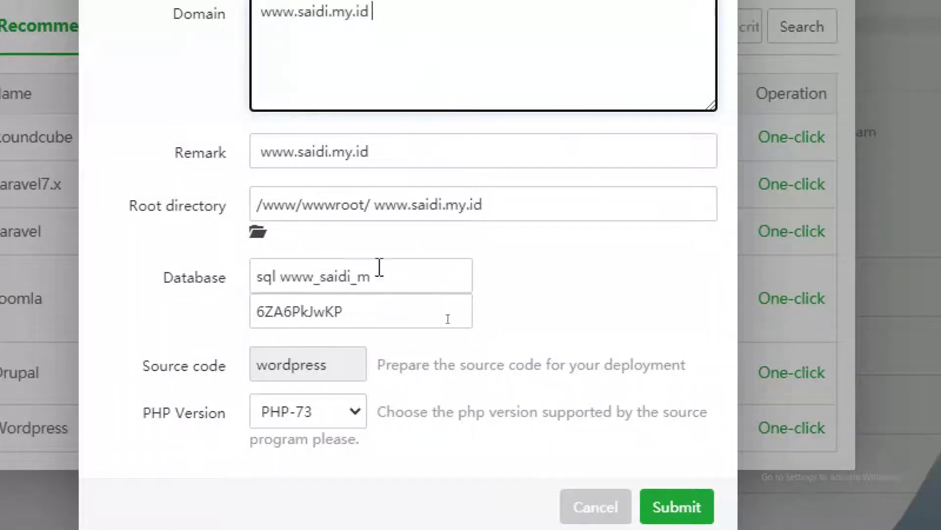
left_click(526, 249)
left_click(511, 198)
left_click(581, 288)
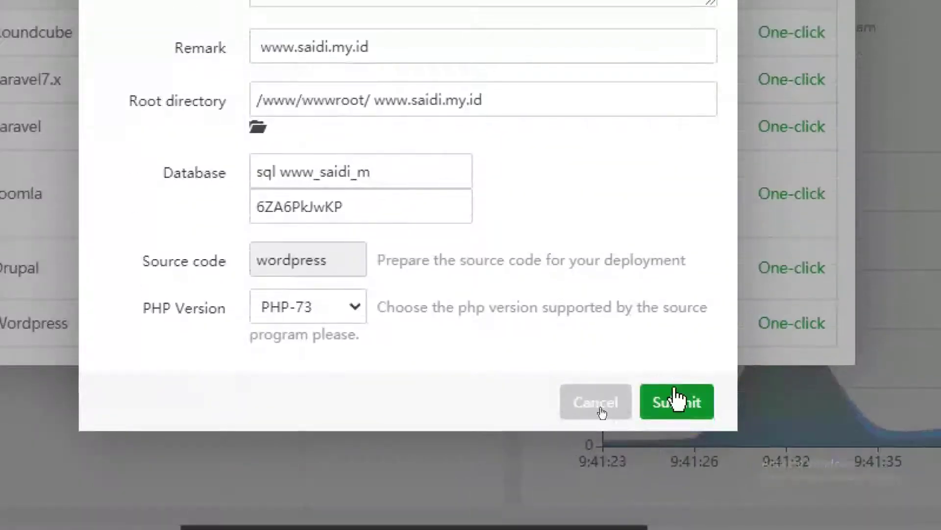
left_click(675, 397)
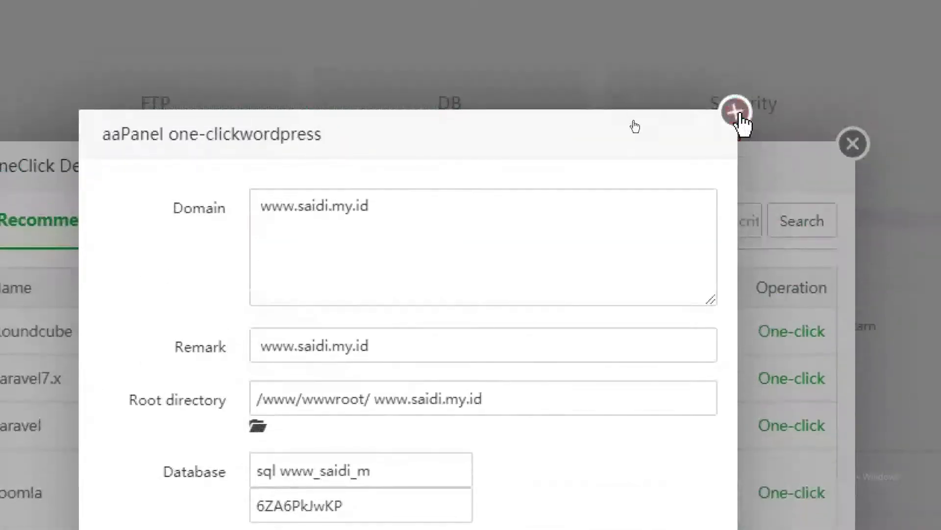
left_click(735, 111)
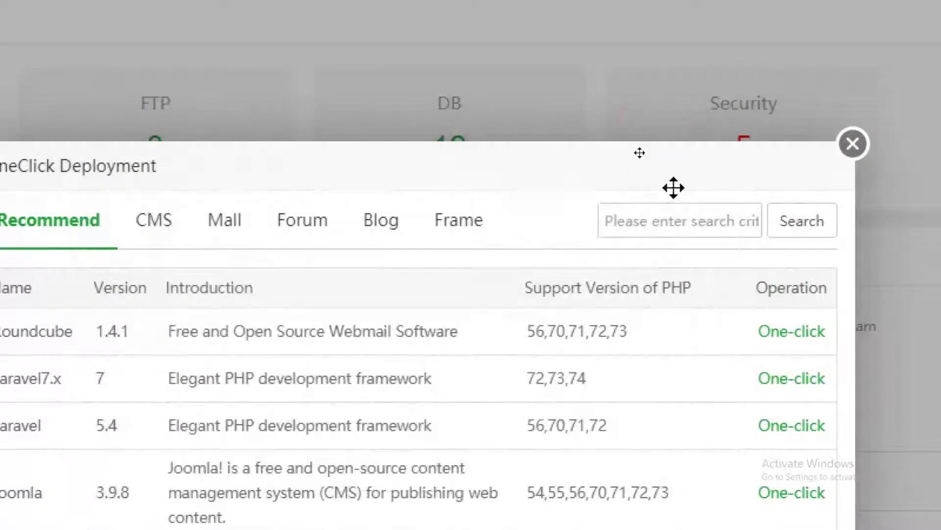
Close the deployment catalogue and start deleting properti.saidi.my.id from the Website list
left_click(853, 144)
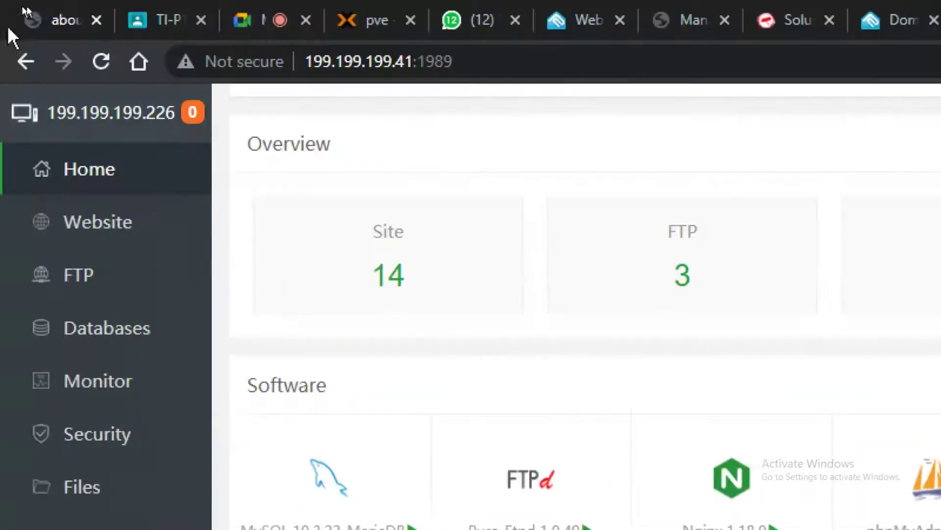
left_click(109, 225)
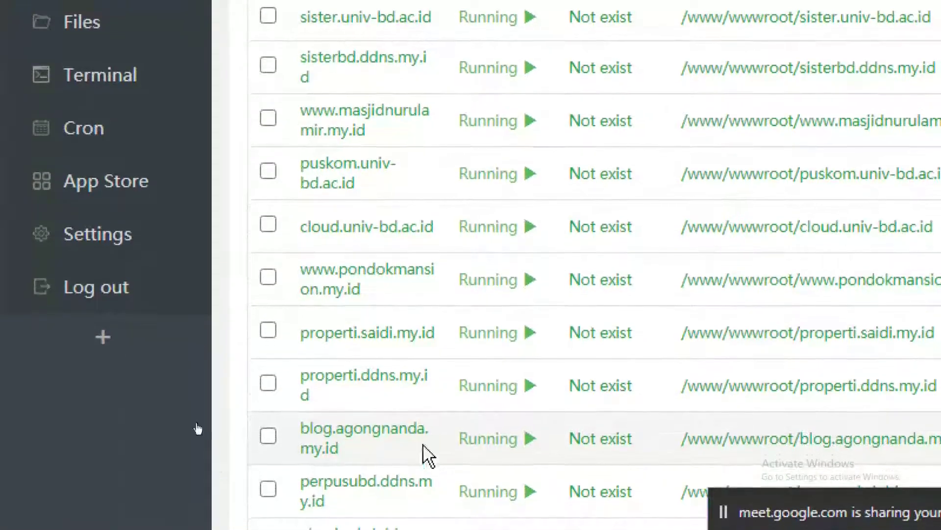
left_click(270, 333)
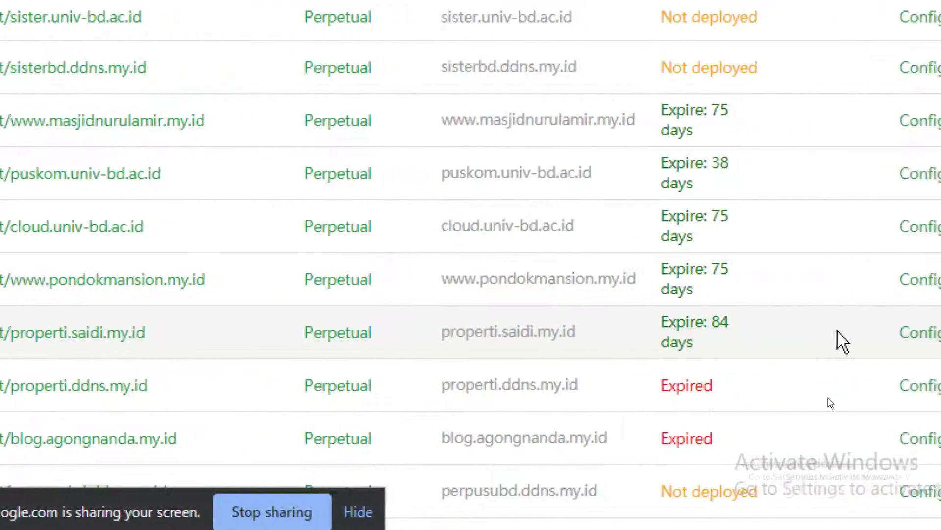
left_click(869, 334)
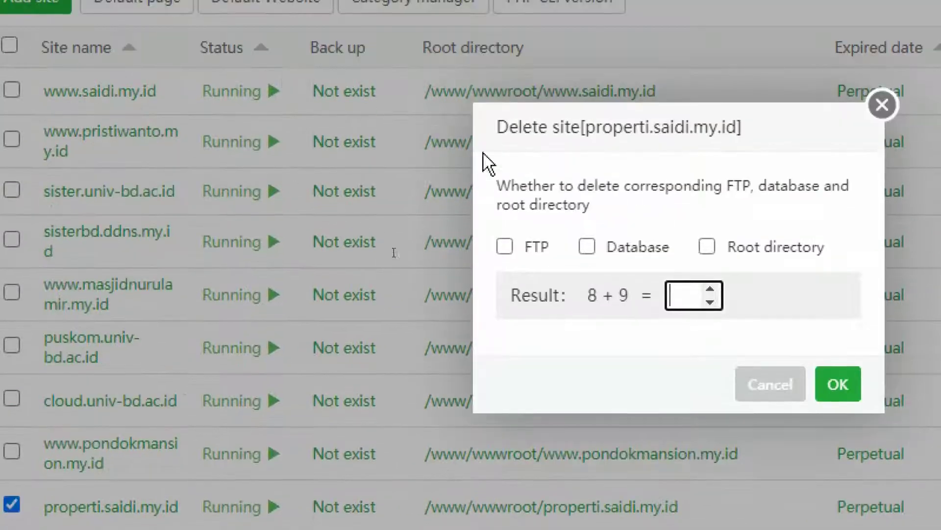
Delete properti.saidi.my.id with its FTP, database and root directory after answering the captcha
left_click(537, 249)
left_click(640, 247)
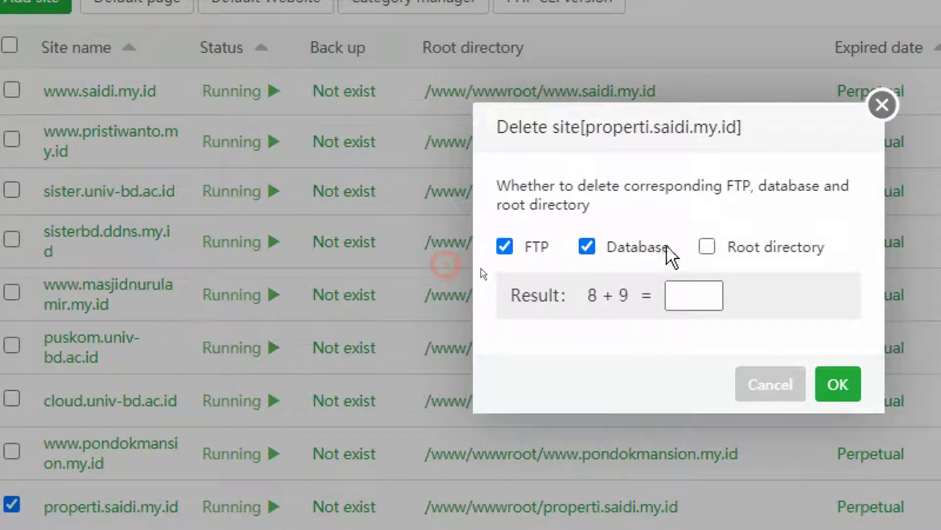
left_click(707, 246)
left_click(696, 296)
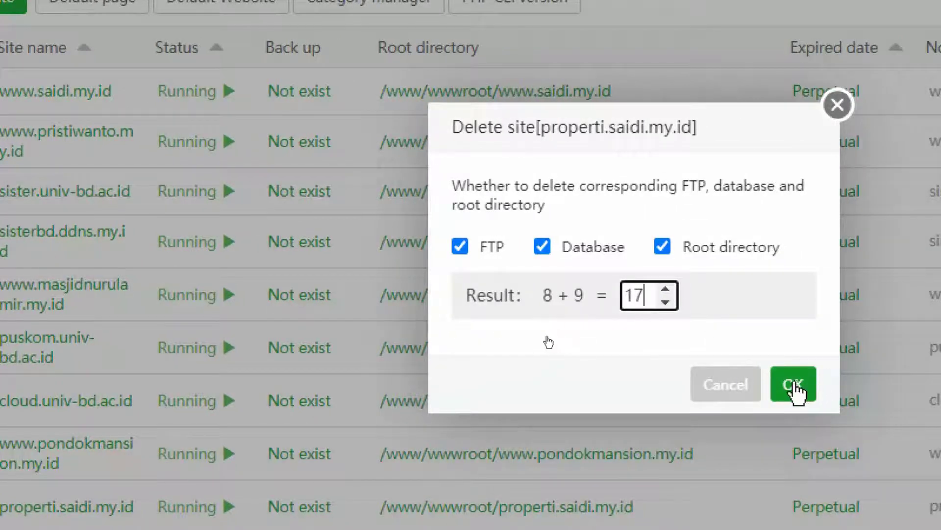
left_click(795, 384)
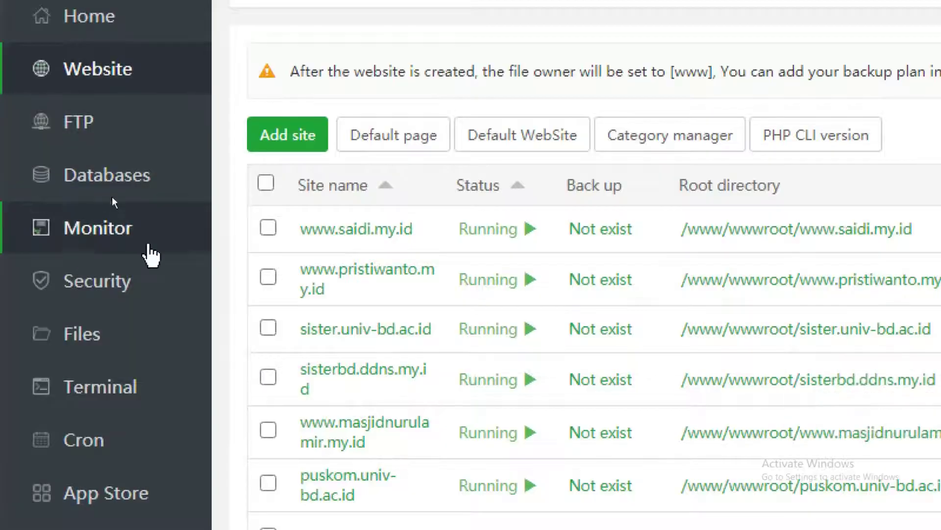
left_click(269, 230)
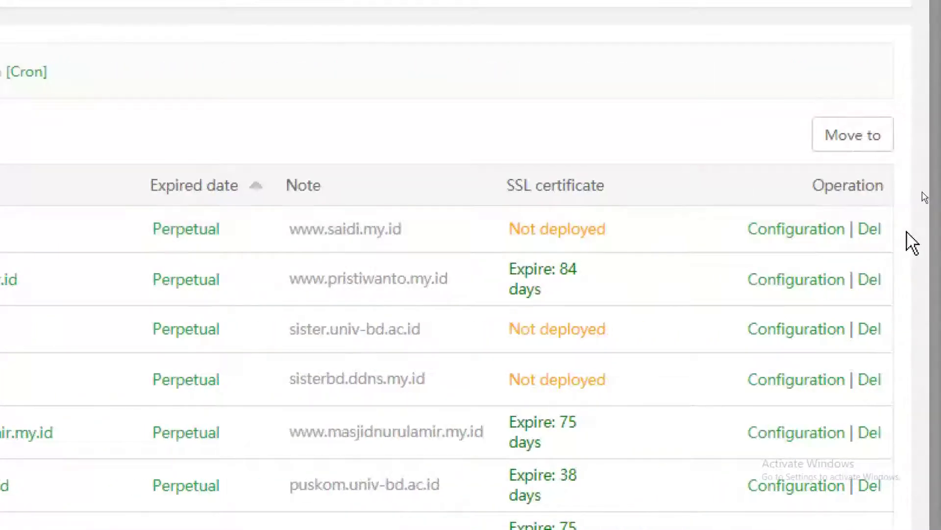
left_click(871, 230)
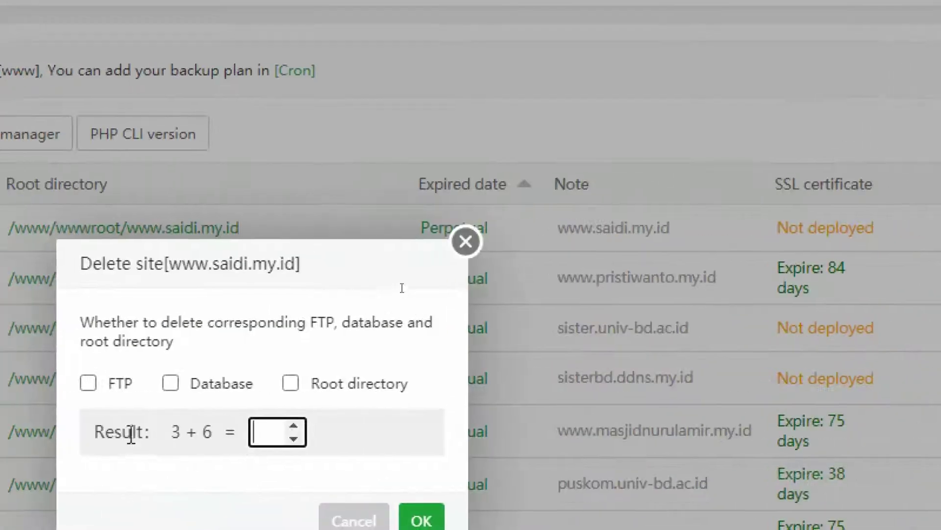
left_click(128, 393)
left_click(216, 388)
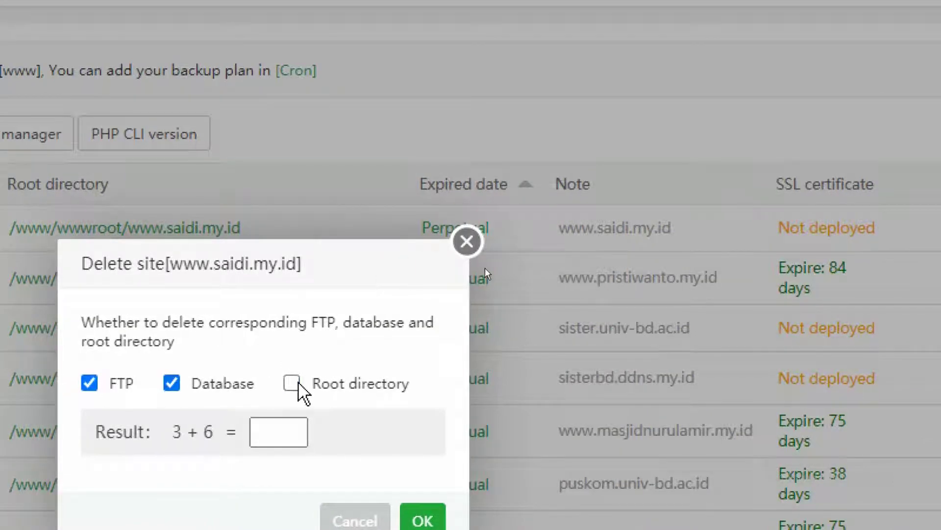
left_click(294, 385)
left_click(273, 433)
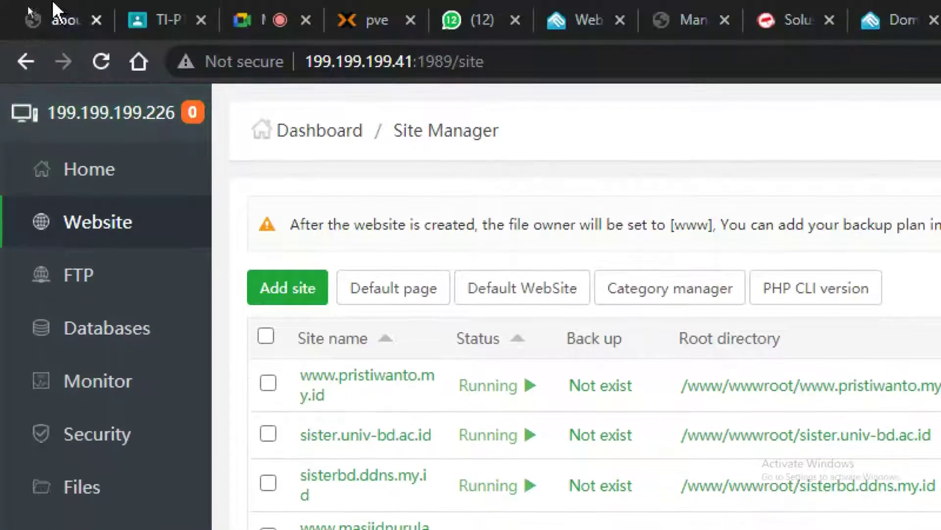
left_click(126, 62)
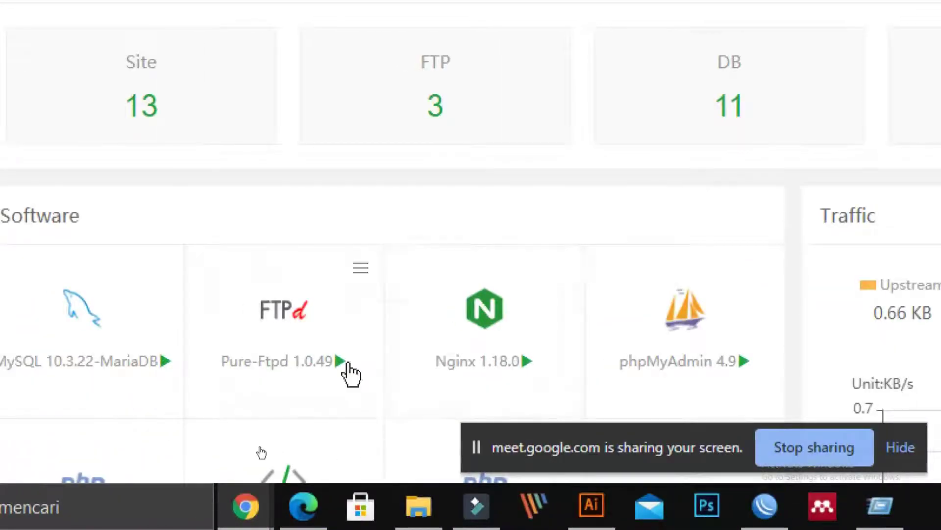
scroll(349, 374, "down", 2)
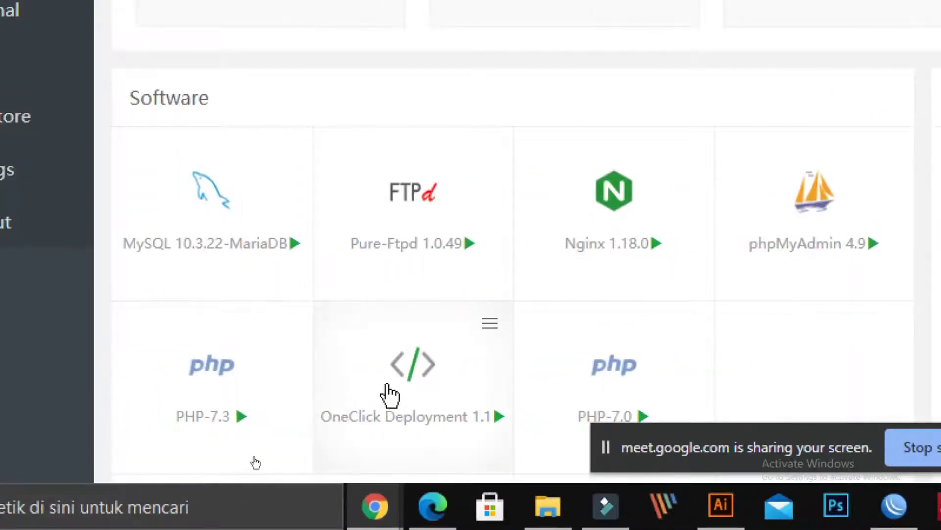
left_click(404, 385)
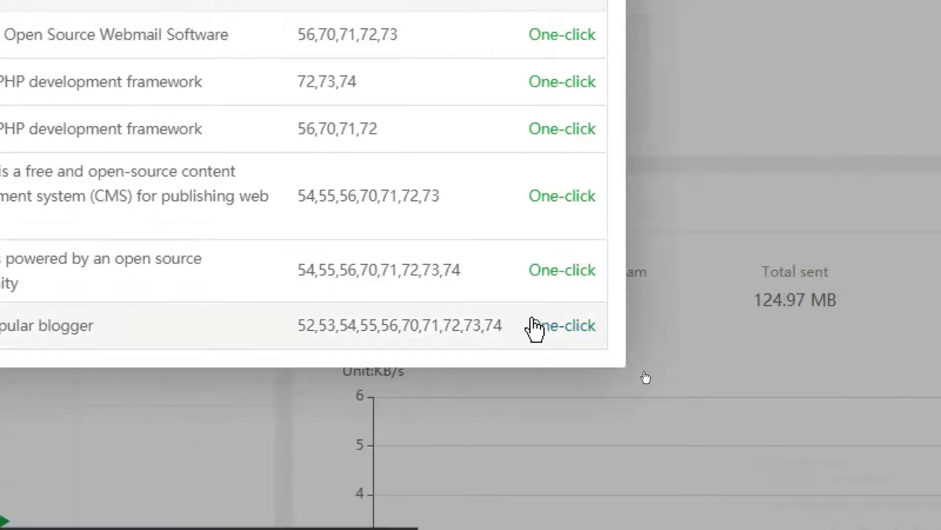
left_click(539, 325)
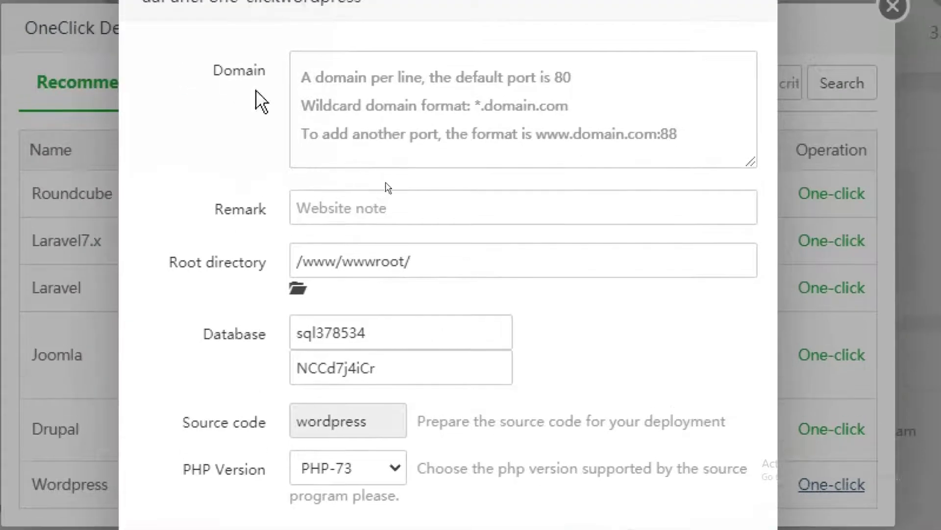
left_click(374, 102)
type("www.saidi.my.id")
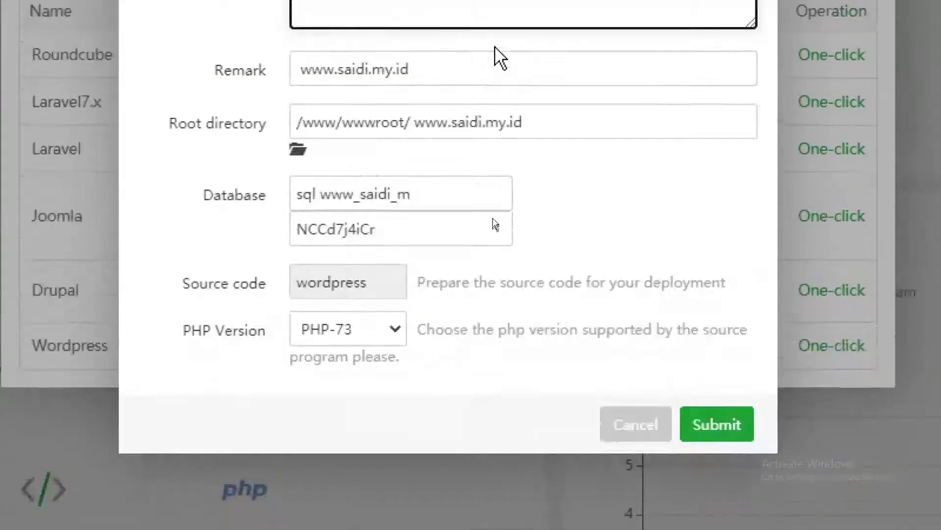
left_click(715, 469)
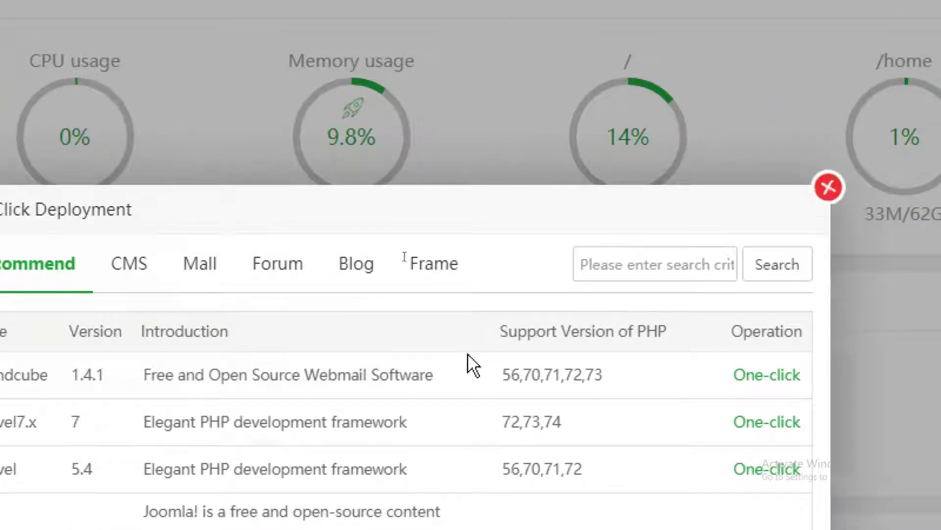
Close the one-click deployment catalogue and return to the website list
left_click(825, 192)
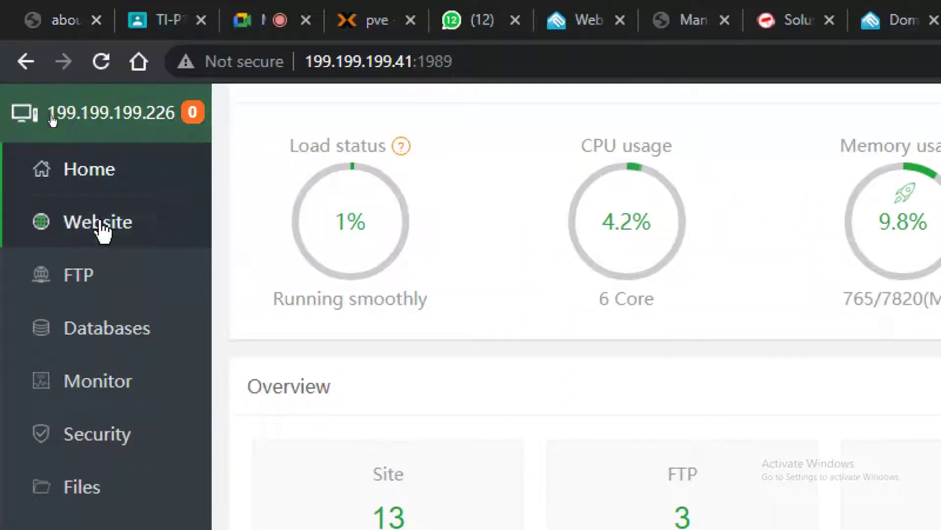
left_click(103, 238)
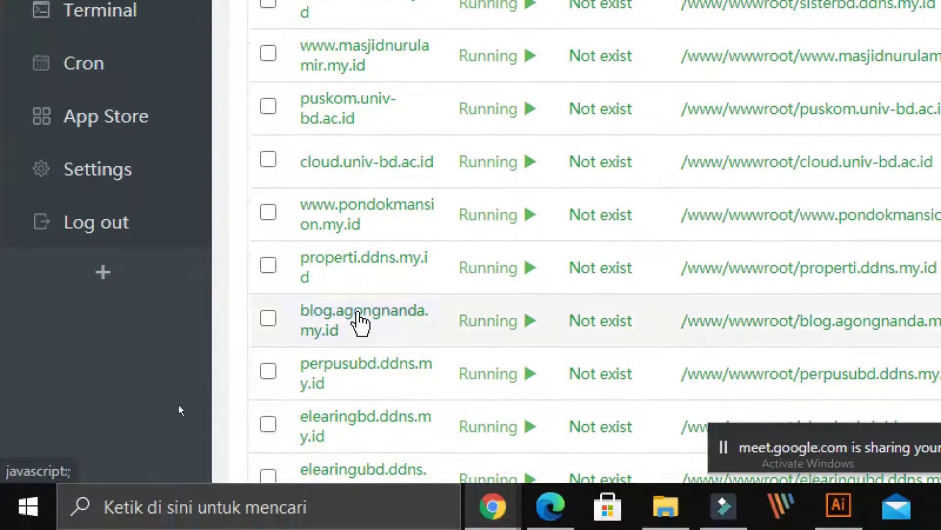
scroll(359, 466, "down", 5)
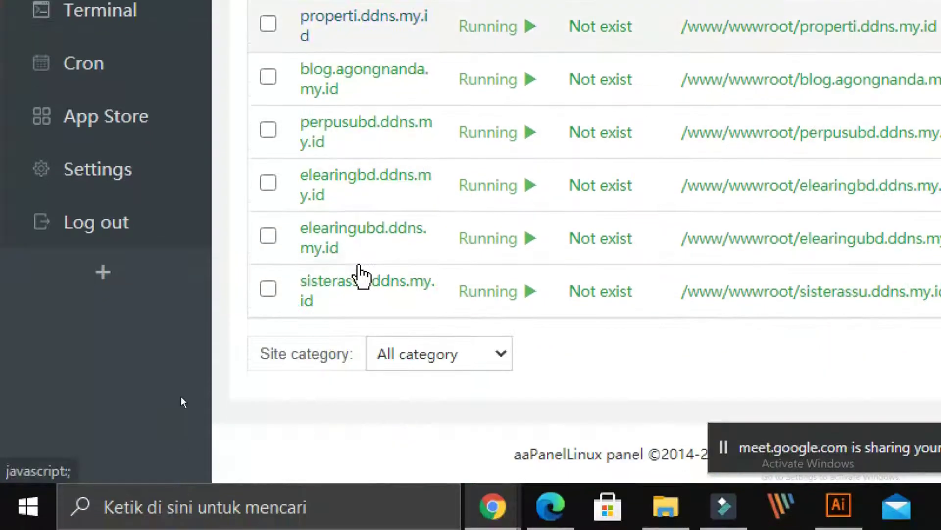
scroll(362, 277, "up", 5)
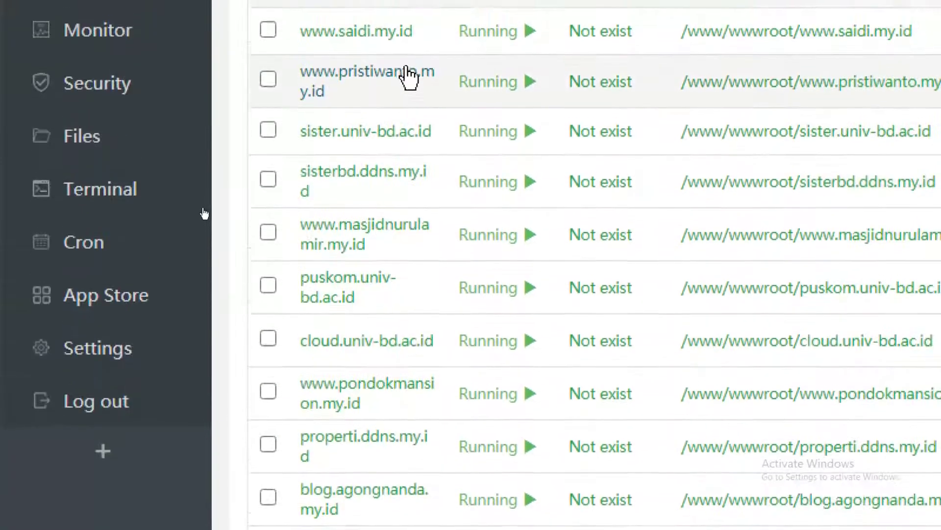
left_click(267, 79)
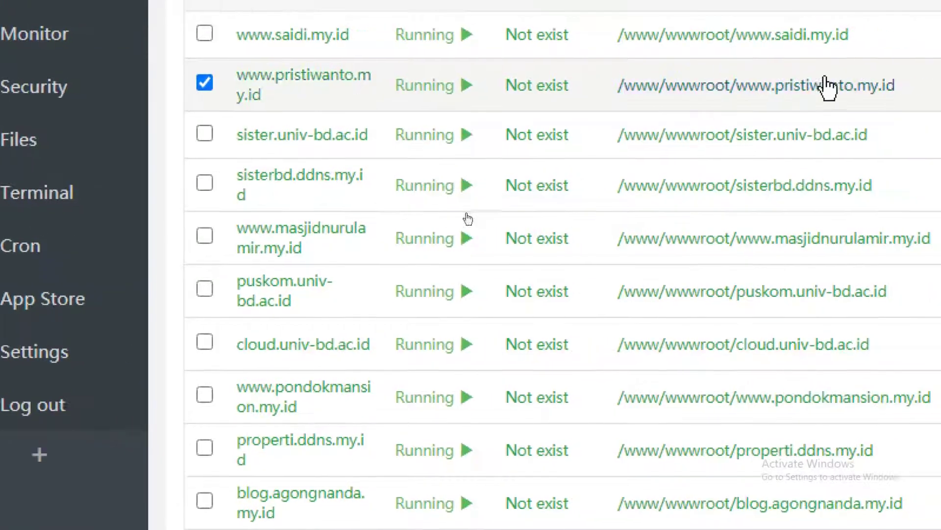
scroll(829, 88, "right", 10)
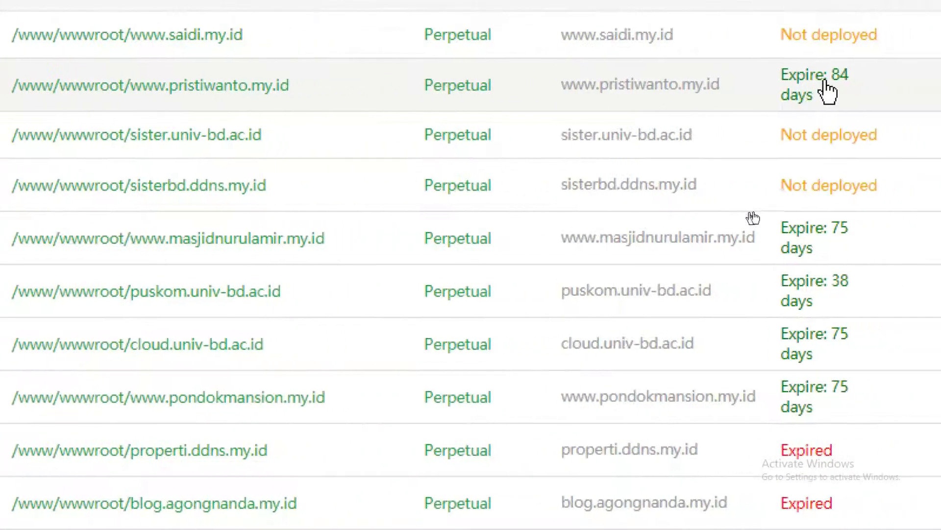
scroll(828, 90, "right", 5)
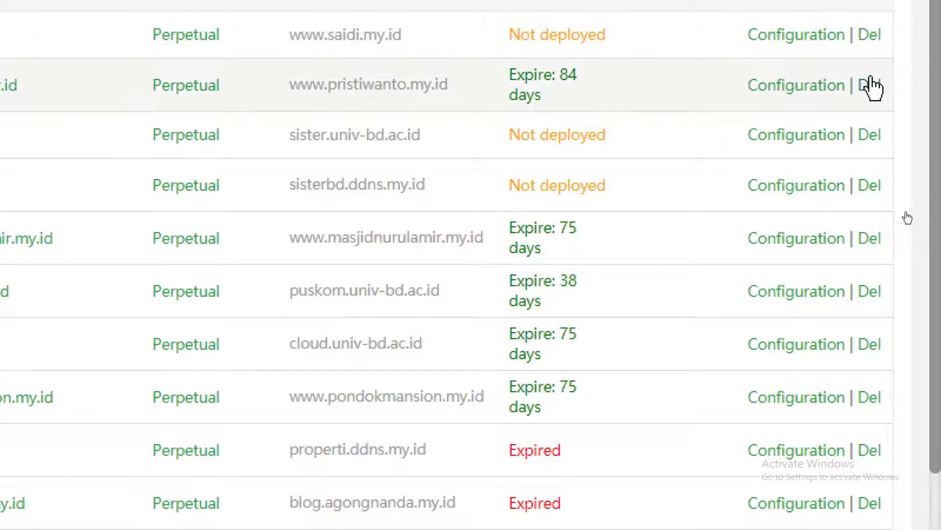
left_click(872, 87)
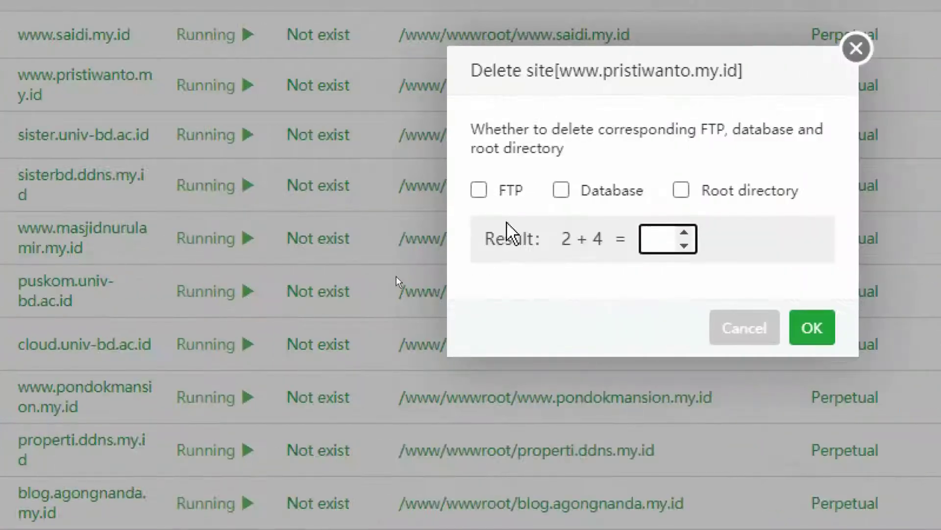
Include FTP, database and root directory, answer the captcha with 6, and confirm the deletion
left_click(510, 190)
left_click(601, 191)
left_click(702, 190)
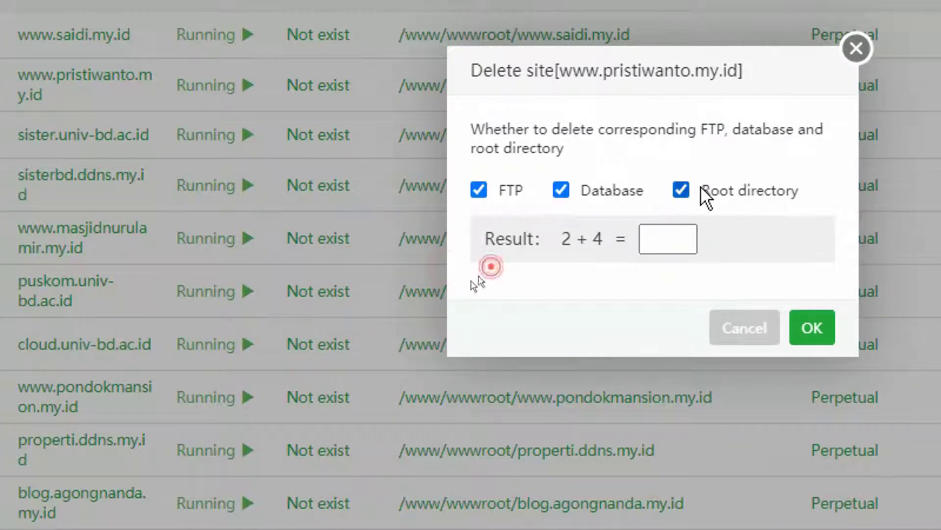
left_click(659, 238)
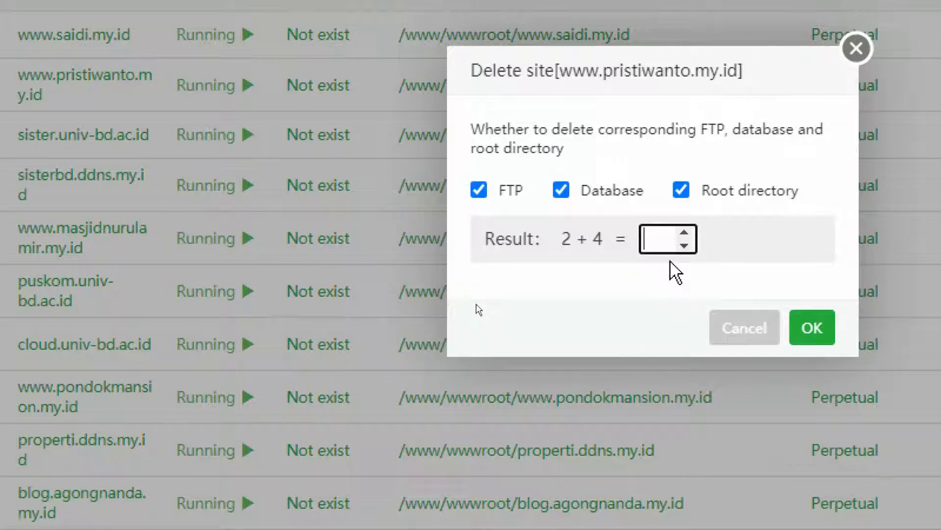
type("6")
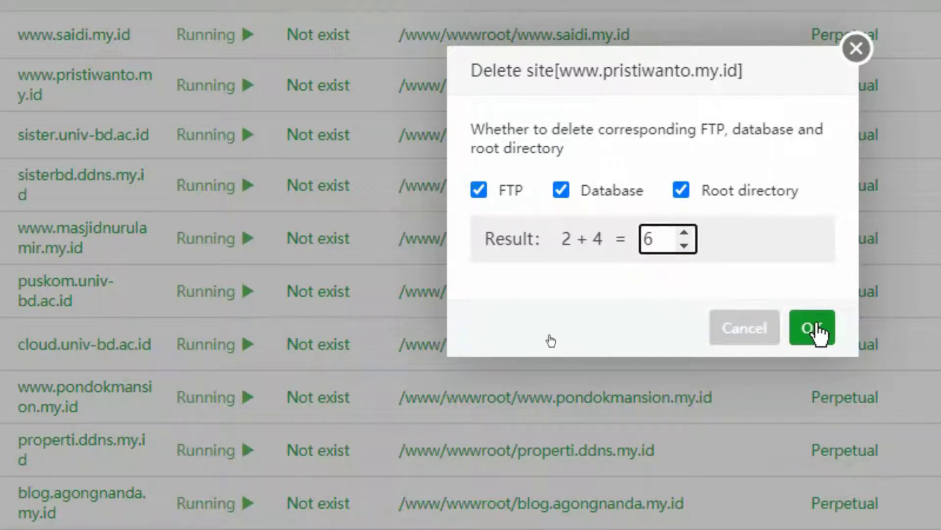
left_click(815, 328)
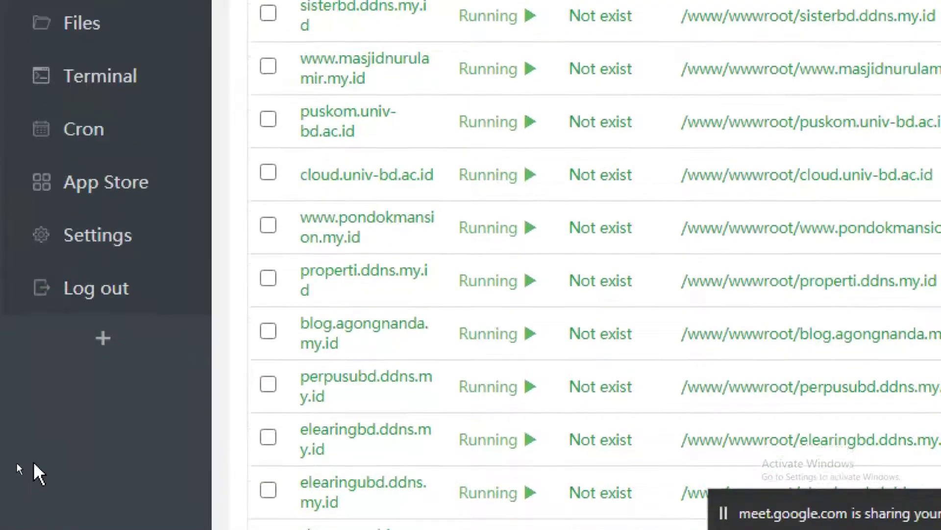
key("super+r")
key("End")
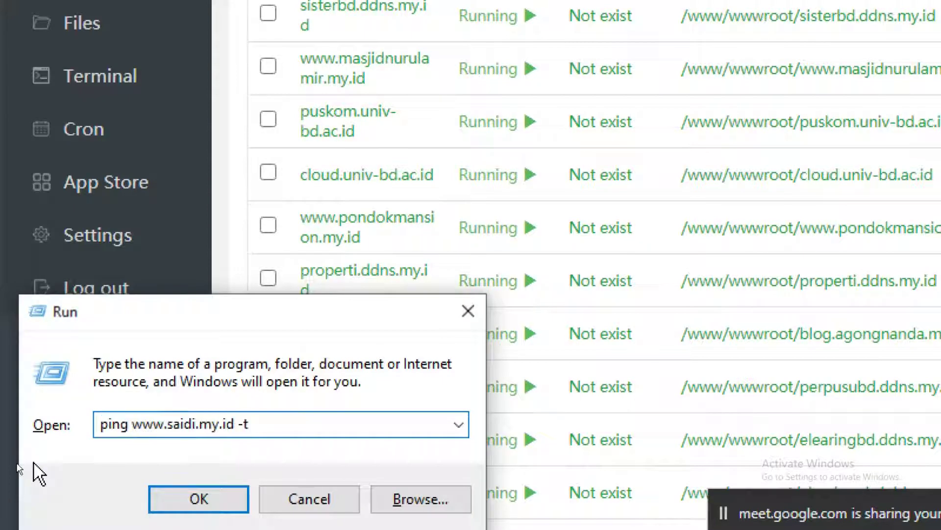
key("shift+Left")
key("shift+Left")
key("shift+Left")
key("shift+Left")
key("shift+Left")
key("shift+Left")
key("shift+Left")
key("shift+Left")
key("shift+Left")
key("shift+Left")
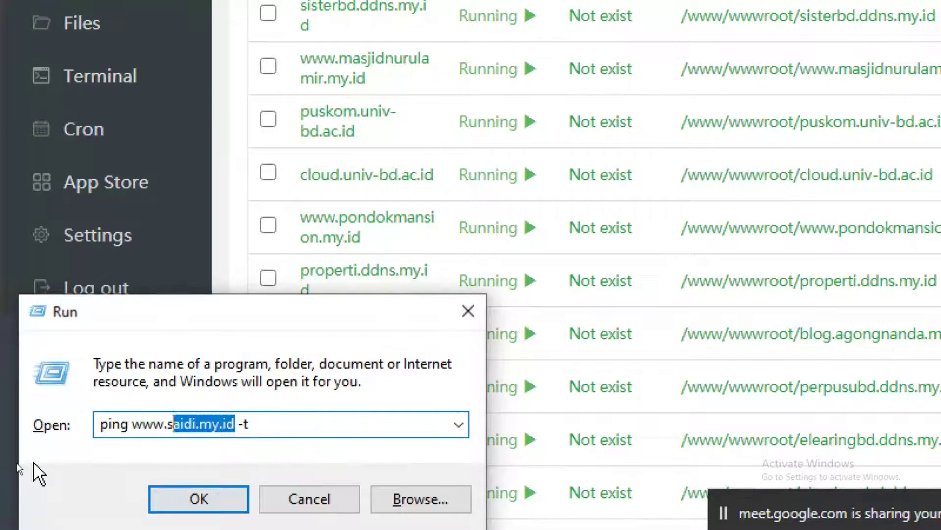
type("pri")
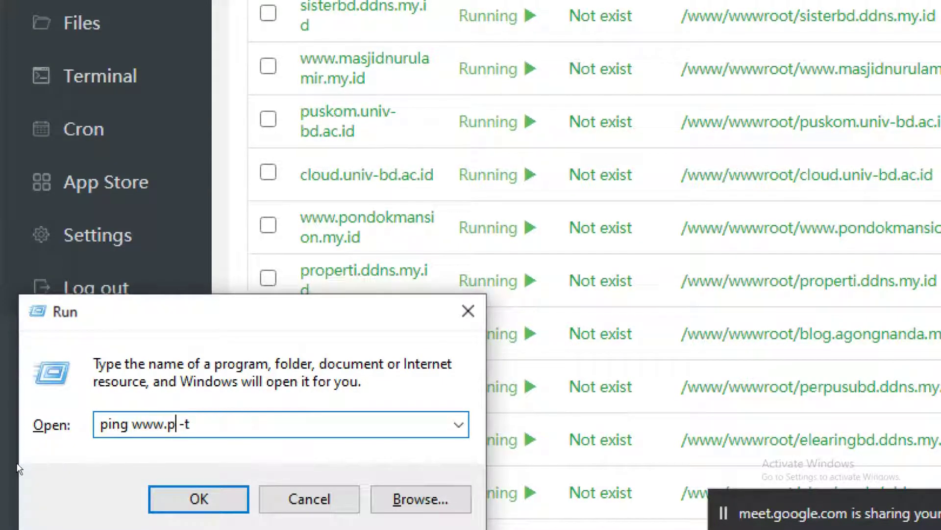
type("stiwanto")
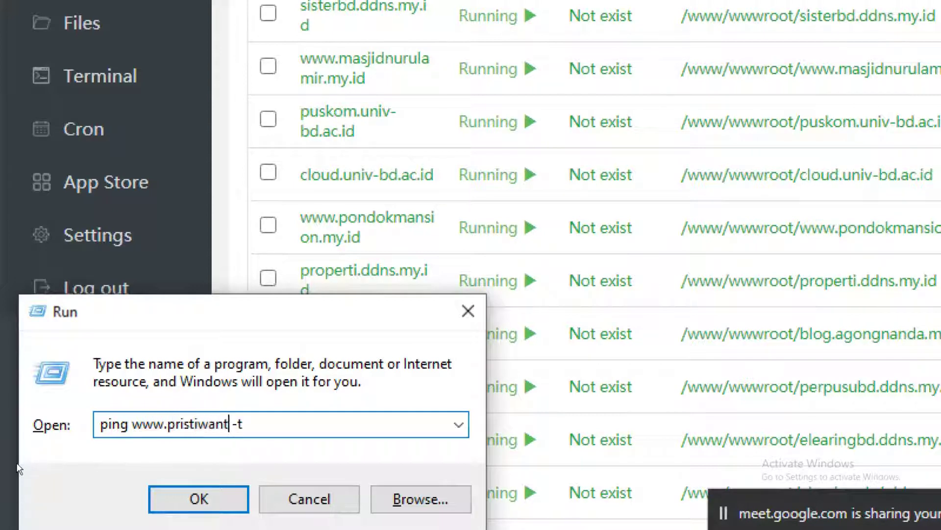
type(".my.")
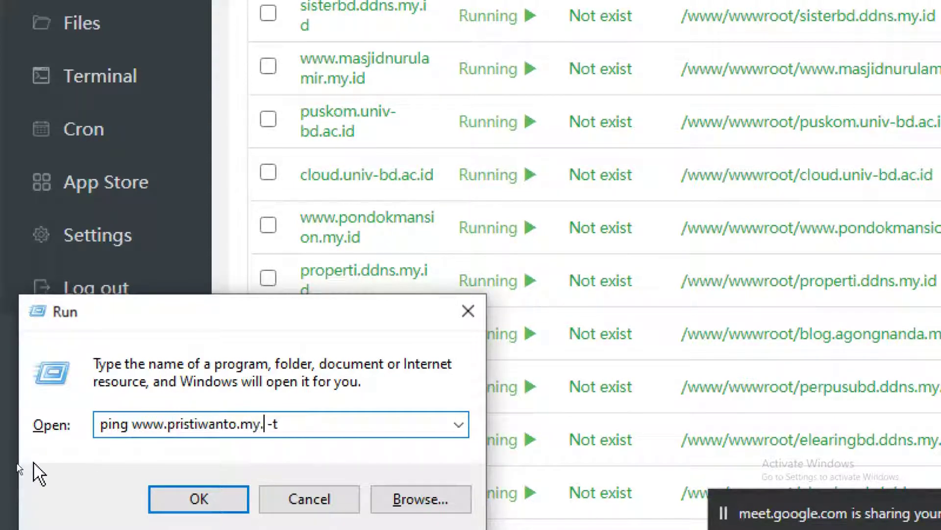
type("id")
key("Return")
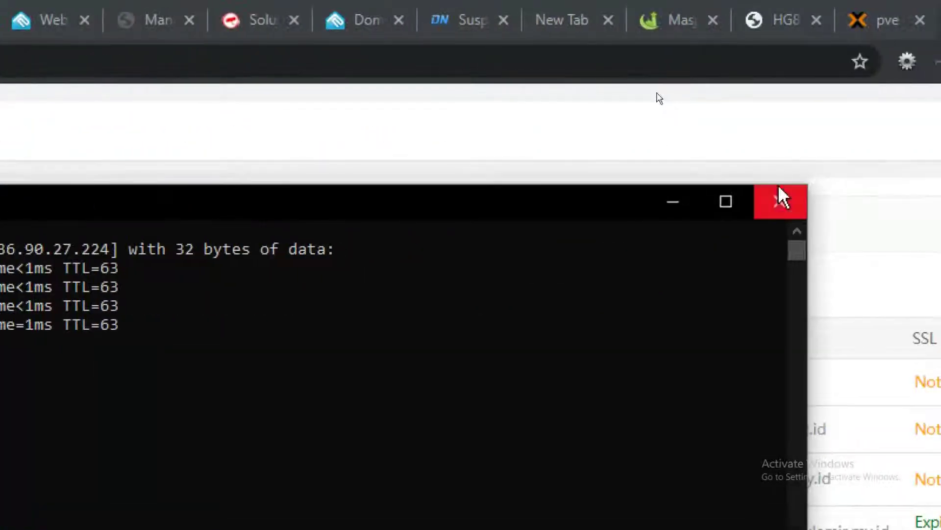
left_click(782, 196)
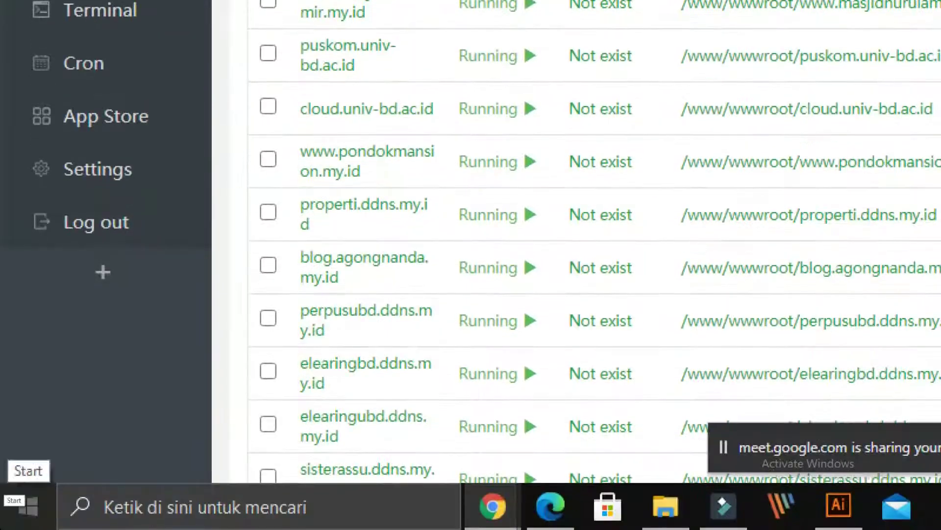
Reopen the Run box and select the domain in the ping command
key("super+r")
left_click(203, 357)
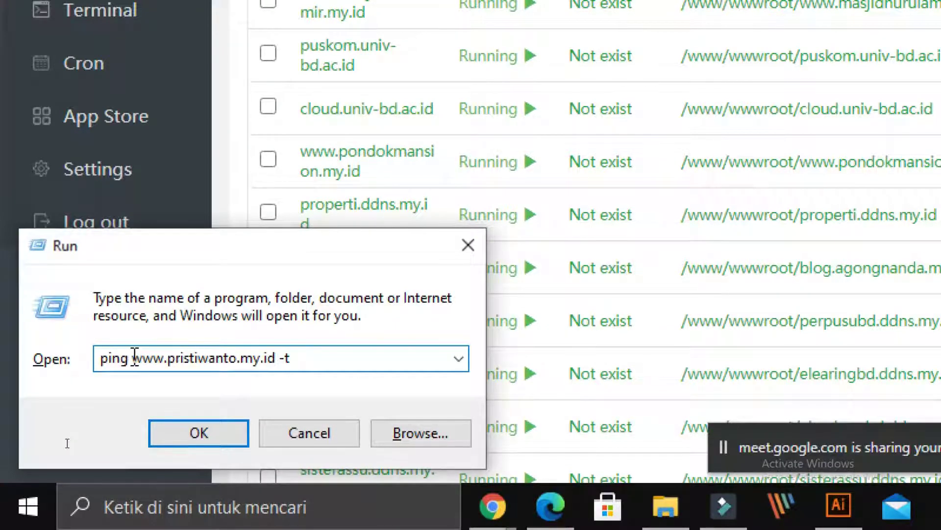
left_click_drag(131, 358, 264, 355)
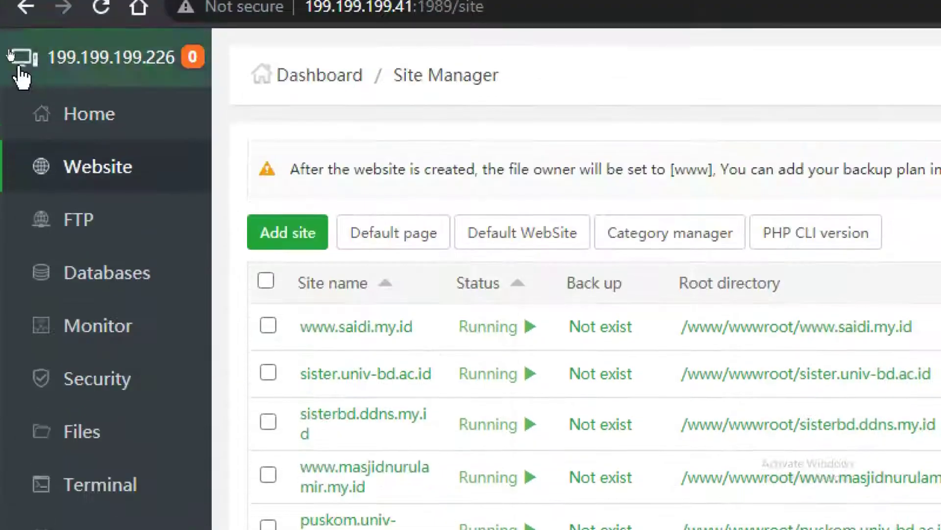
From the Home dashboard, start a one-click WordPress deployment
scroll(64, 480, "down", 1)
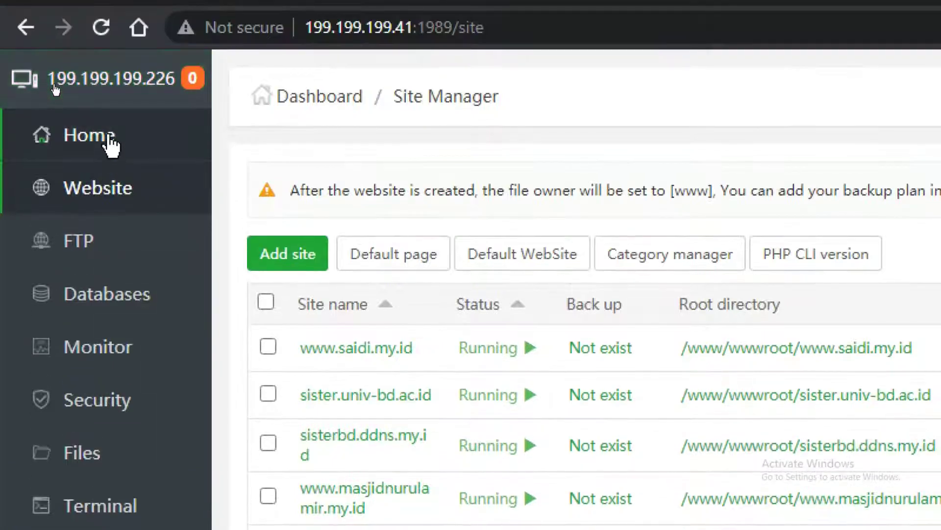
left_click(112, 144)
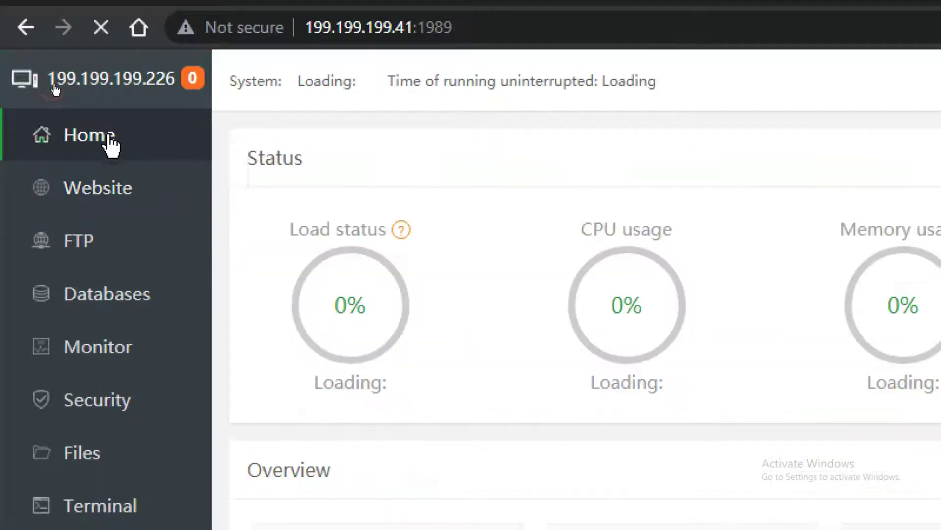
scroll(432, 442, "down", 3)
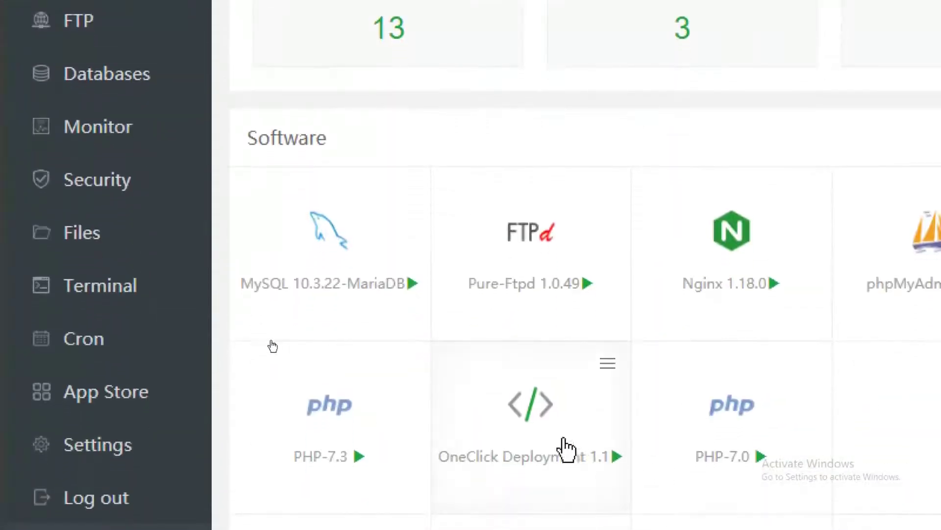
left_click(533, 426)
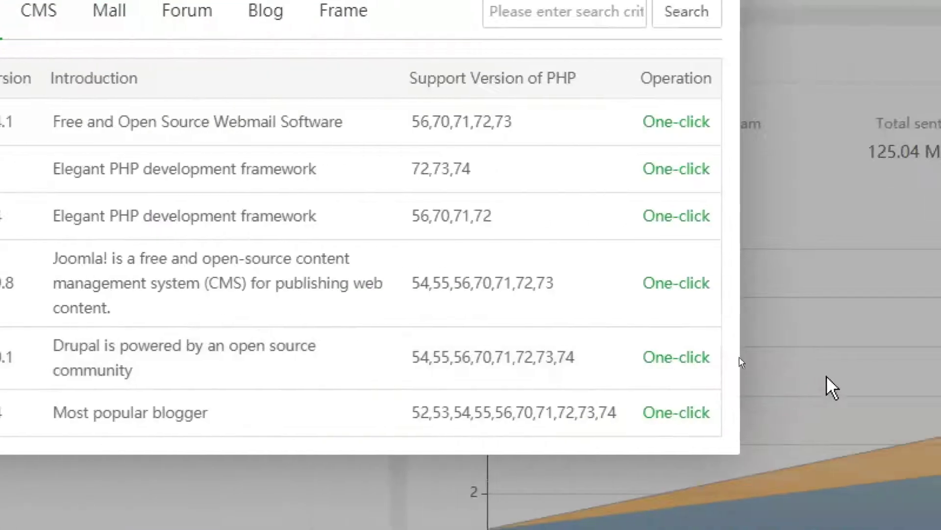
left_click(666, 412)
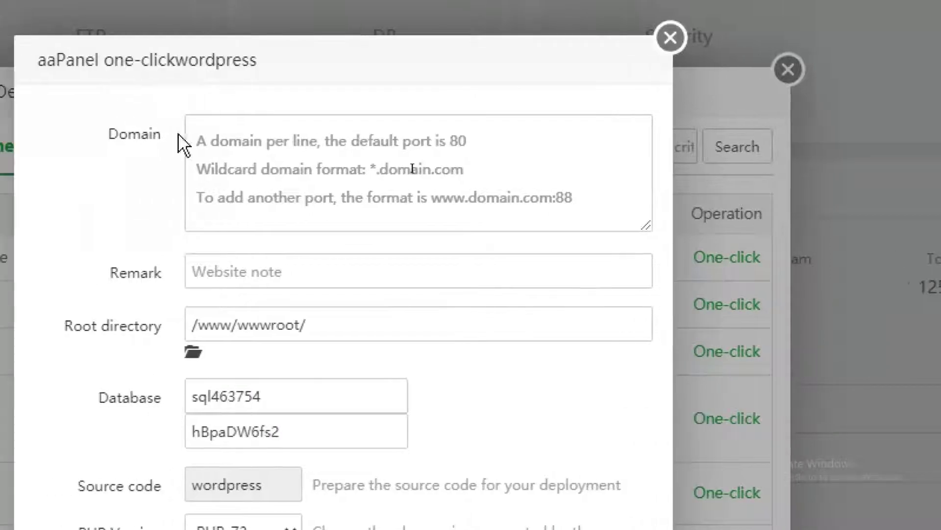
left_click(412, 168)
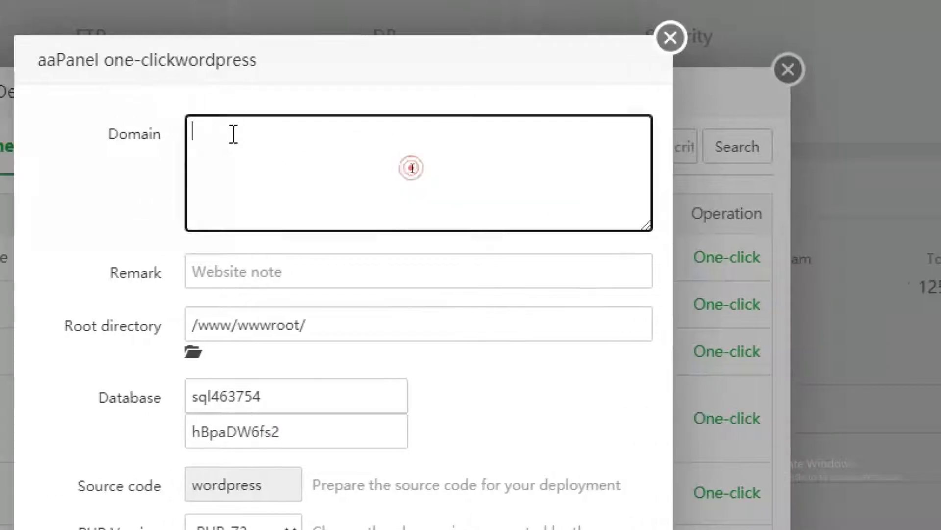
type("www.pristiwanto.my.id")
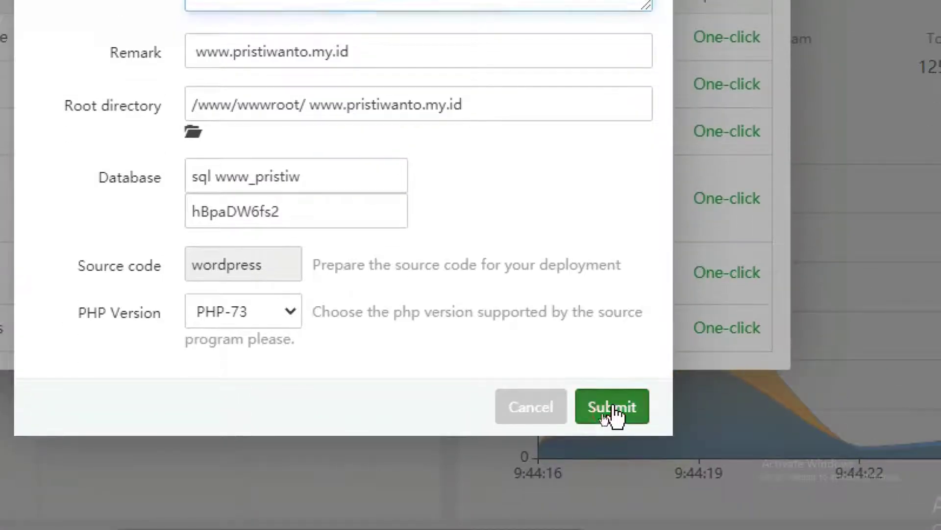
left_click(613, 407)
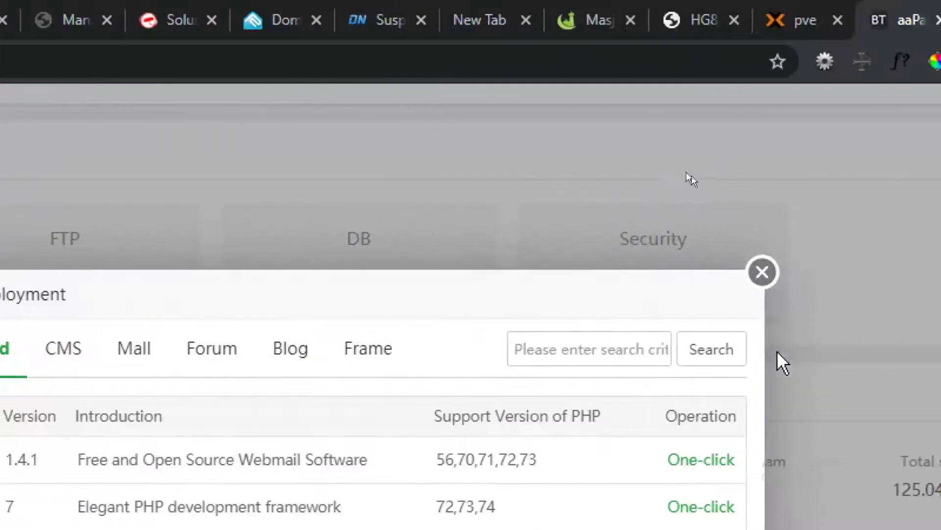
left_click(762, 273)
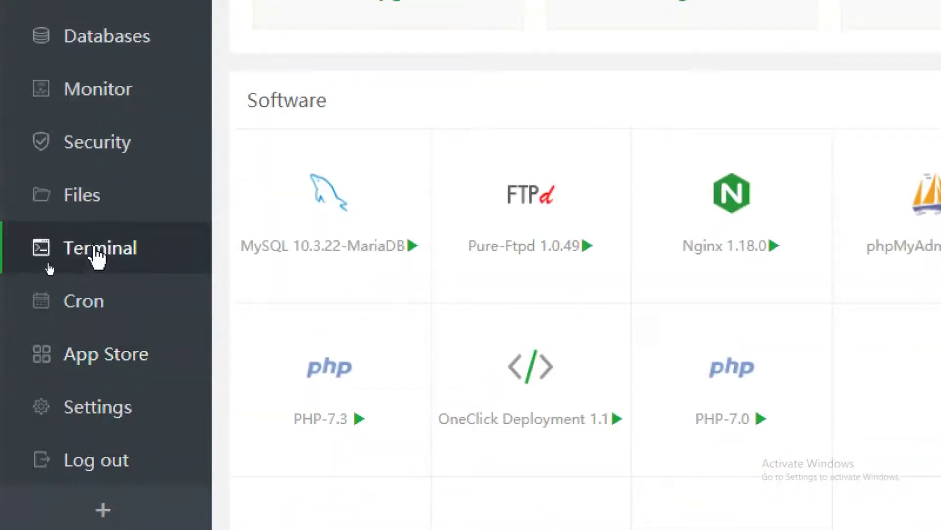
In the Terminal, run 'ping google.com' and stop it after 0% packet loss
left_click(98, 245)
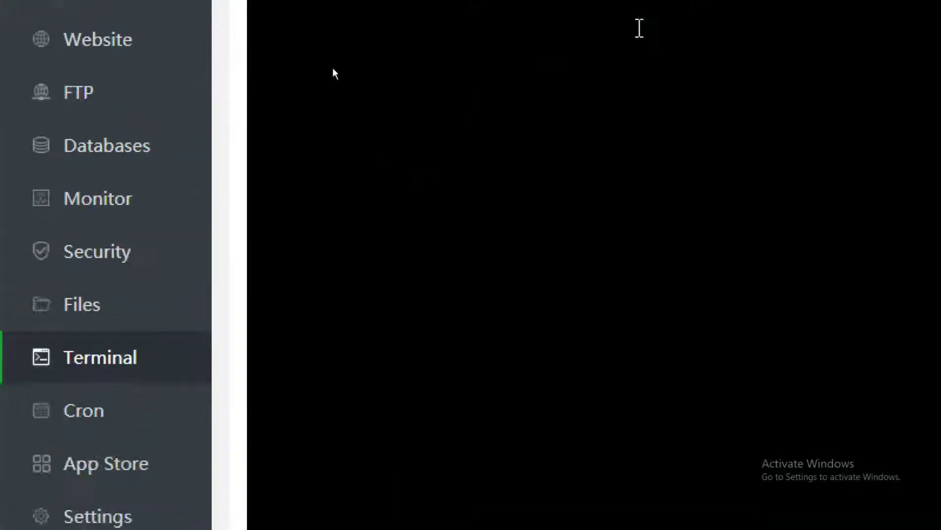
type("pi")
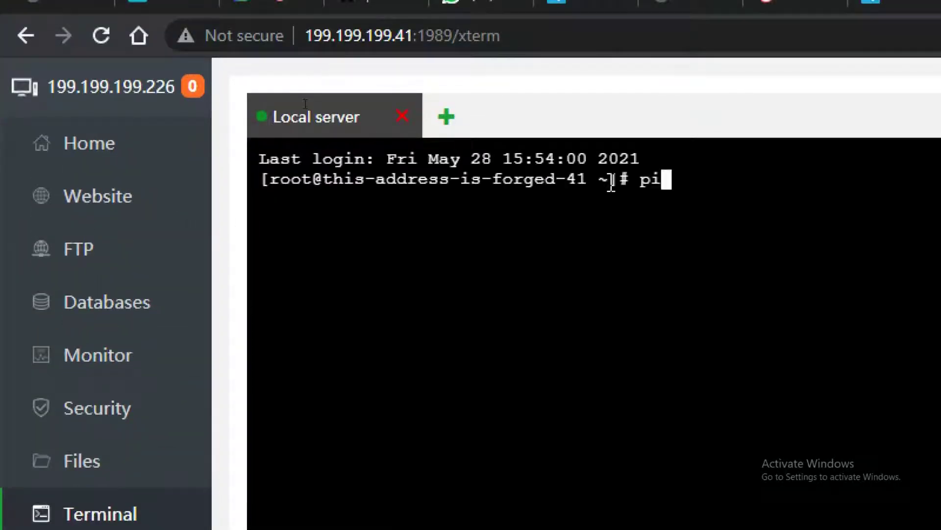
type("n ggoogle.com")
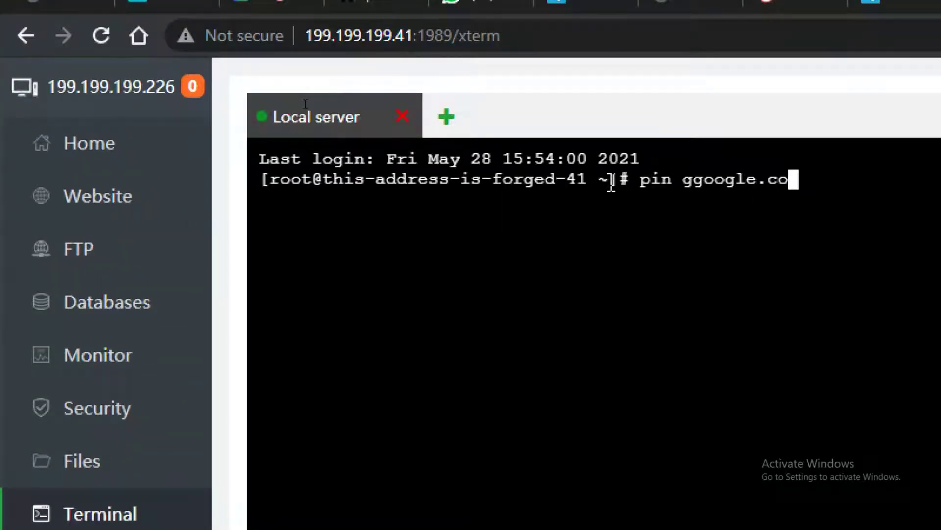
key("BackSpace")
key("BackSpace")
key("BackSpace")
key("BackSpace")
key("BackSpace")
key("BackSpace")
key("BackSpace")
key("BackSpace")
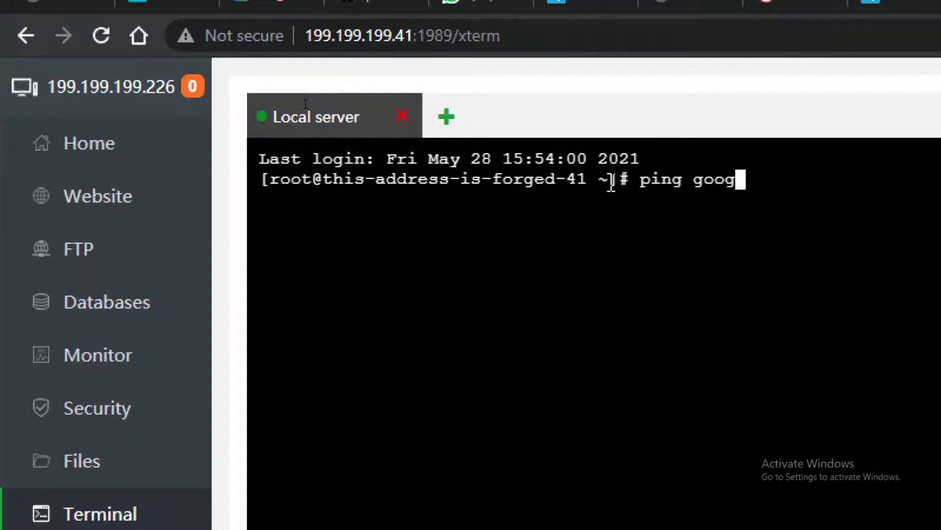
type("om")
key("Return")
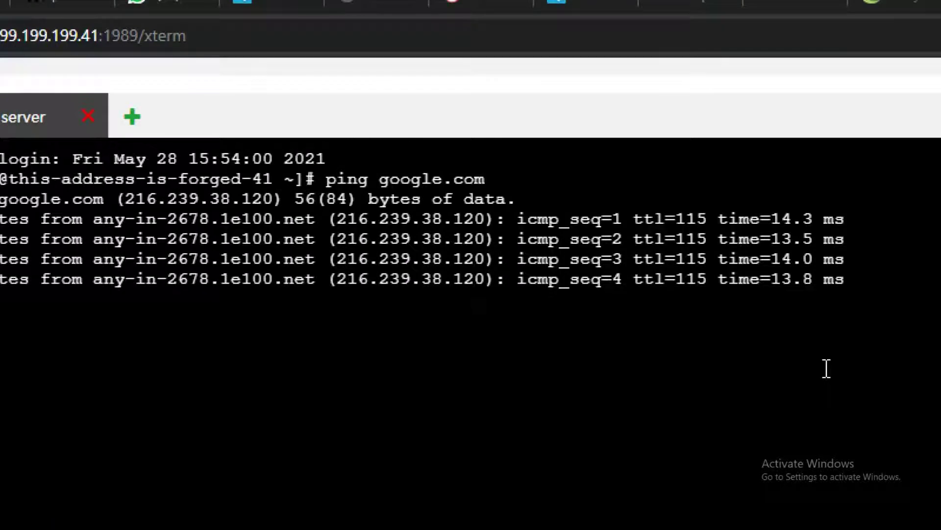
key("ctrl+c")
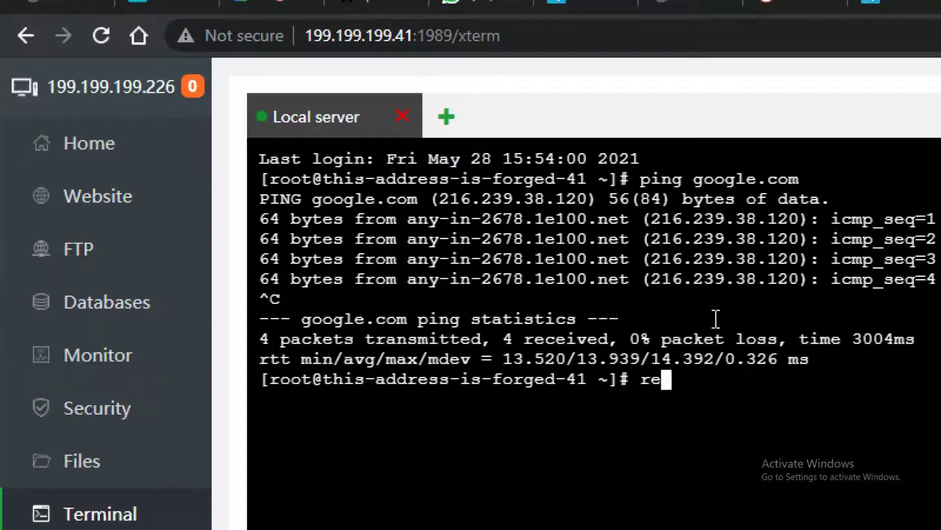
Issue 'reboot' on the server, then select the panel's address in the browser
key("Return")
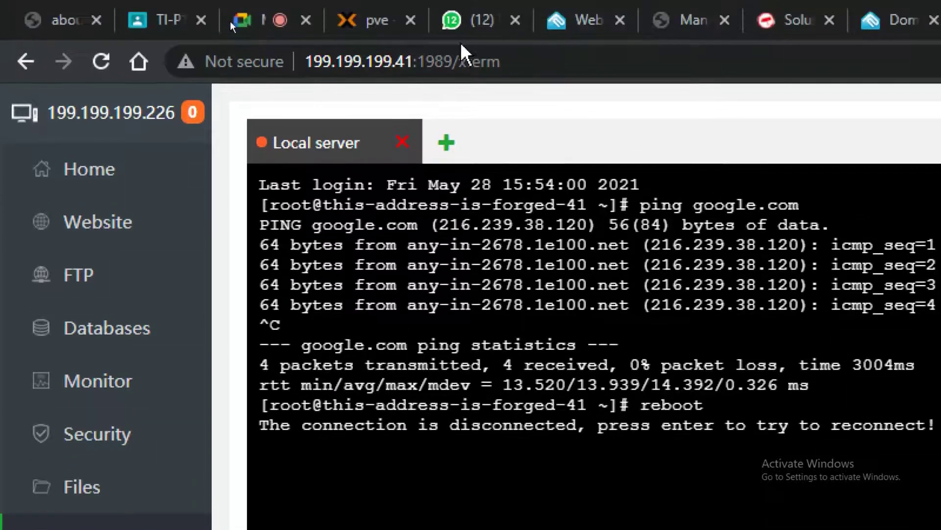
left_click(413, 60)
left_click(434, 61)
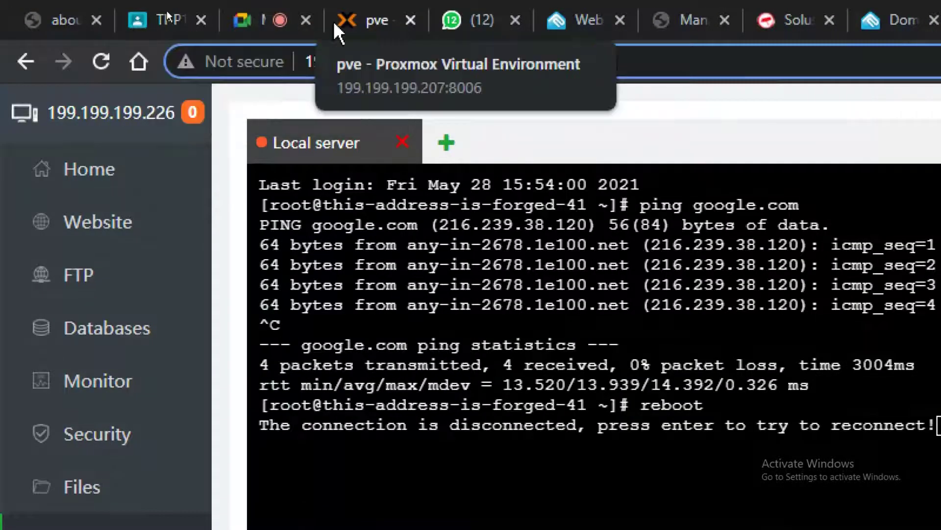
Log in as root on the panelcloud VM console and run 'ip ad', showing 199.199.199.181
left_click(355, 22)
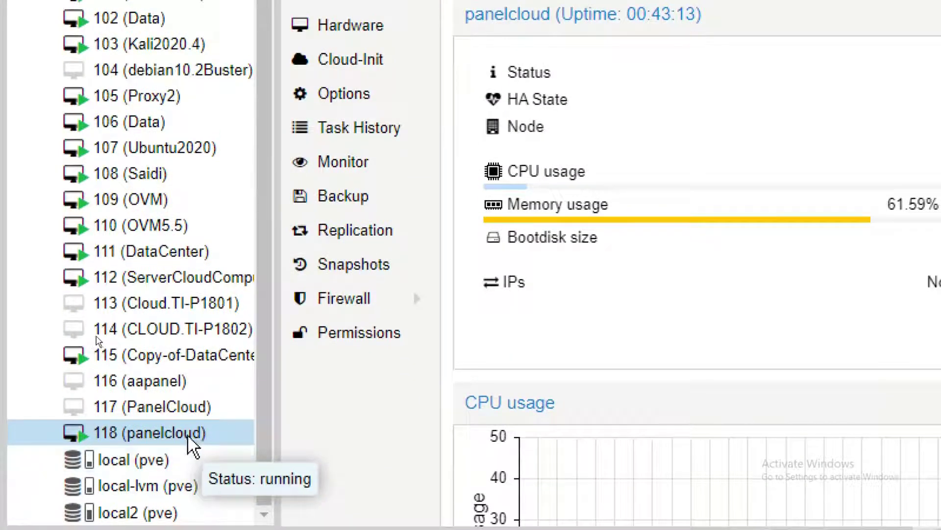
double_click(196, 429)
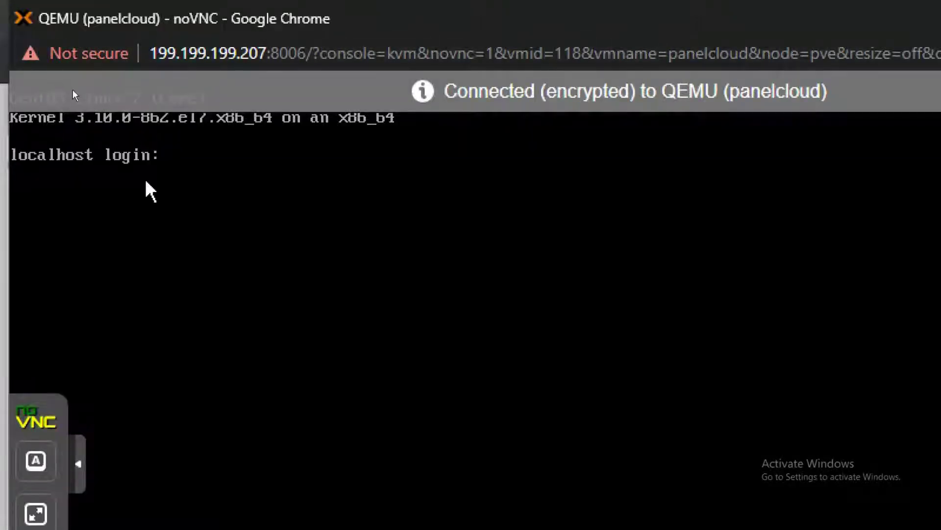
type("a")
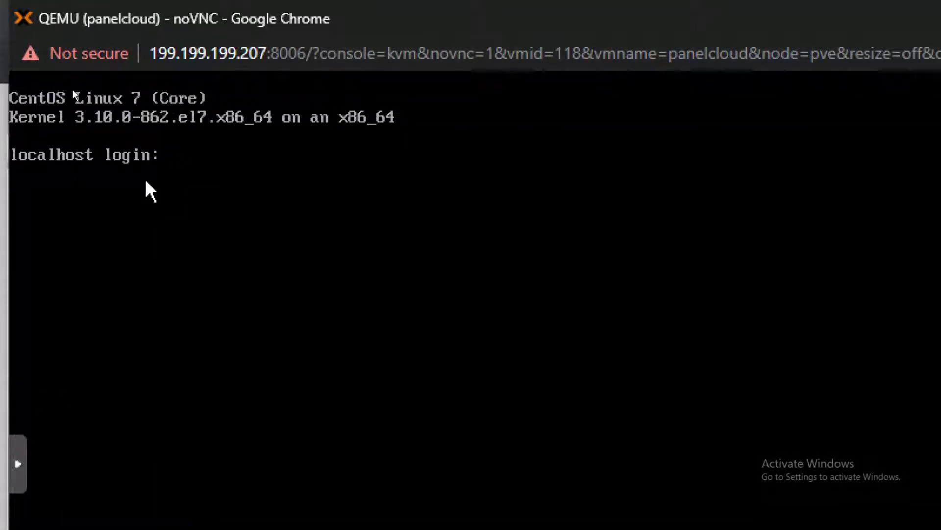
type("a")
type("root")
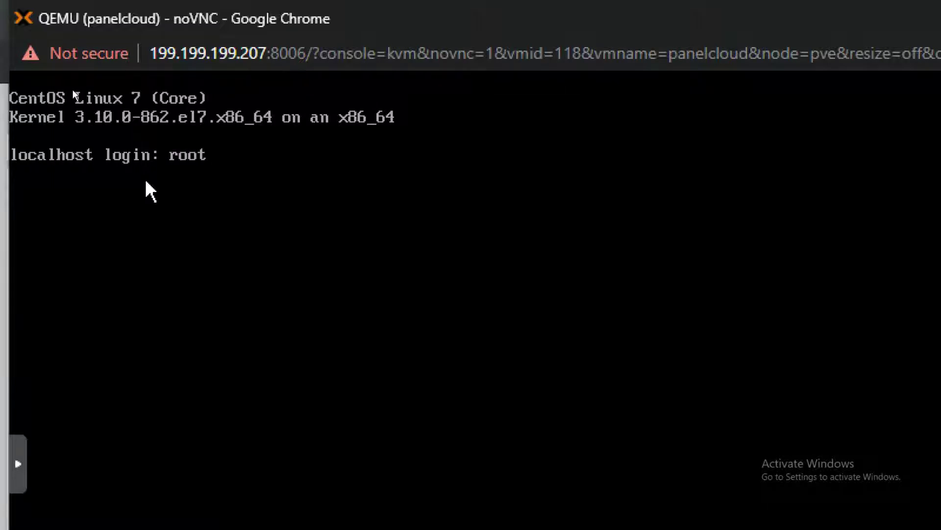
key("Return")
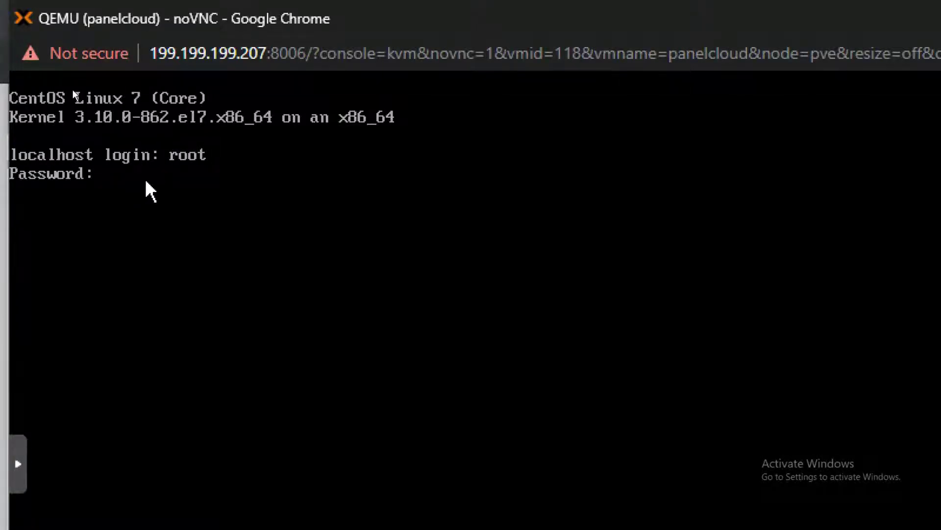
key("Return")
type("ip")
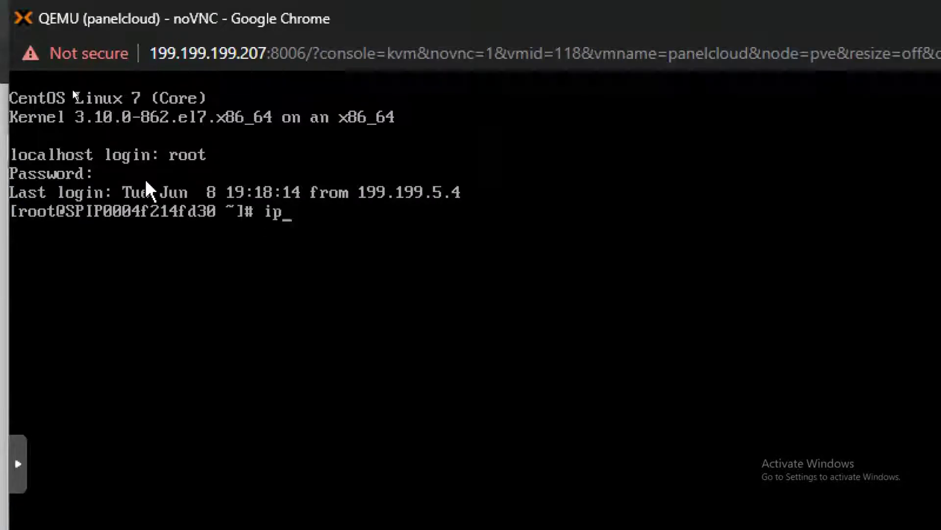
type(" ad")
key("Return")
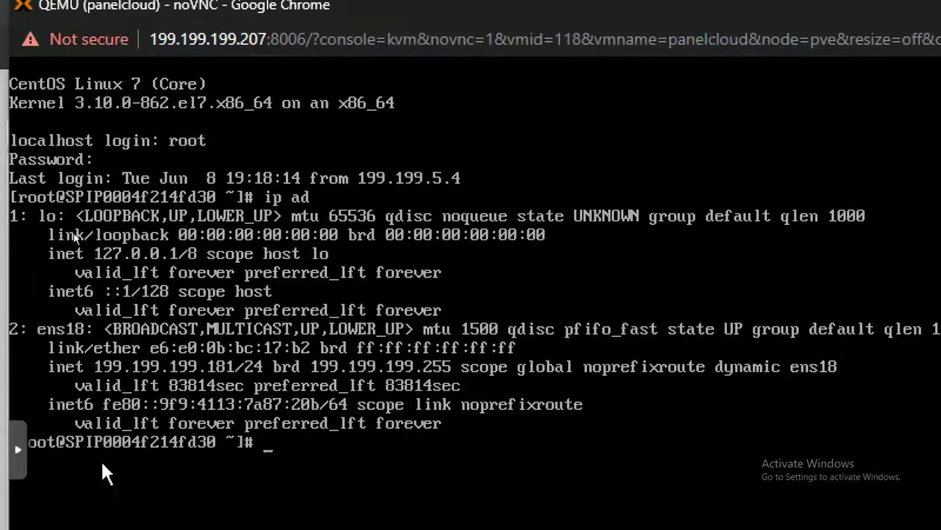
key("alt+Tab")
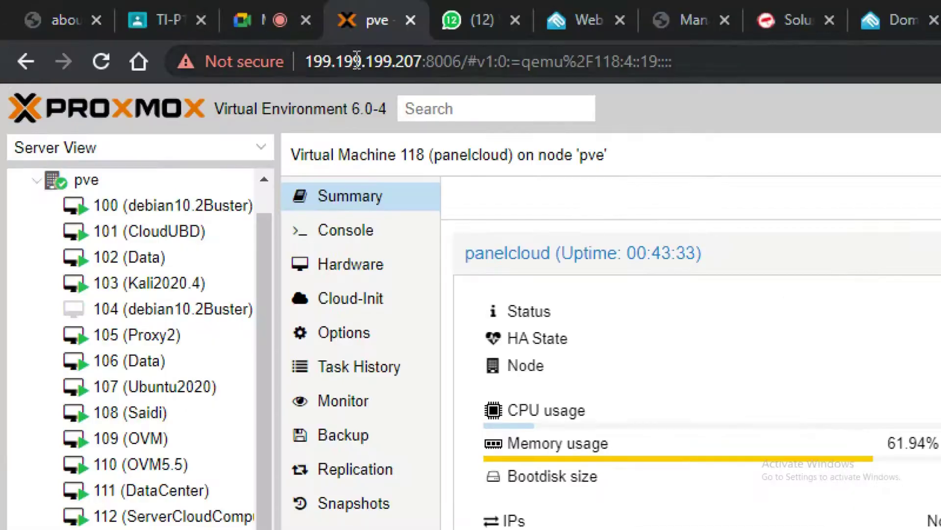
Enter 199.199.199.181 in the address bar, which lands on a Google search instead
left_click(357, 62)
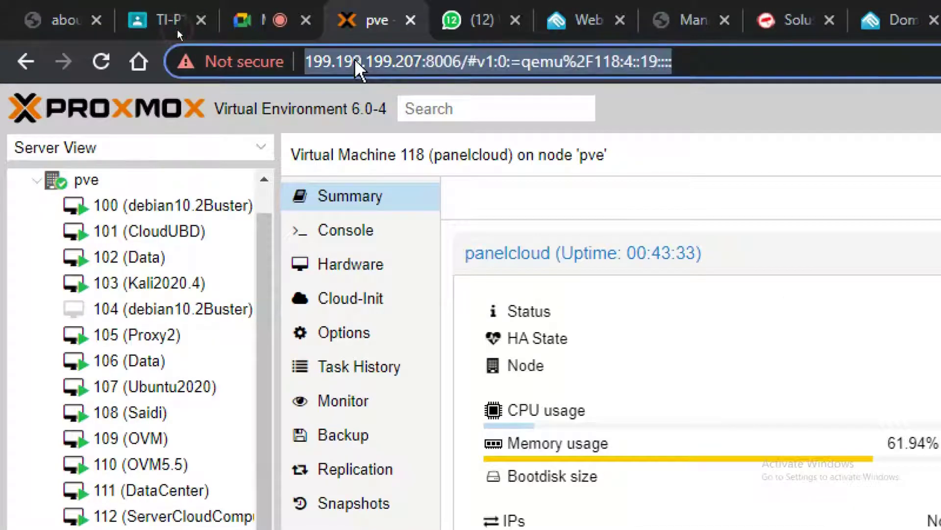
type("199")
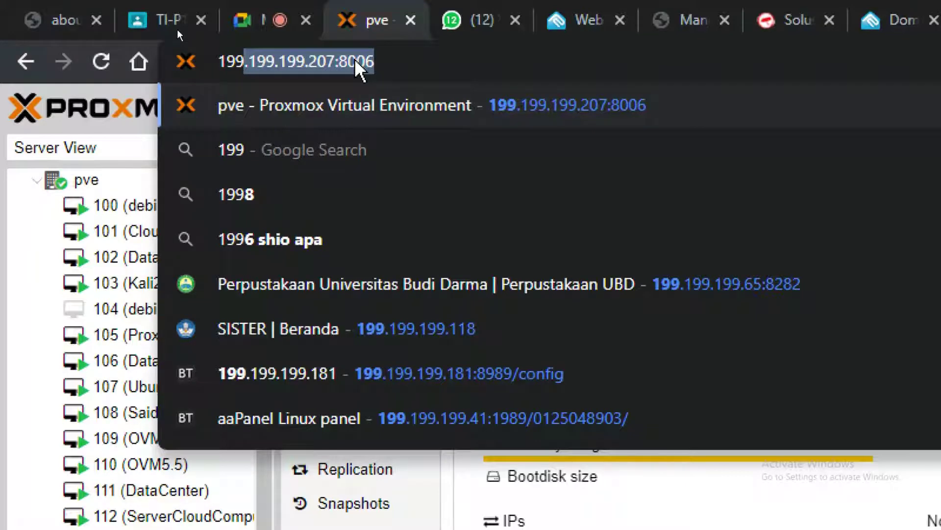
key("Down")
key("Down")
key("Down")
key("Down")
key("Down")
key("Down")
key("Down")
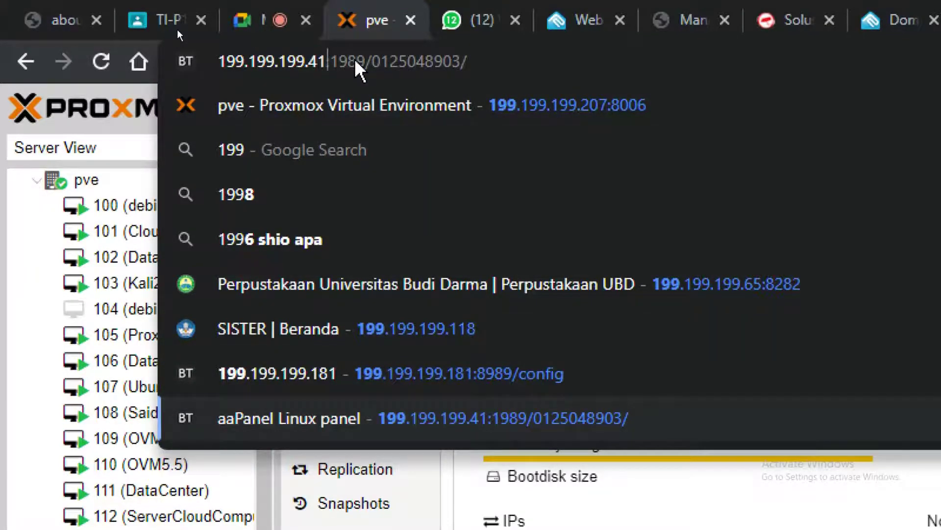
key("BackSpace")
key("BackSpace")
type("181")
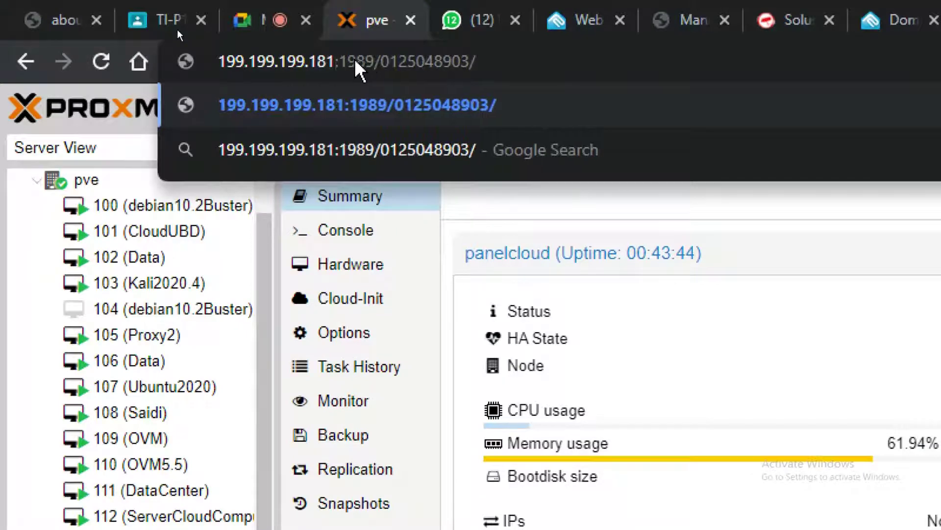
key("Return")
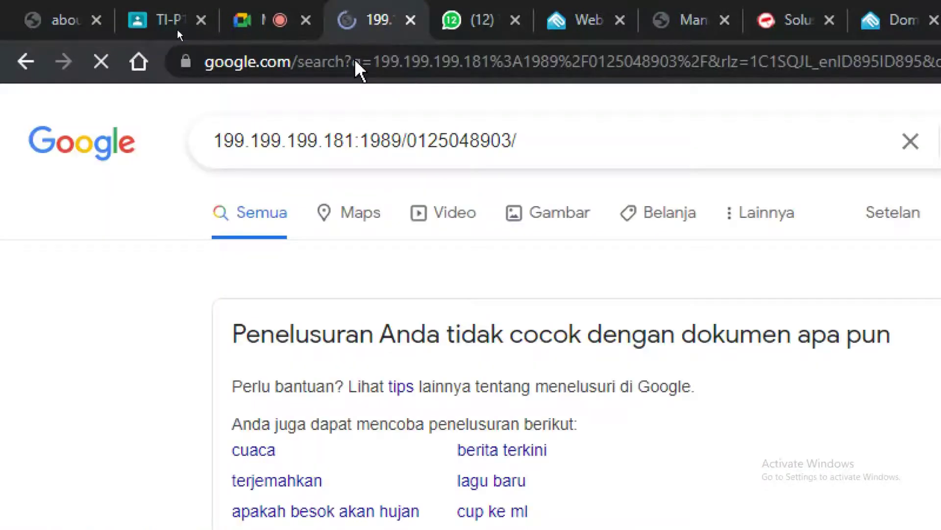
Retype 199.199.199.181 and highlight the :8989/config address suggestion
left_click(355, 62)
type("199")
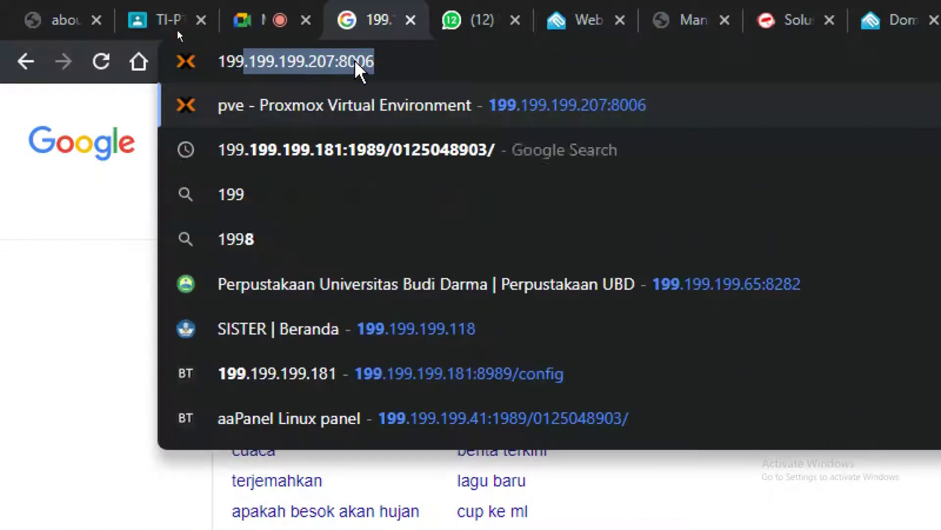
key("End")
key("BackSpace")
key("BackSpace")
key("BackSpace")
key("BackSpace")
key("BackSpace")
key("BackSpace")
key("BackSpace")
key("BackSpace")
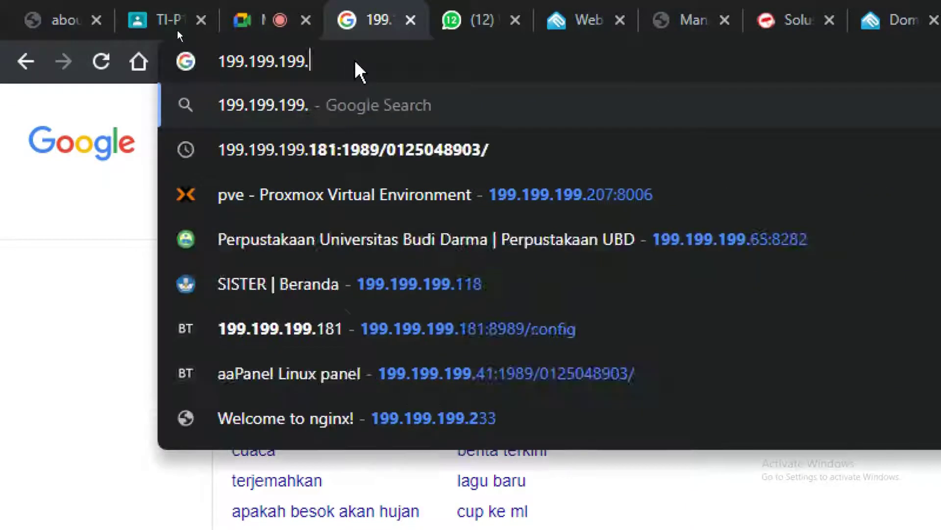
type("181")
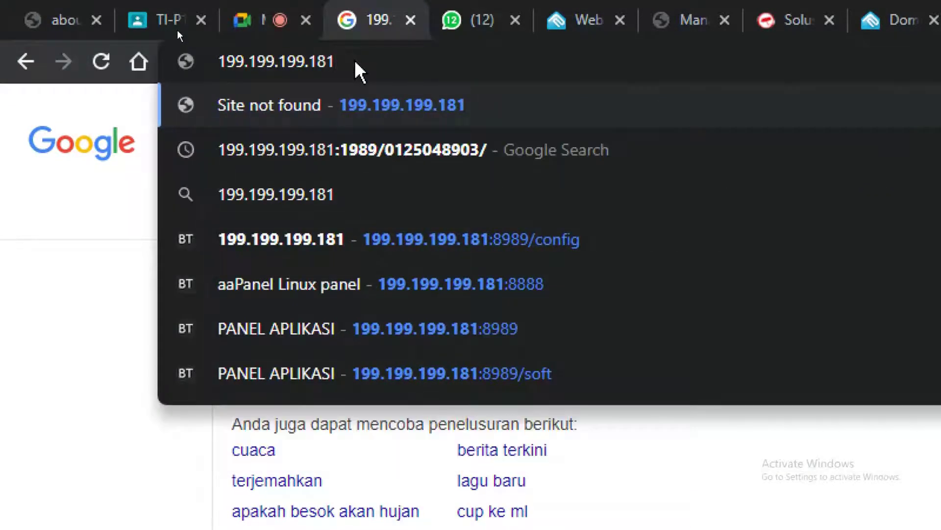
key("Down")
key("Down")
key("Down")
Load the panel on 199.199.199.181:8989 and open the Security Entrance config address
key("Return")
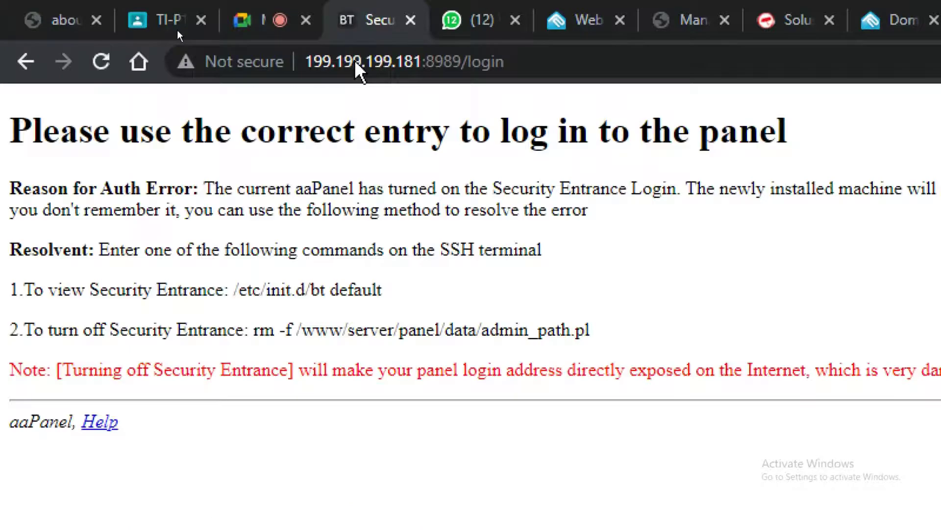
left_click(513, 59)
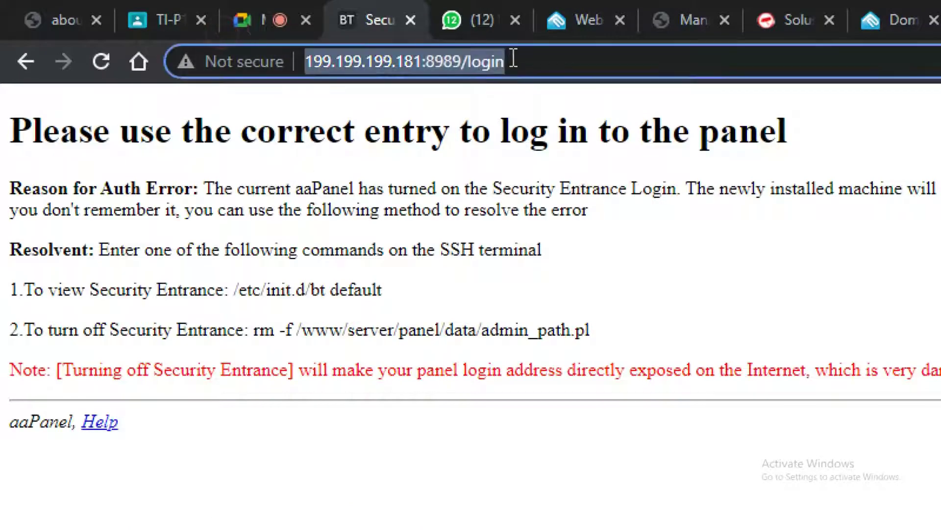
left_click(513, 59)
key("BackSpace")
key("BackSpace")
key("BackSpace")
key("BackSpace")
key("BackSpace")
key("BackSpace")
key("BackSpace")
key("BackSpace")
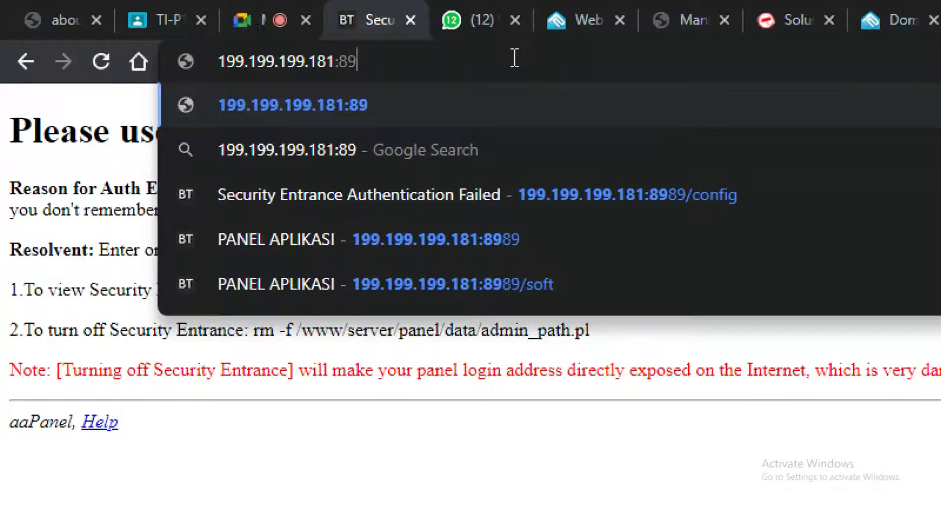
key("BackSpace")
key("BackSpace")
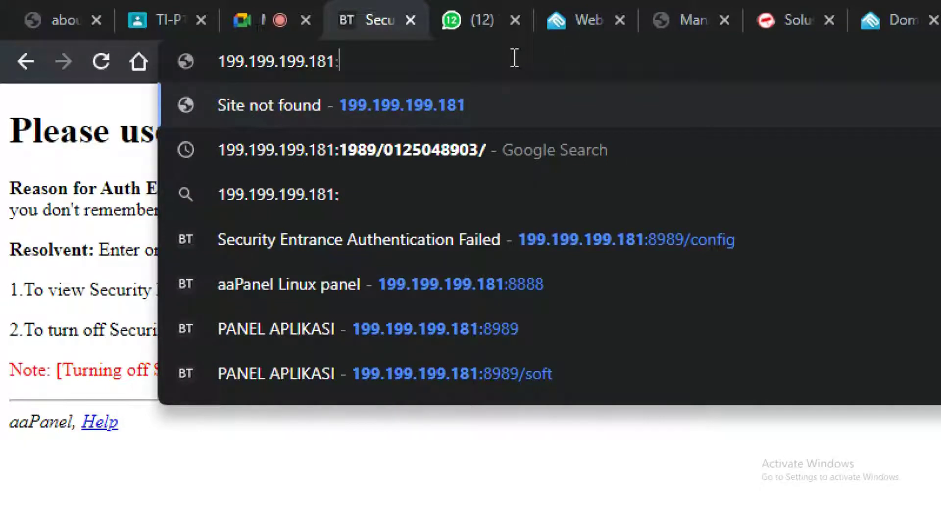
key("Down")
key("Down")
key("Down")
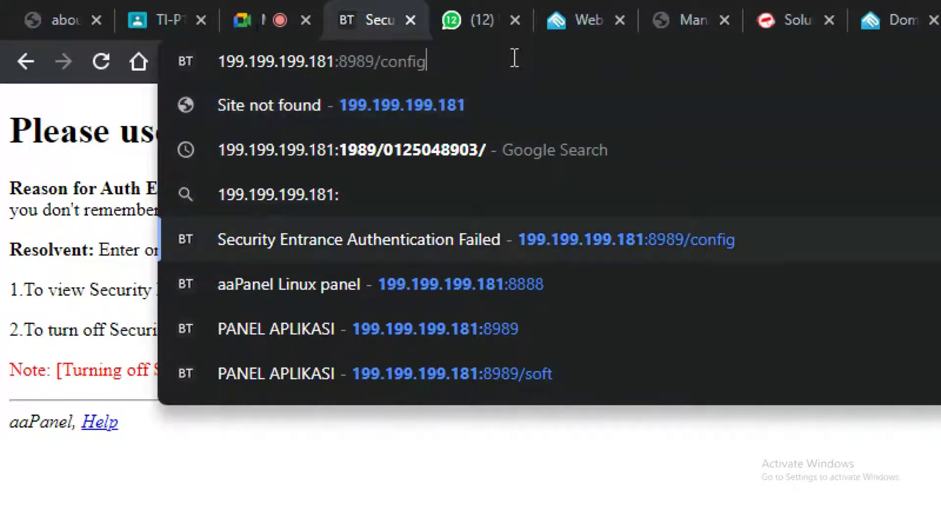
key("Return")
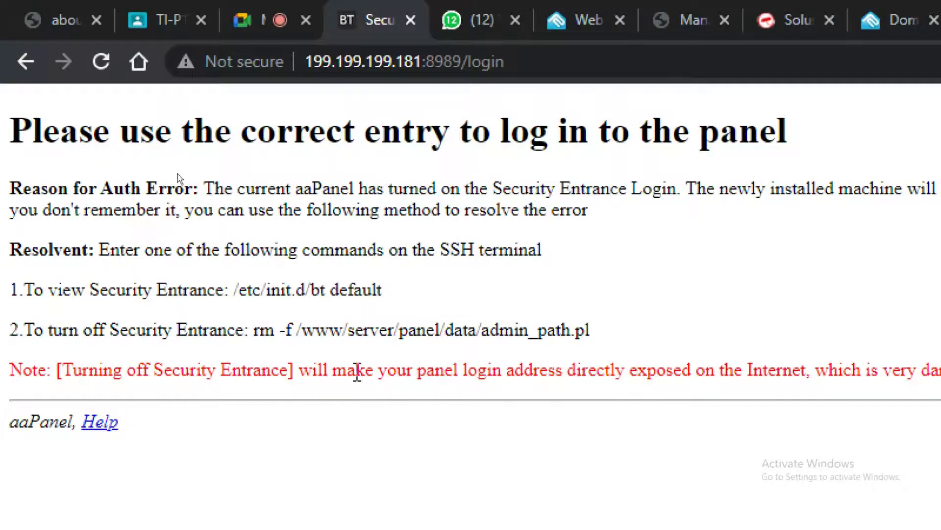
Copy '/etc/init.d/bt default' from the Security Entrance error page
left_click_drag(377, 290, 234, 293)
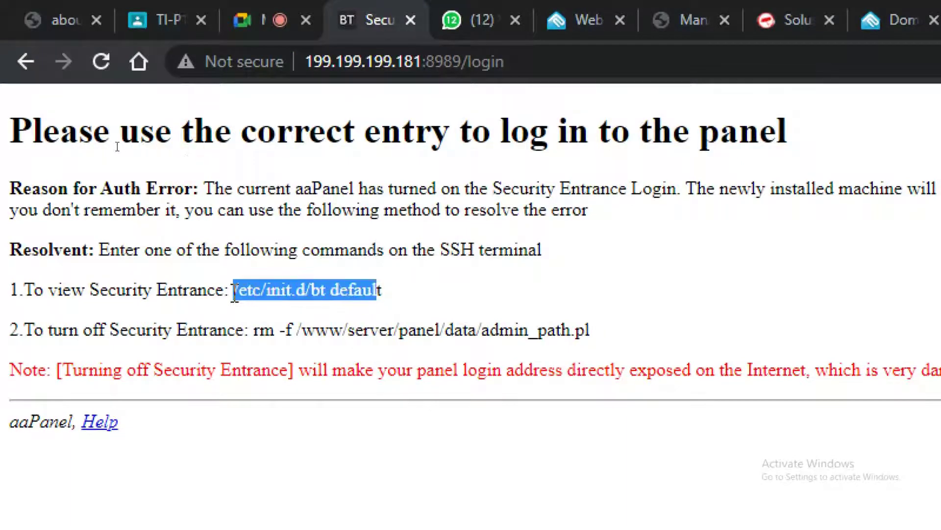
right_click(252, 294)
left_click(273, 311)
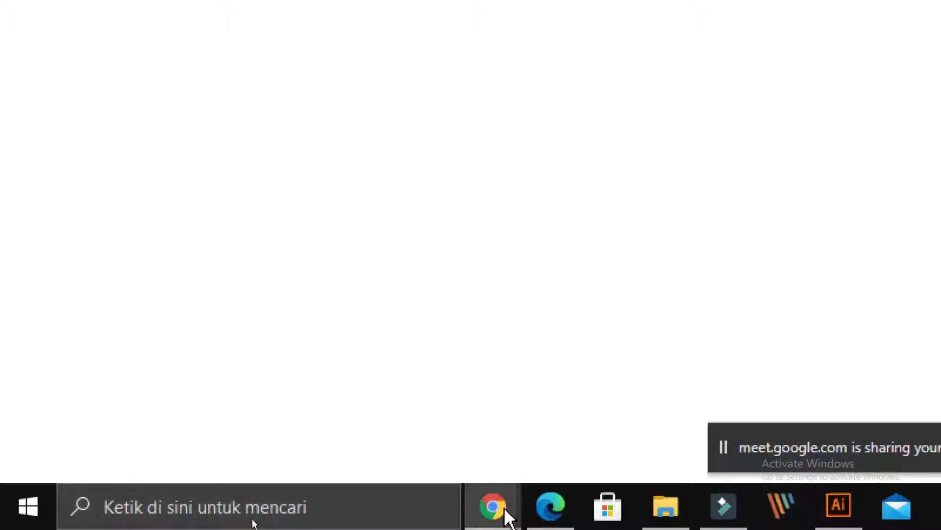
Bring the Security Entrance page window forward from the taskbar previews
left_click(508, 517)
left_click(539, 392)
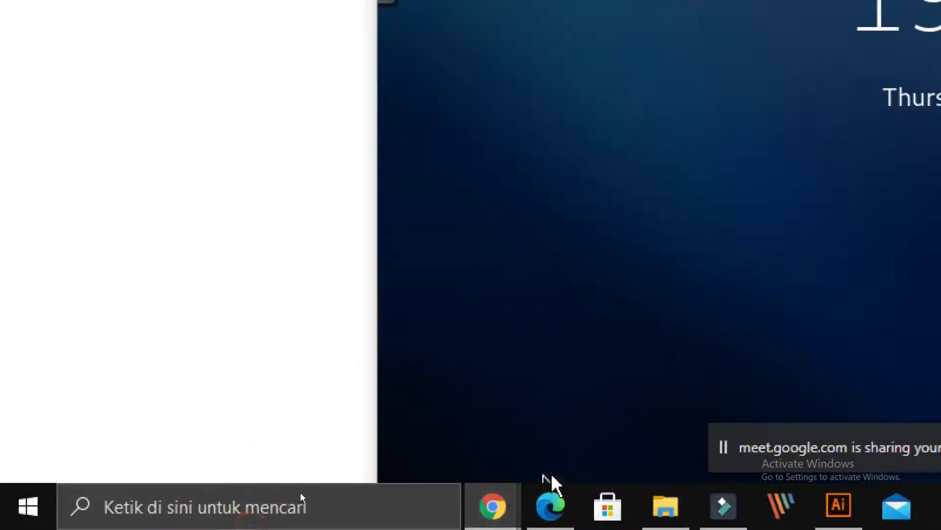
left_click(493, 507)
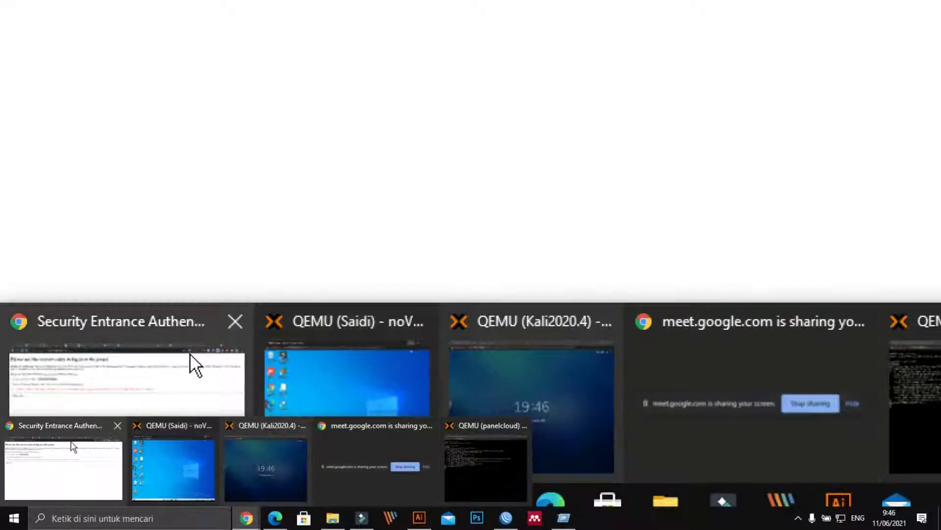
left_click(137, 353)
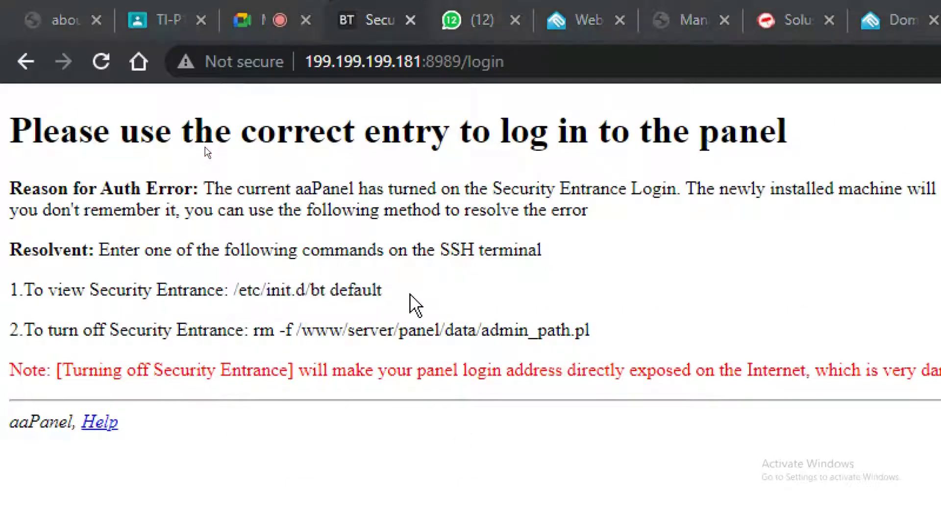
Find PuTTY in the Start menu and open its configuration for 199.199.199.181 port 22
key("super")
type("remote")
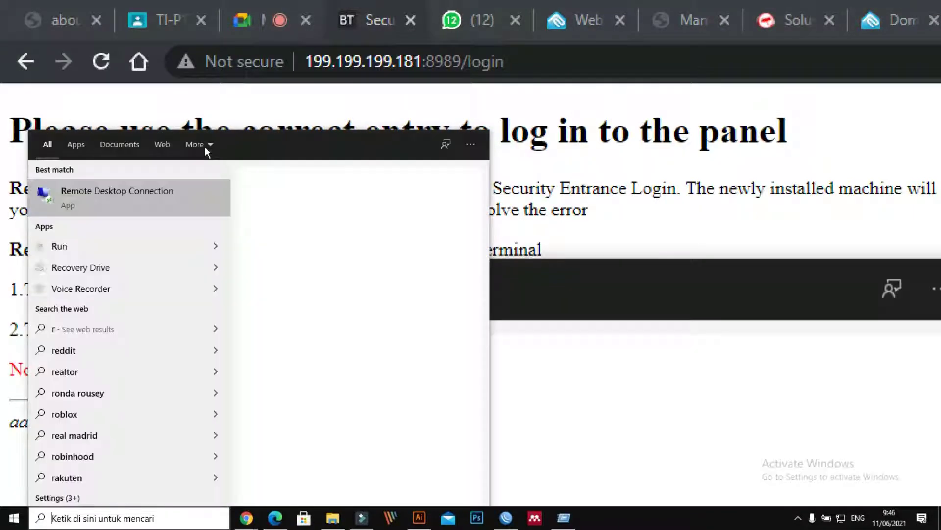
key("BackSpace")
key("BackSpace")
key("BackSpace")
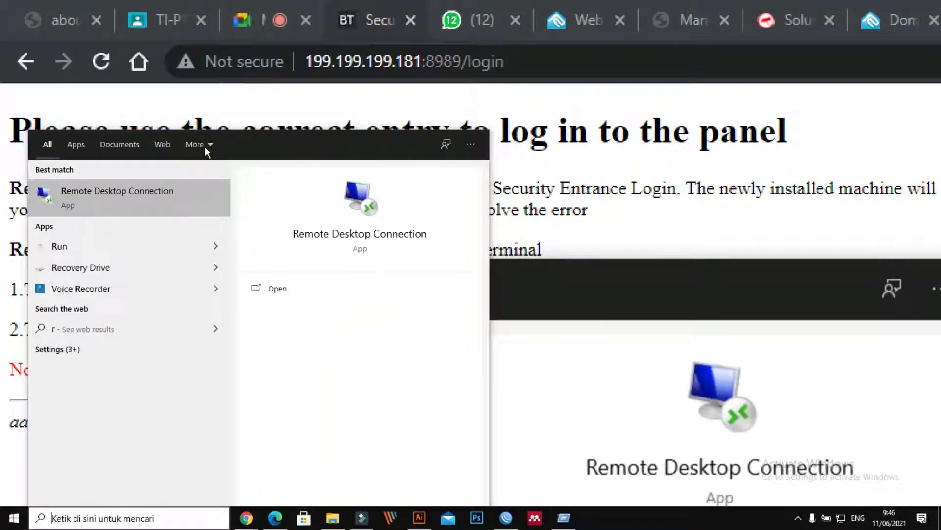
type("putt")
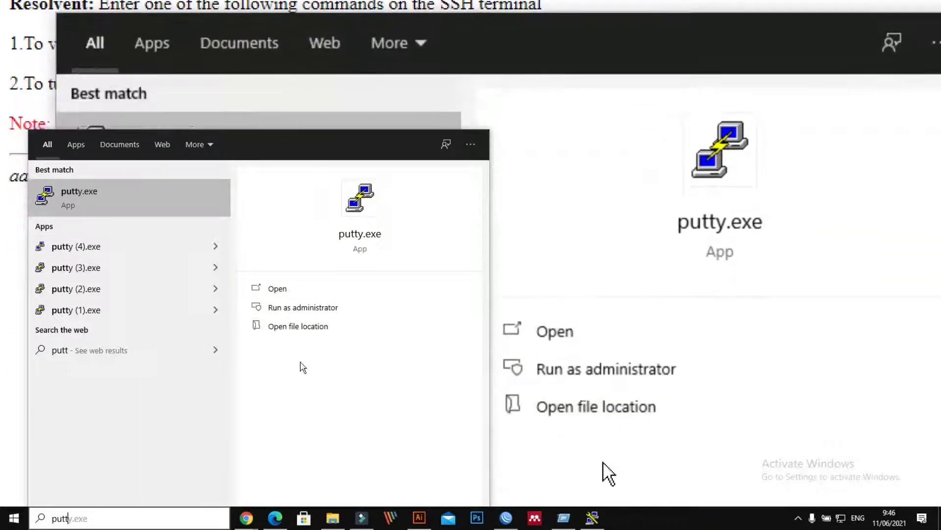
key("Escape")
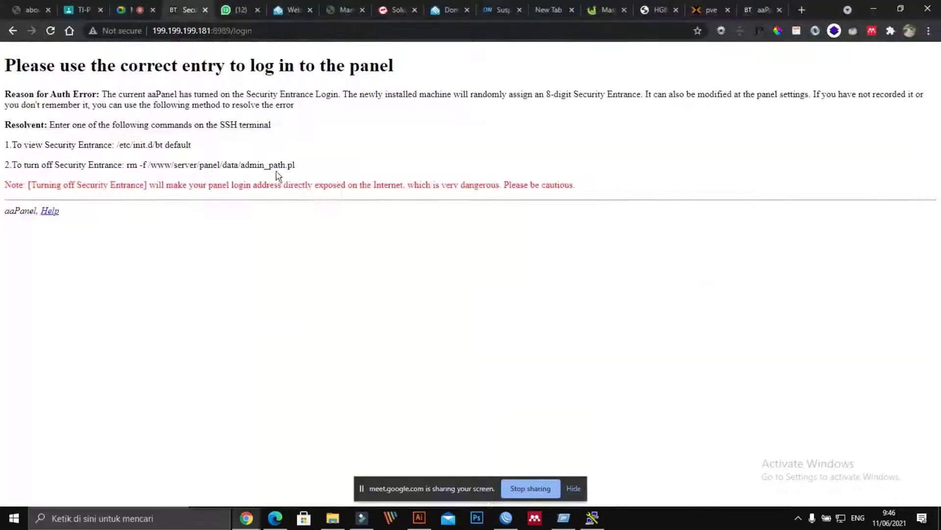
left_click(592, 518)
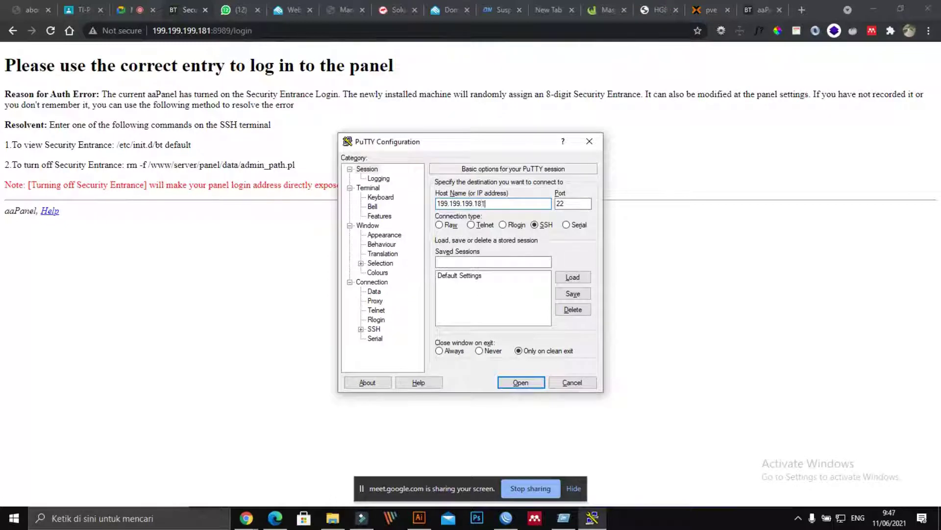
Open the SSH session and log in to the server as root
key("Return")
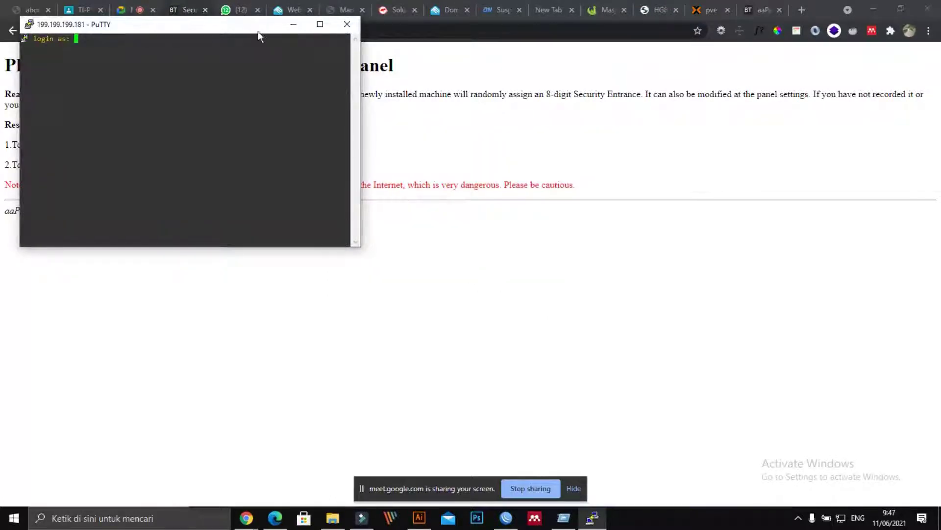
left_click_drag(258, 31, 648, 149)
type("root")
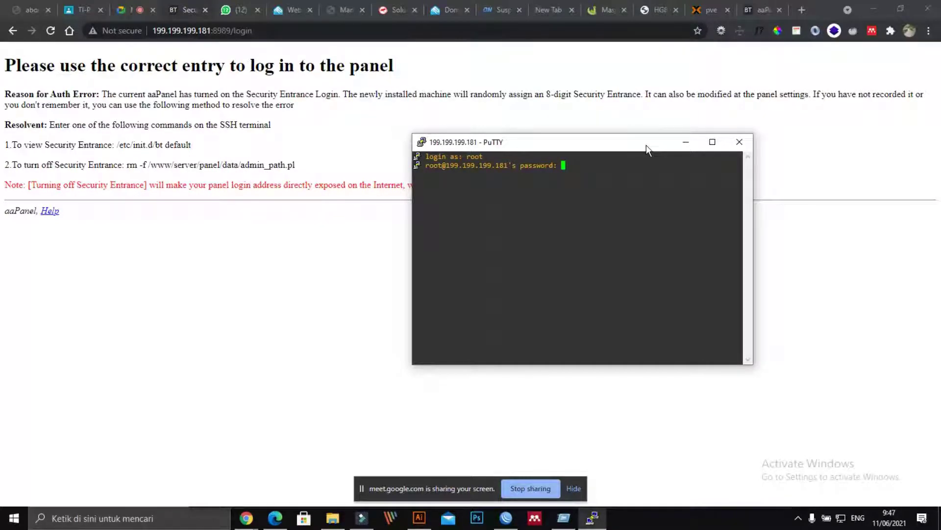
key("Return")
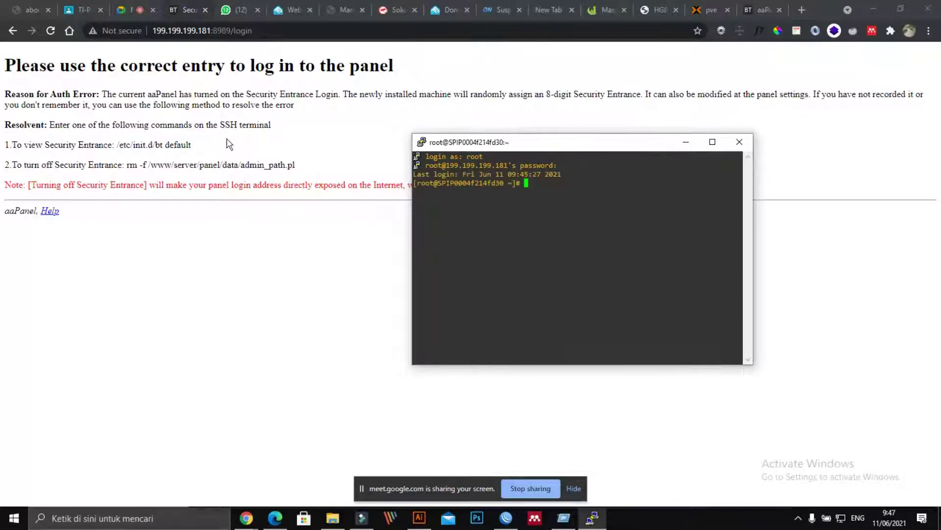
left_click_drag(206, 144, 120, 145)
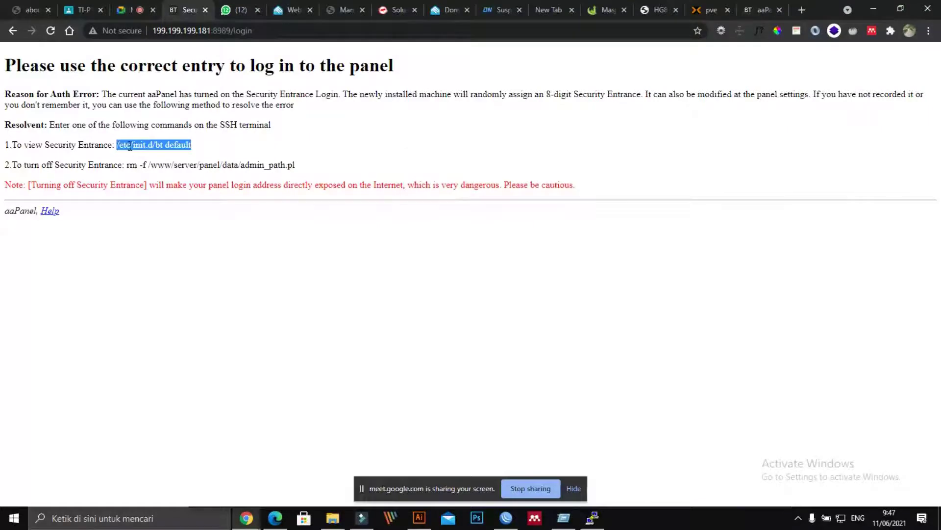
right_click(130, 145)
left_click(145, 156)
key("alt+Tab")
right_click(611, 233)
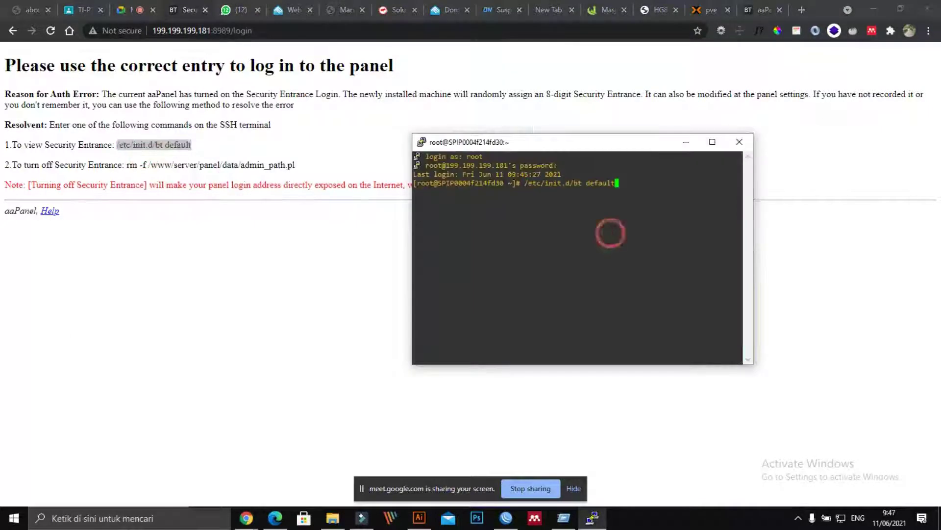
key("Return")
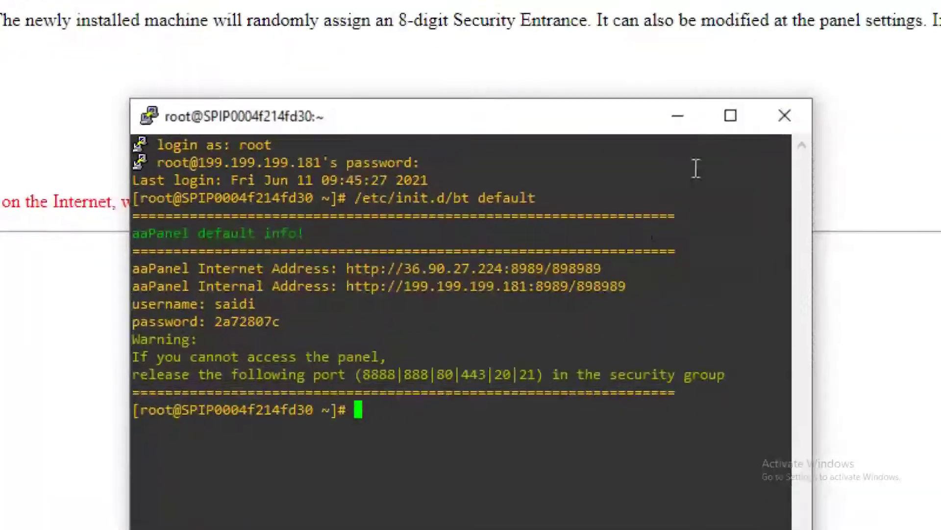
left_click_drag(632, 289, 354, 286)
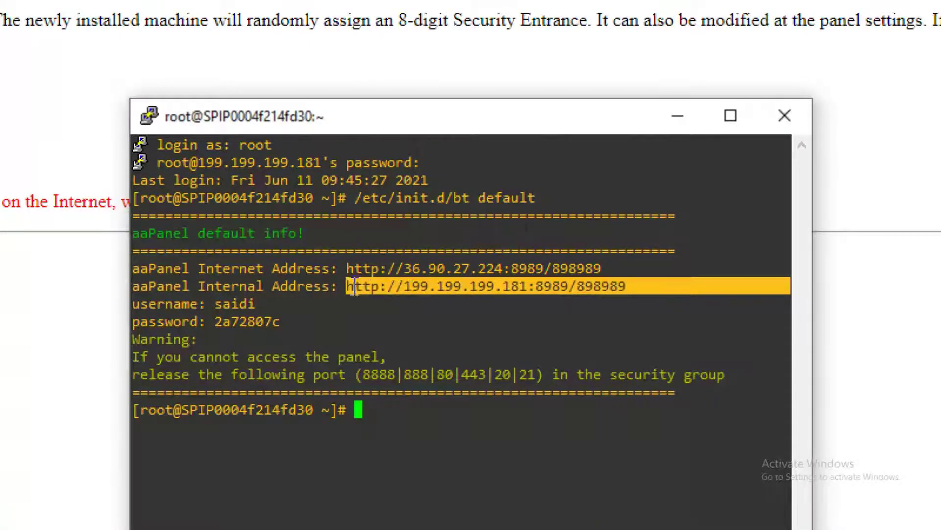
right_click(378, 286)
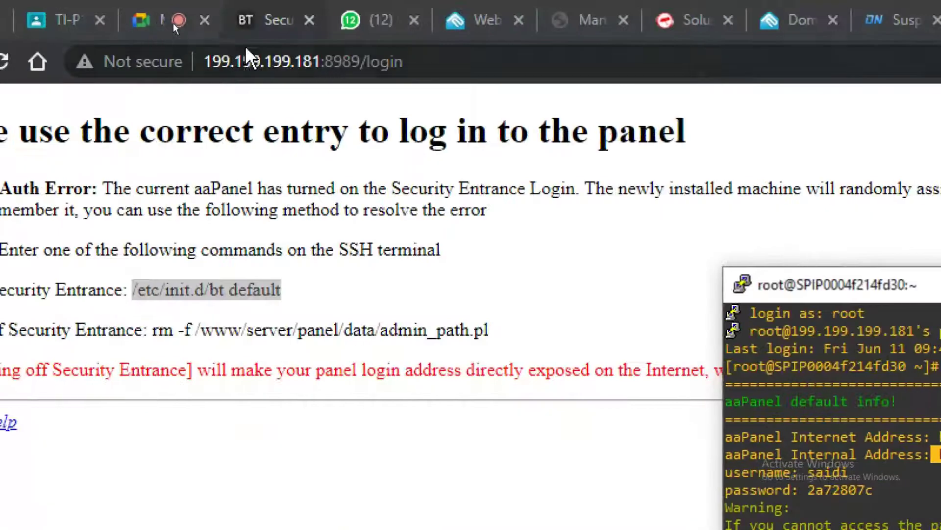
Load the aaPanel security entrance address in Chrome and log in with the saved panel login
left_click(265, 57)
key("ctrl+v")
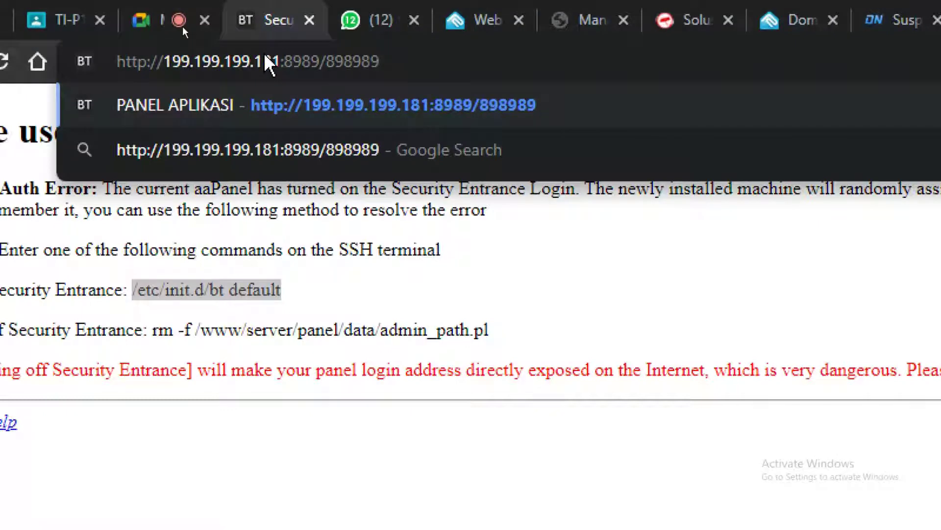
key("Return")
left_click(790, 347)
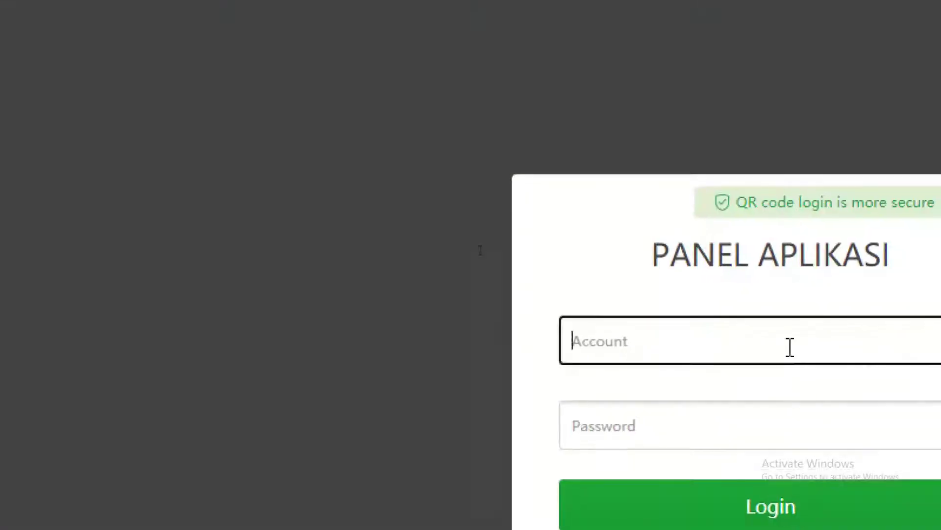
left_click(787, 407)
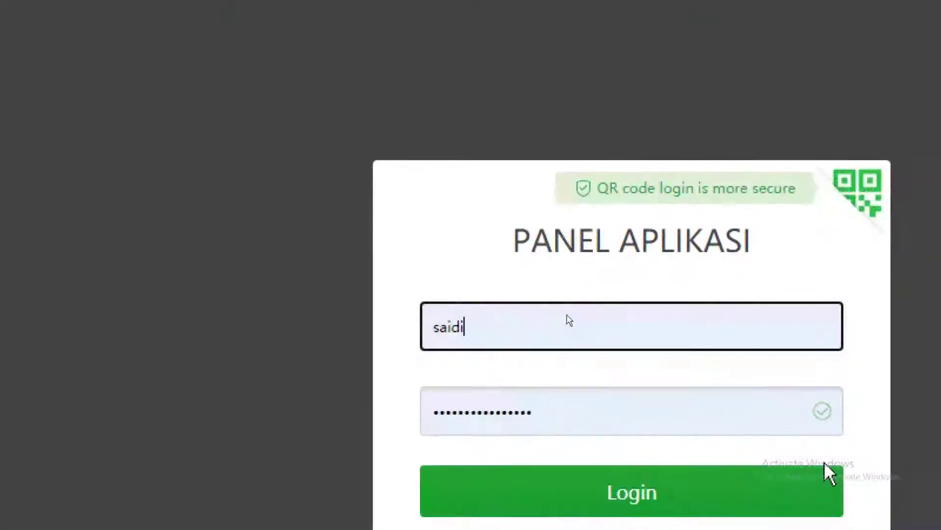
left_click(824, 467)
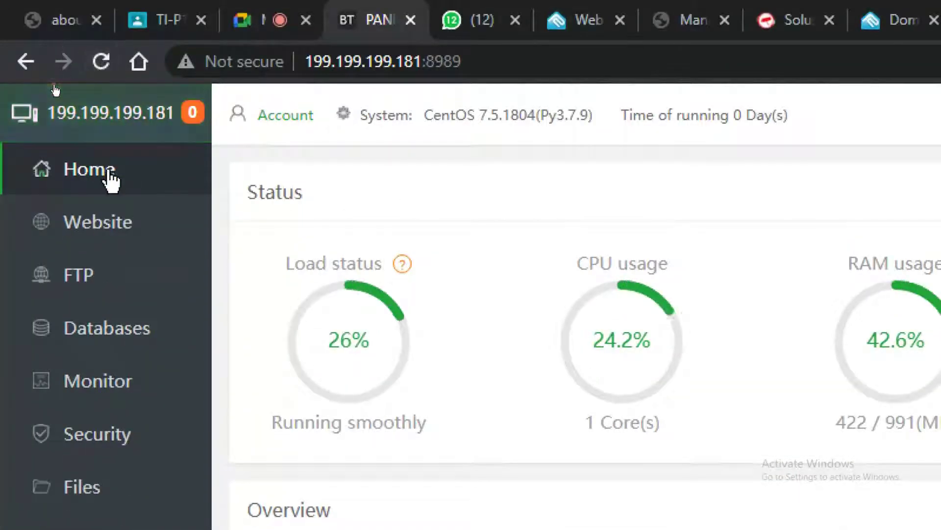
Check the Website list, then return to the home dashboard showing 1 site and MySQL 5.7.34
left_click(111, 178)
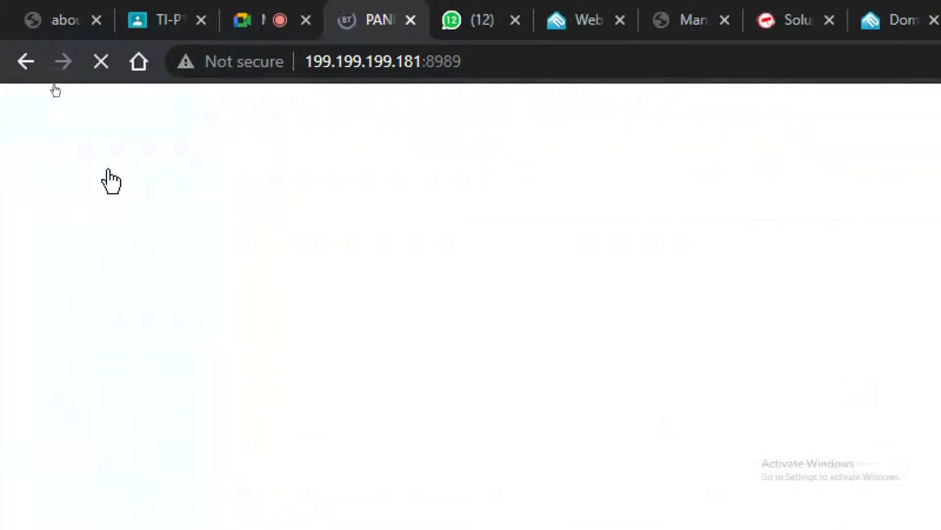
left_click(93, 218)
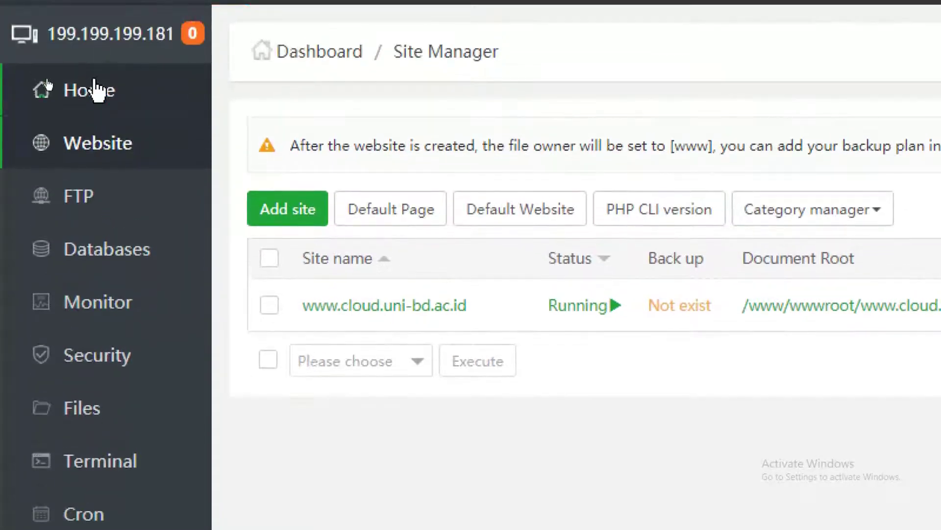
left_click(93, 90)
scroll(486, 355, "down", 3)
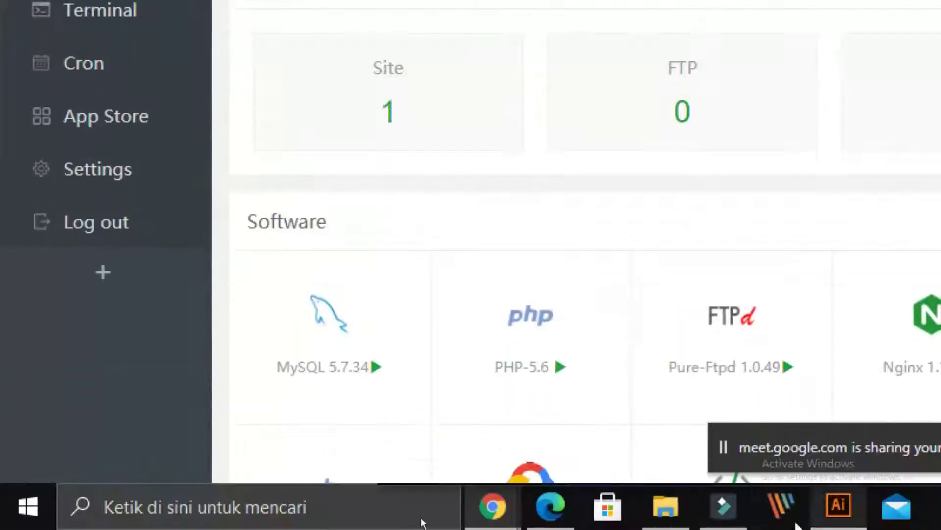
scroll(809, 324, "down", 5)
Start a one-click WordPress deployment, paste the domain copied from a recent ping command, and submit
left_click(738, 132)
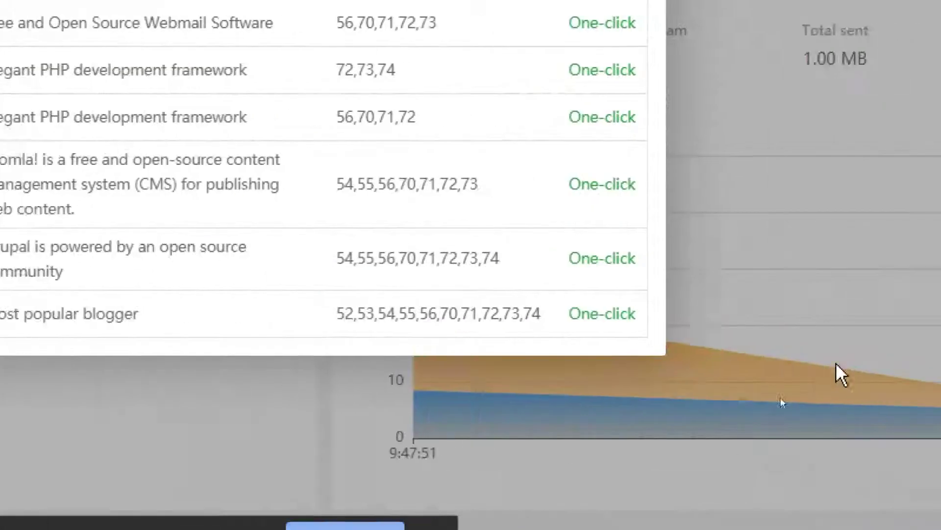
left_click(602, 315)
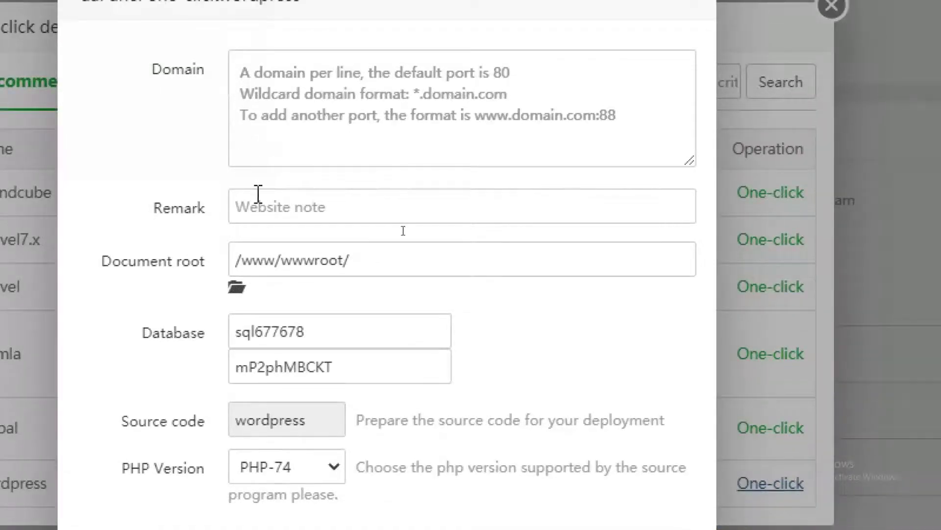
key("super+r")
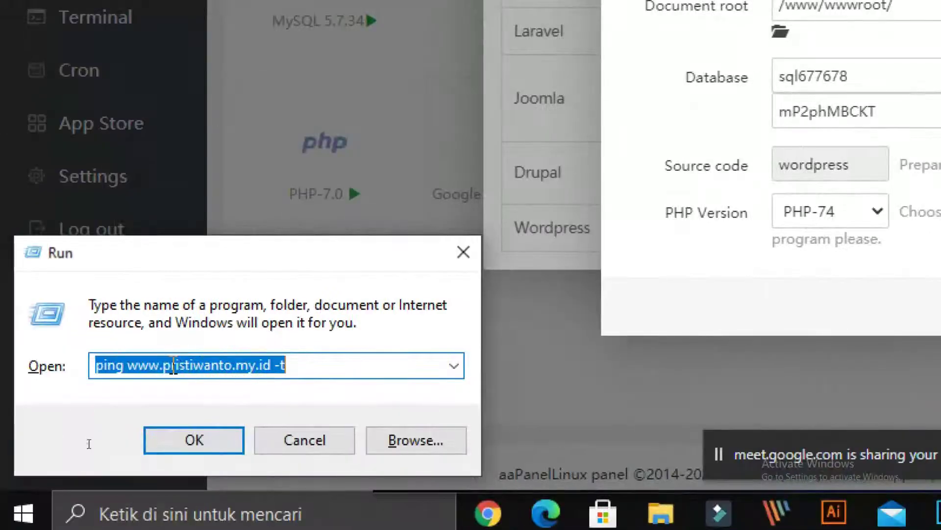
left_click(173, 366)
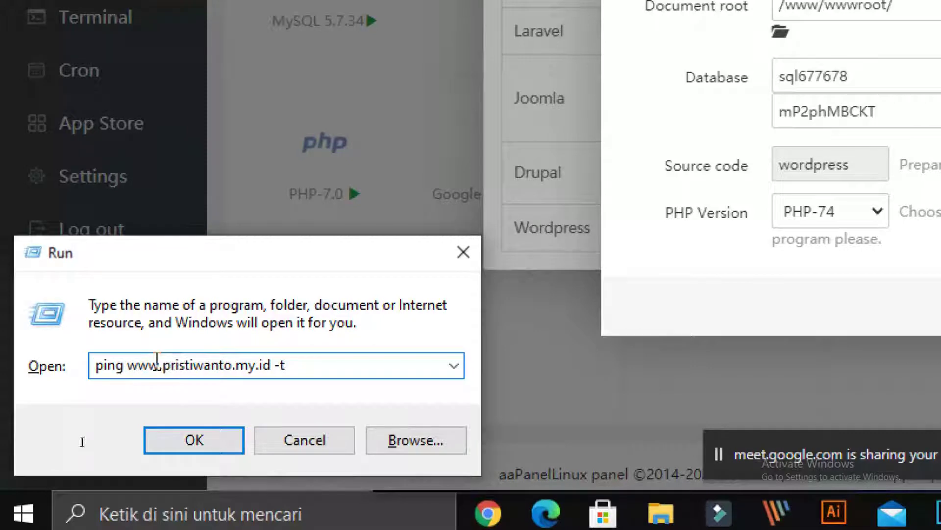
left_click_drag(126, 365, 278, 365)
key("ctrl+c")
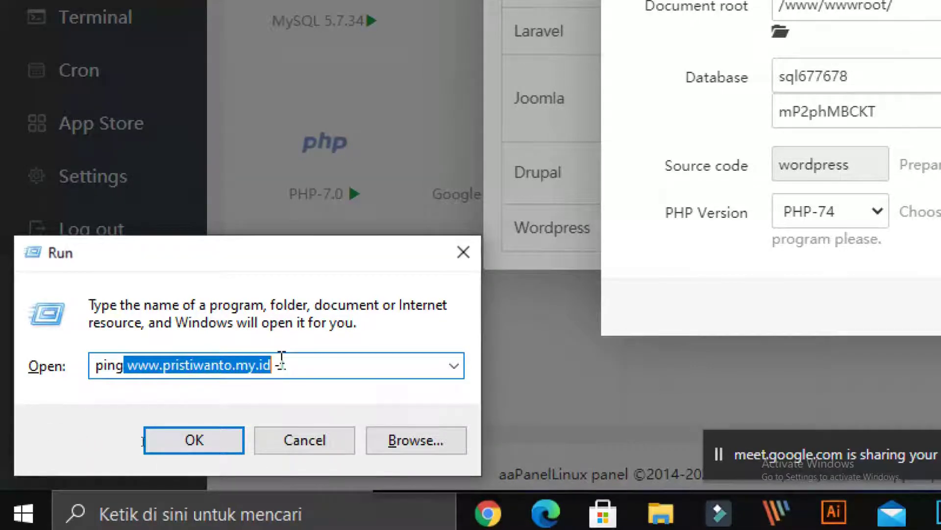
key("Escape")
left_click(680, 243)
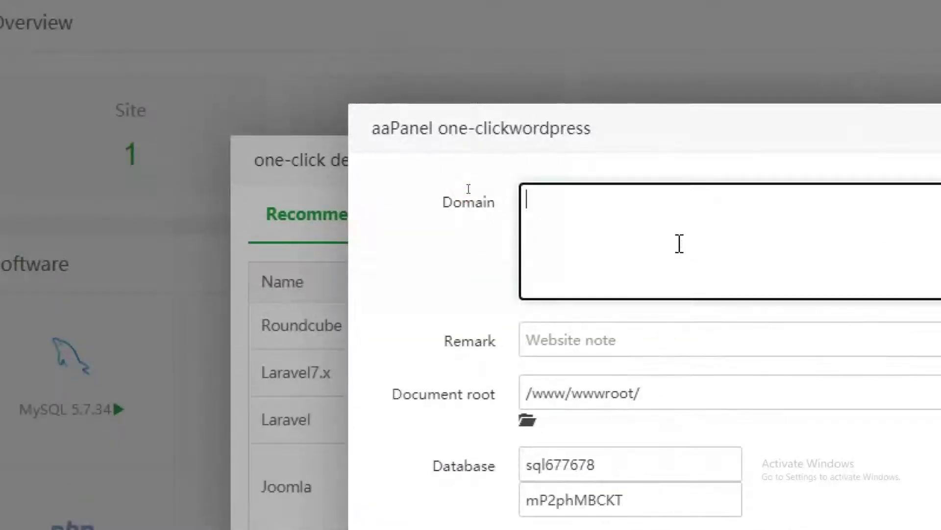
key("ctrl+v")
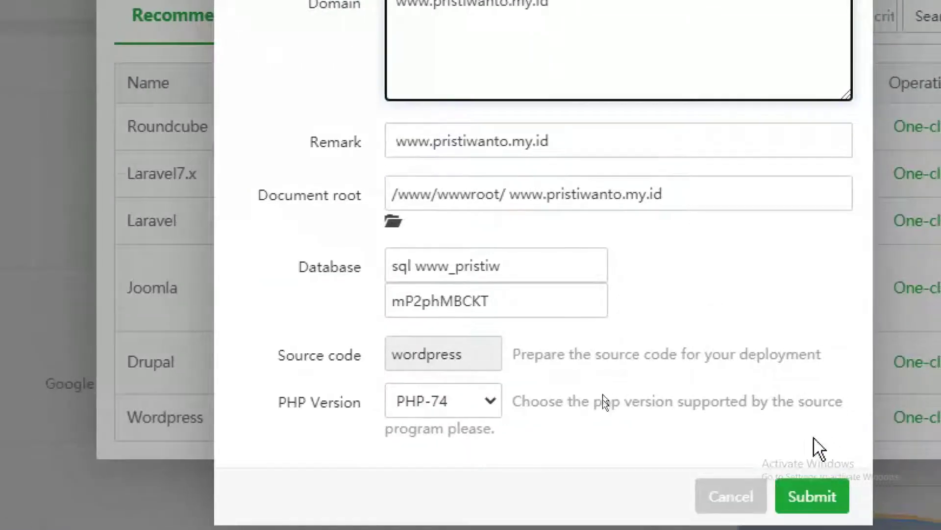
left_click(813, 494)
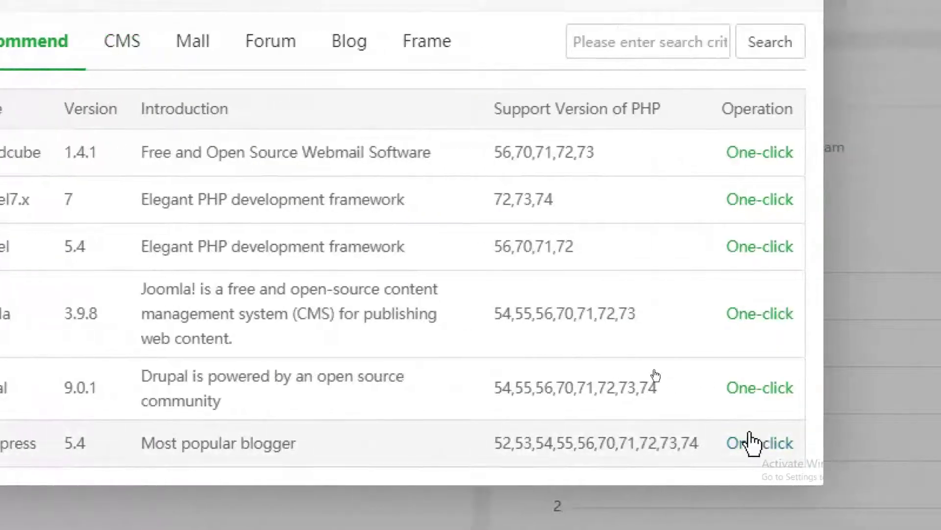
left_click(926, 438)
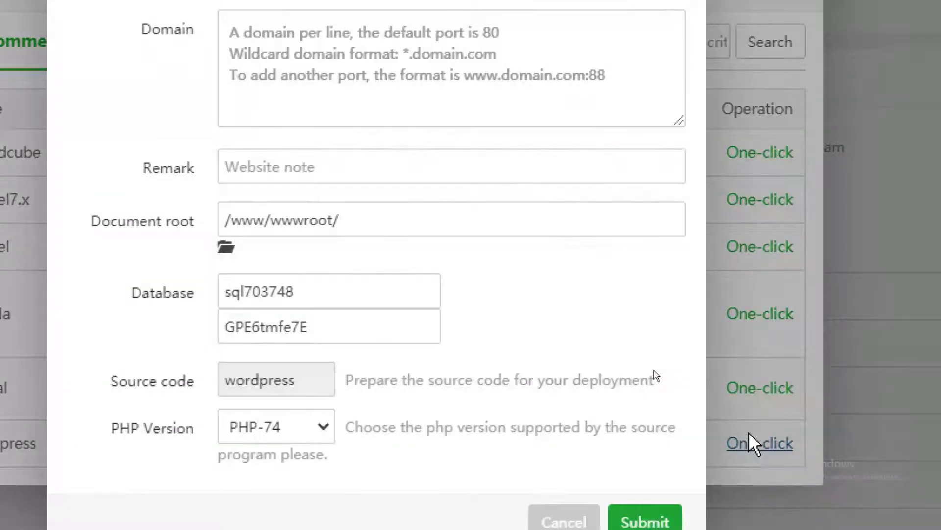
left_click(309, 83)
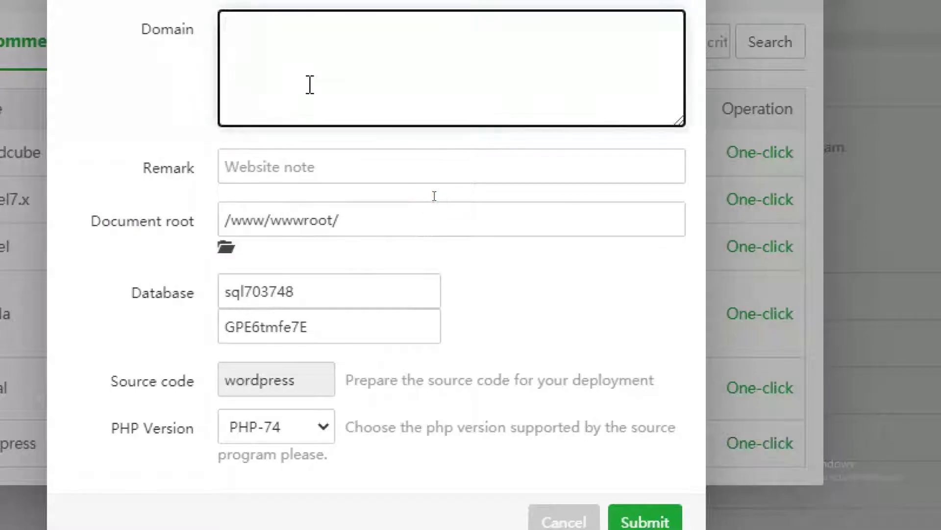
type("www.saidi.")
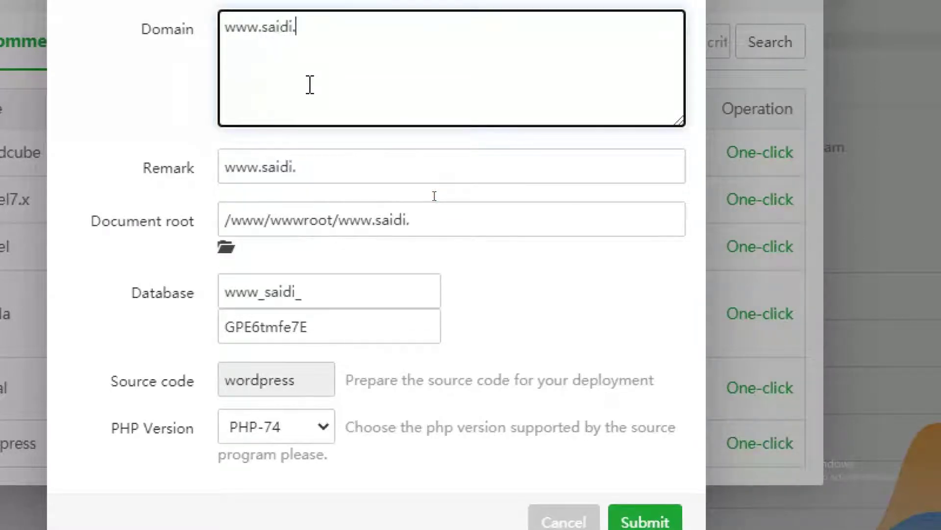
type("my.id")
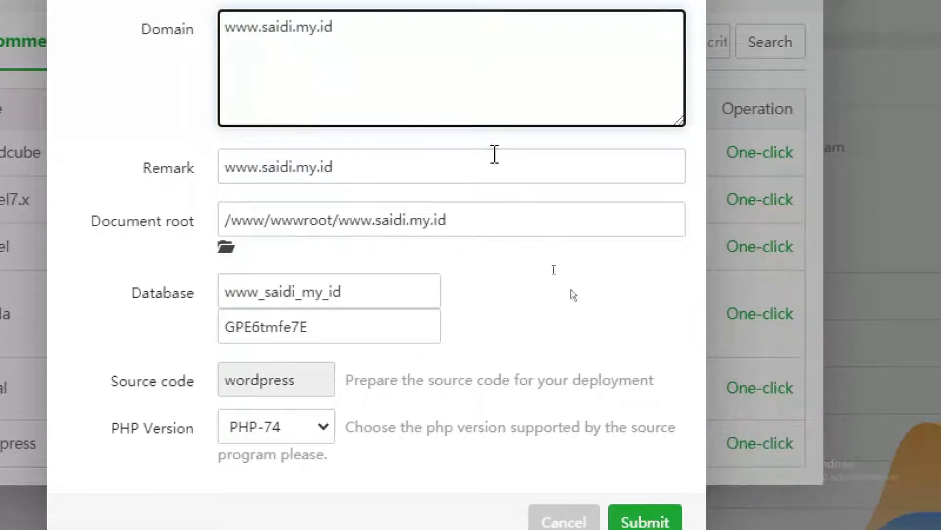
scroll(625, 425, "down", 1)
left_click(640, 473)
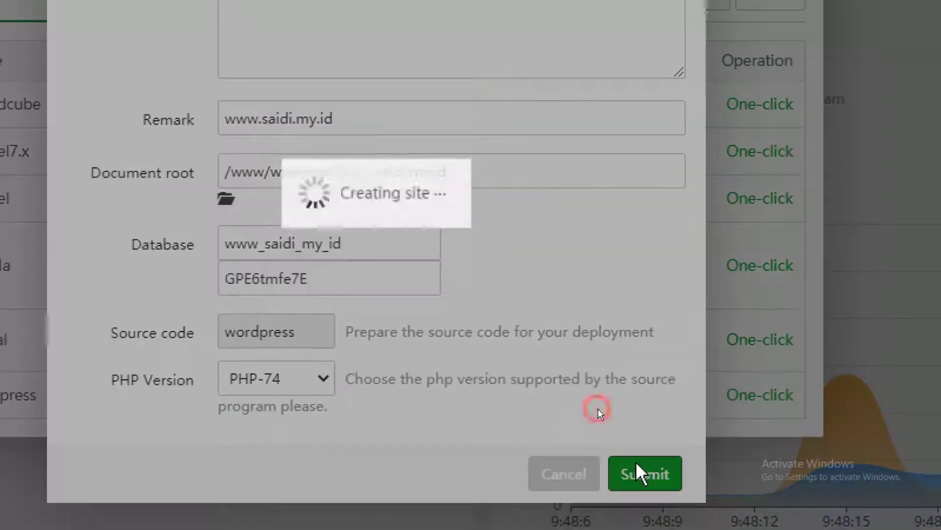
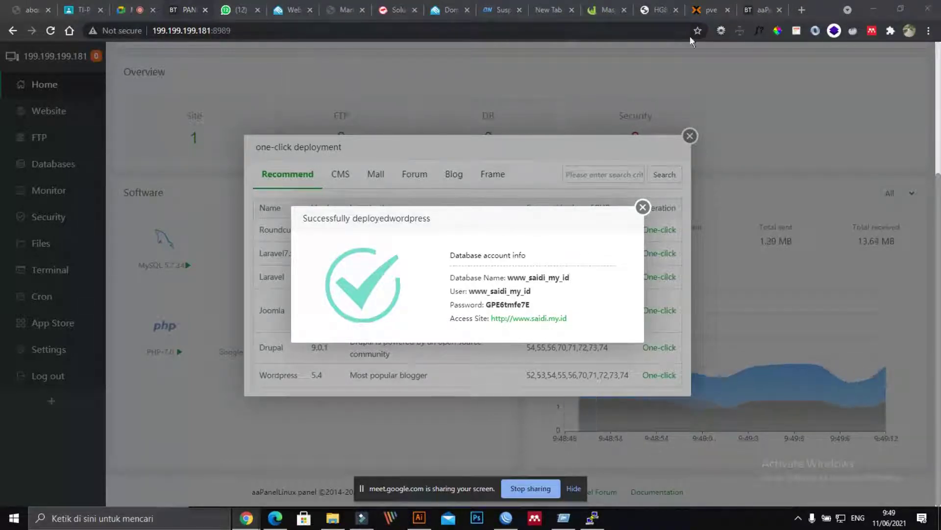
Dismiss the PicPick update prompt and close PicPick
key("Print")
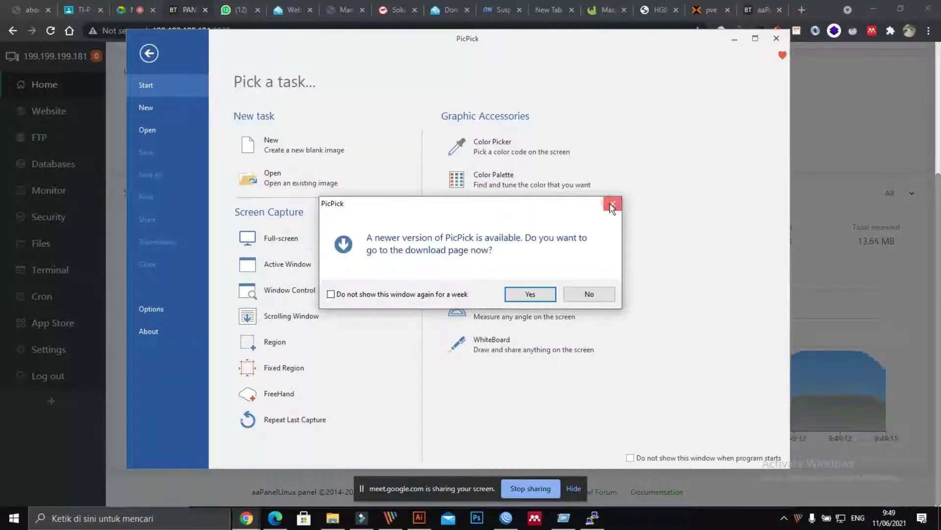
left_click(613, 203)
left_click(773, 39)
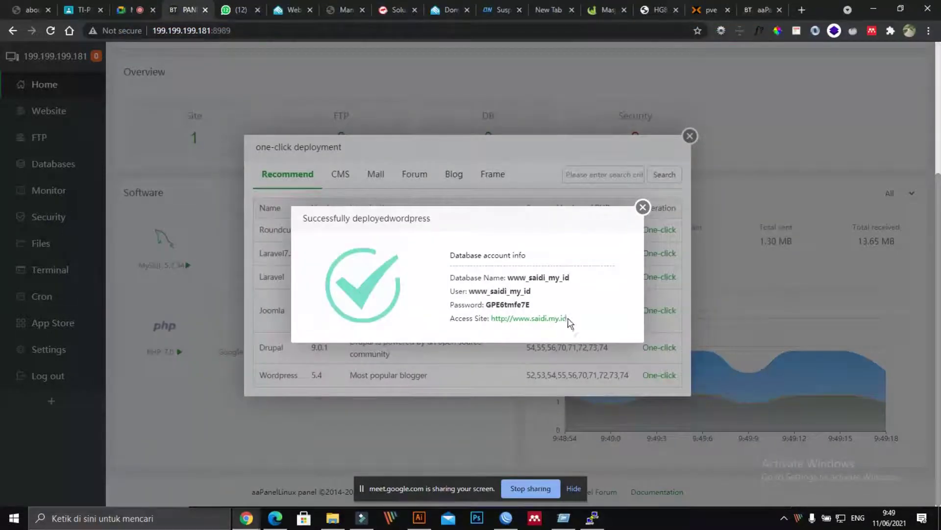
Paste the selected database account details into a new Notepad note
left_click_drag(577, 321, 452, 265)
key("ctrl+c")
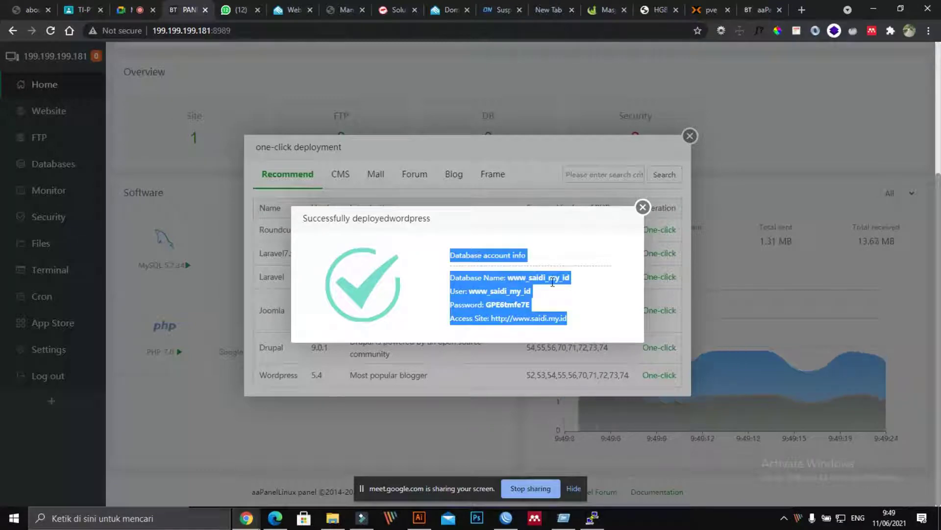
key("super+r")
type("notepad")
key("Return")
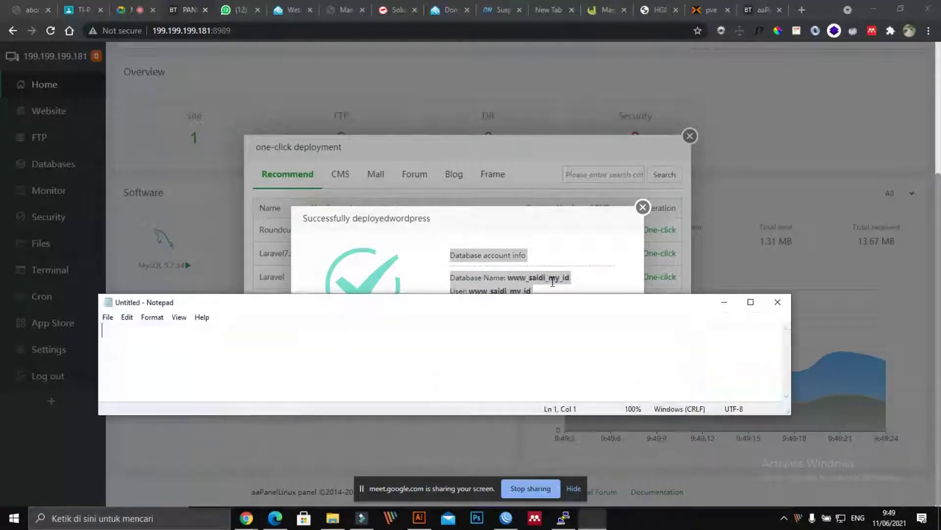
key("ctrl+v")
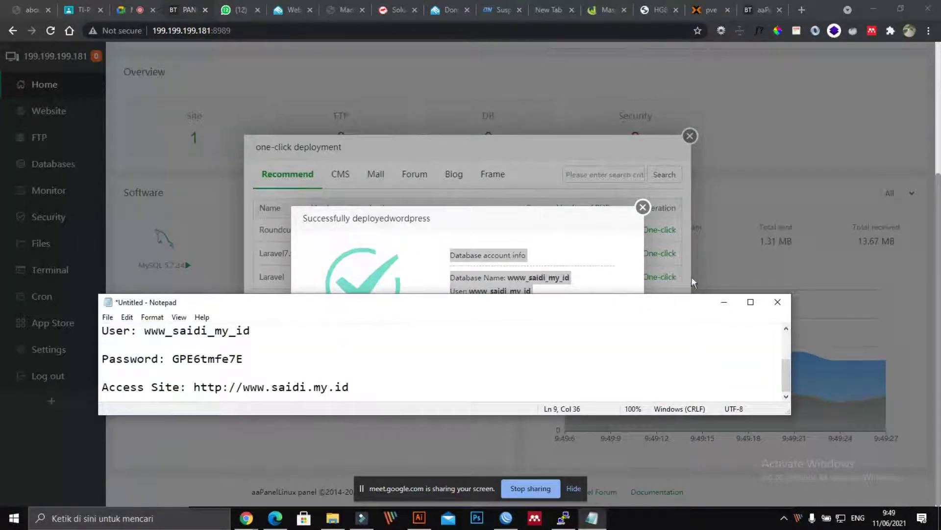
Close the deployment success dialog and the one-click deployment list
left_click(587, 226)
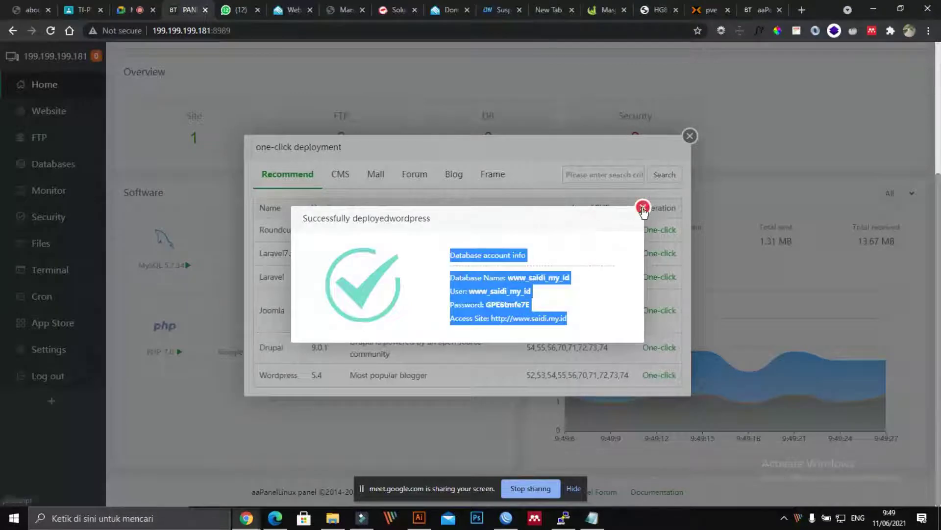
left_click(643, 207)
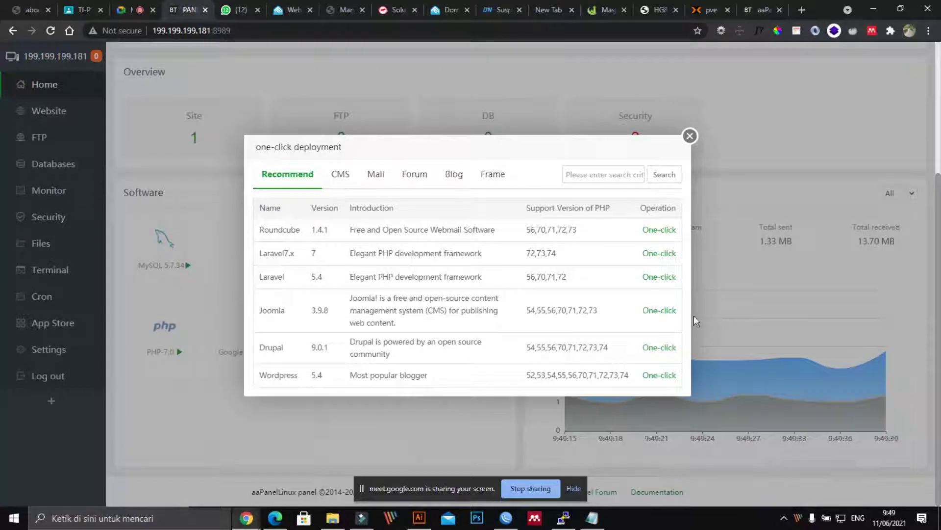
left_click(690, 137)
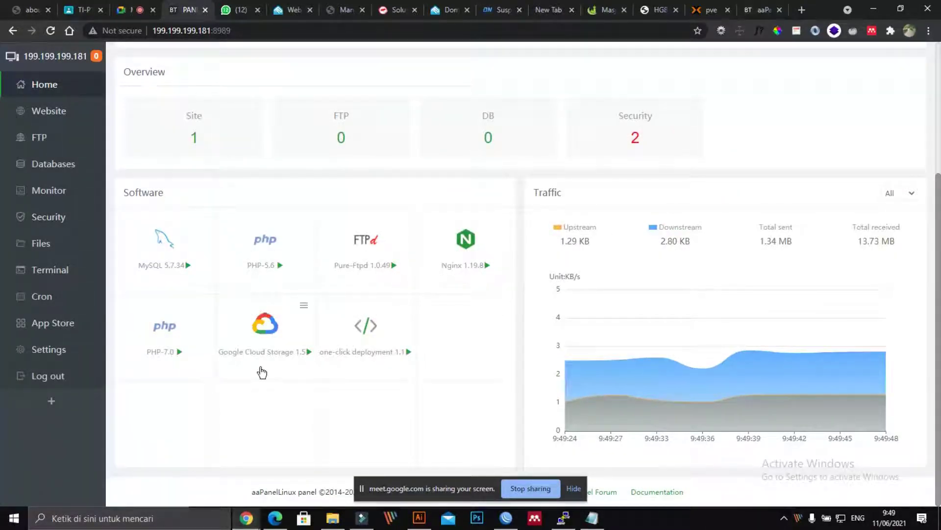
left_click(592, 518)
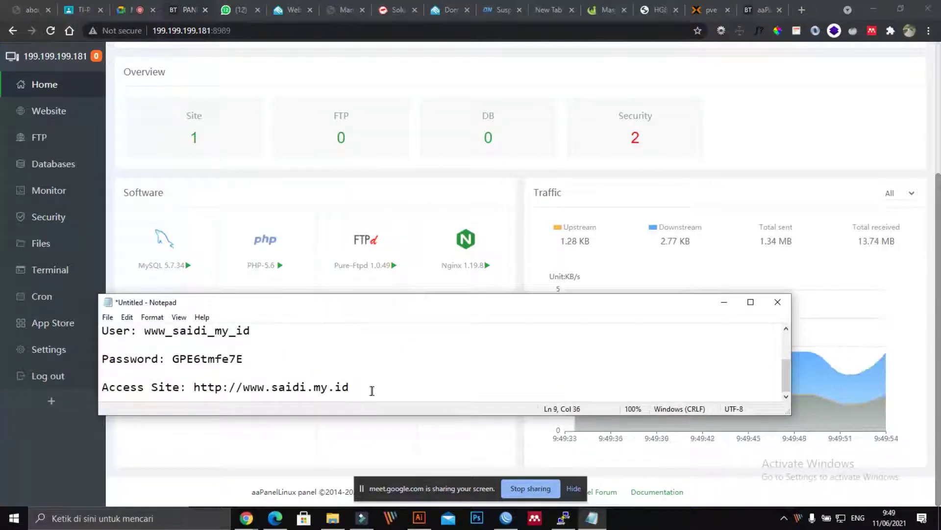
left_click_drag(370, 388, 206, 383)
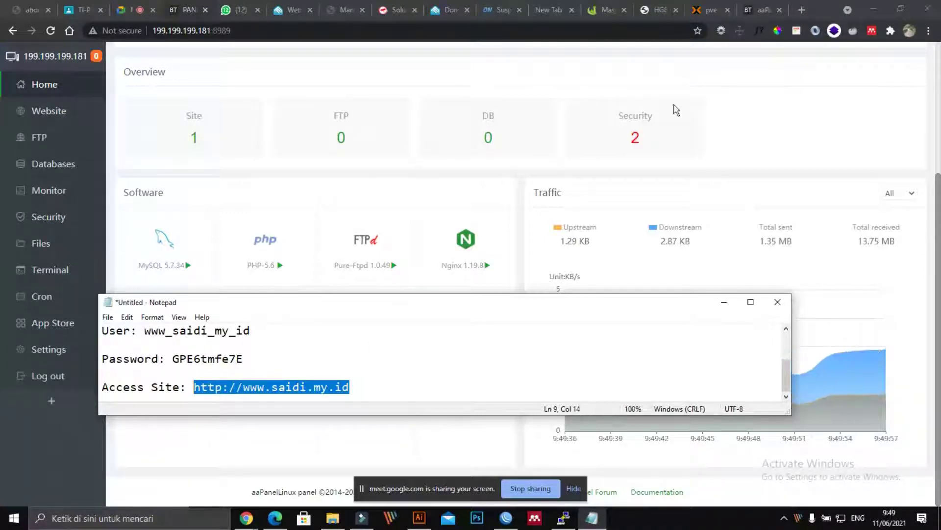
right_click(336, 385)
left_click(364, 243)
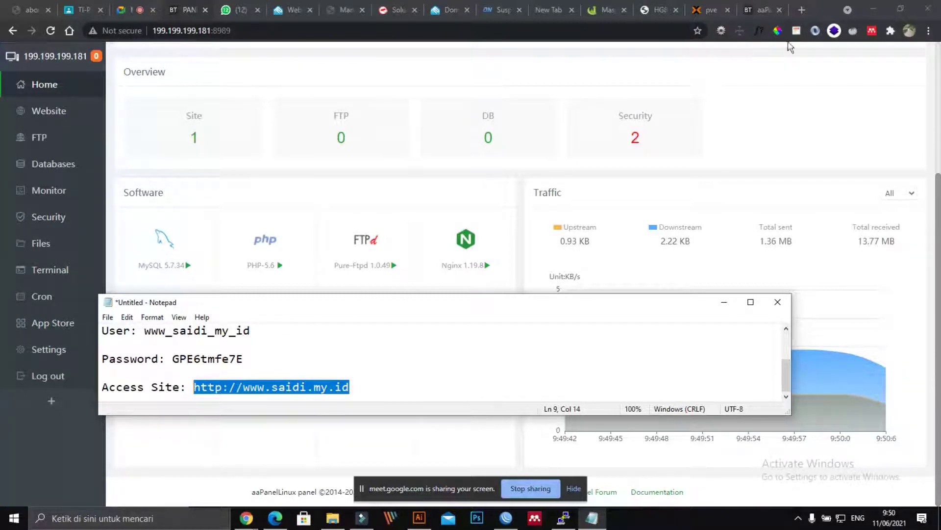
left_click(807, 12)
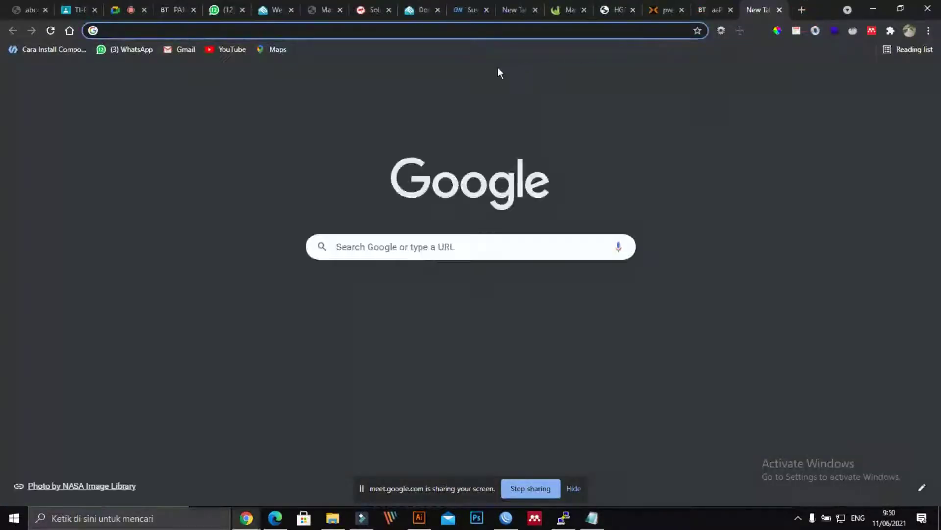
key("ctrl+v")
key("Return")
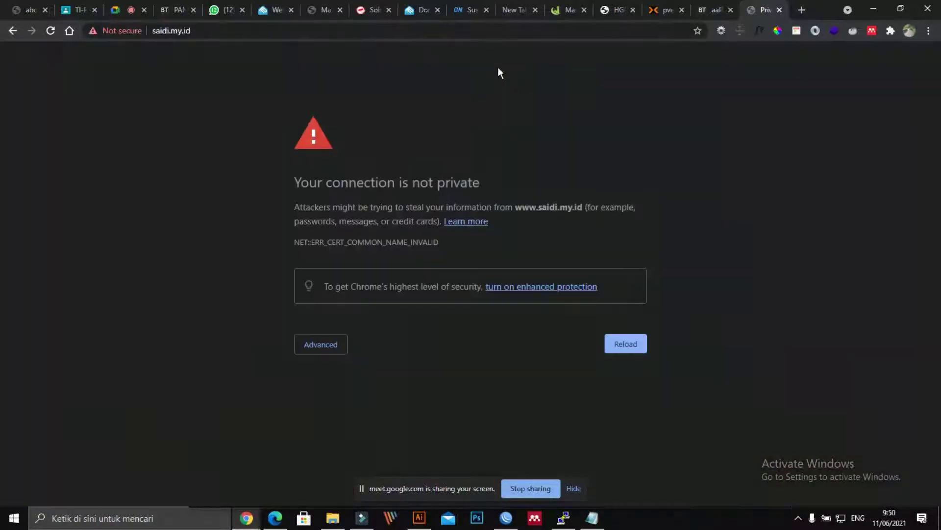
left_click(779, 10)
key("alt+Tab")
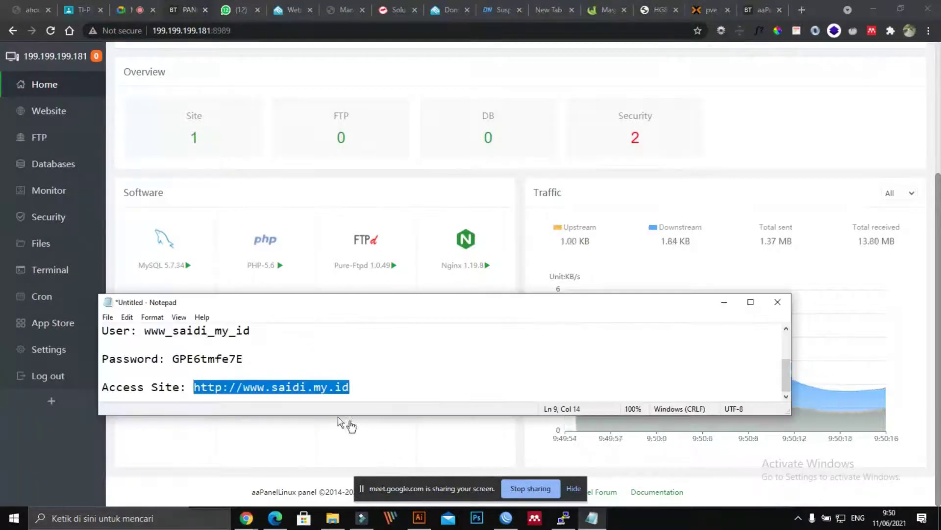
key("alt+Tab")
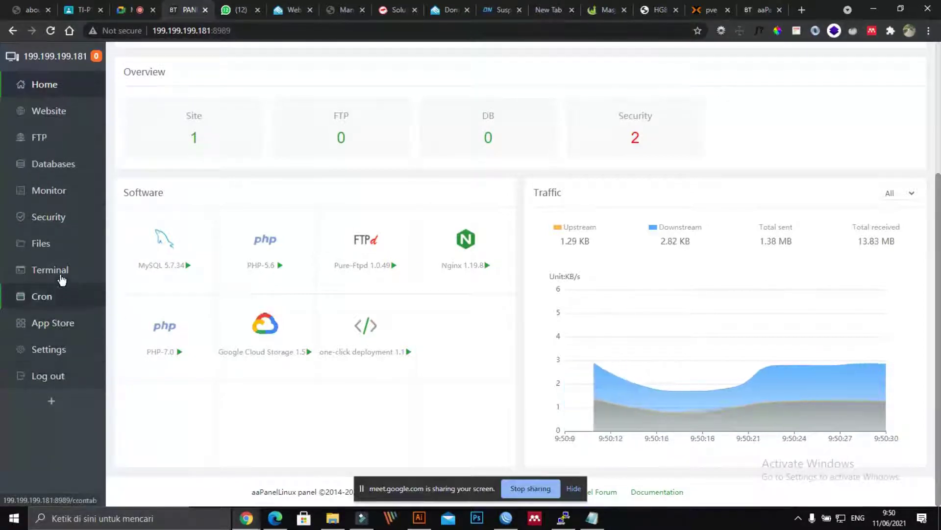
Look over the Security and Settings pages, then open the Website list of three hosted sites
left_click(57, 224)
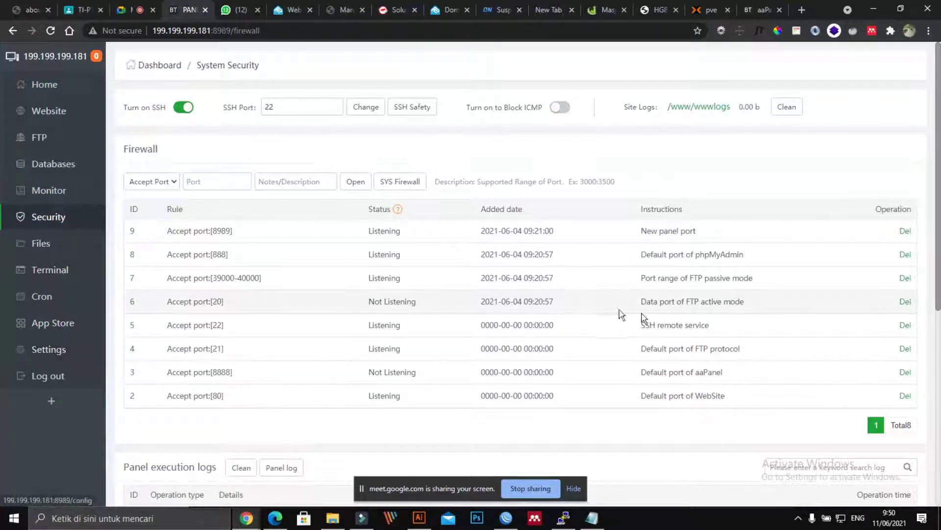
scroll(790, 345, "down", 5)
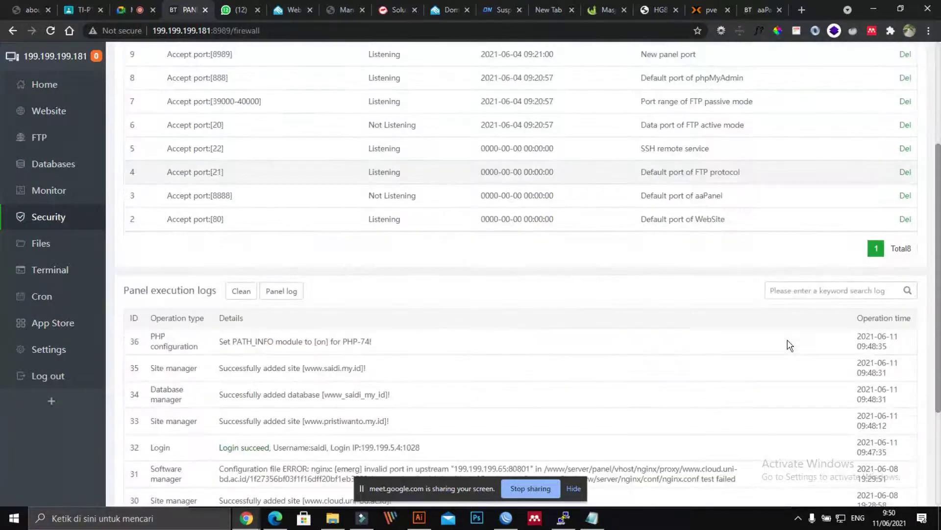
scroll(788, 340, "up", 4)
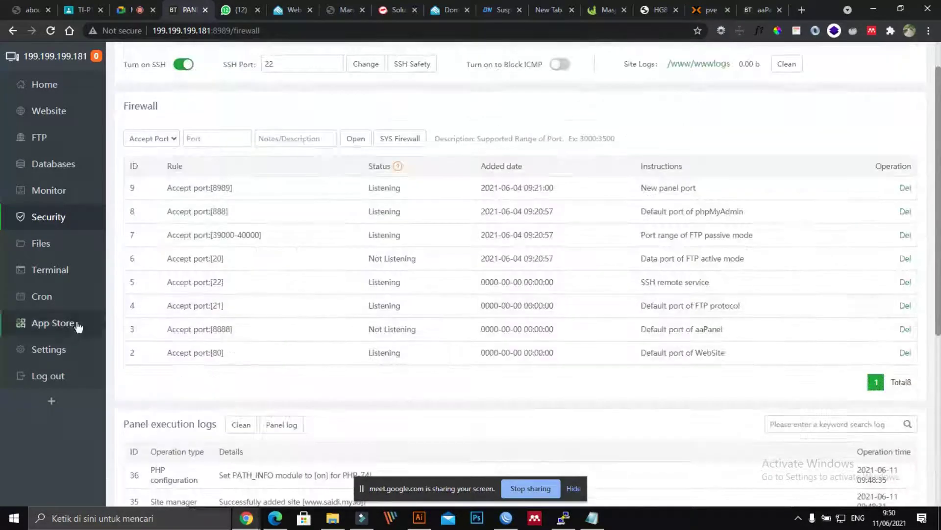
left_click(49, 349)
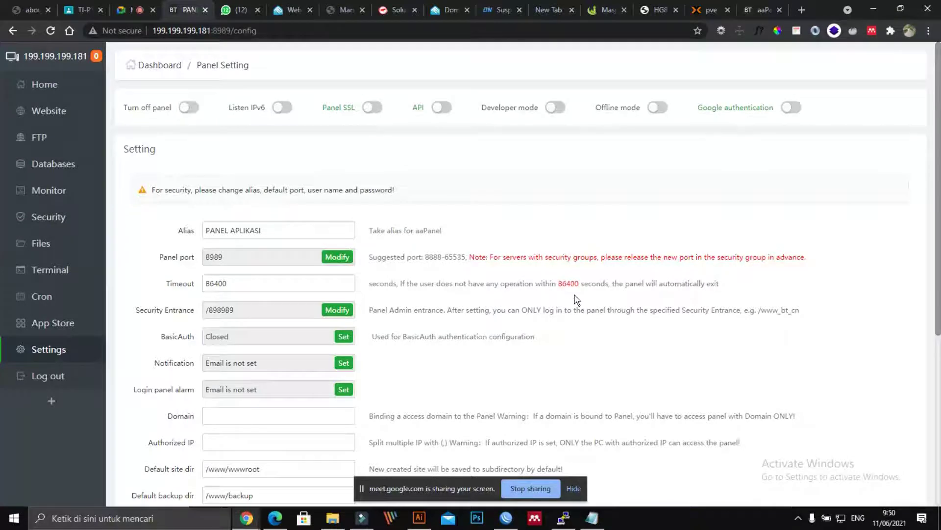
scroll(576, 300, "down", 5)
scroll(576, 300, "up", 4)
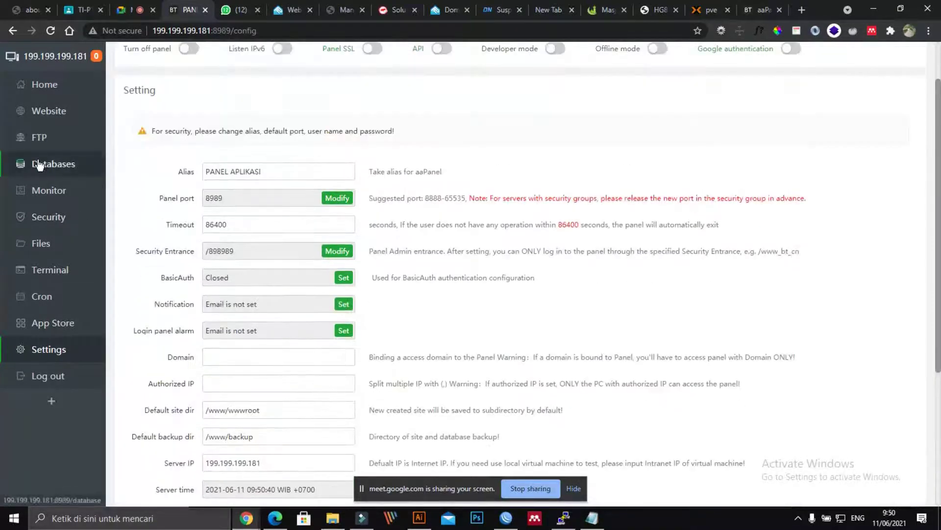
left_click(49, 112)
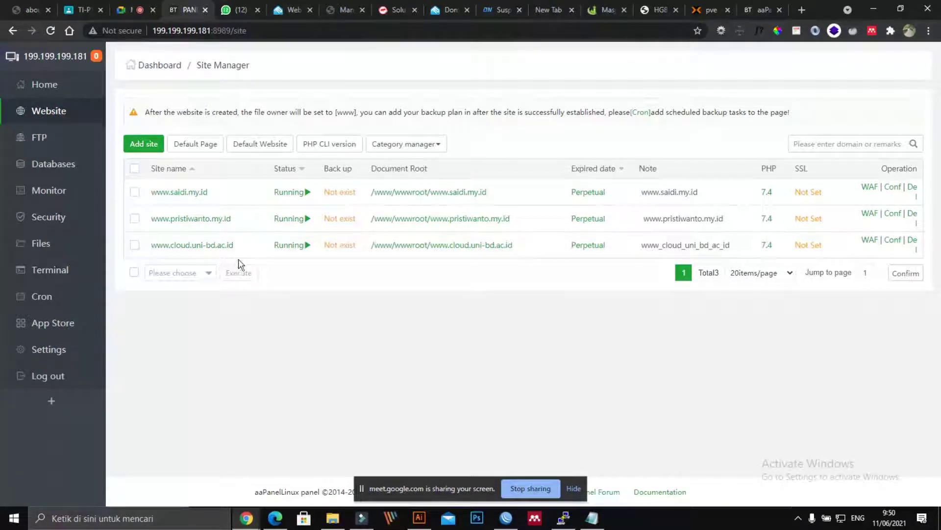
left_click(135, 218)
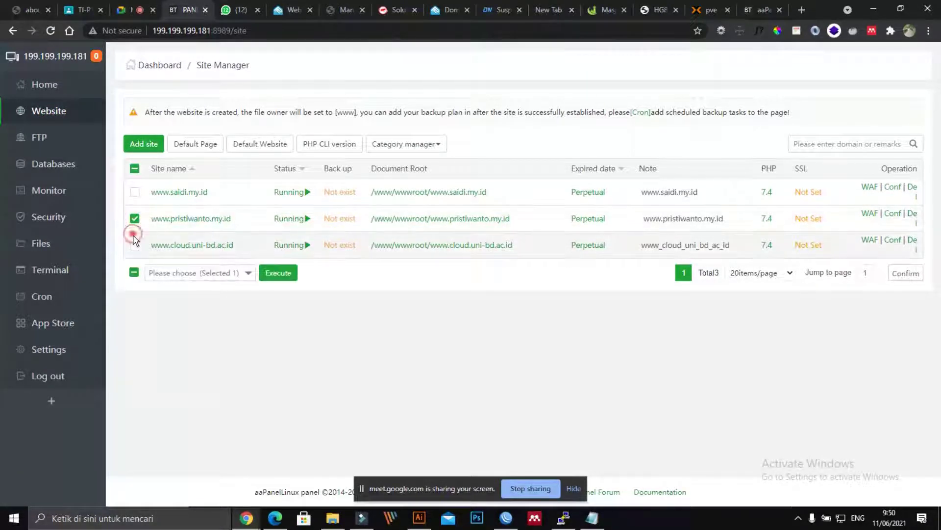
left_click(134, 245)
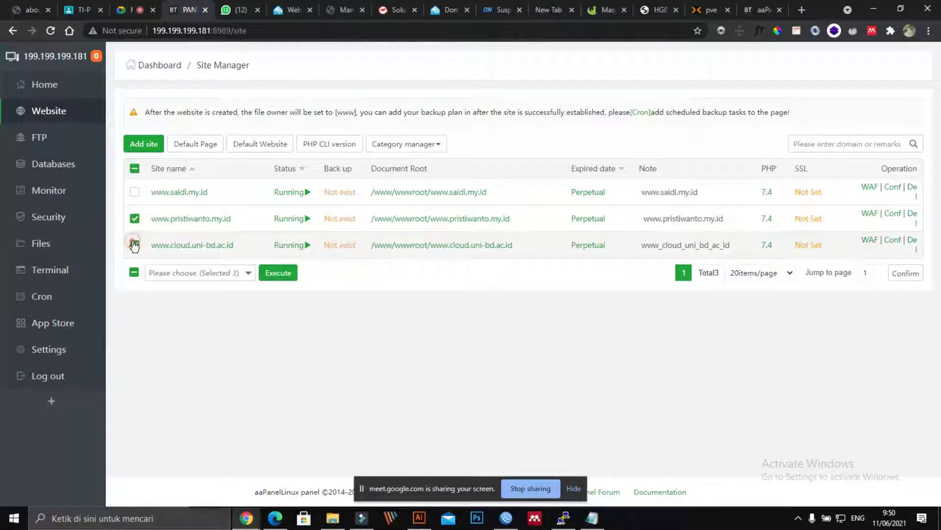
left_click(912, 214)
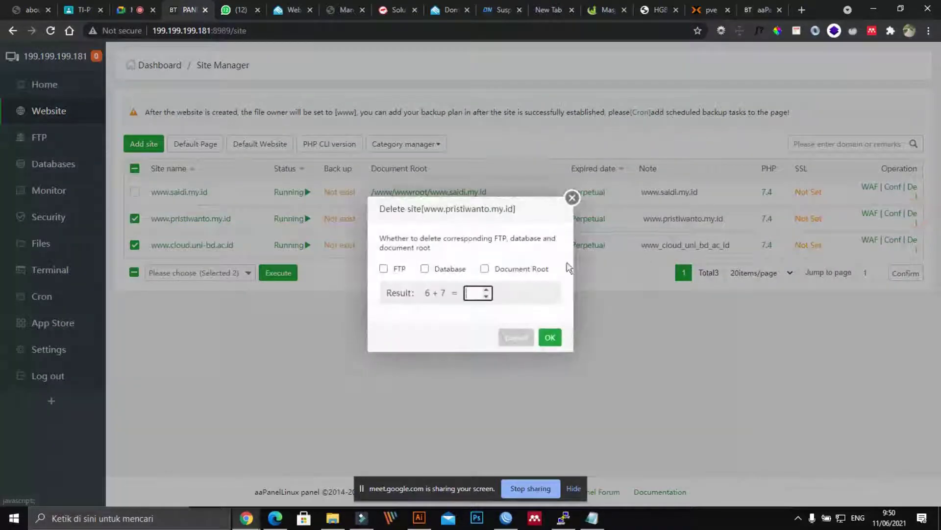
left_click(398, 270)
left_click(425, 269)
left_click(485, 268)
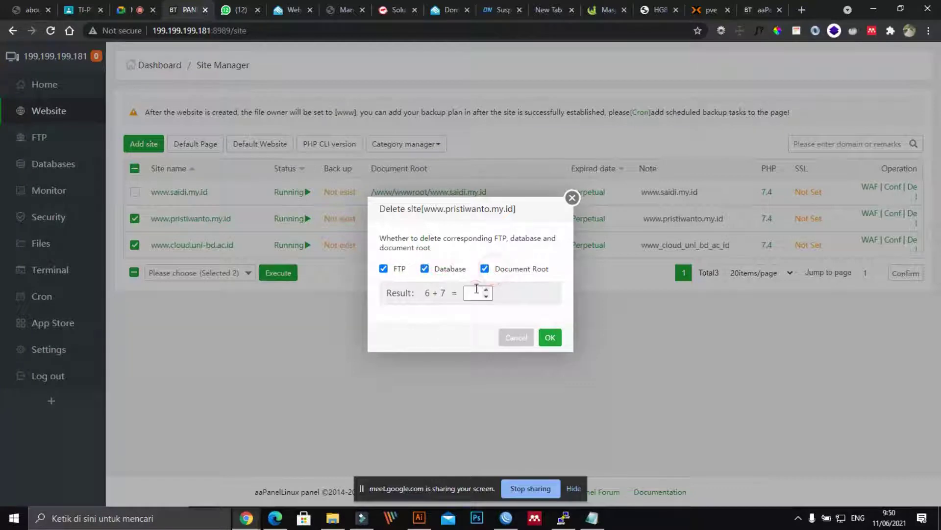
left_click(476, 293)
type("13")
left_click(549, 336)
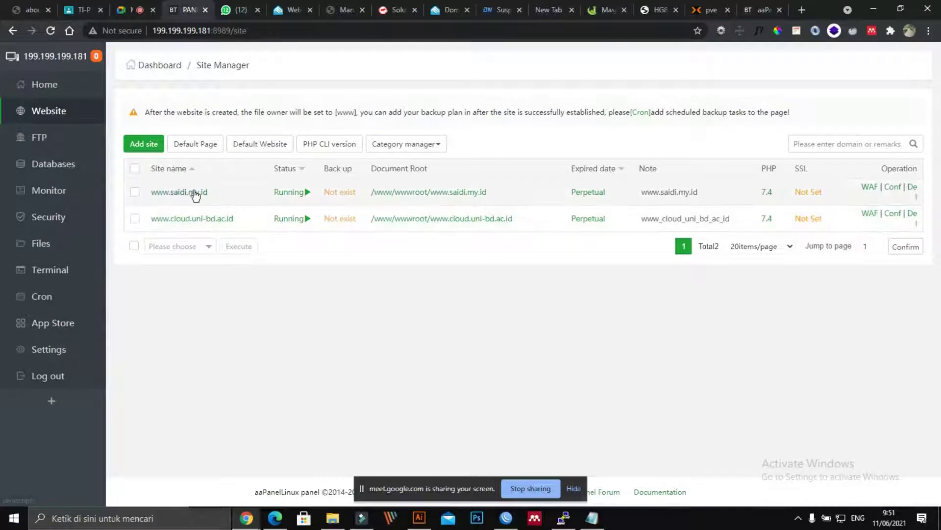
left_click(193, 191)
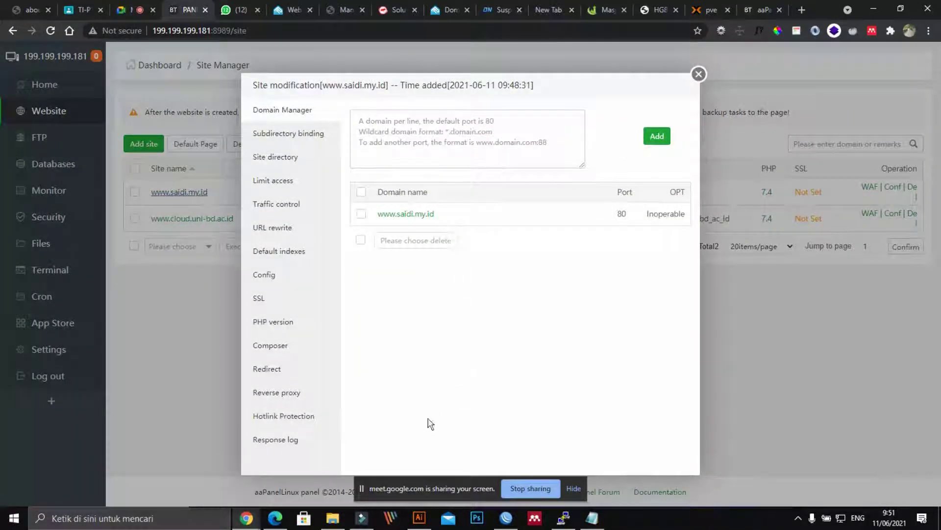
left_click(276, 394)
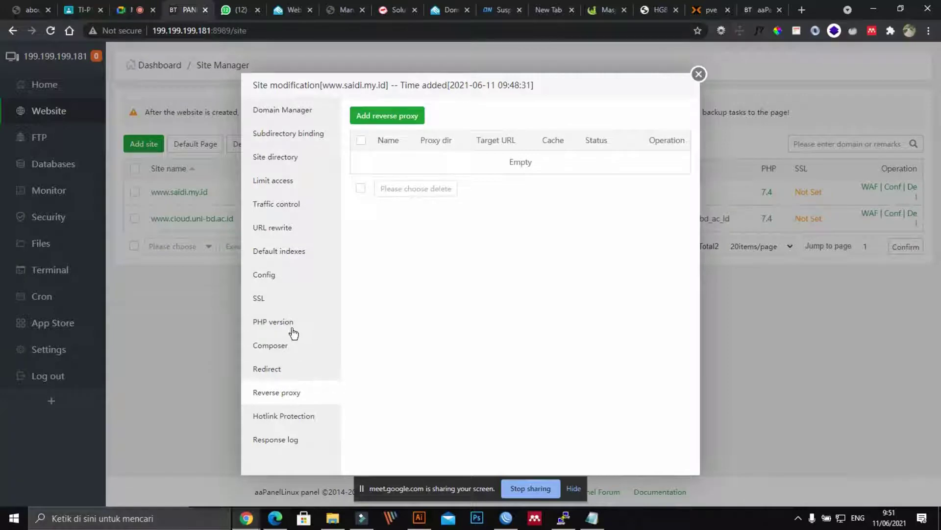
left_click(264, 297)
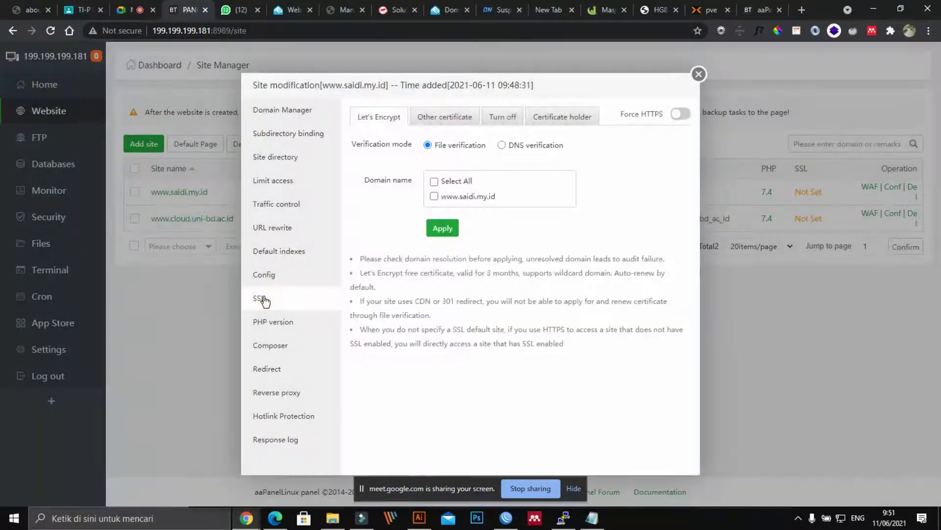
left_click(454, 187)
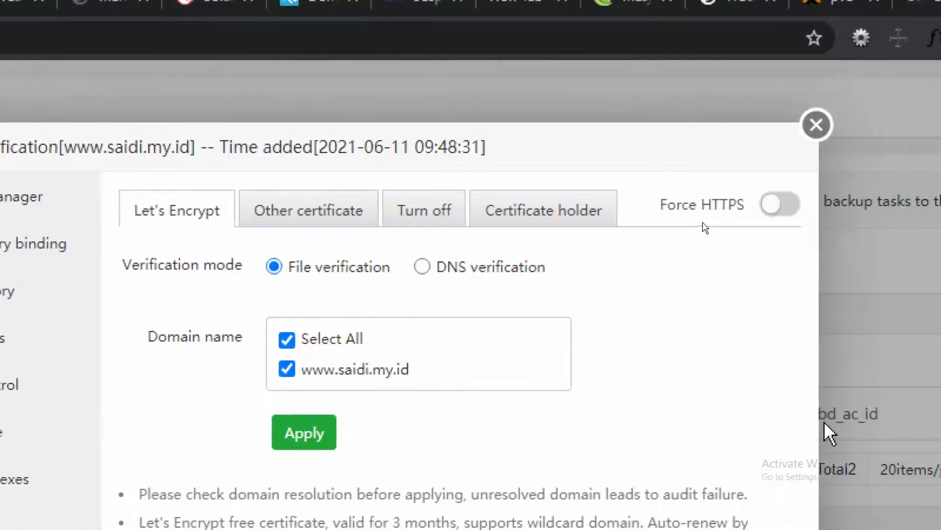
left_click(304, 432)
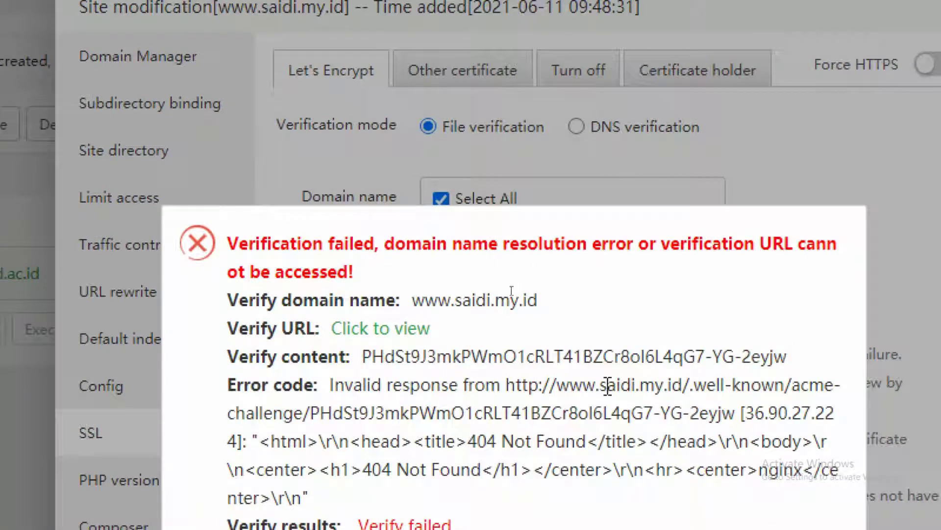
Open the failing acme-challenge verification URL, close its tab, and dismiss the failure result
scroll(592, 490, "down", 1)
scroll(592, 497, "down", 2)
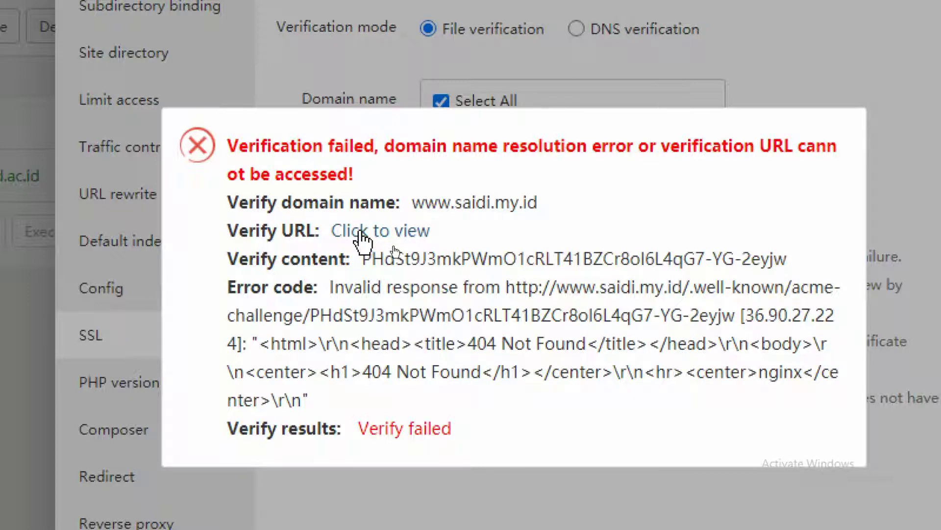
left_click(374, 231)
left_click(359, 235)
scroll(120, 15, "up", 5)
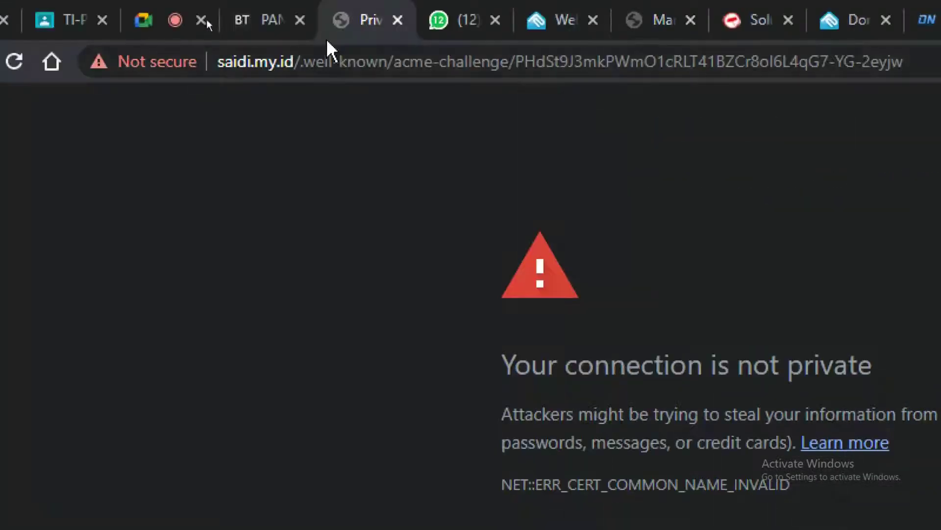
left_click(398, 20)
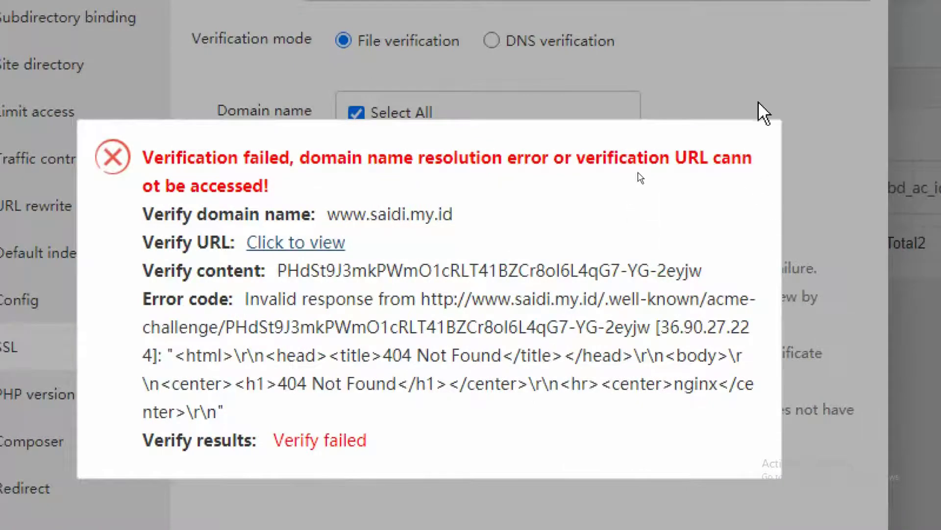
left_click(912, 113)
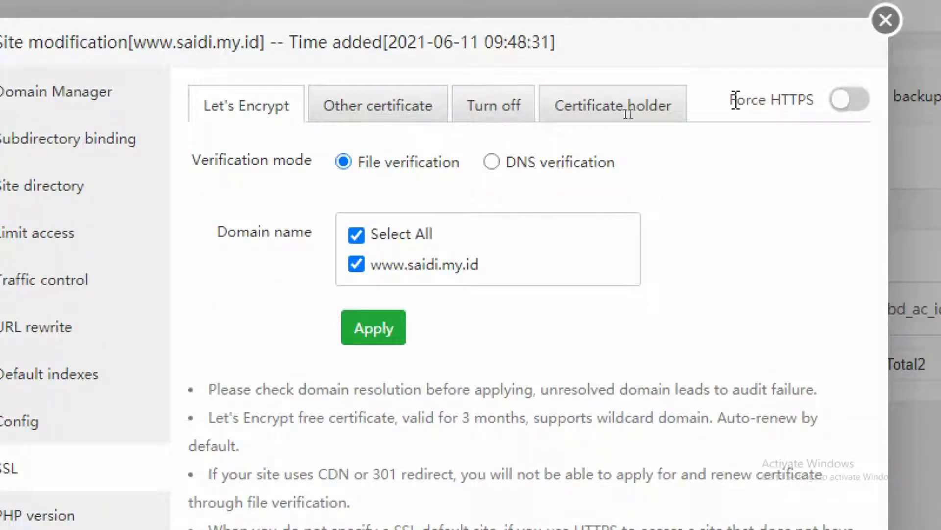
Try forcing HTTPS, clear the domain selection, and close the site's SSL settings
left_click(829, 106)
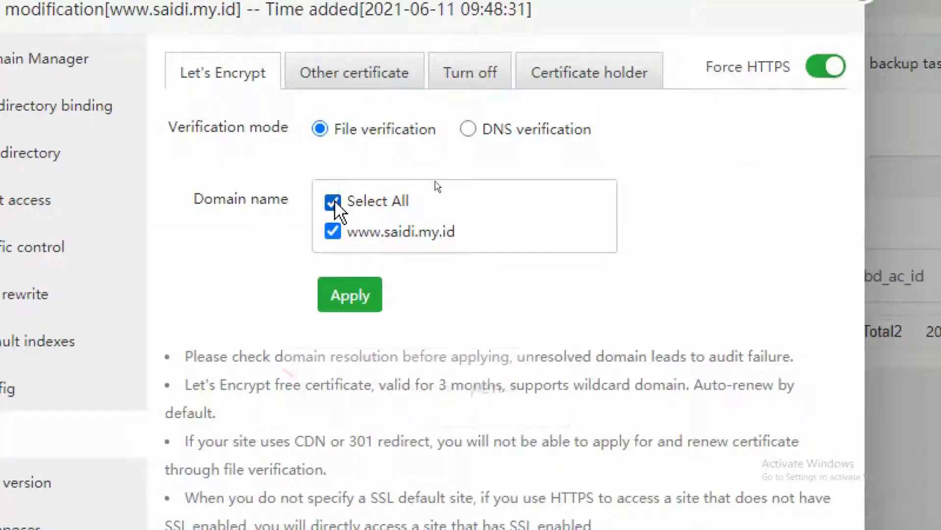
left_click(333, 202)
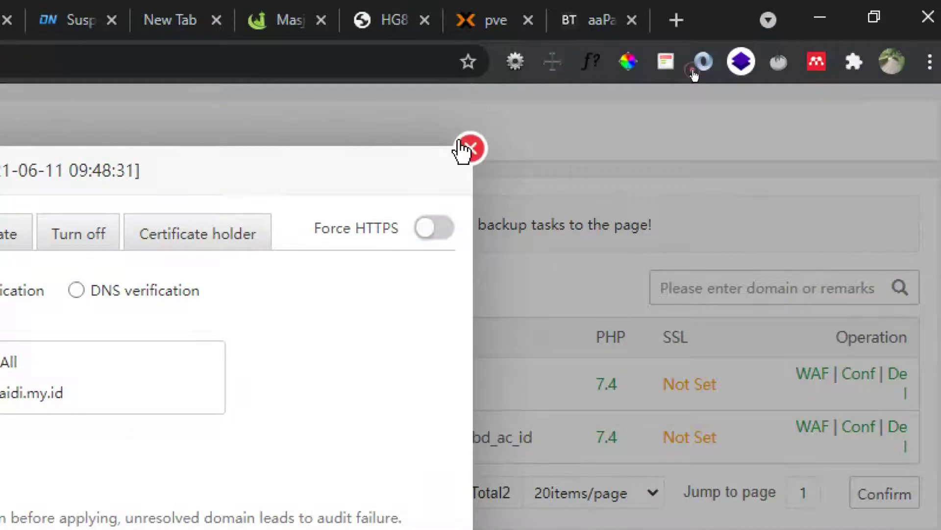
left_click(461, 145)
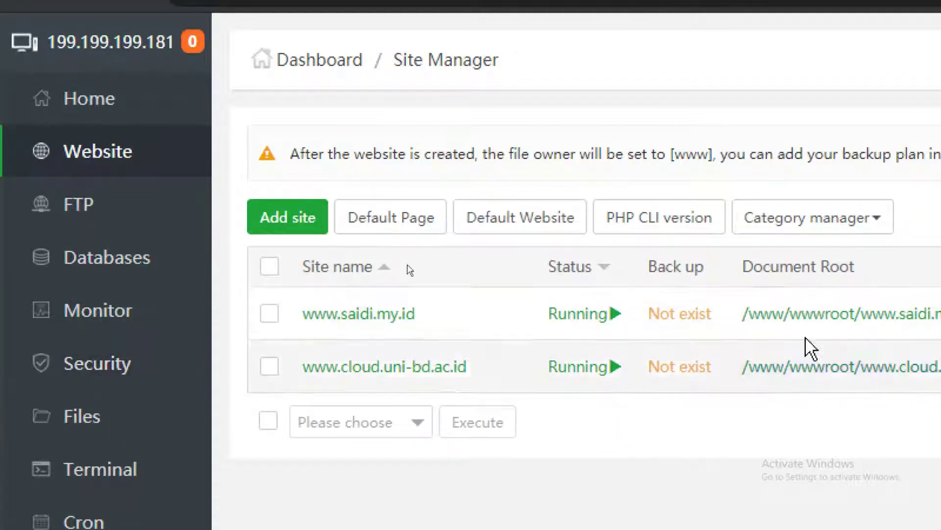
scroll(765, 378, "down", 1)
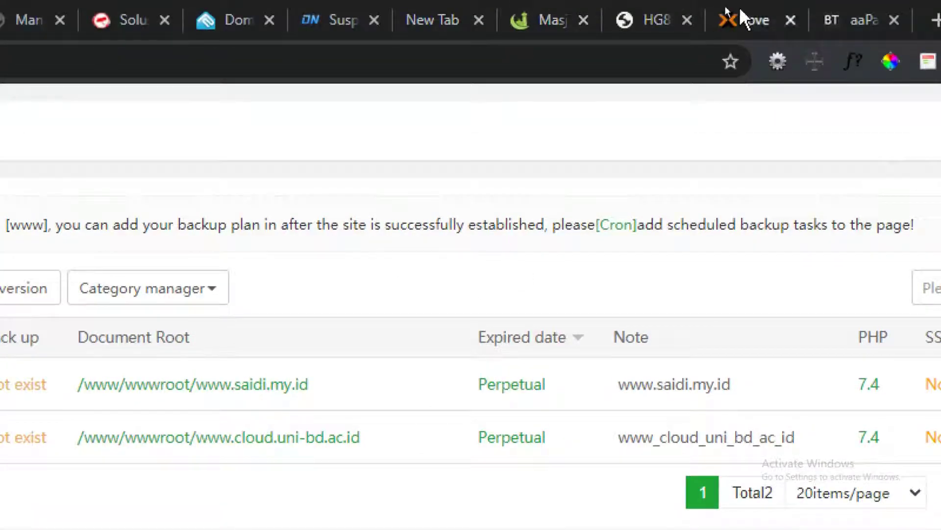
Switch to the second server's panel, reload its Terminal to reconnect, then go Home
left_click(875, 18)
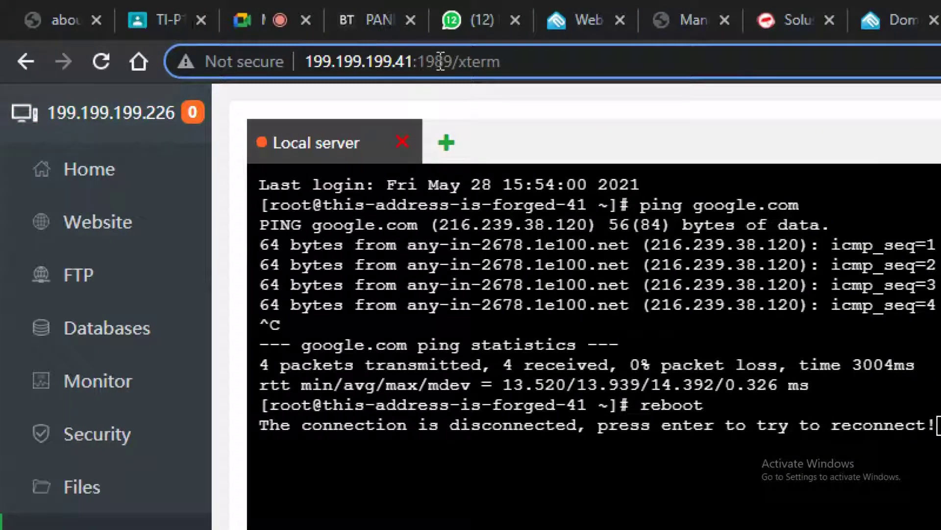
key("Return")
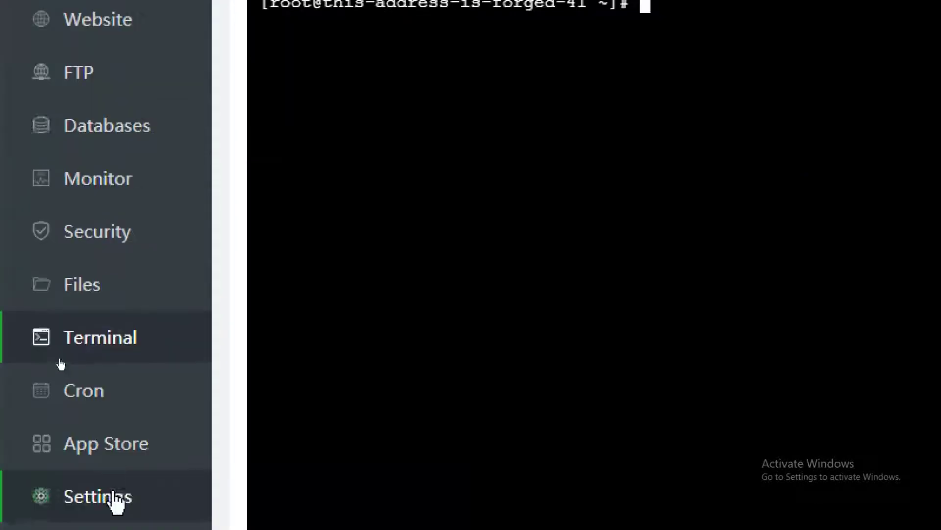
scroll(120, 471, "down", 2)
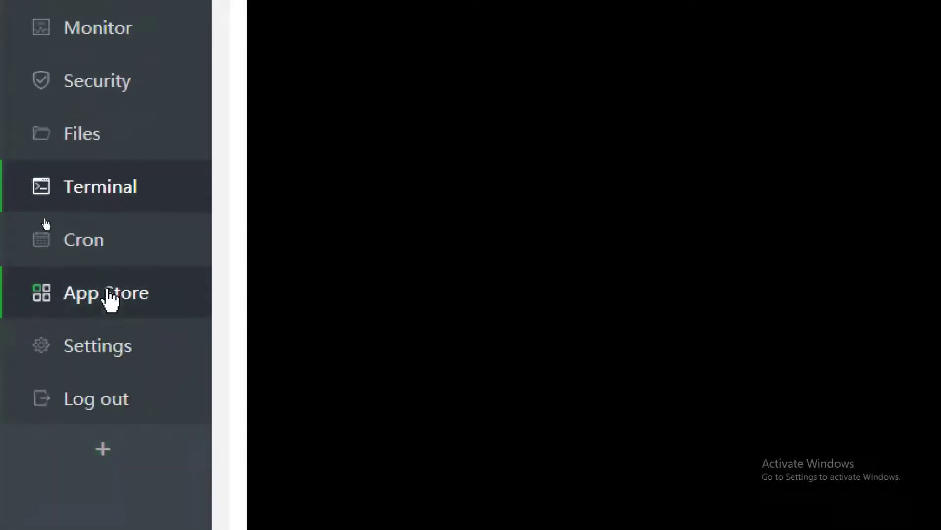
scroll(87, 76, "up", 3)
scroll(93, 81, "up", 3)
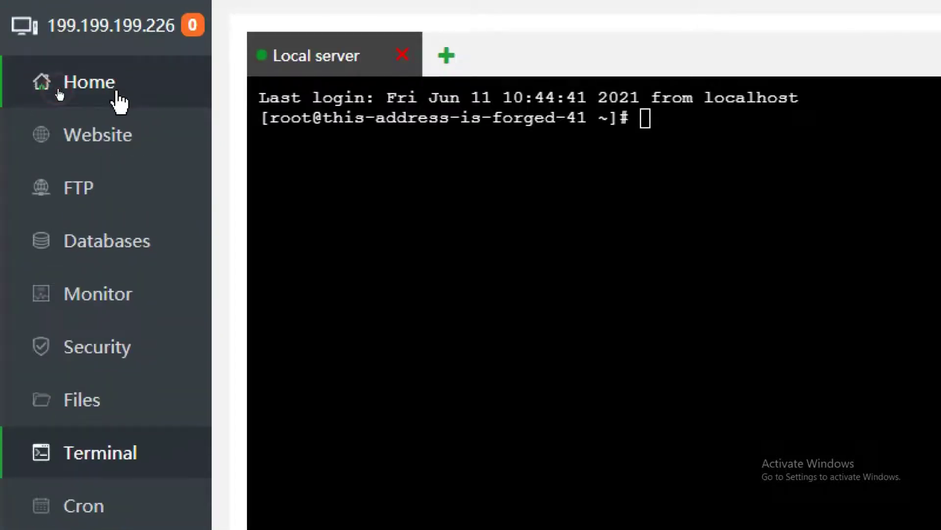
left_click(116, 100)
Open OneClick Deployment, start the WordPress form, then cancel it without entering a domain
scroll(677, 343, "down", 5)
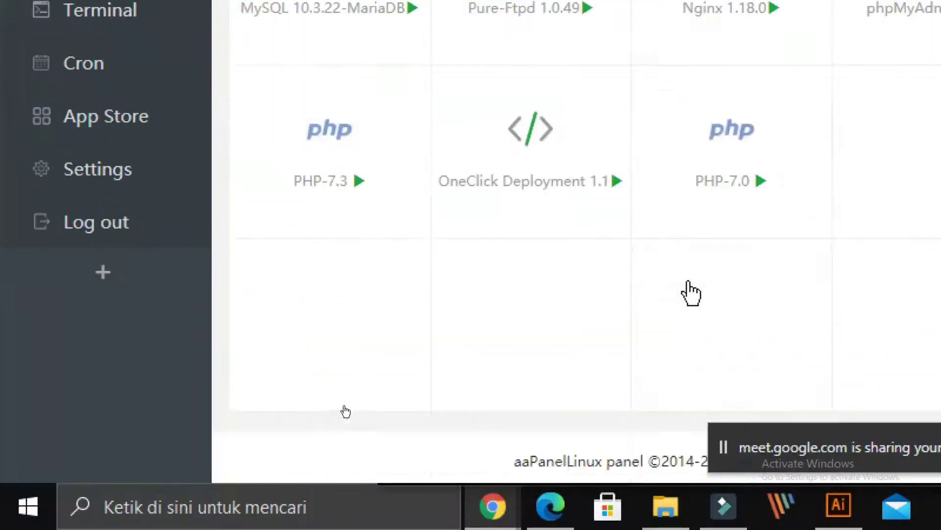
left_click(559, 193)
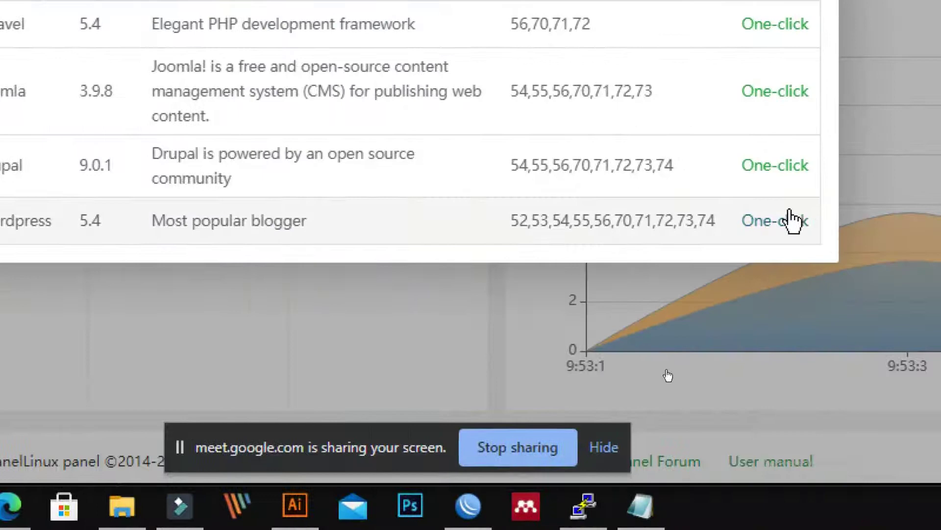
left_click(790, 220)
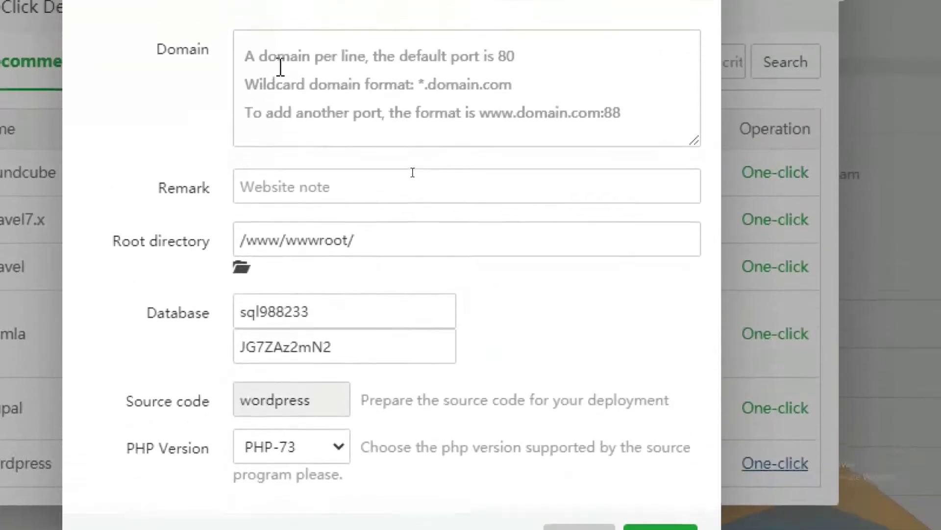
left_click(414, 164)
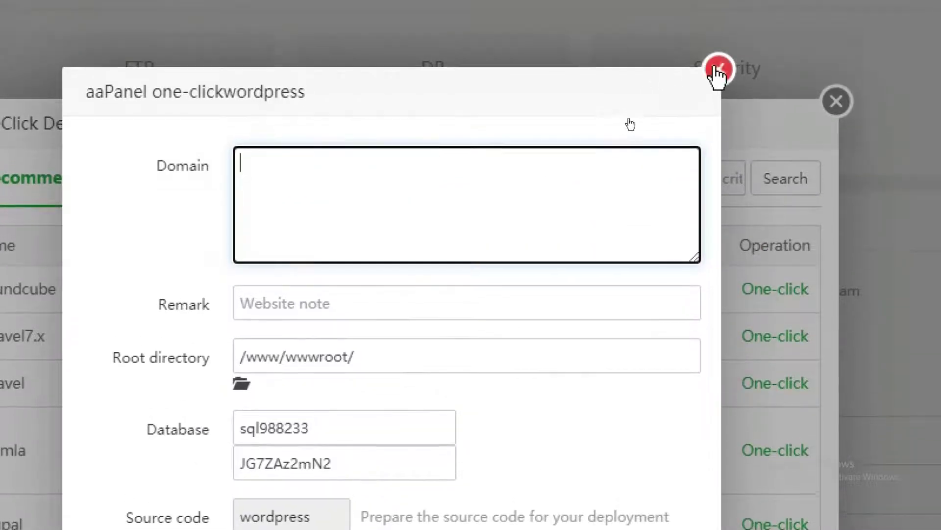
left_click(719, 67)
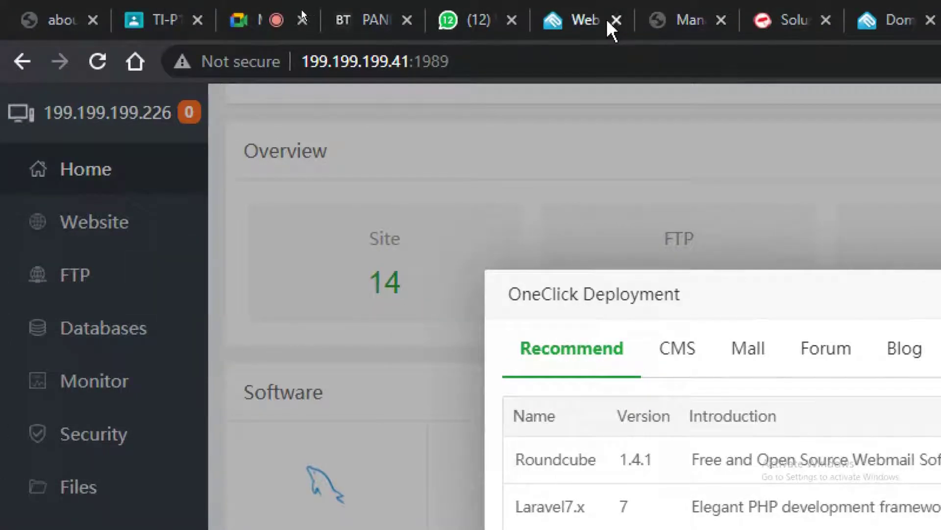
View saidi.my.id's Managed DNS records in Rumahweb Client Zone, then bring up the Run prompt
left_click(580, 27)
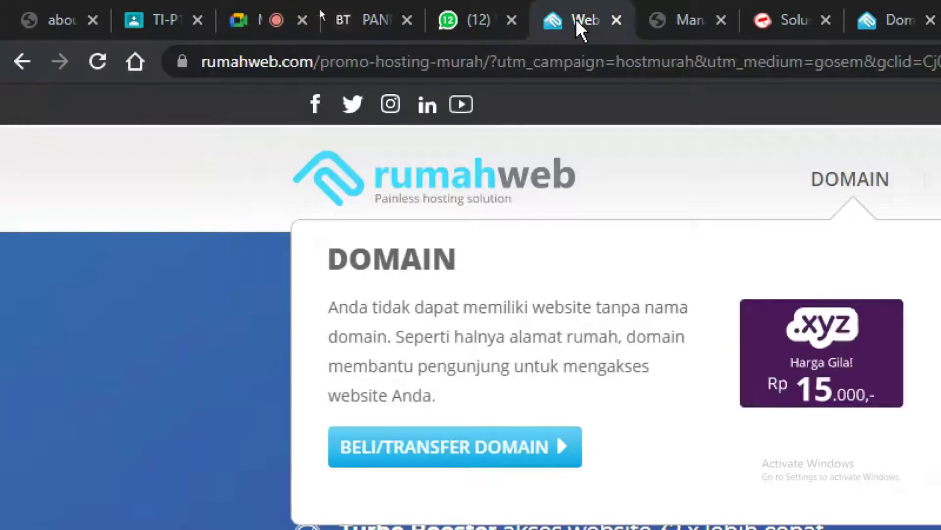
left_click(689, 25)
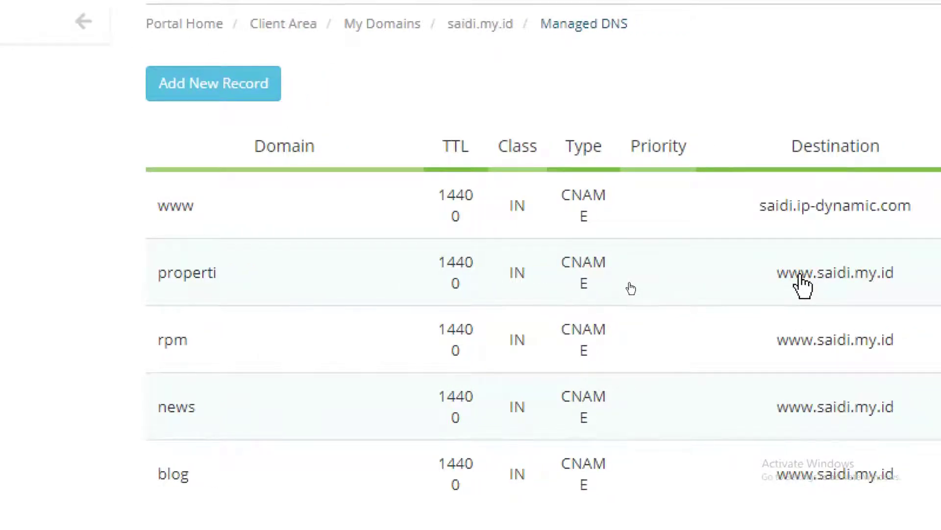
key("super+r")
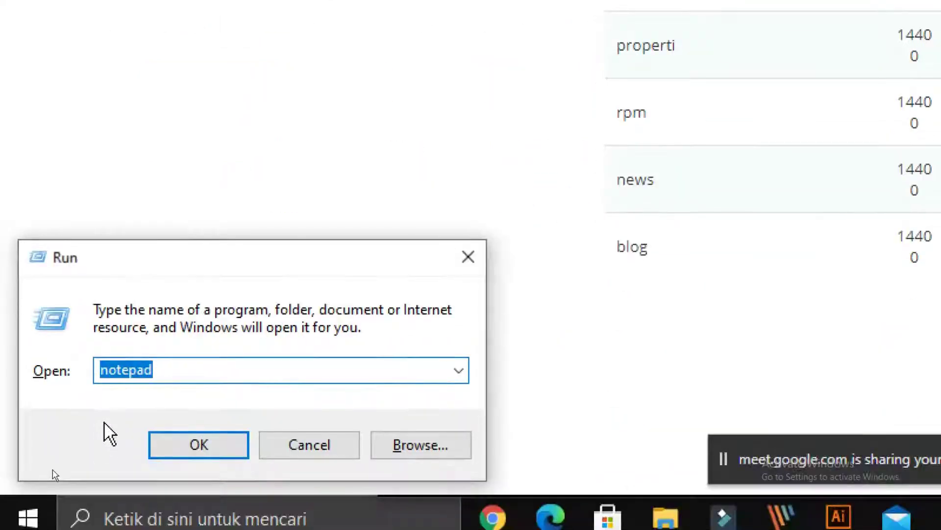
key("BackSpace")
type("www")
key("BackSpace")
key("BackSpace")
key("BackSpace")
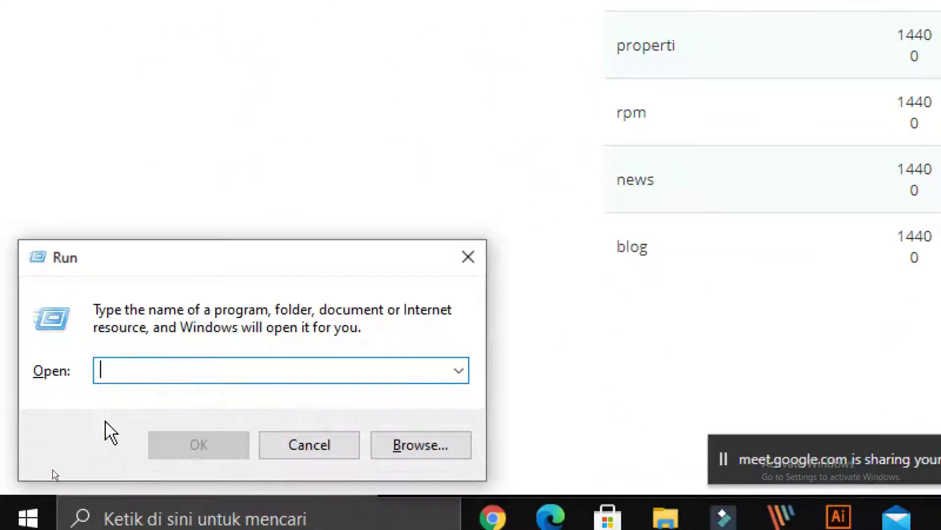
type("www.")
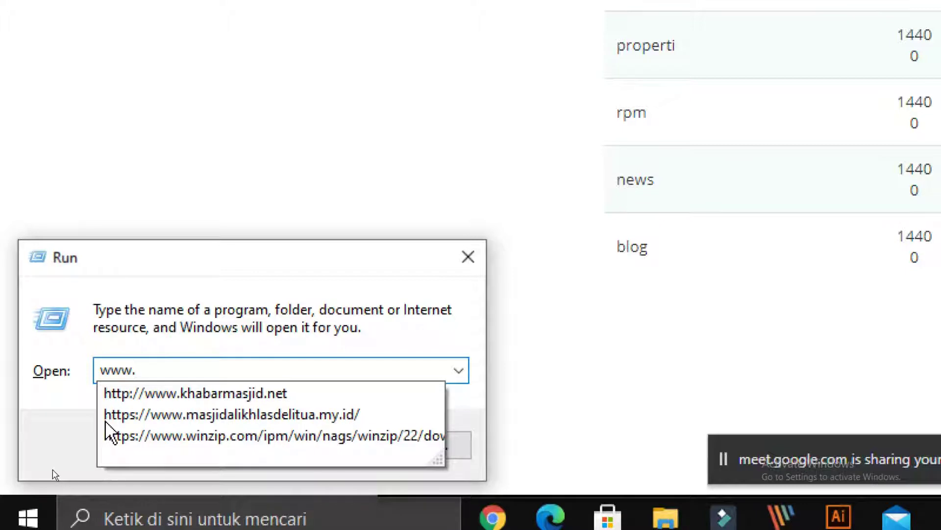
type("news")
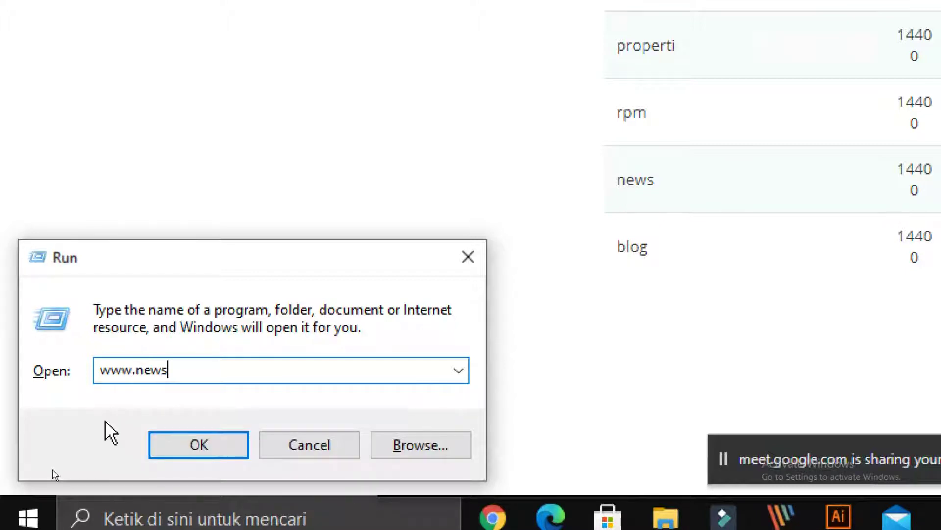
type(".")
type("saidi.my.di")
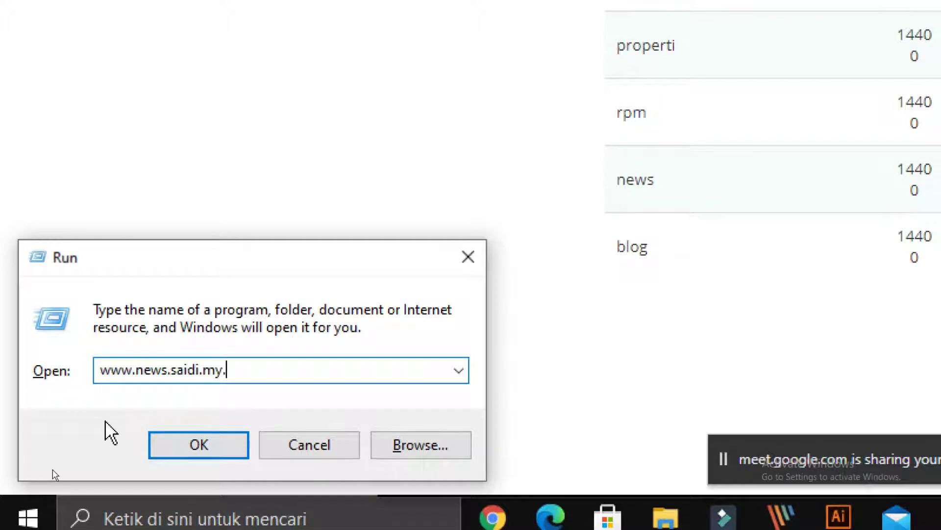
key("Return")
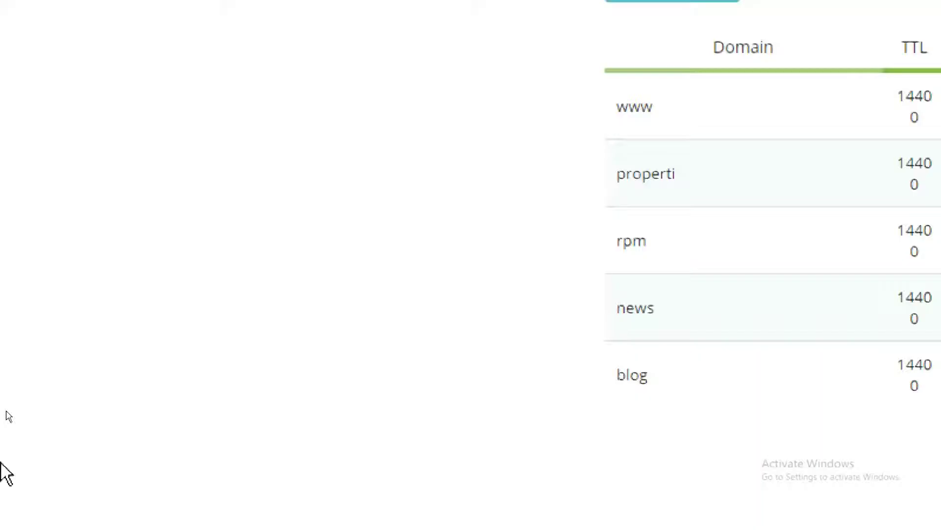
scroll(217, 473, "down", 2)
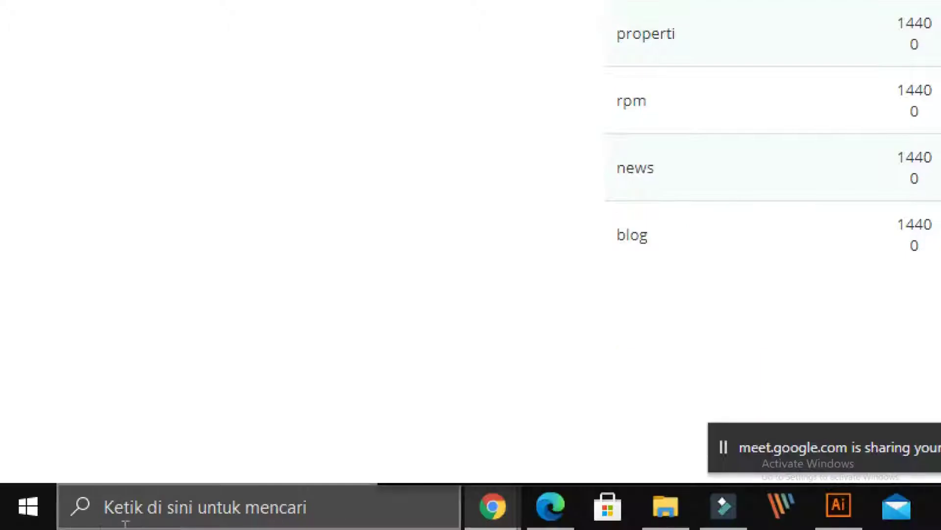
key("super+r")
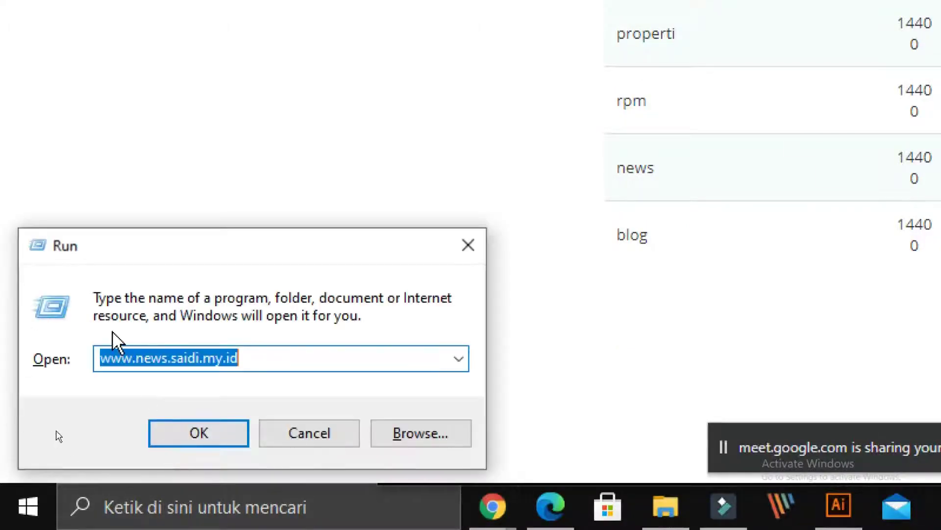
key("Home")
type("ping")
key("Return")
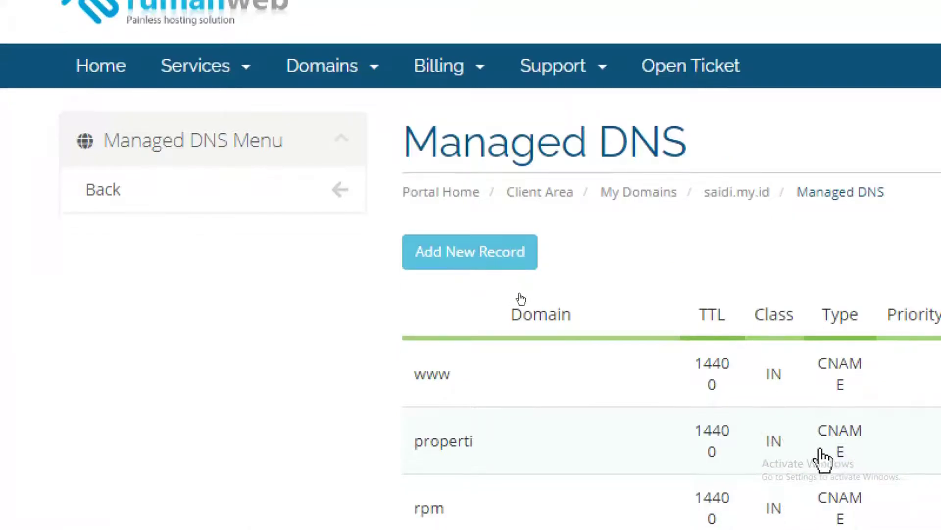
scroll(824, 459, "down", 5)
scroll(837, 256, "right", 9)
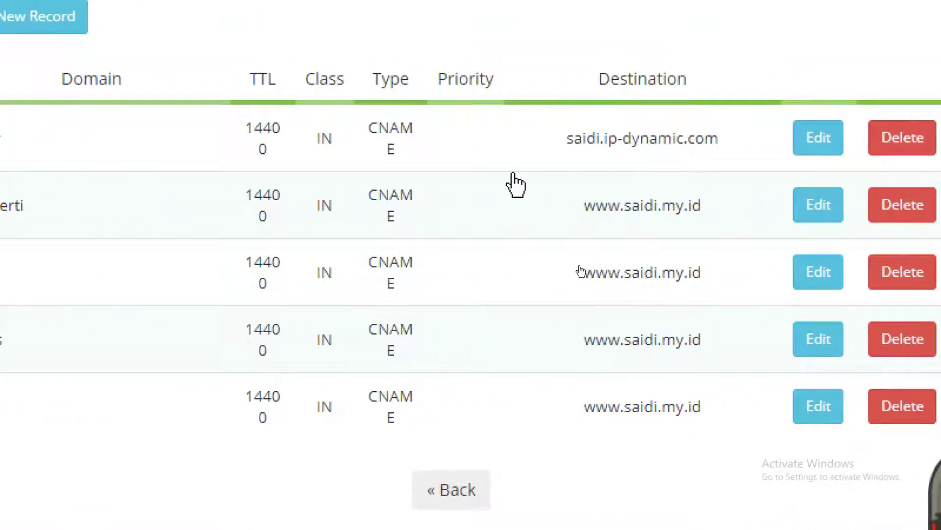
scroll(120, 202, "left", 5)
scroll(827, 233, "right", 5)
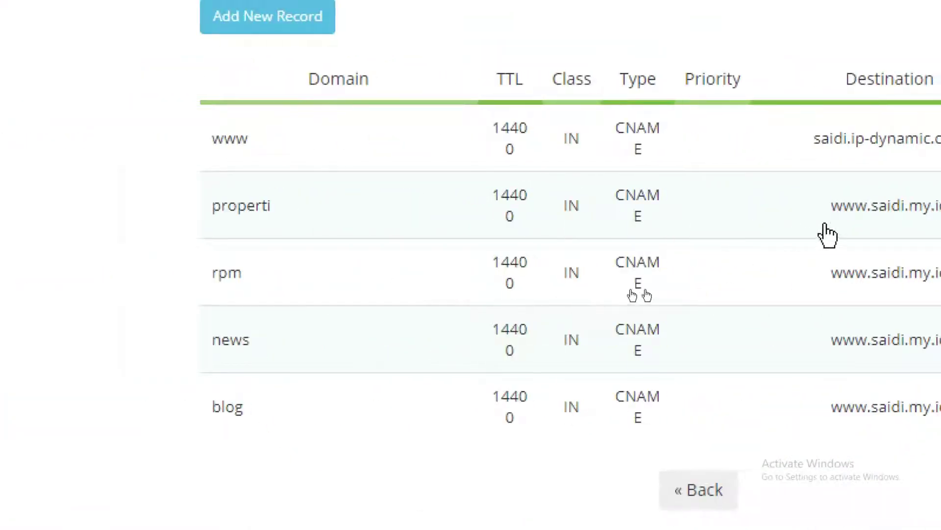
scroll(828, 214, "left", 9)
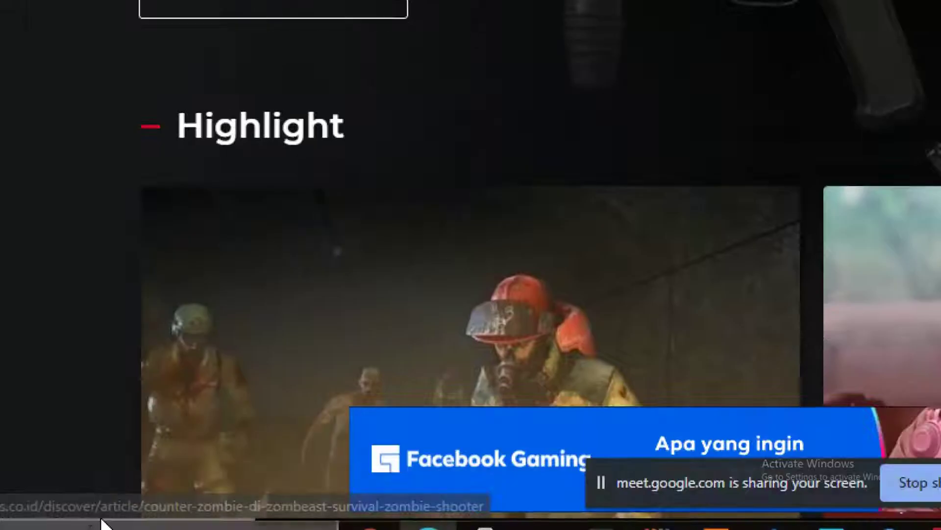
Ping properti.saidi.my.id from Run (replies from 36.90.27.224), then go back to Chrome's Managed DNS page
key("super+r")
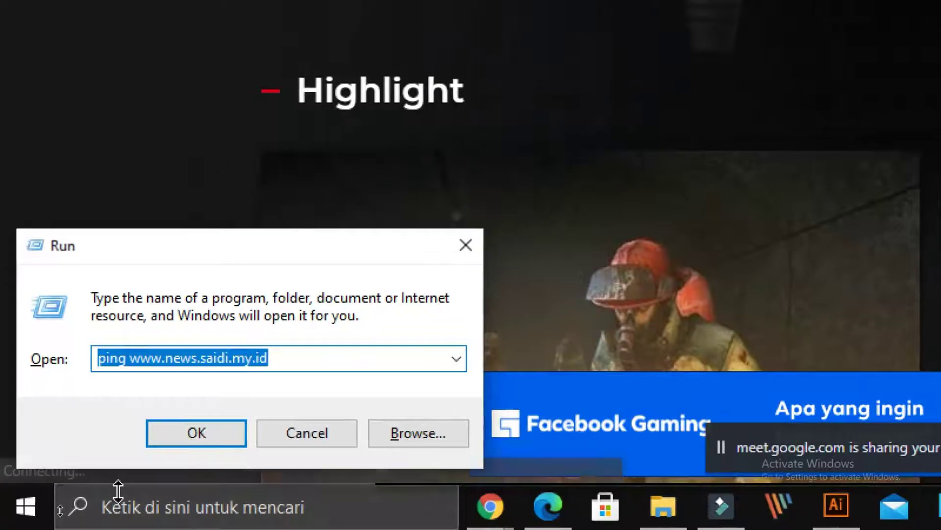
key("Home")
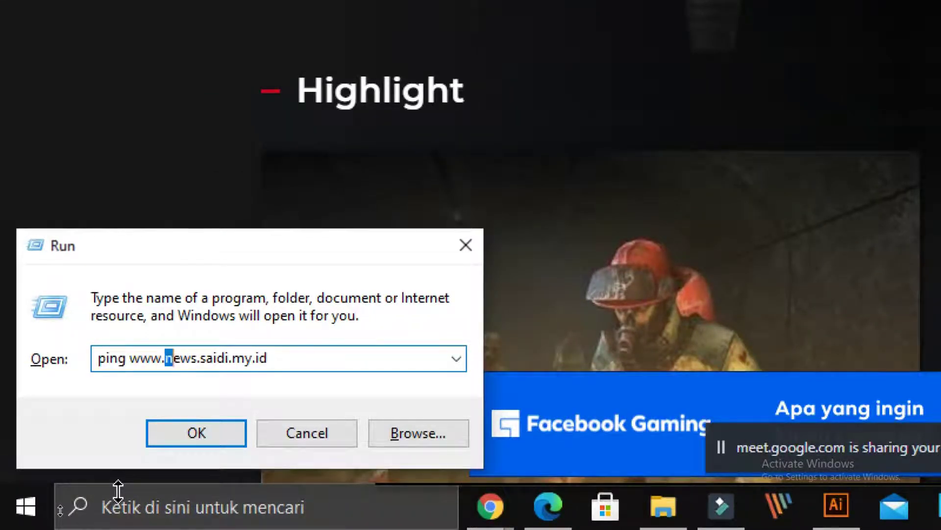
key("BackSpace")
key("BackSpace")
key("BackSpace")
key("BackSpace")
key("BackSpace")
key("BackSpace")
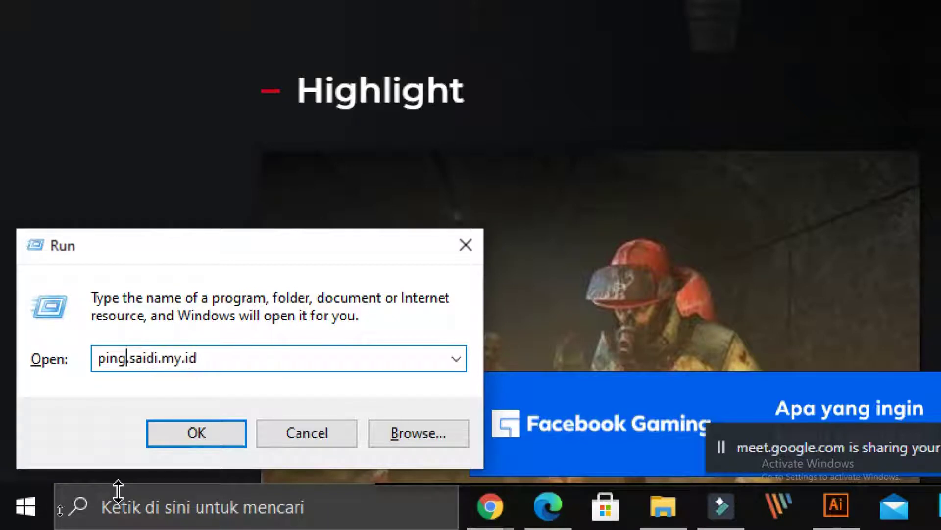
type("prp.")
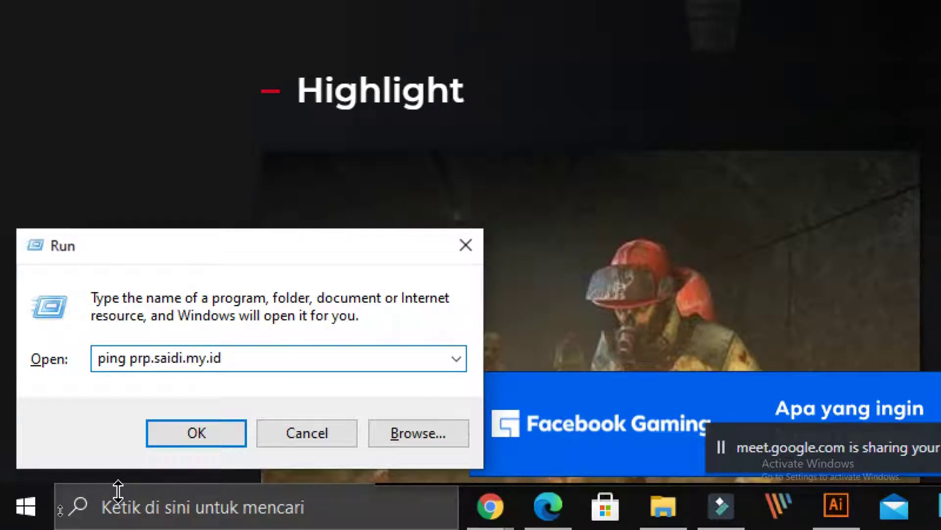
key("BackSpace")
type("opre")
key("BackSpace")
key("BackSpace")
type("er")
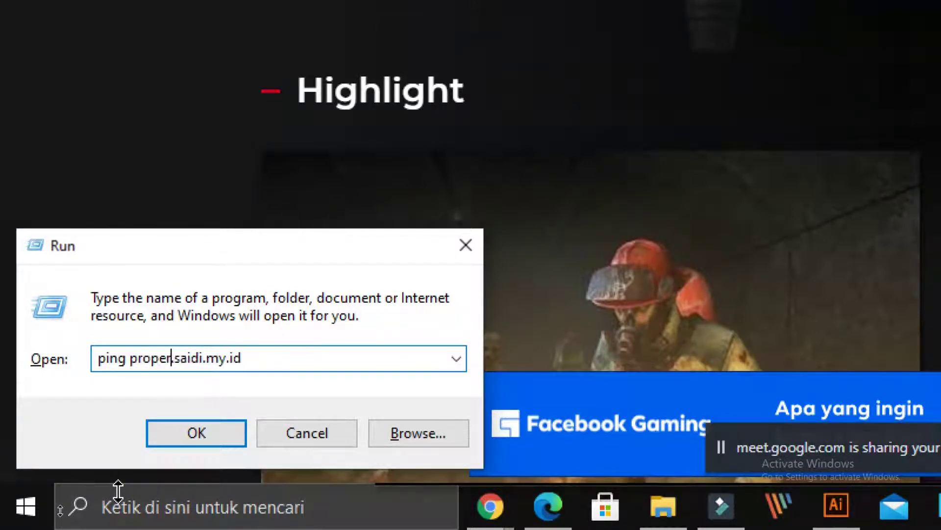
type("ti")
key("Return")
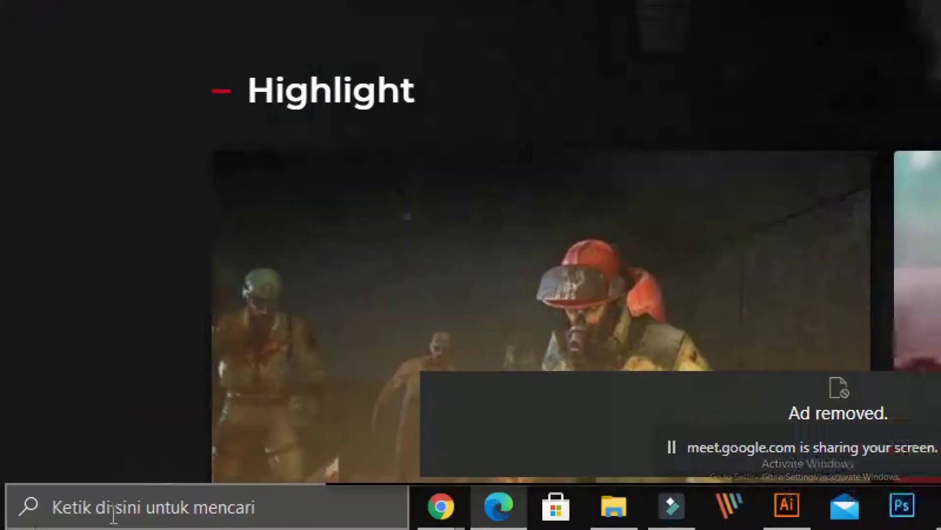
key("super+Tab")
left_click(360, 142)
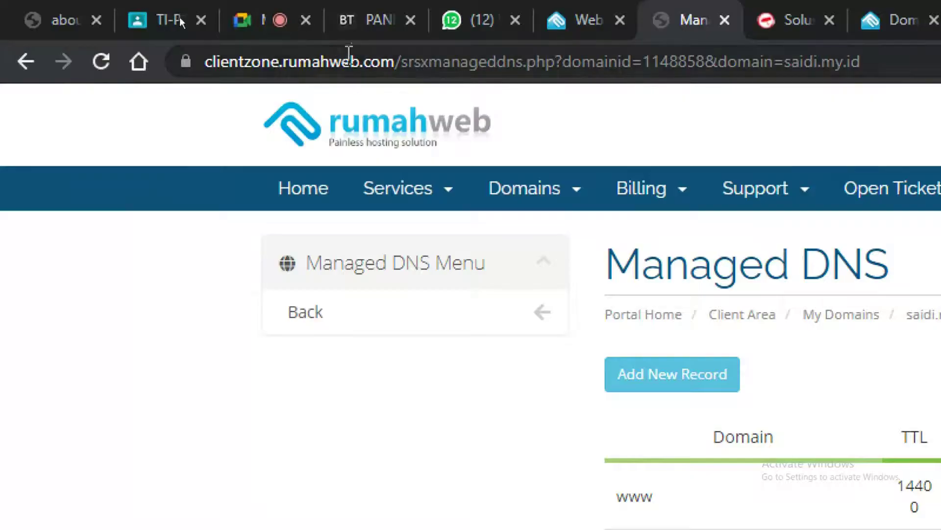
In a Chrome tab, load the address properti.my.id
left_click(369, 19)
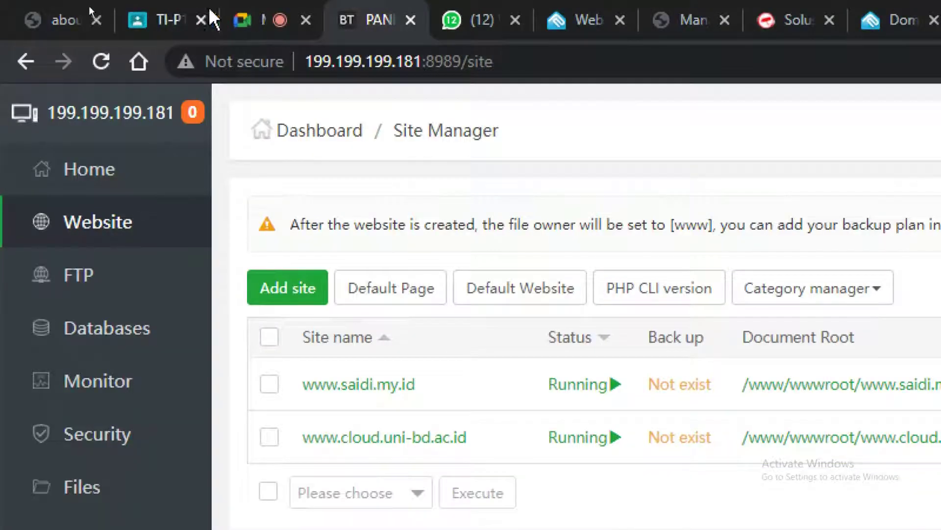
left_click(149, 9)
left_click(266, 54)
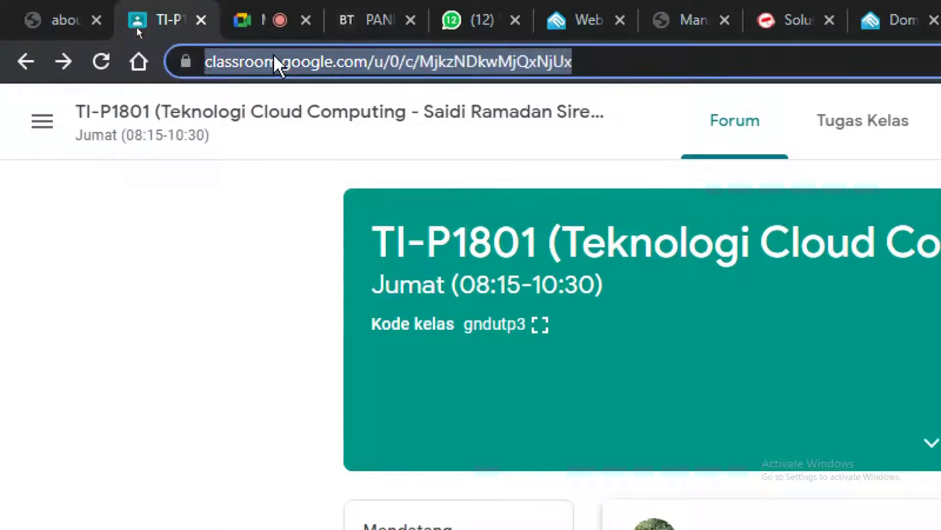
type("propert")
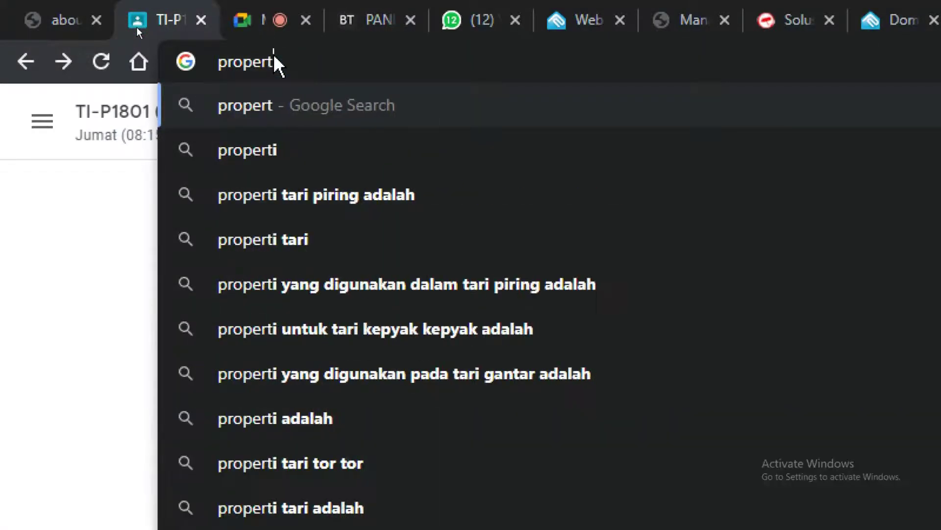
key("BackSpace")
key("BackSpace")
key("BackSpace")
key("BackSpace")
key("BackSpace")
key("BackSpace")
key("BackSpace")
type("www.")
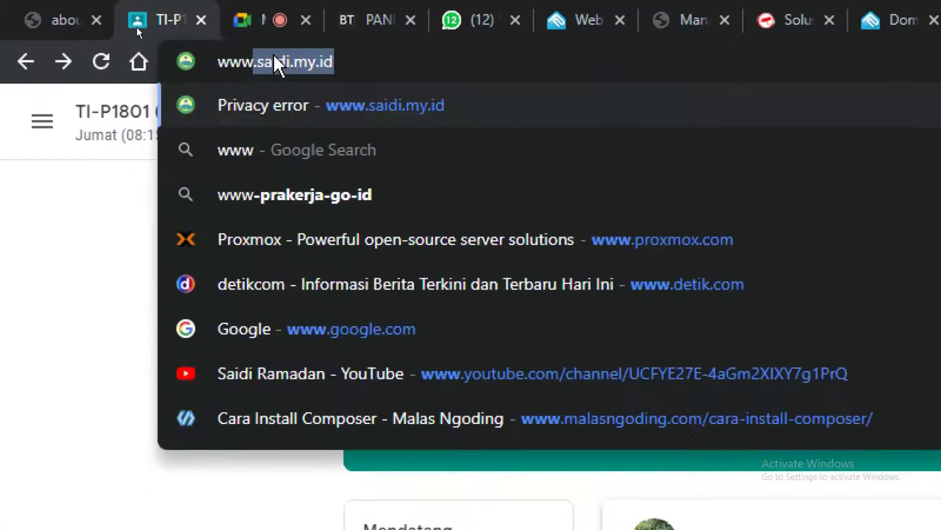
type("pr")
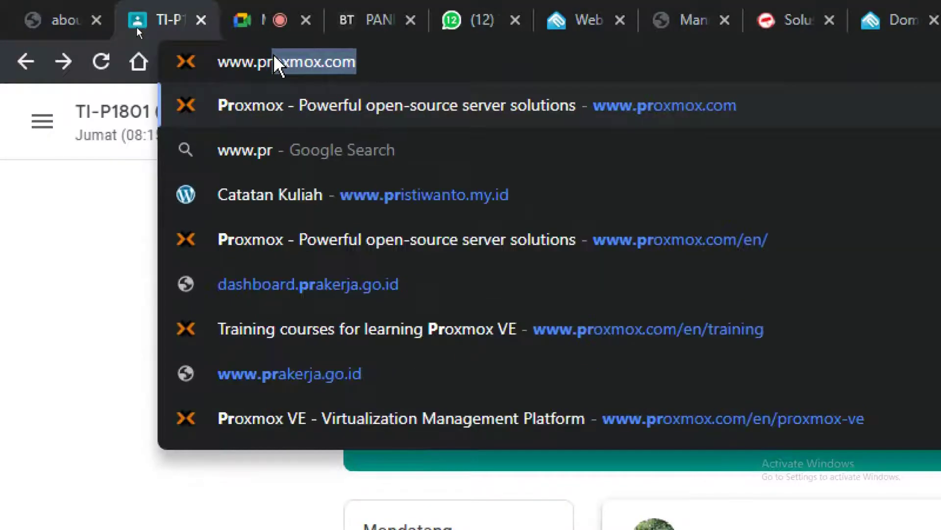
key("Delete")
type("operti.my")
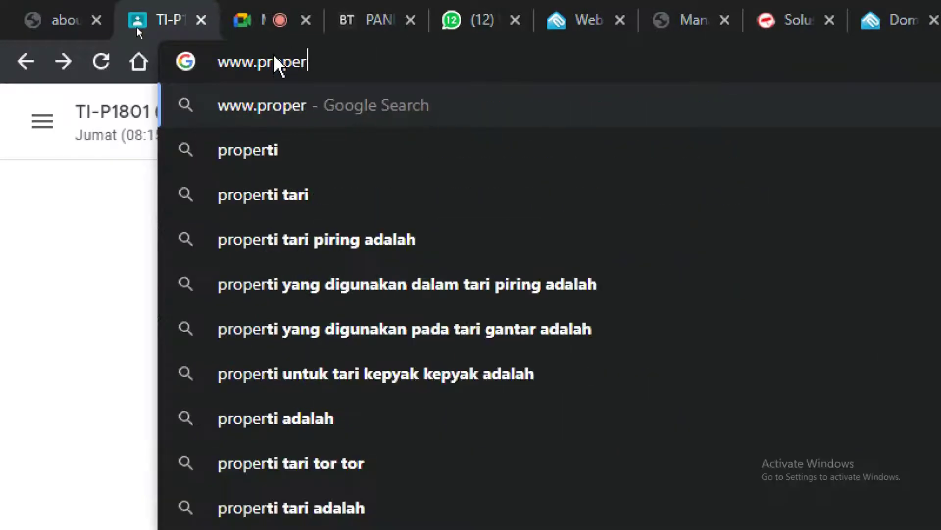
type(".id")
key("Return")
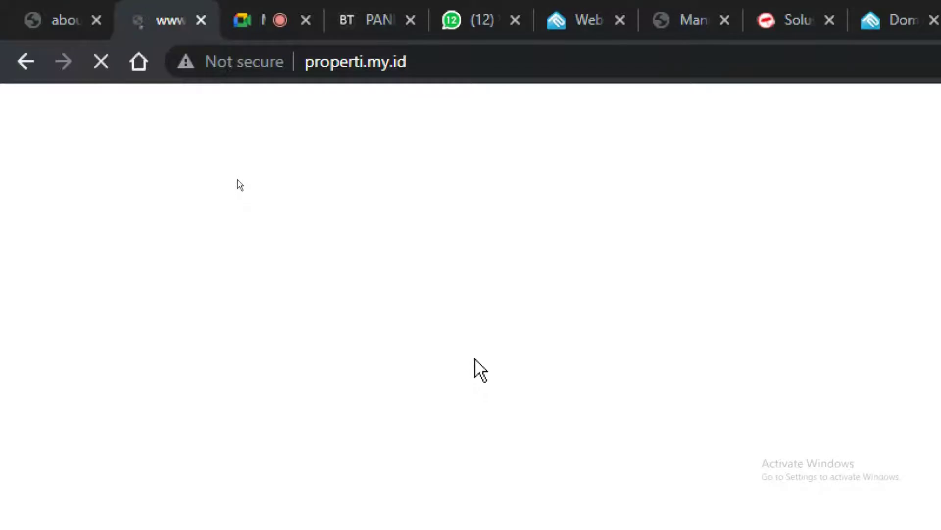
Correct the address to properti.saidi.my.id, which loads a certificate privacy error
left_click(442, 73)
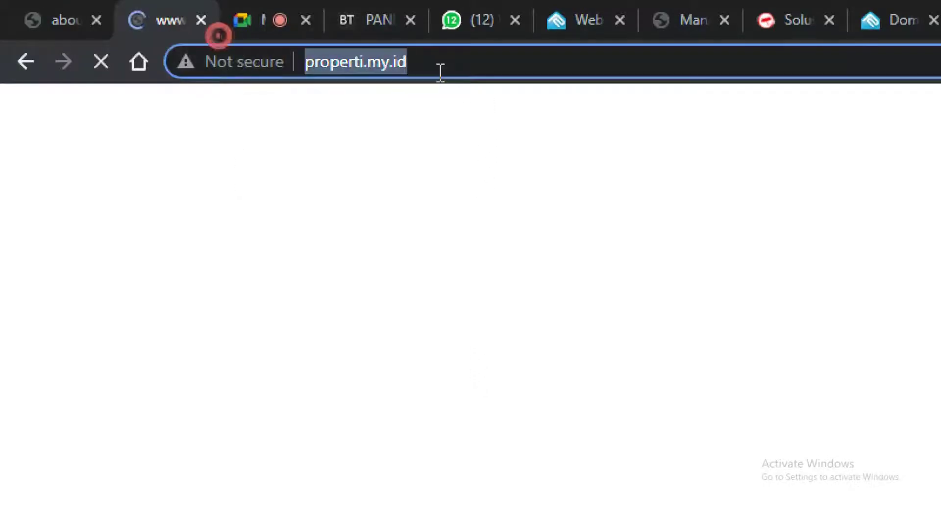
type("peo")
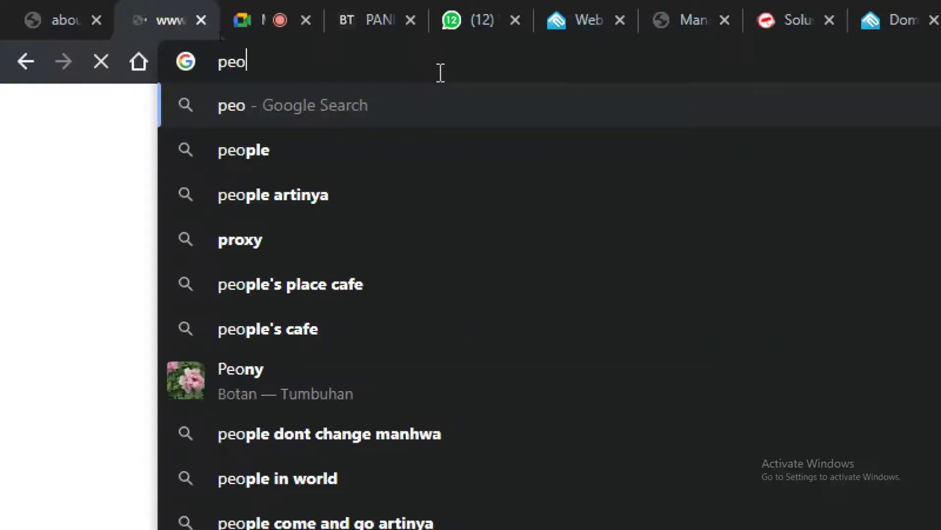
key("BackSpace")
key("BackSpace")
type("rope")
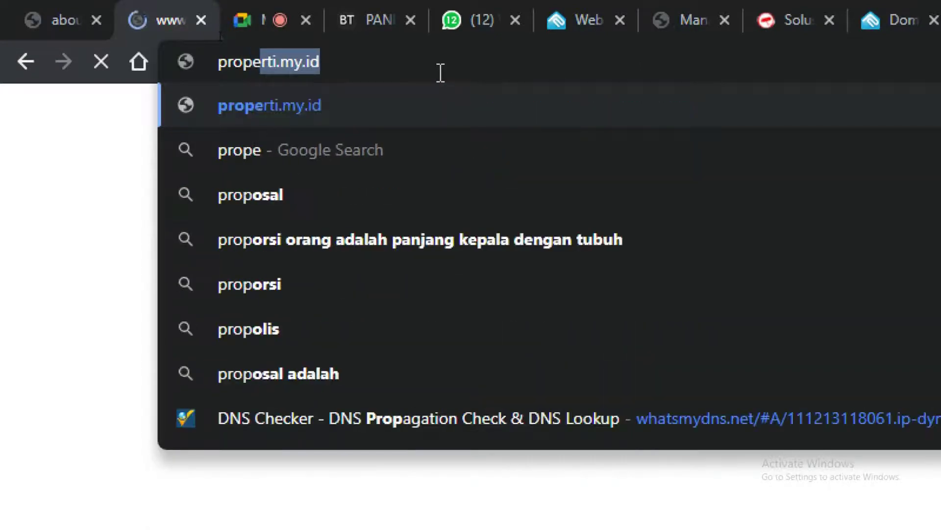
type("rti.")
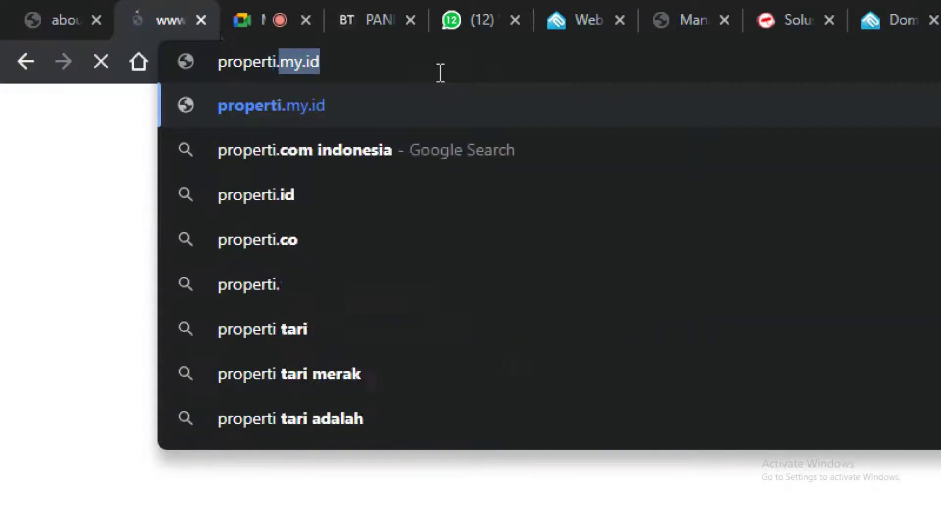
type("saidi.myd.")
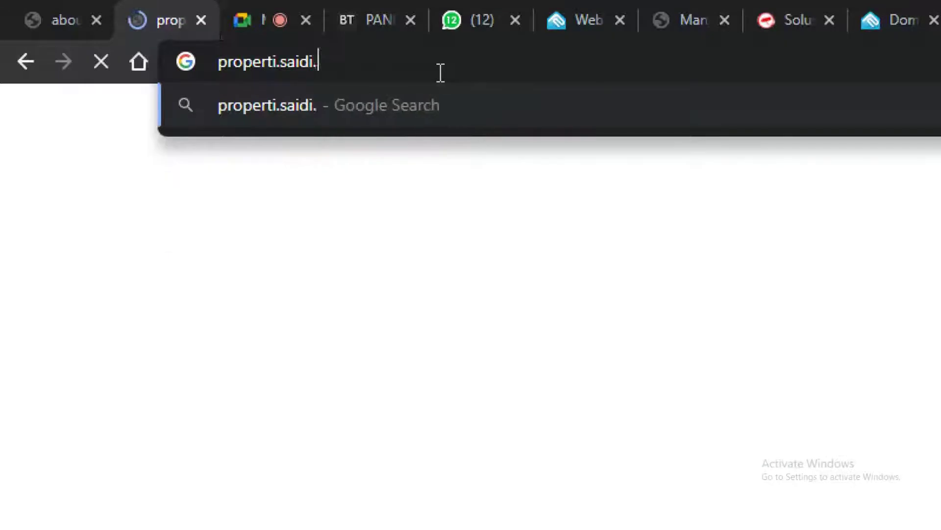
key("BackSpace")
key("BackSpace")
type(".id")
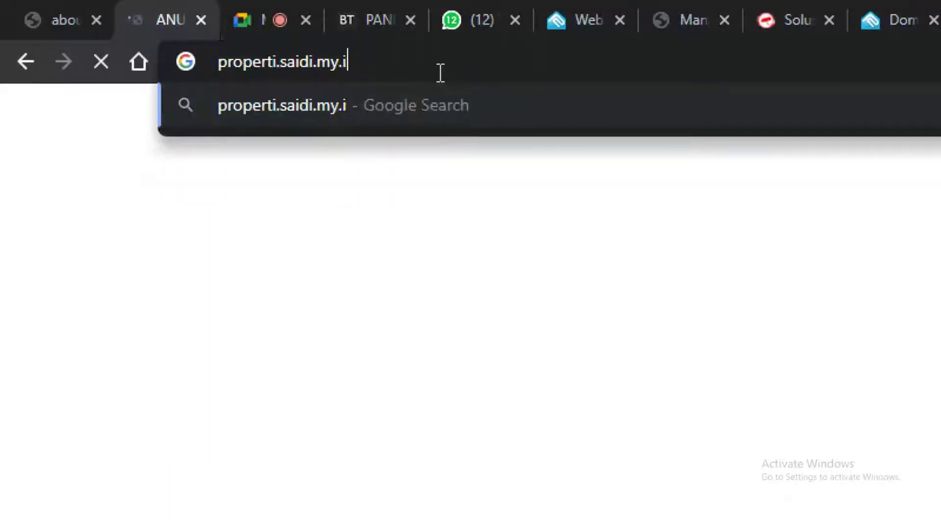
key("Return")
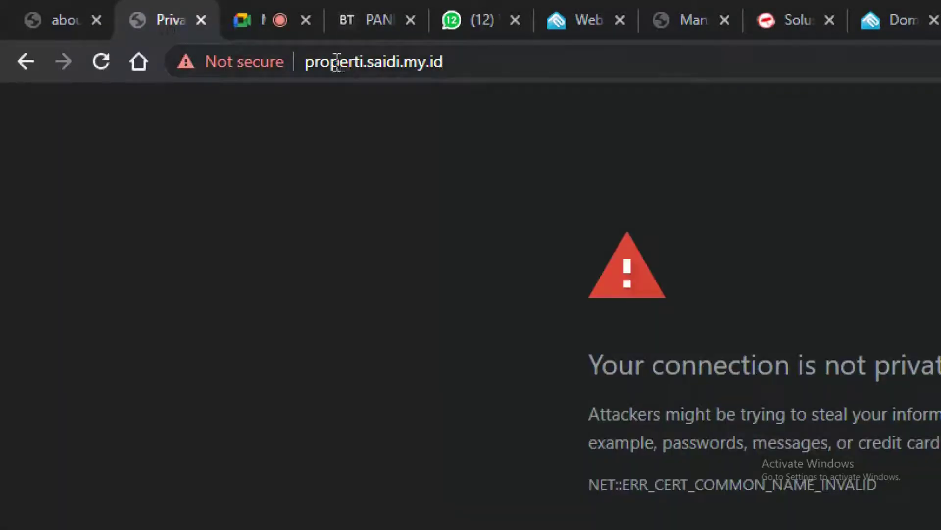
left_click(319, 60)
left_click(319, 59)
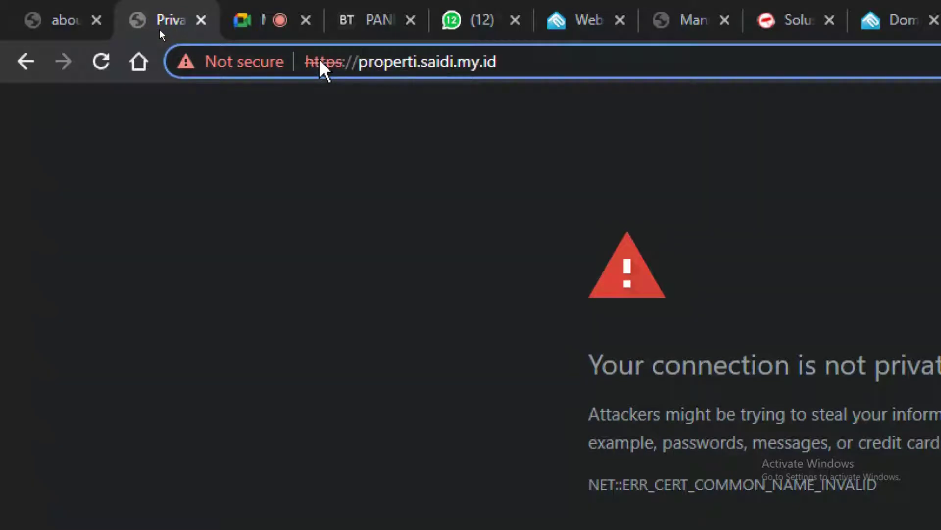
key("Delete")
key("Delete")
key("Delete")
key("Delete")
key("Delete")
key("Delete")
key("Delete")
key("Delete")
type("www")
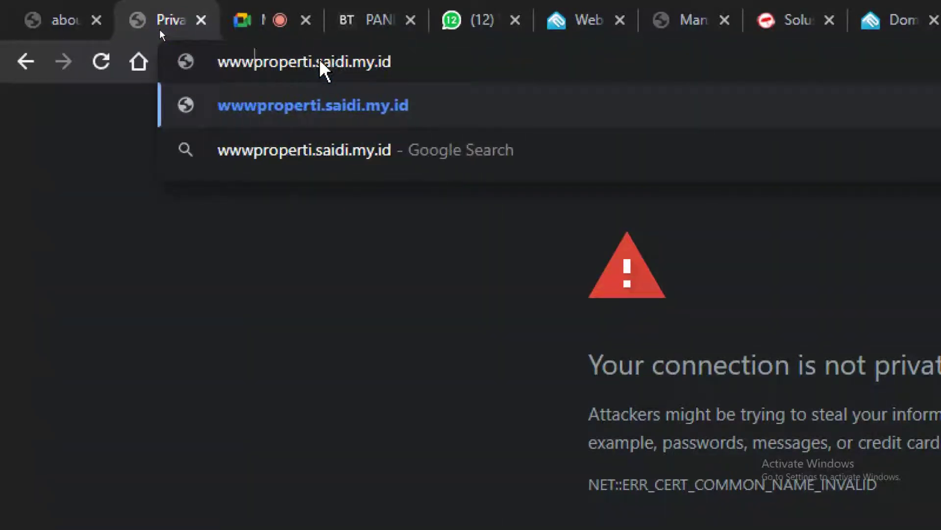
type(".")
key("Return")
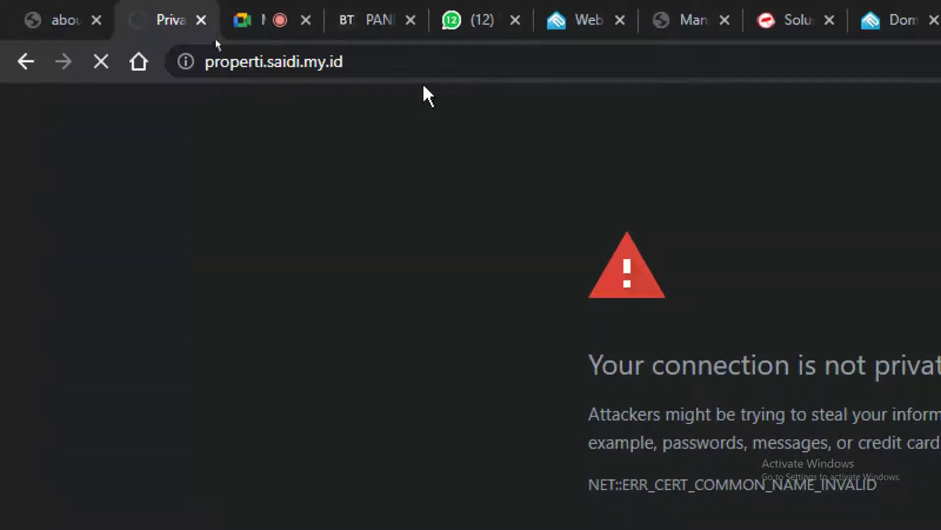
left_click(434, 65)
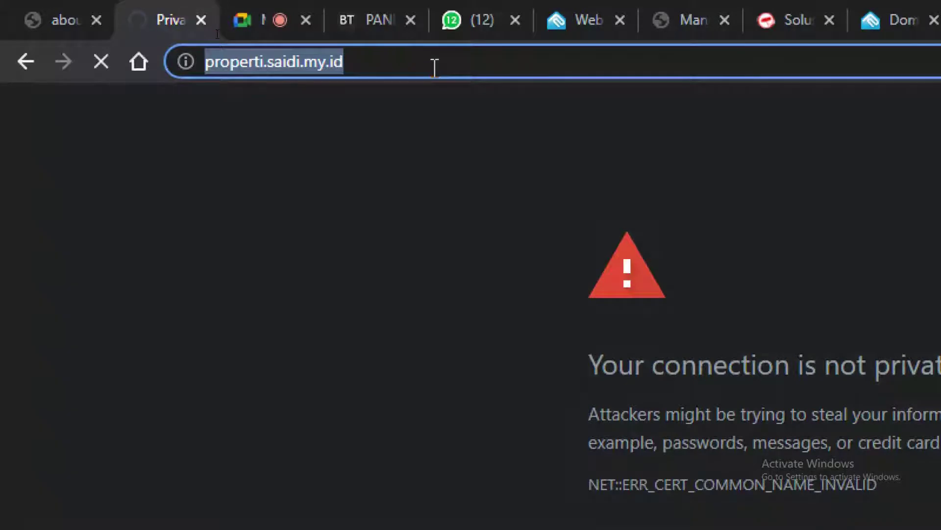
key("super+r")
key("ctrl+c")
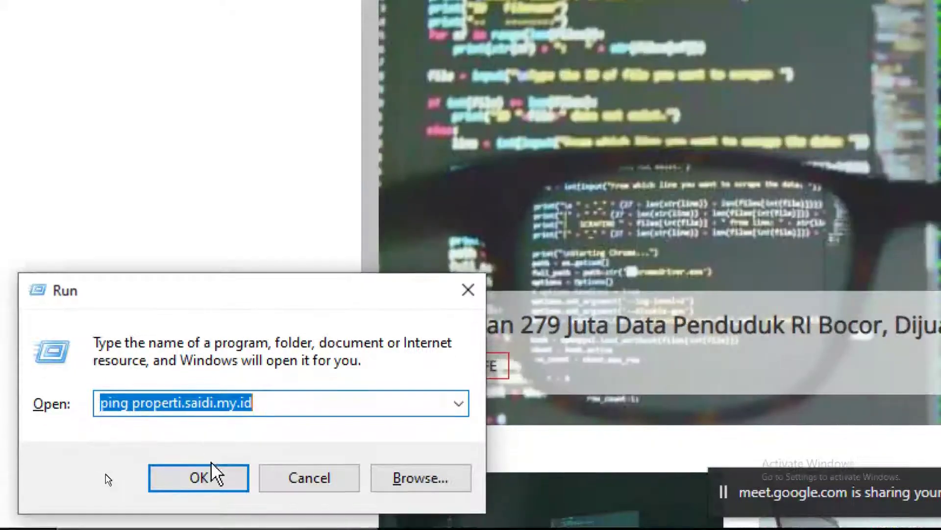
left_click(211, 474)
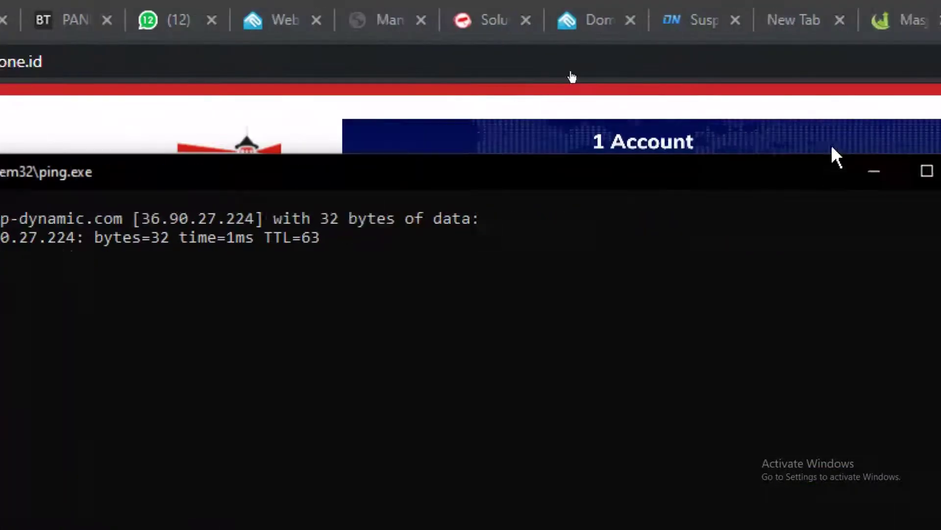
Close the ping window and dismiss the reopened Run box without running the ping command
left_click(897, 168)
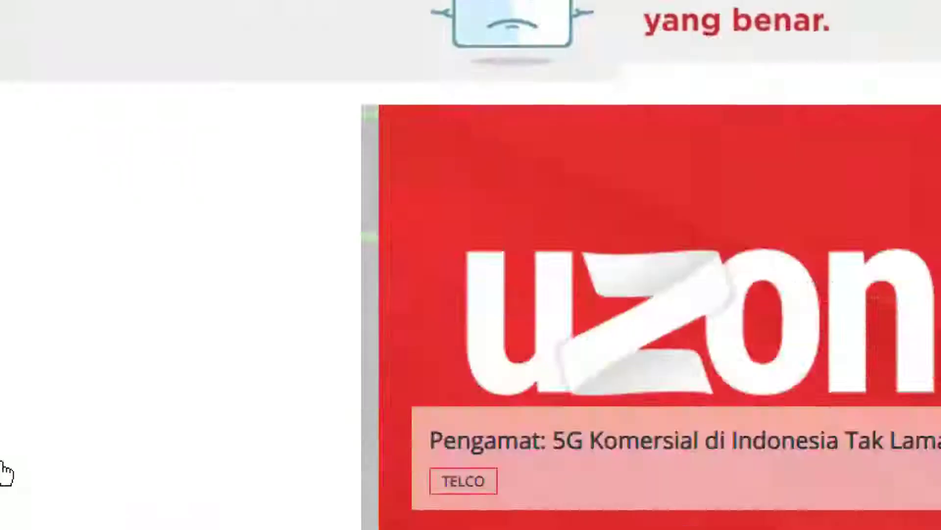
key("super+r")
left_click(238, 358)
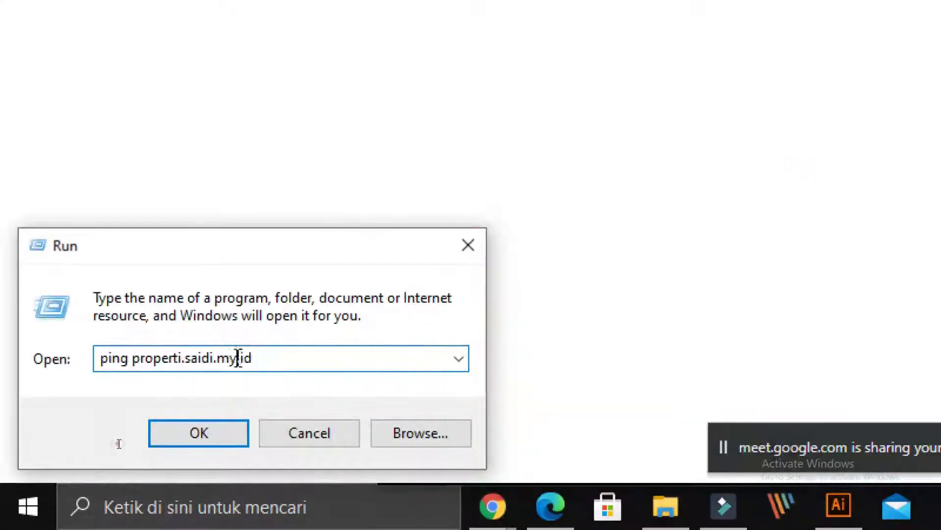
left_click_drag(270, 355, 148, 346)
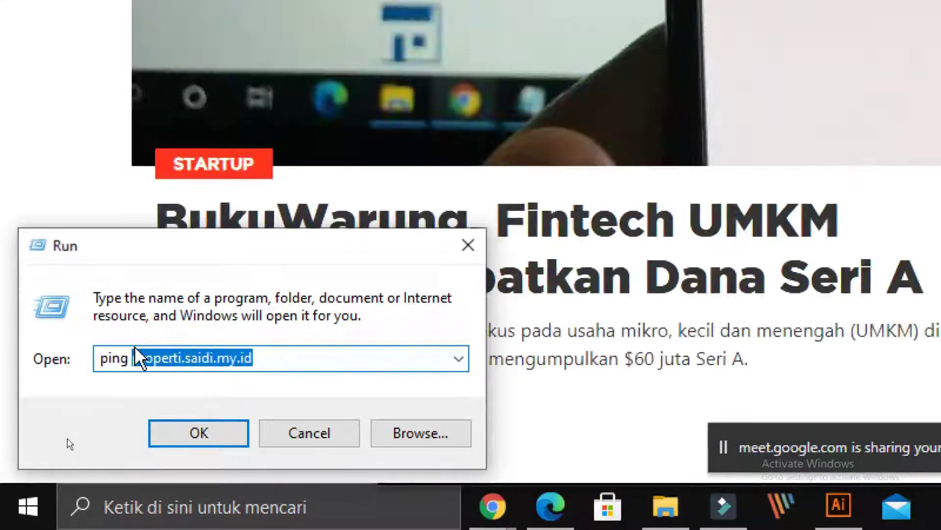
left_click(478, 242)
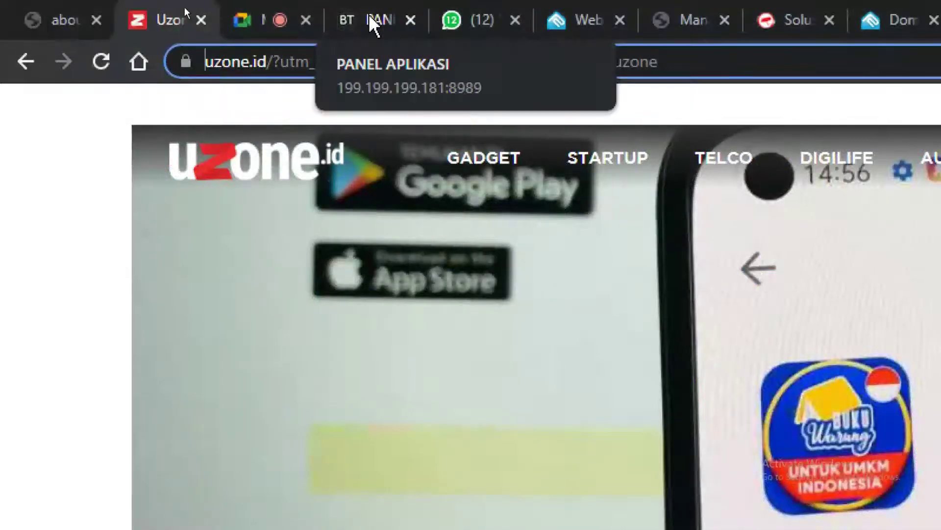
Open aaPanel's OneClick Deployment, browse the CMS and Blog app lists, and return to Recommend
left_click(370, 22)
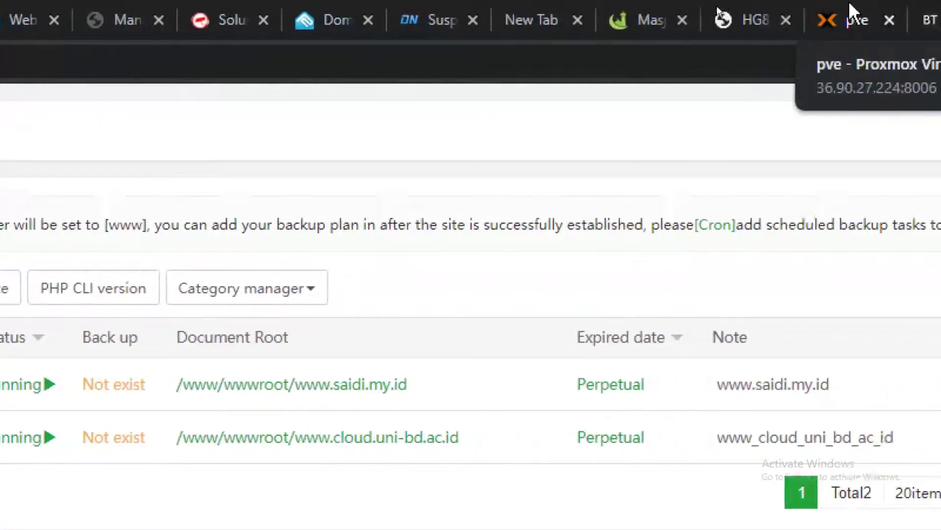
left_click(843, 18)
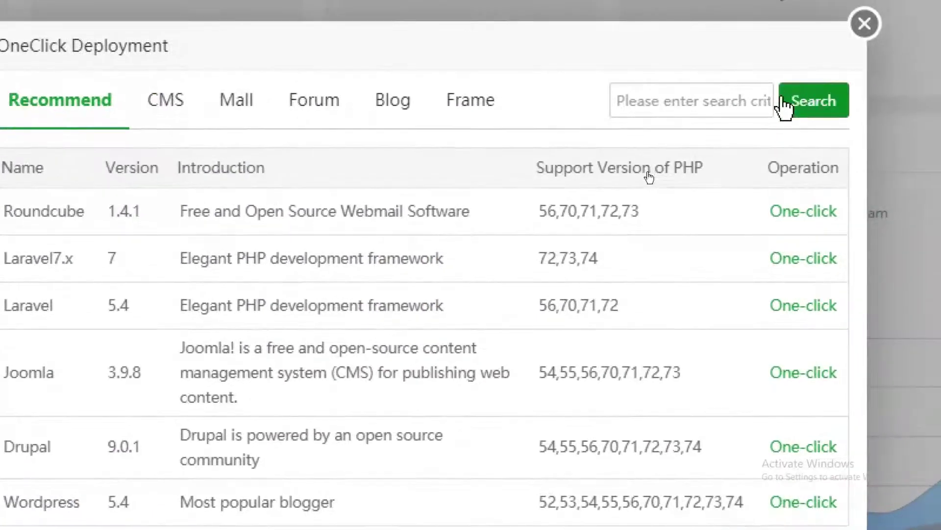
left_click(166, 109)
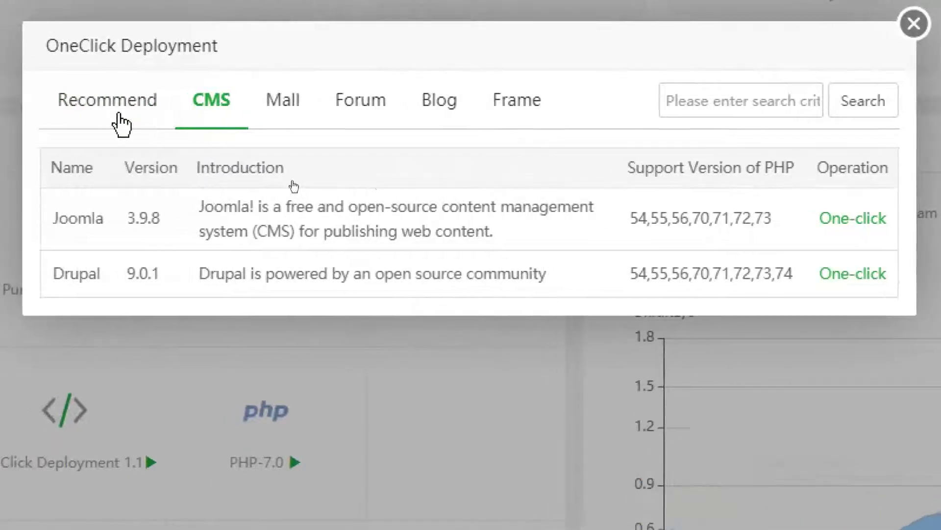
left_click(428, 104)
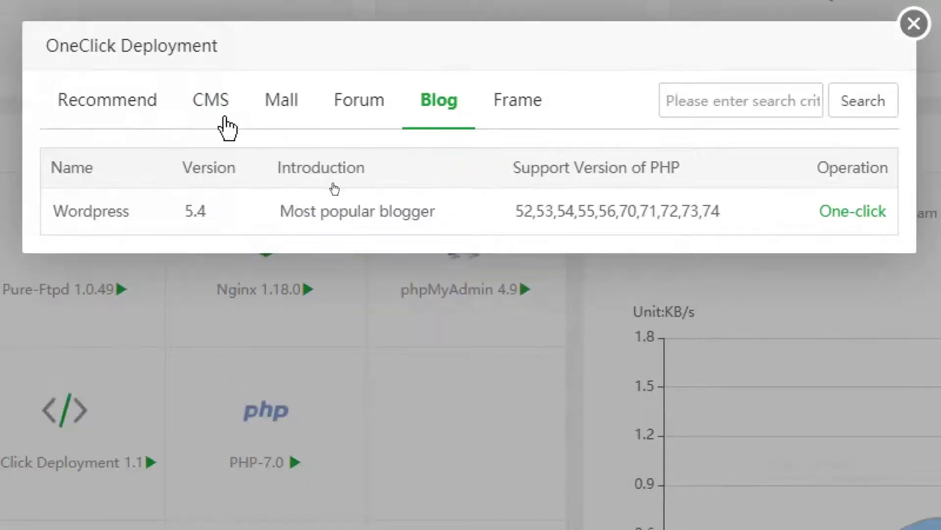
left_click(136, 115)
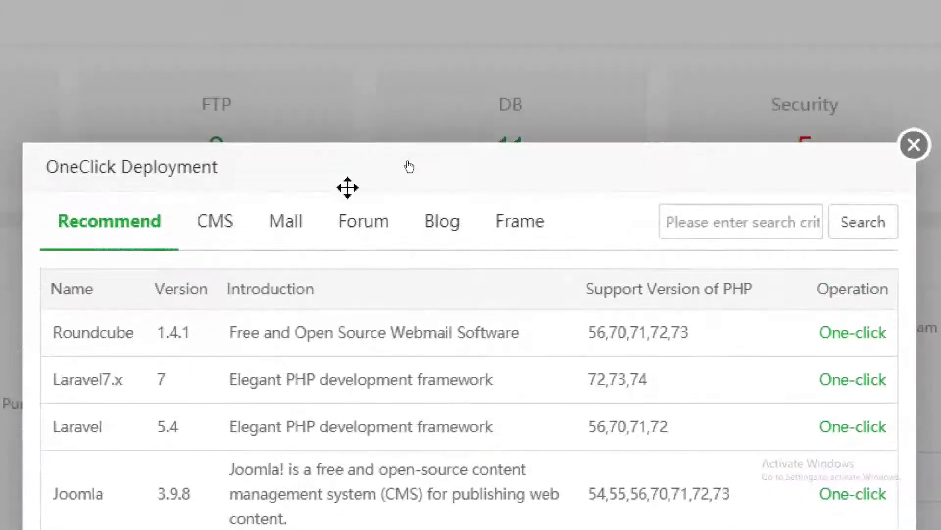
left_click(442, 207)
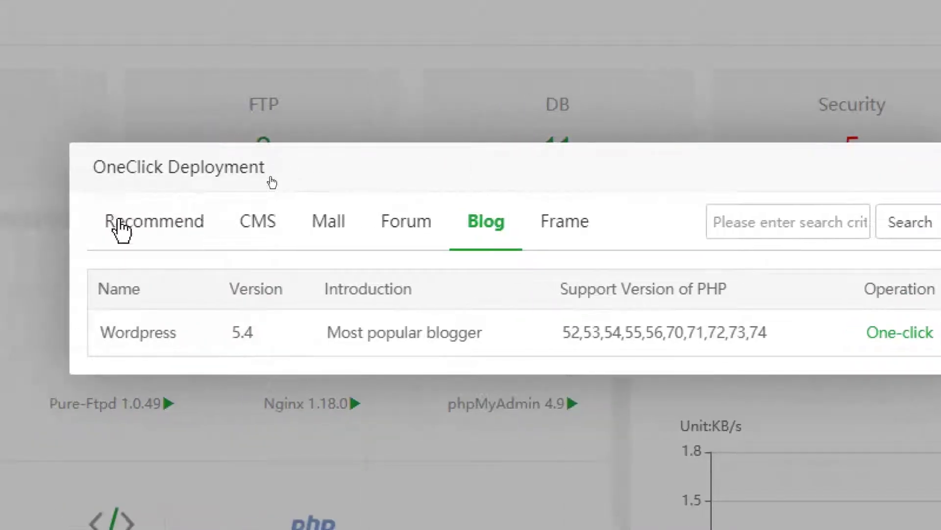
left_click(84, 228)
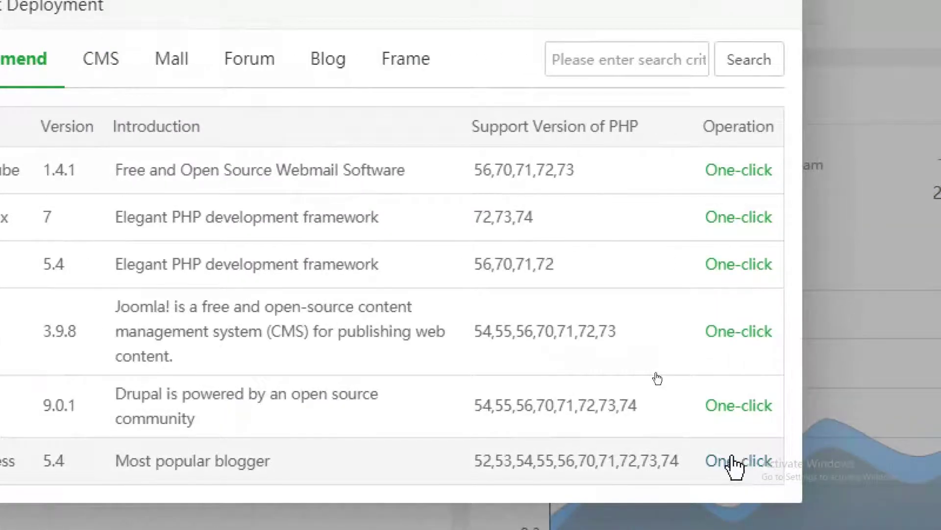
One-click deploy WordPress 5.4 with domain properti.saidi.my.id, select the reported database details, and close the dialog
left_click(732, 458)
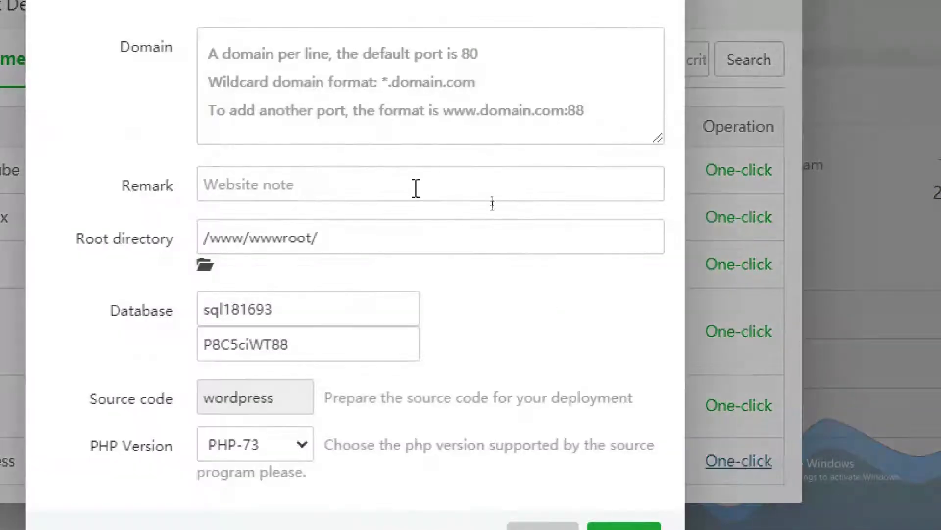
left_click(400, 99)
key("ctrl+v")
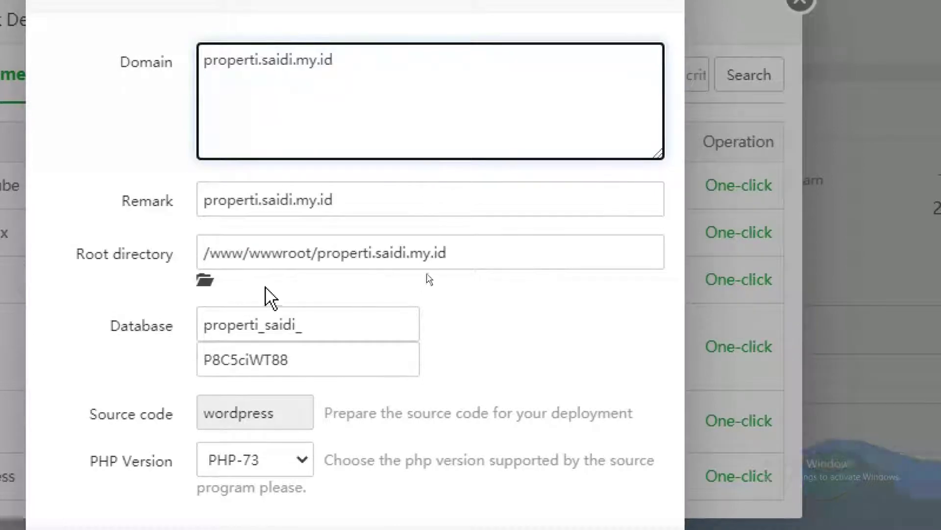
scroll(295, 340, "down", 2)
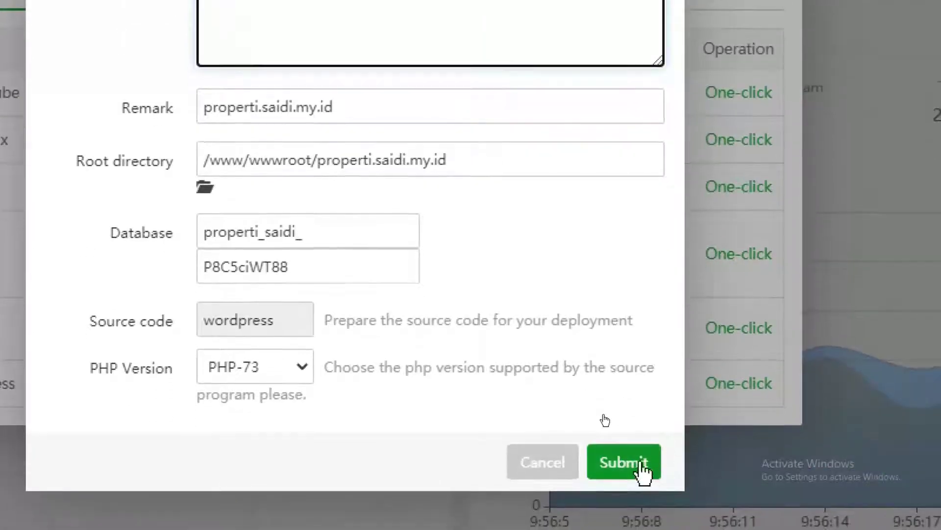
left_click(637, 463)
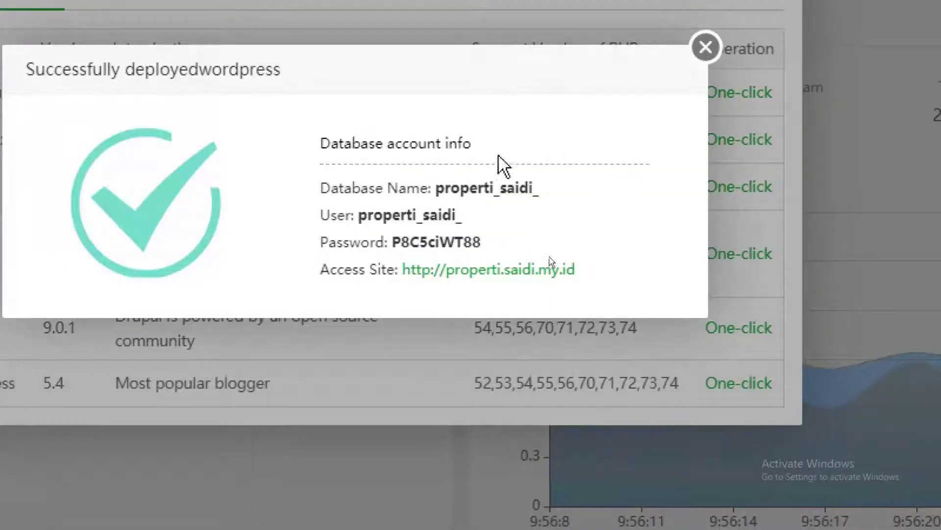
left_click_drag(635, 266, 325, 133)
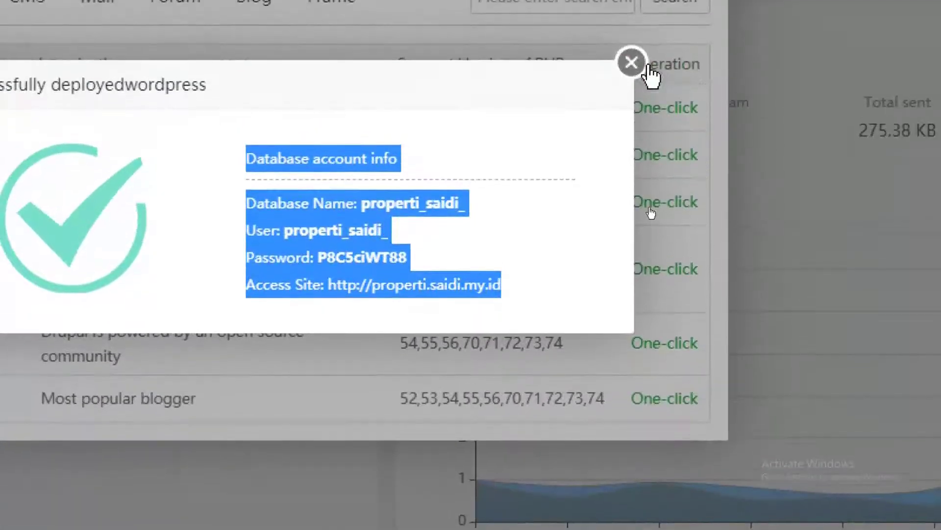
left_click(648, 67)
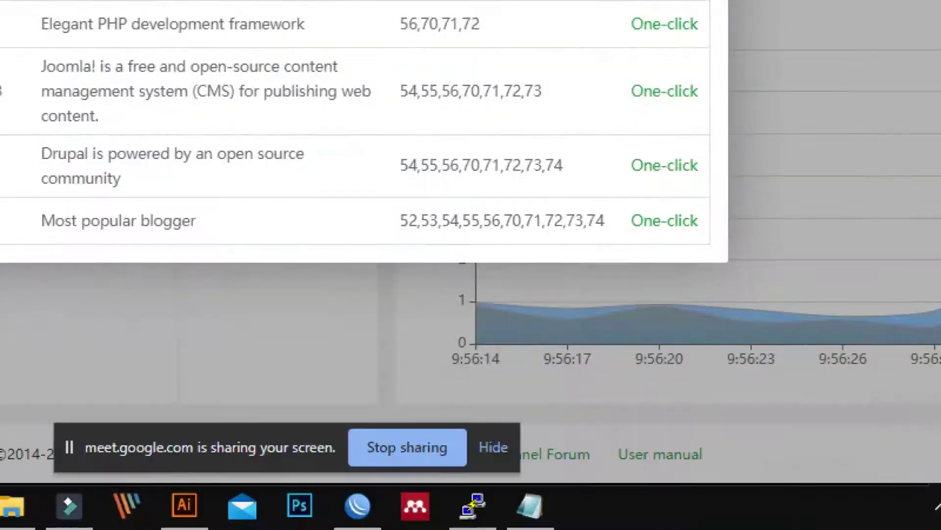
Paste the new site's database details below the existing Notepad notes, then return to aaPanel
left_click(531, 508)
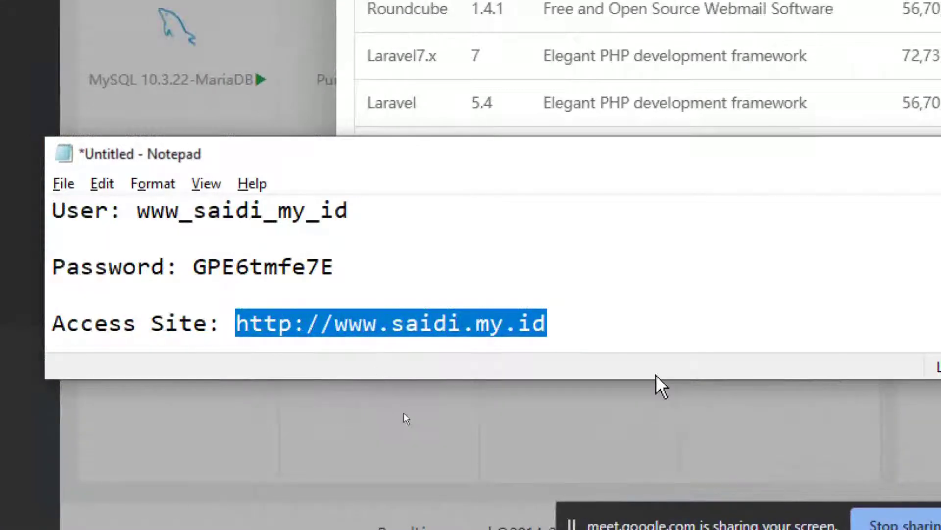
left_click(661, 337)
key("Return")
key("Return")
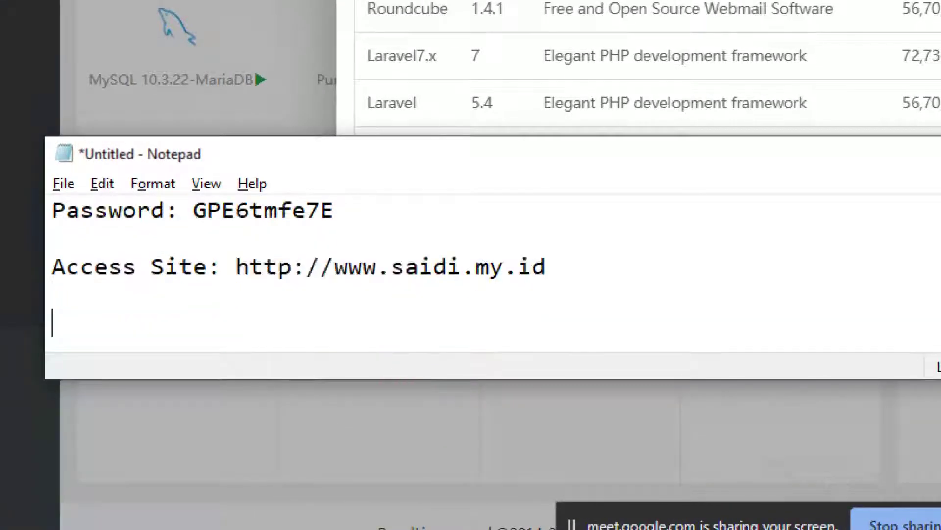
key("ctrl+v")
left_click(125, 66)
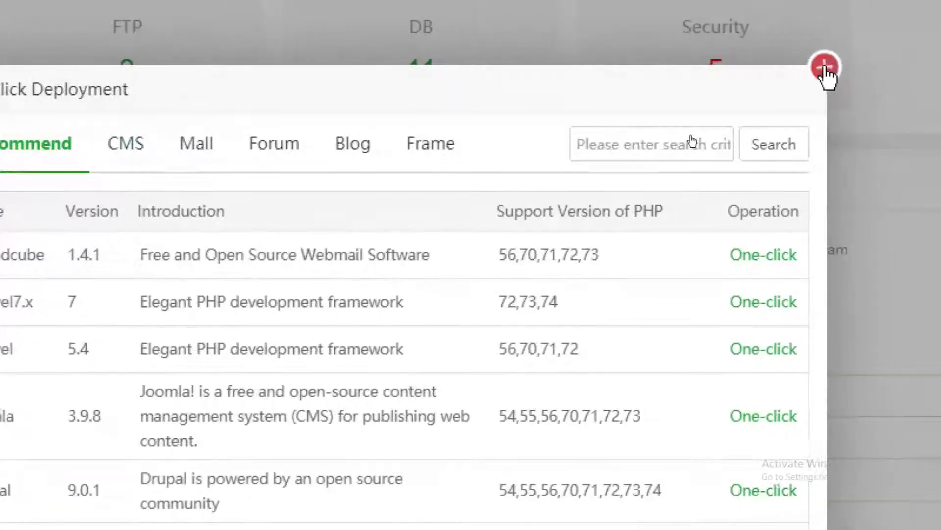
Check properti.saidi.my.id's root folder from the Website list, then open that site's settings
left_click(907, 54)
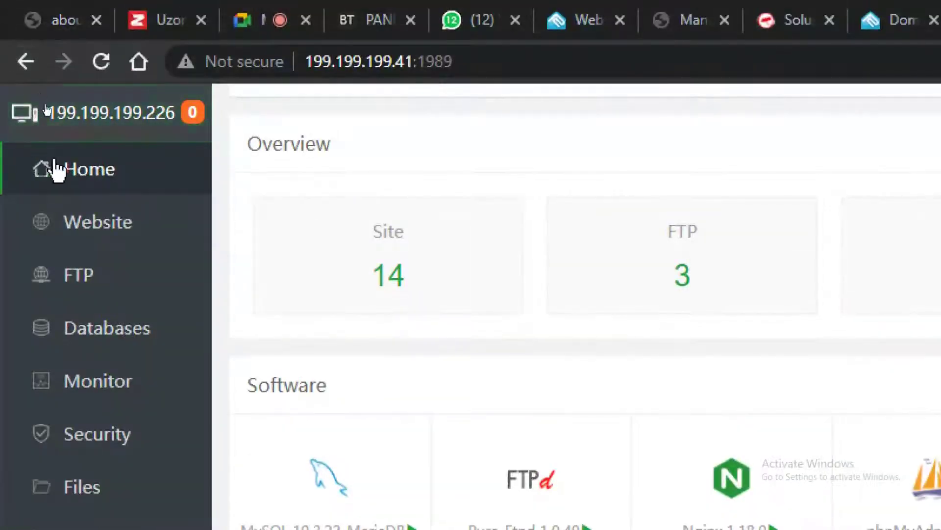
left_click(100, 236)
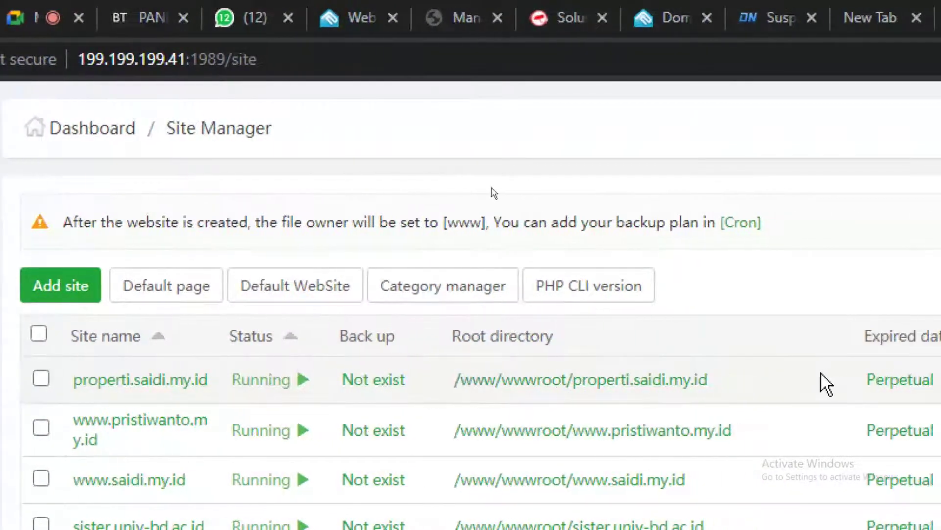
left_click(676, 388)
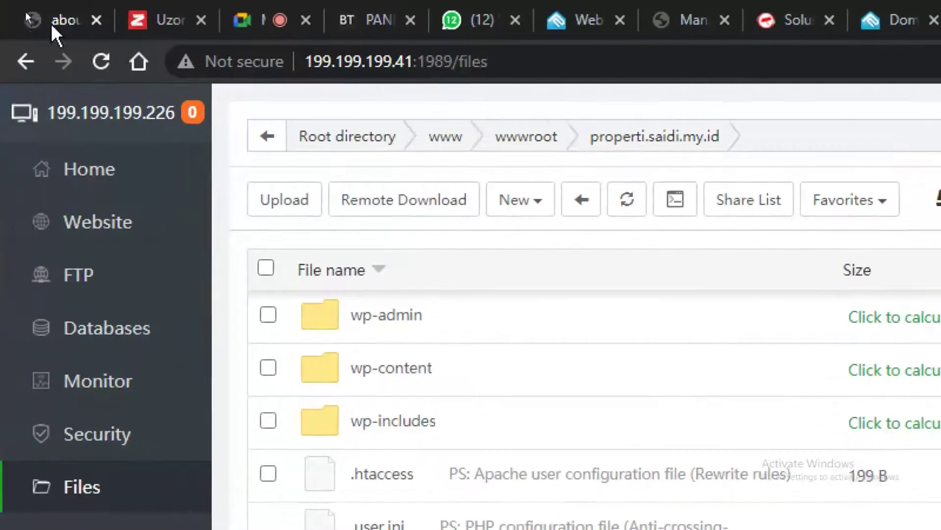
left_click(27, 61)
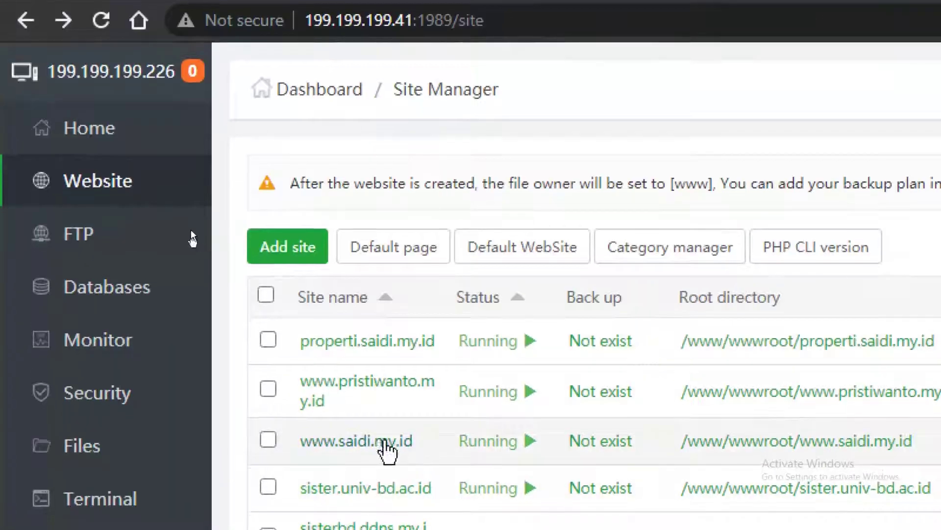
left_click(376, 341)
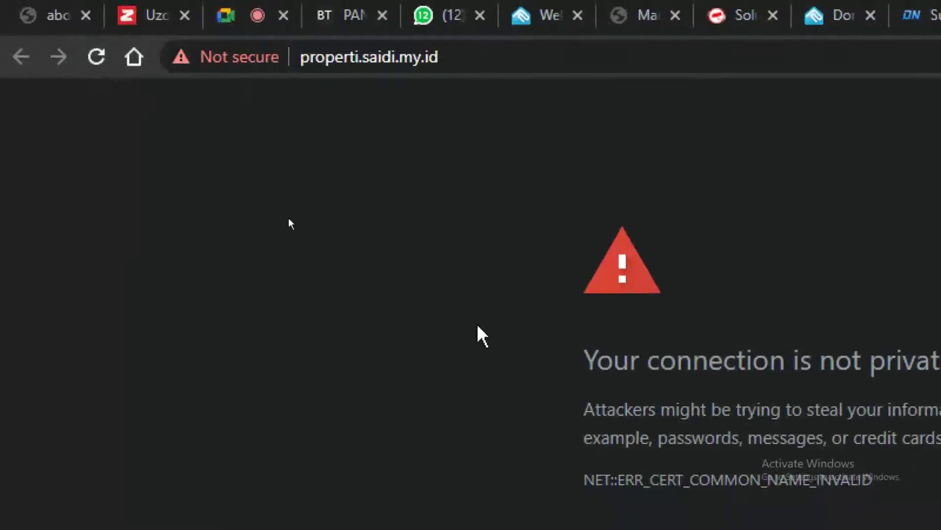
Expand the certificate error details for properti.saidi.my.id and retry loading the site
left_click(640, 425)
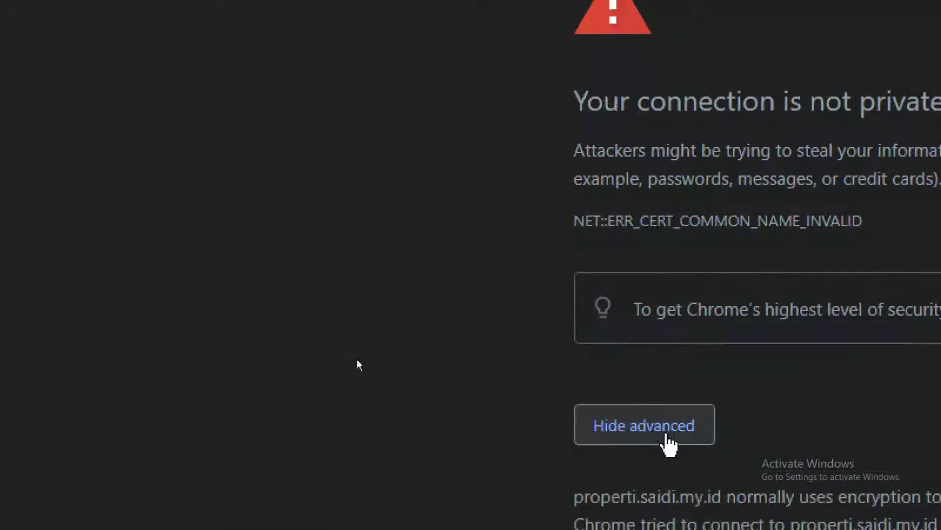
scroll(711, 383, "down", 1)
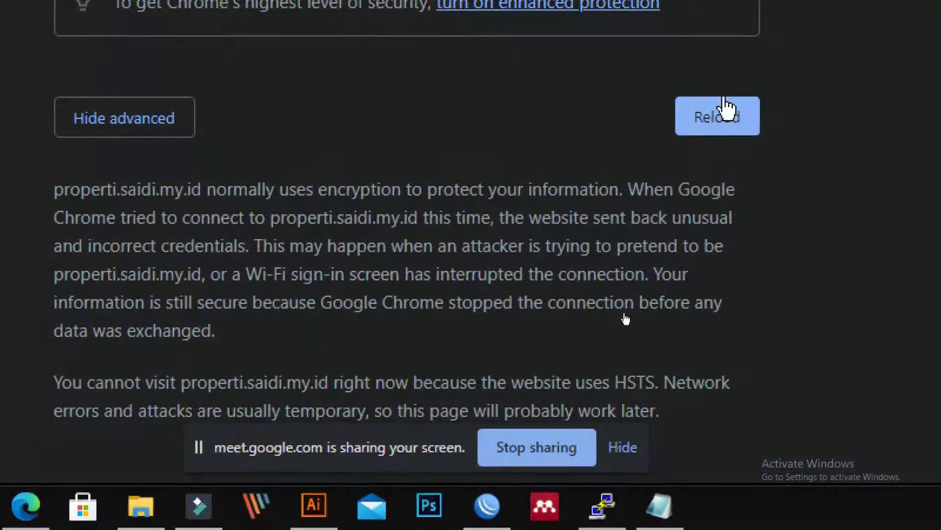
left_click(715, 122)
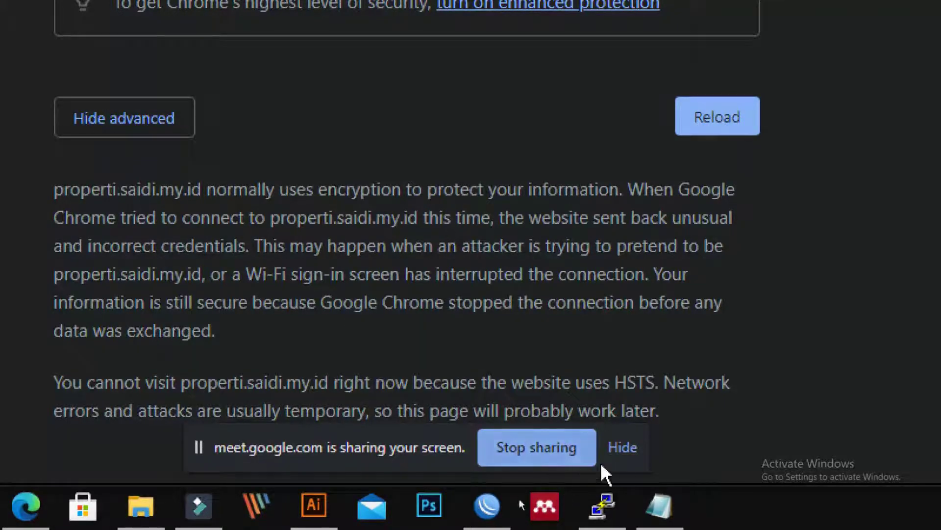
left_click_drag(420, 459, 588, 260)
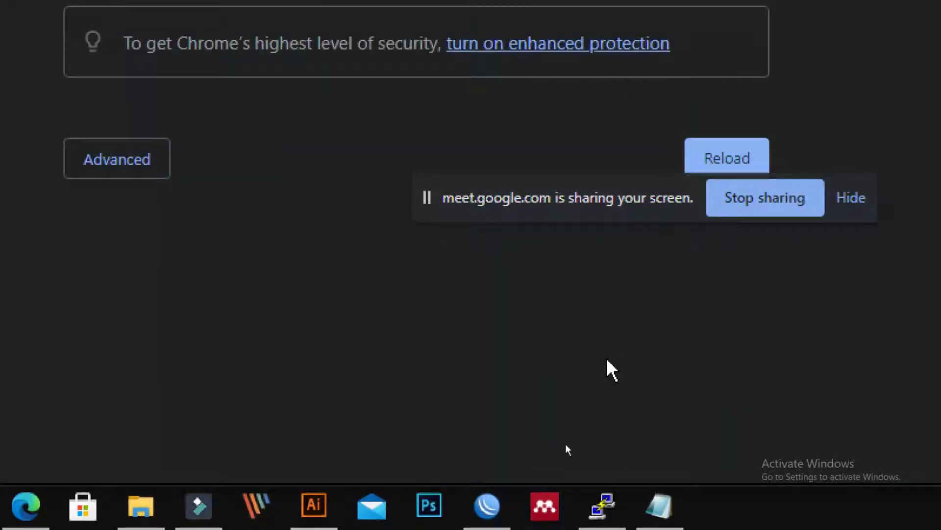
left_click(124, 166)
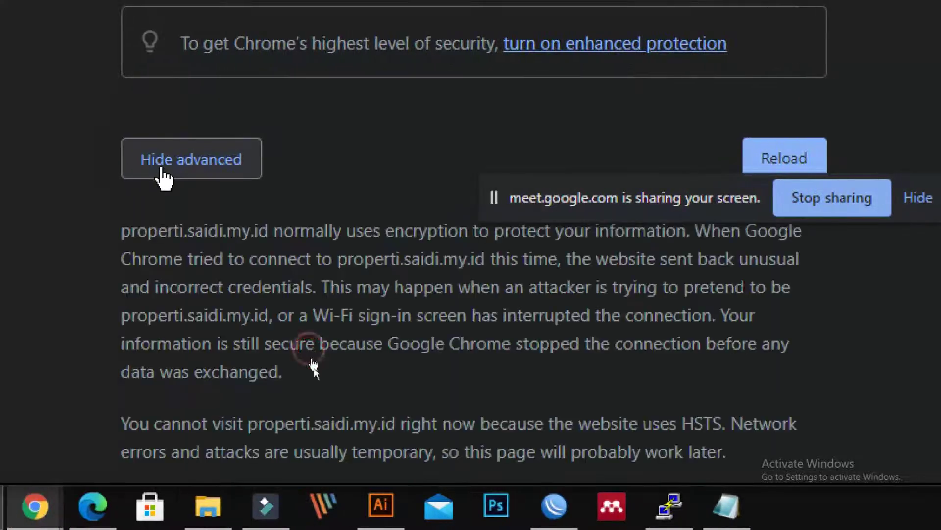
scroll(243, 387, "down", 1)
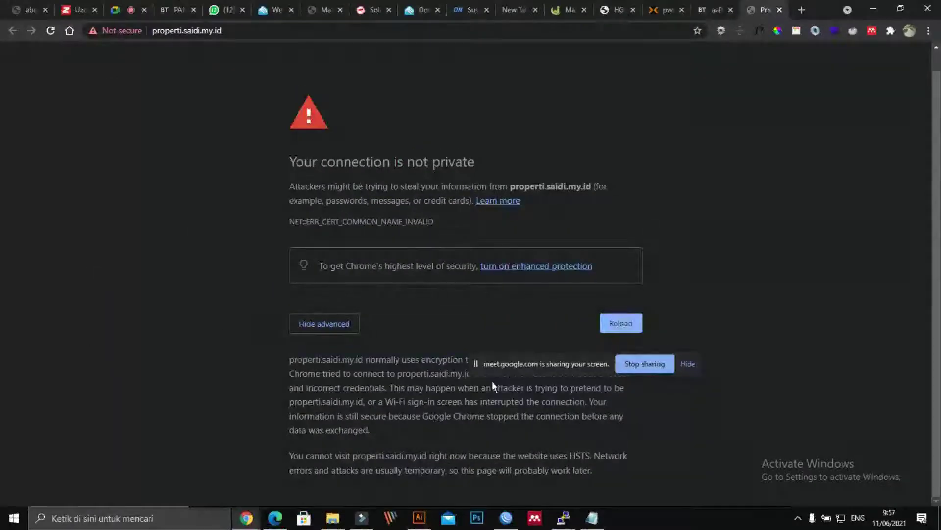
scroll(492, 380, "up", 1)
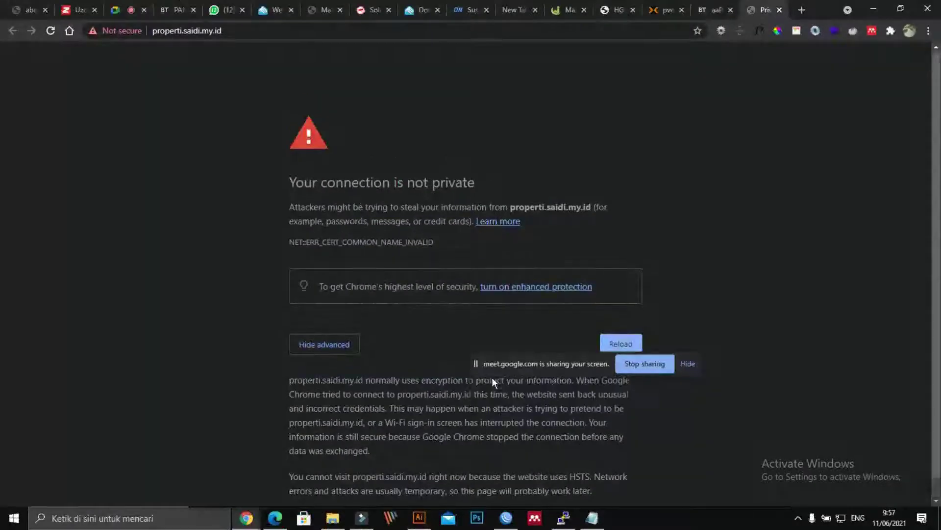
Inspect the site's address and connection security information in the address bar without changes
left_click(233, 36)
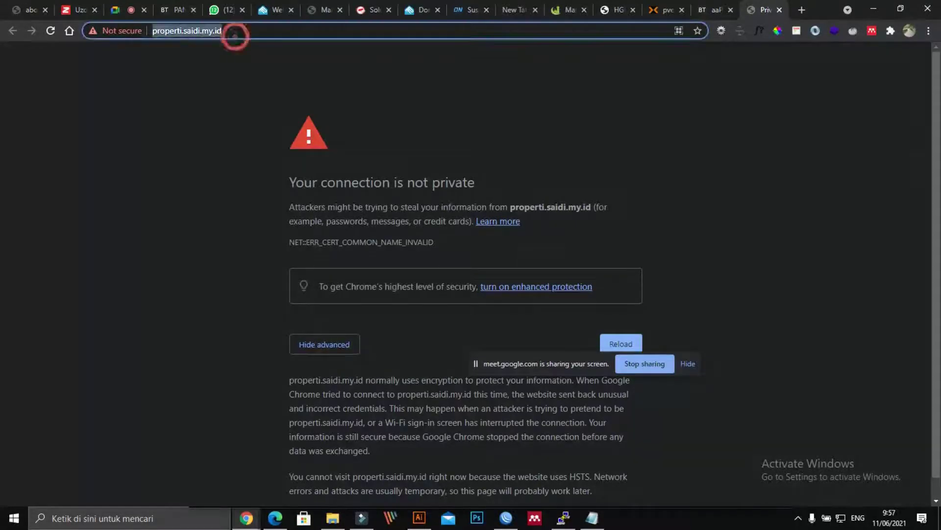
left_click(235, 33)
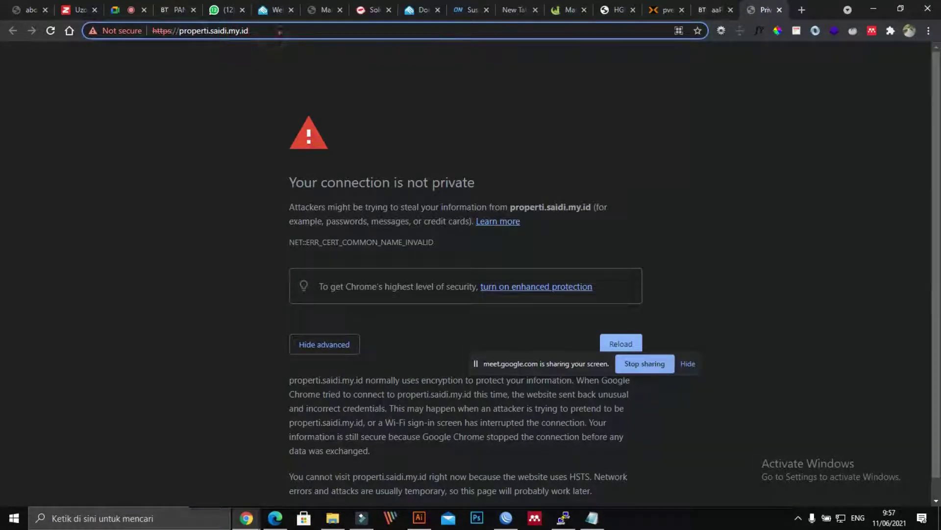
left_click_drag(272, 32, 179, 31)
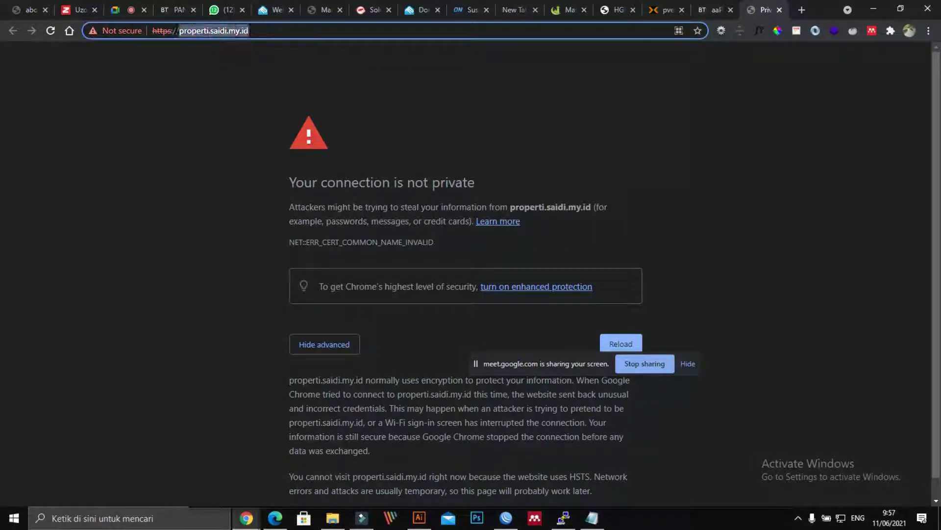
left_click(144, 30)
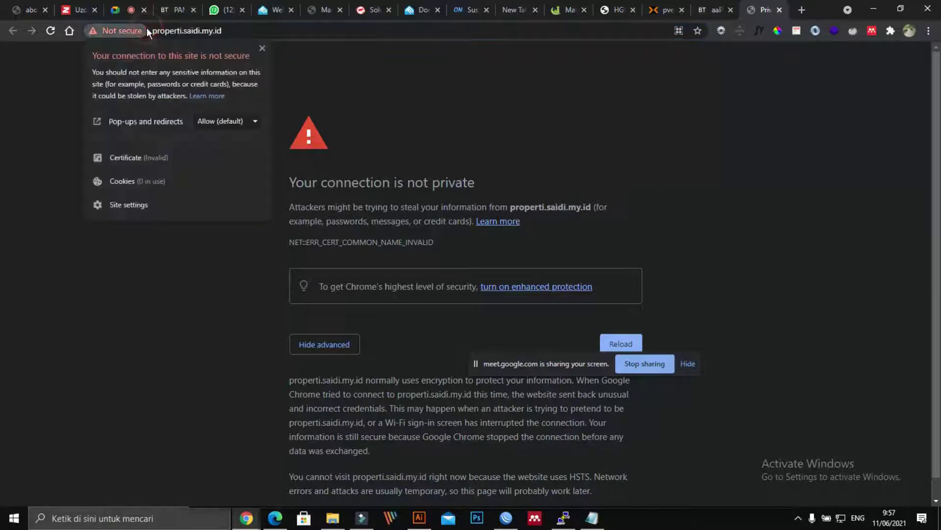
left_click(261, 48)
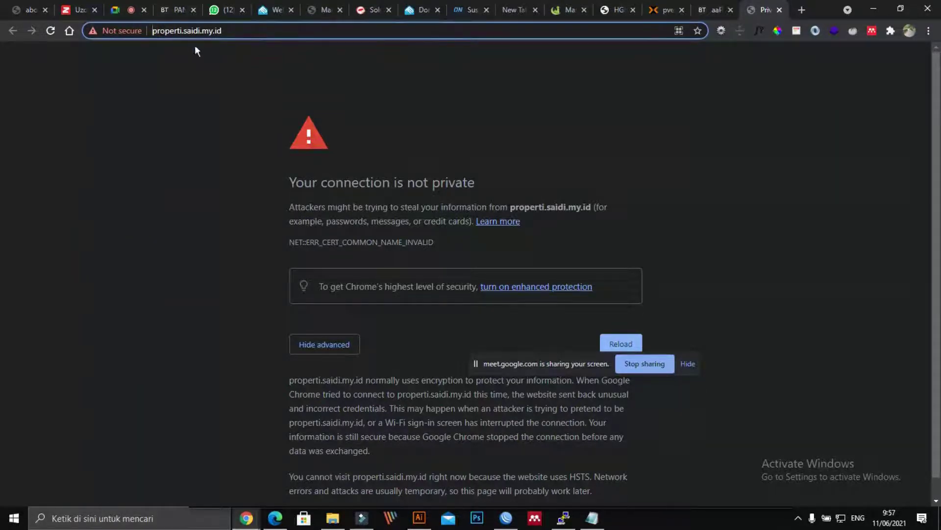
left_click(245, 31)
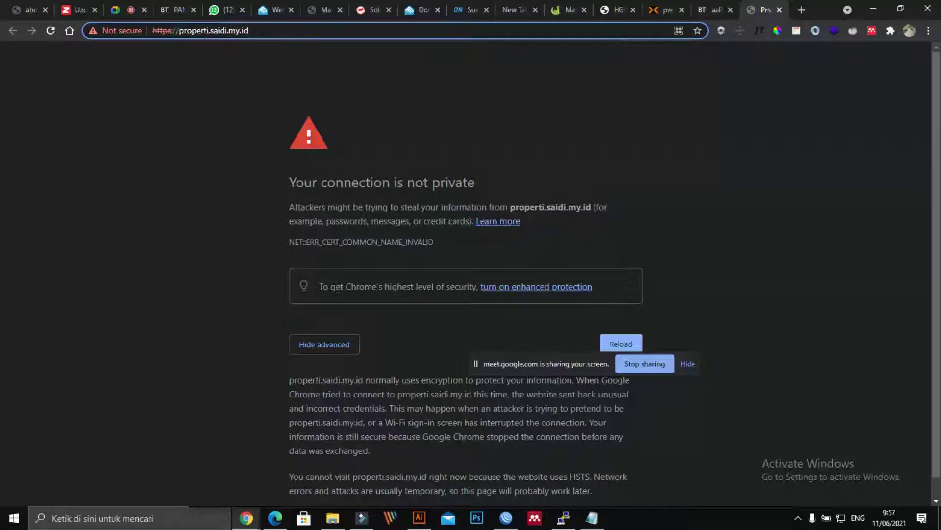
left_click_drag(177, 30, 153, 30)
left_click(246, 58)
Retry and reload properti.saidi.my.id, still erroring, then return to the aaPanel site settings
left_click(646, 71)
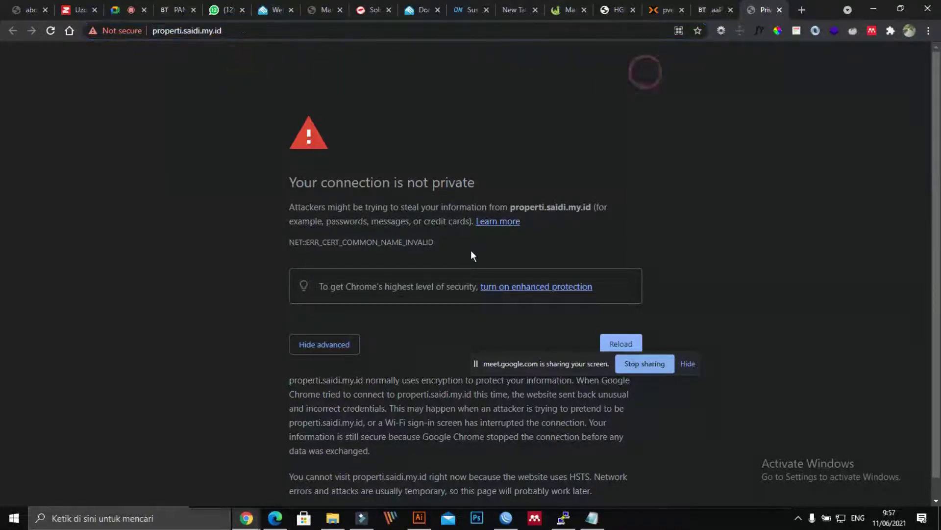
scroll(471, 249, "down", 1)
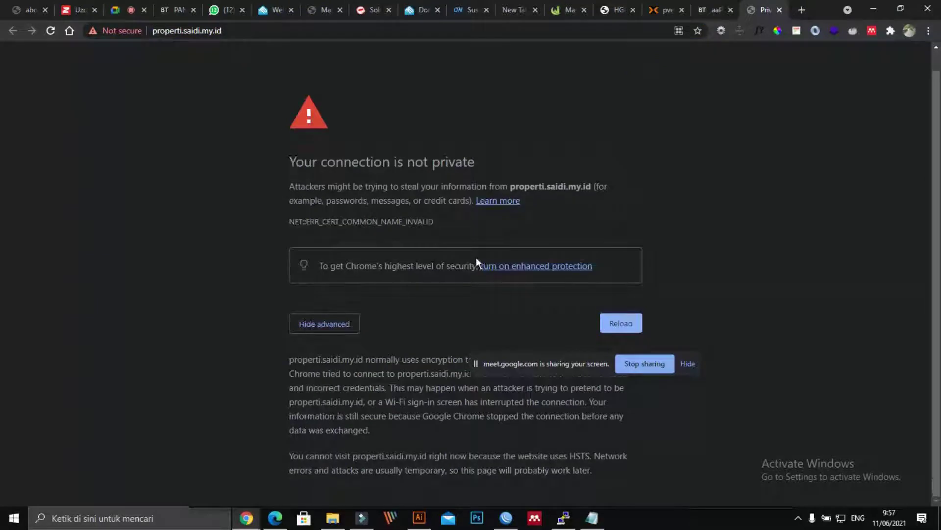
left_click(609, 328)
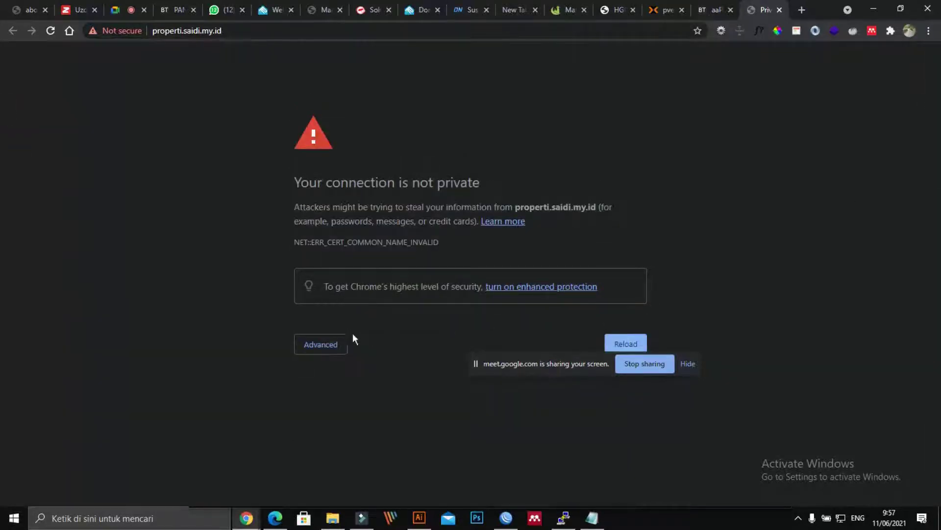
left_click(327, 341)
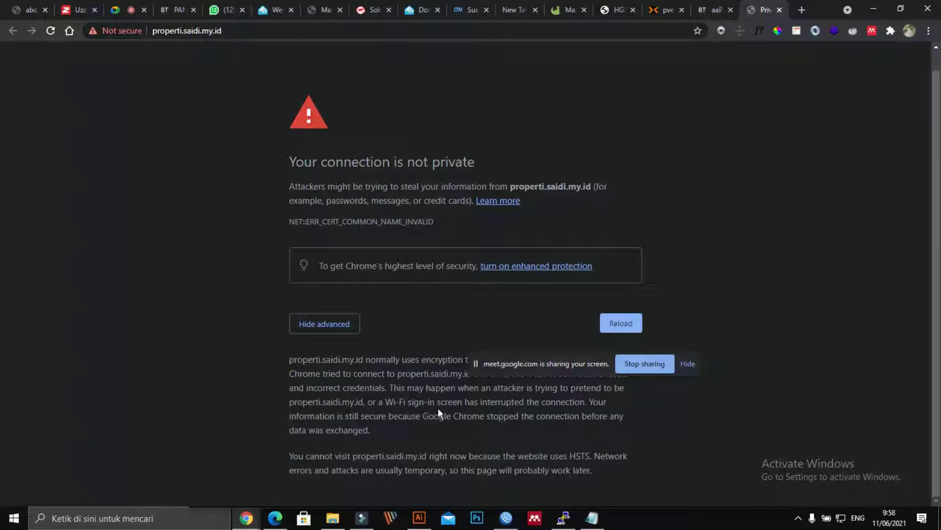
left_click(189, 32)
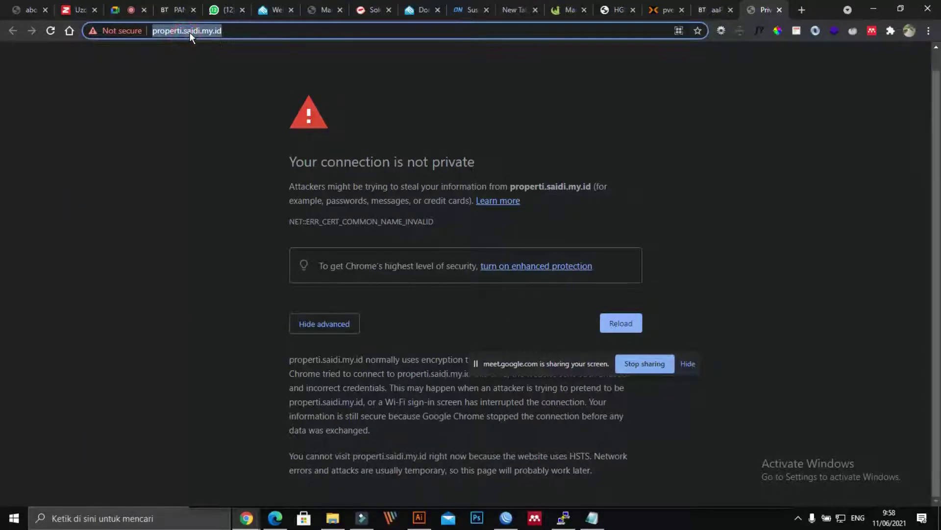
key("Return")
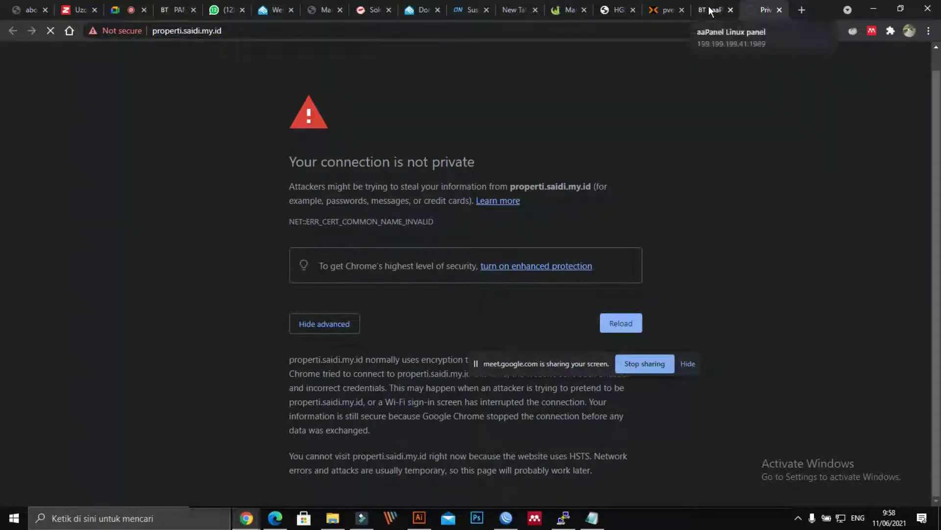
left_click(710, 8)
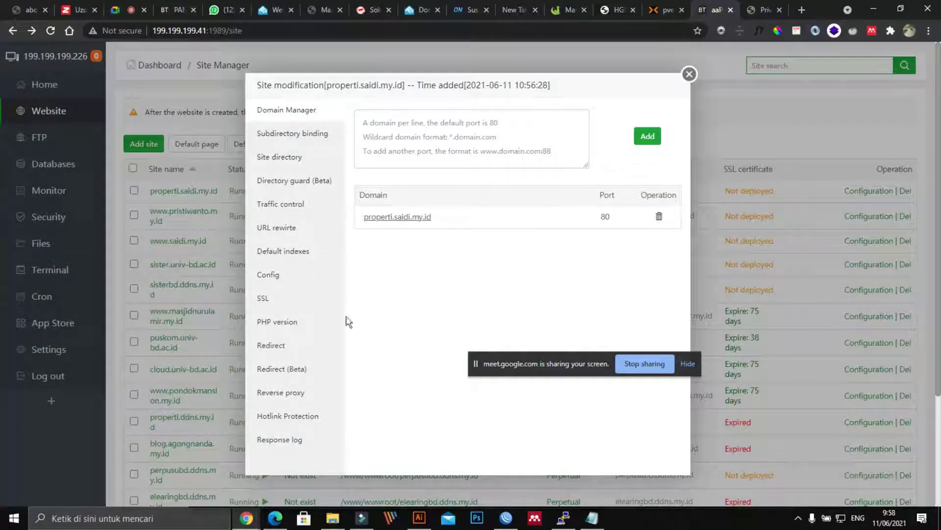
In the SSL settings, get a Let's Encrypt certificate for properti.saidi.my.id, enable Force HTTPS, and return to the site tab
left_click(452, 318)
left_click(272, 300)
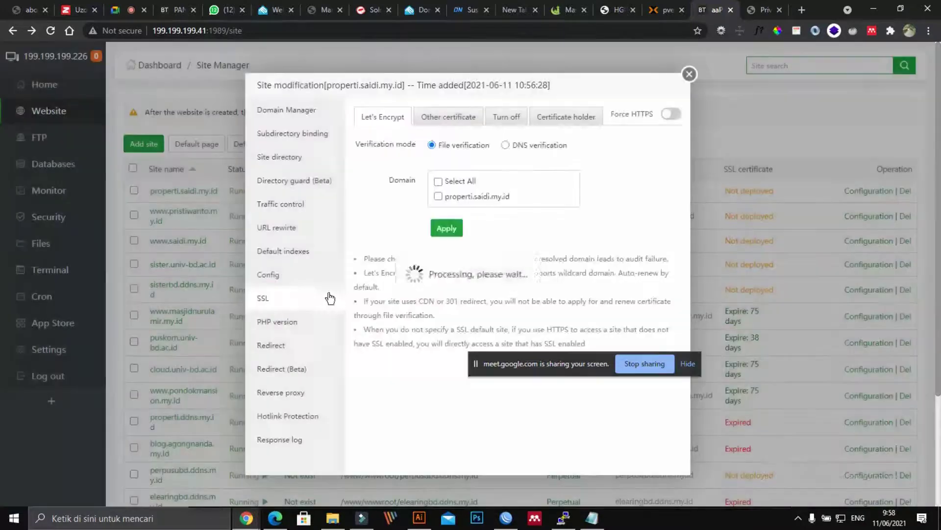
left_click(472, 182)
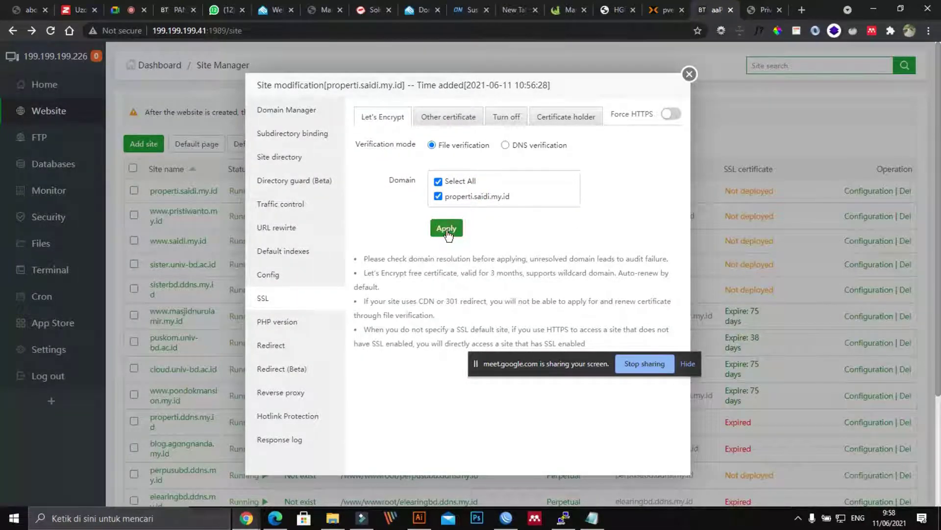
left_click(446, 229)
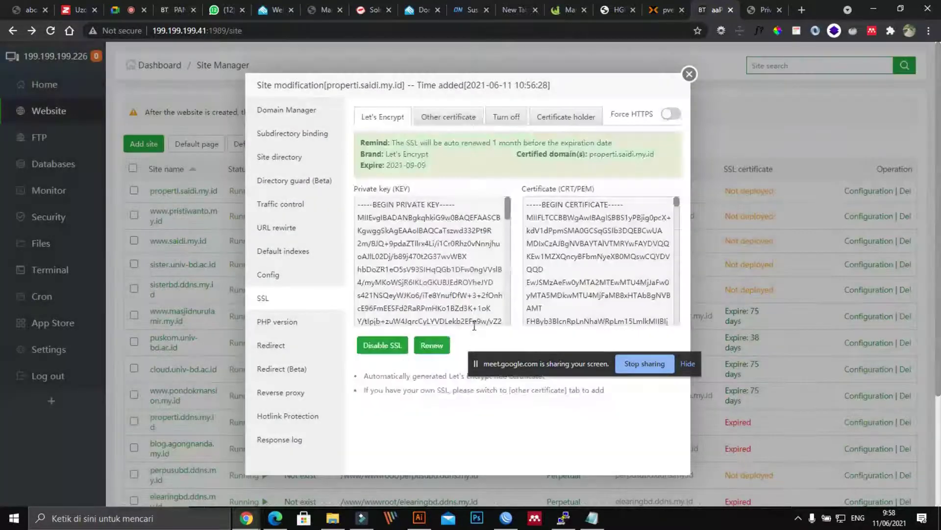
left_click(671, 114)
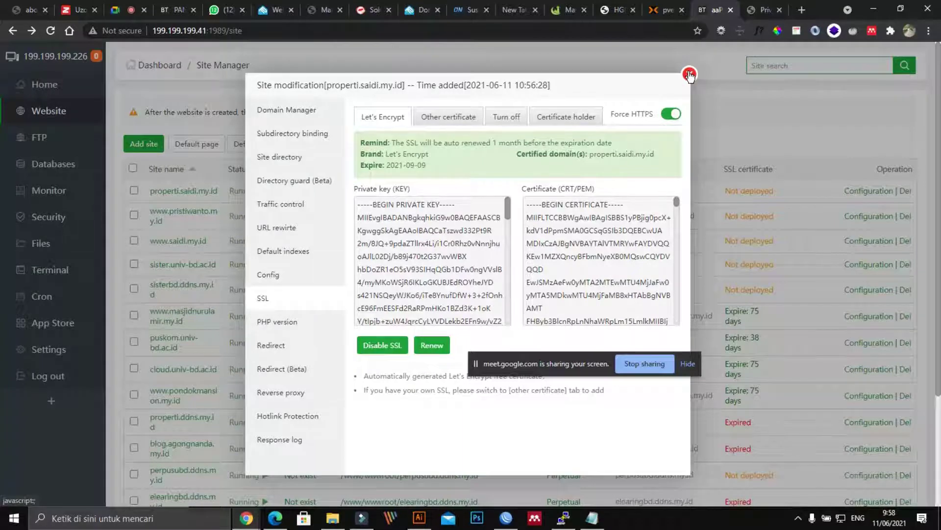
left_click(689, 75)
left_click(763, 9)
Reload properti.saidi.my.id over HTTPS and continue the installer with English (United States)
left_click(422, 31)
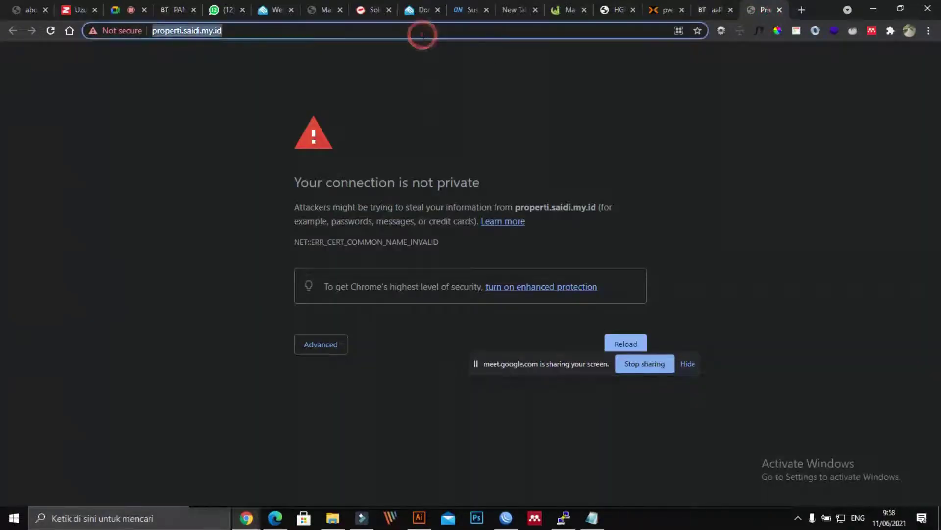
key("Return")
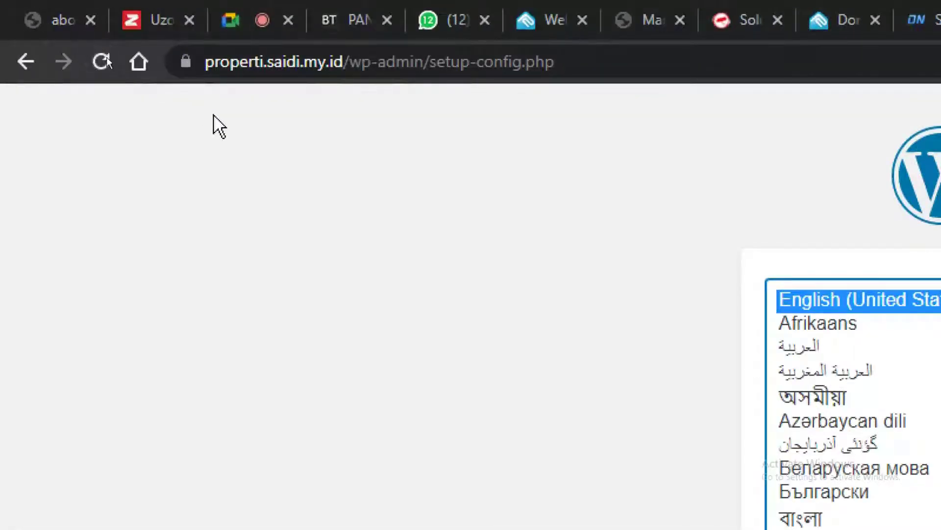
mouse_move(185, 44)
left_mouse_down()
mouse_move(407, 12)
mouse_move(552, 113)
mouse_move(206, 62)
left_mouse_up()
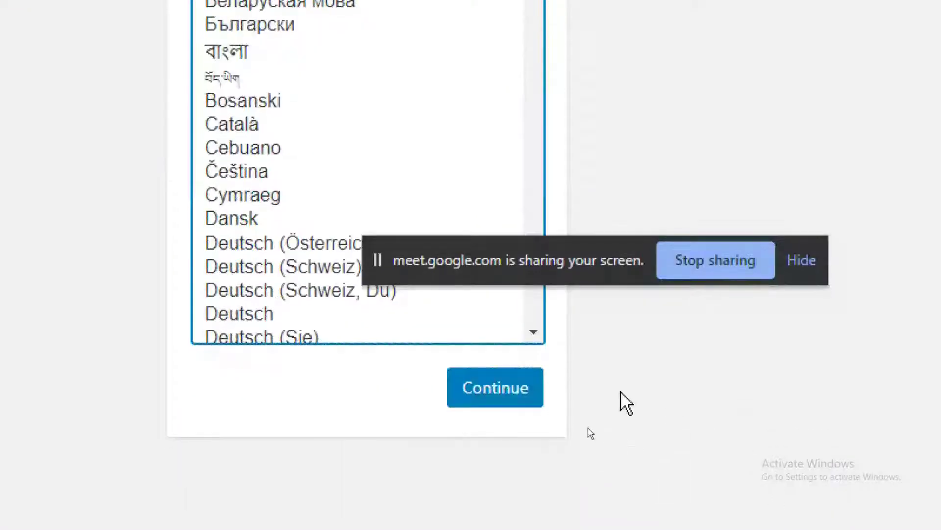
left_click(502, 393)
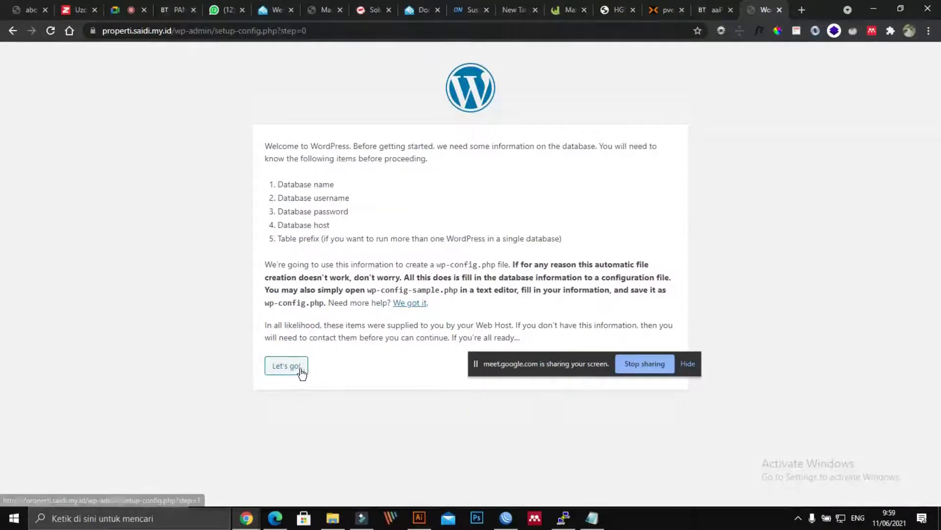
Go to the database connection form and enter Website Properti as the database name
left_click(294, 366)
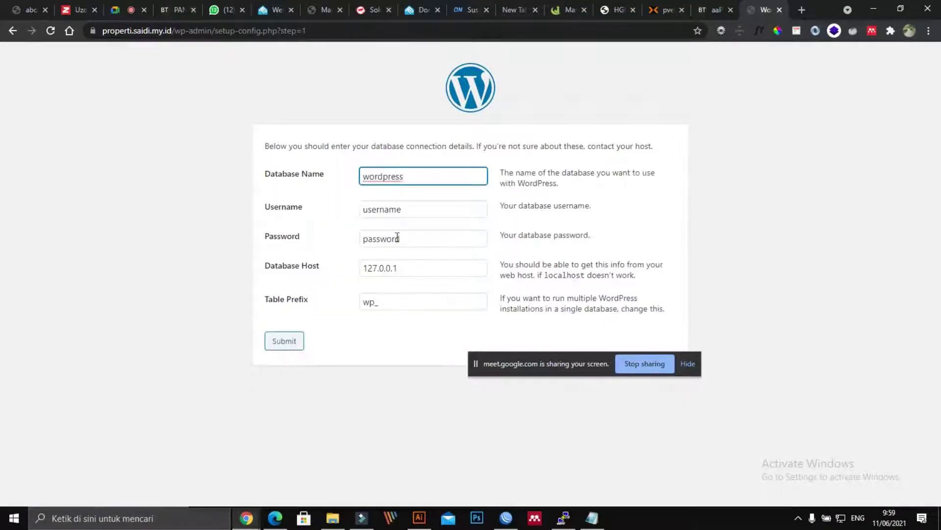
double_click(431, 175)
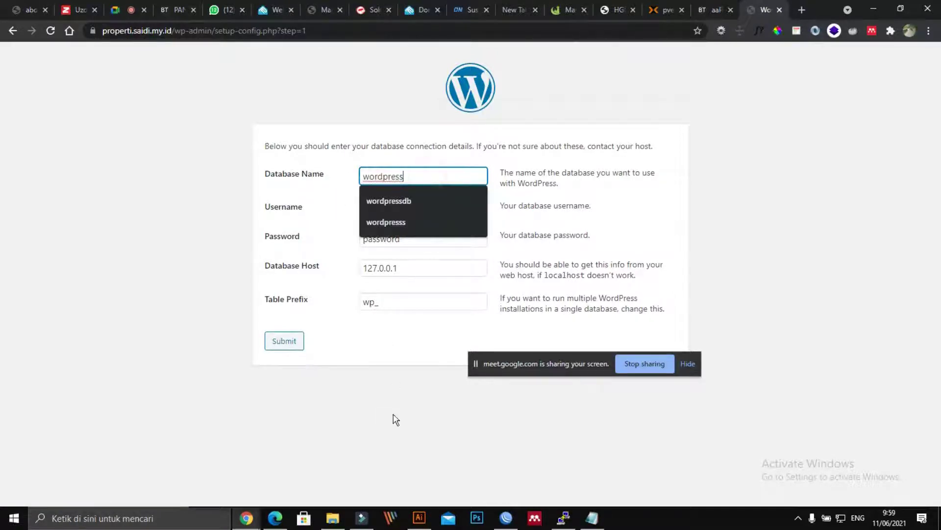
left_click(392, 414)
double_click(433, 208)
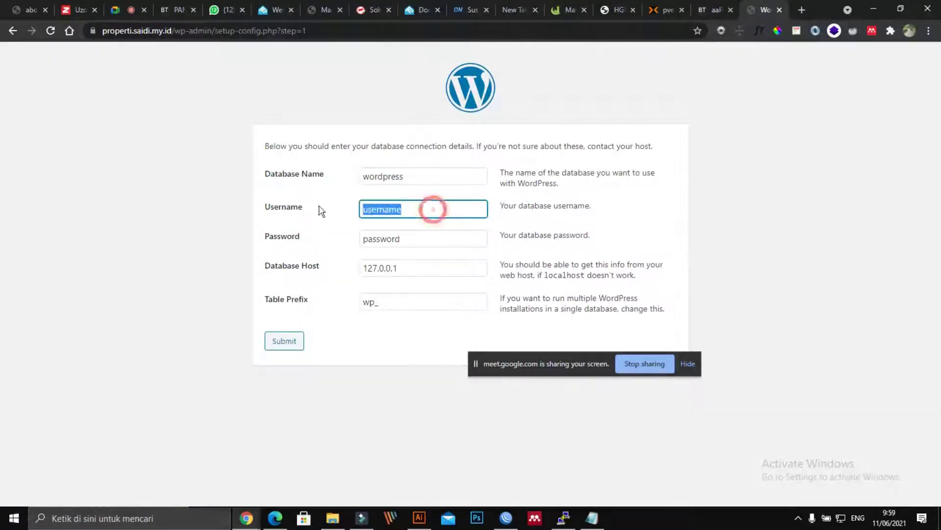
left_click(374, 399)
left_click(592, 518)
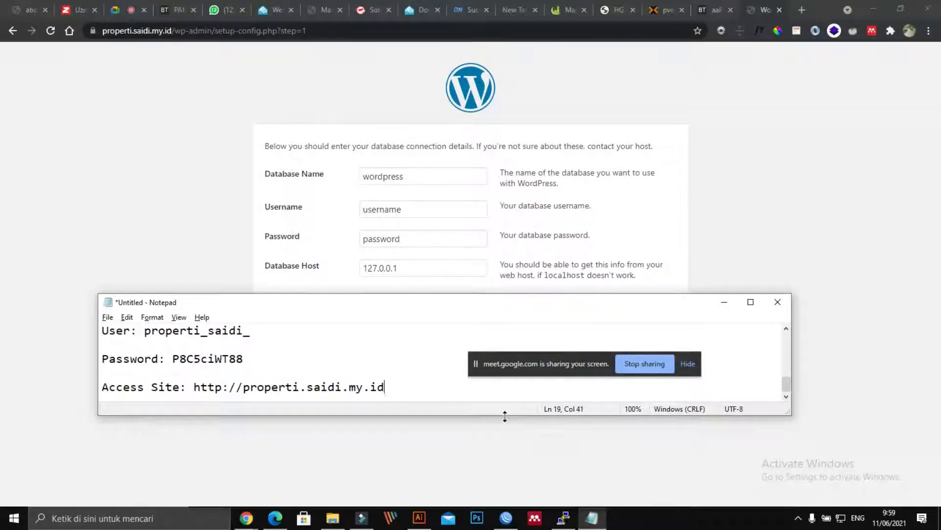
left_click_drag(505, 416, 508, 499)
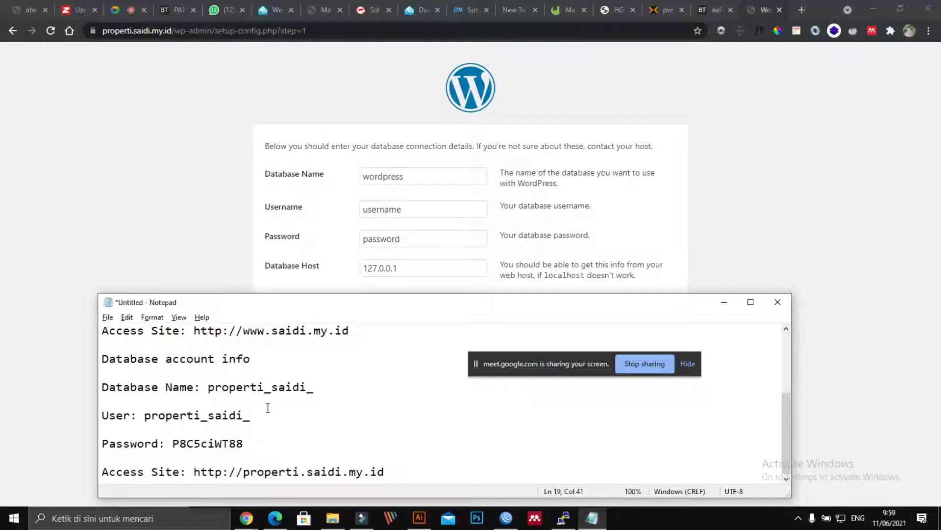
left_click(427, 175)
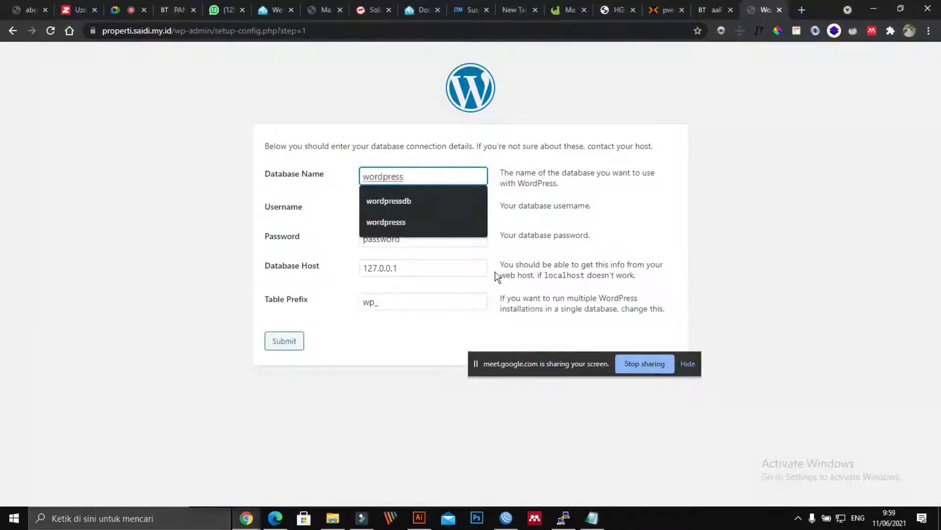
key("BackSpace")
type("Website Properti")
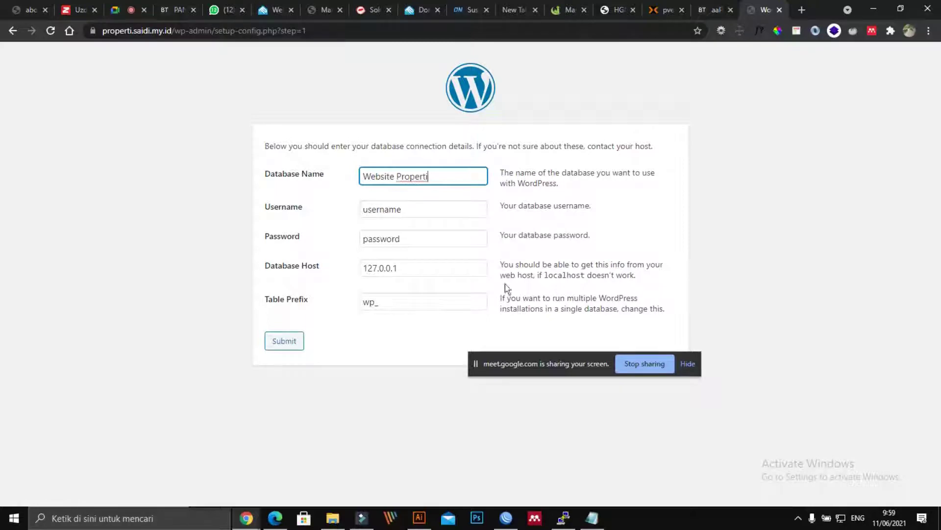
Copy the database username from the notes into the Username field
key("alt+Tab")
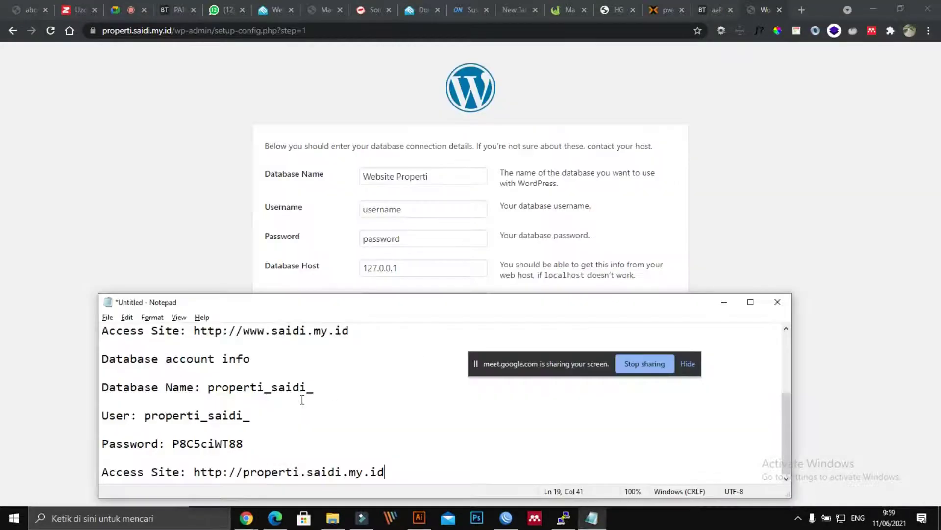
left_click_drag(255, 411, 146, 415)
key("ctrl+c")
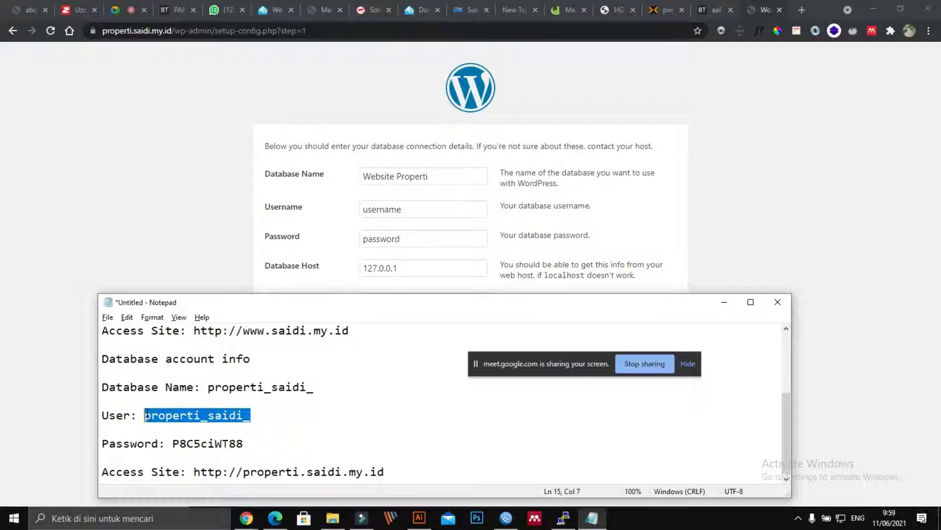
key("alt+Tab")
left_click_drag(426, 209, 334, 214)
key("ctrl+v")
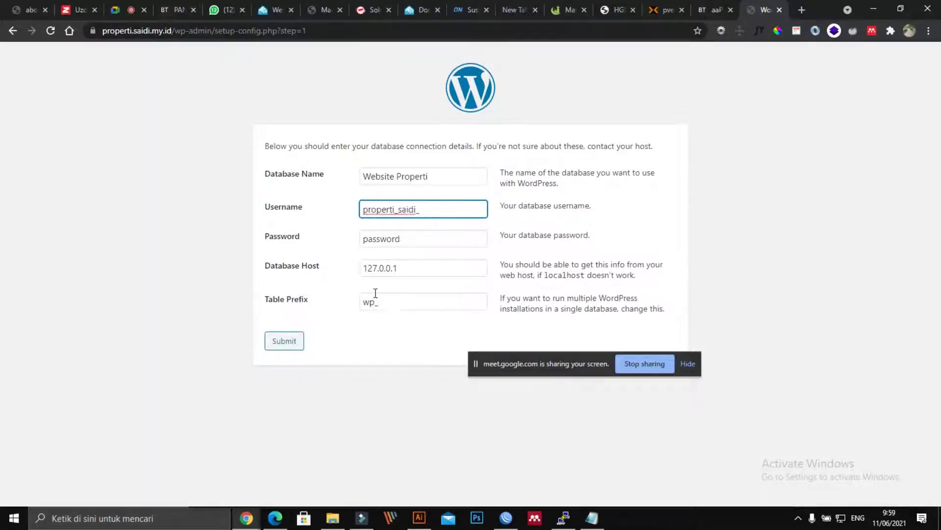
Copy the database password from the notes into Password and submit the form
key("alt+Tab")
left_click_drag(253, 444, 171, 444)
key("ctrl+c")
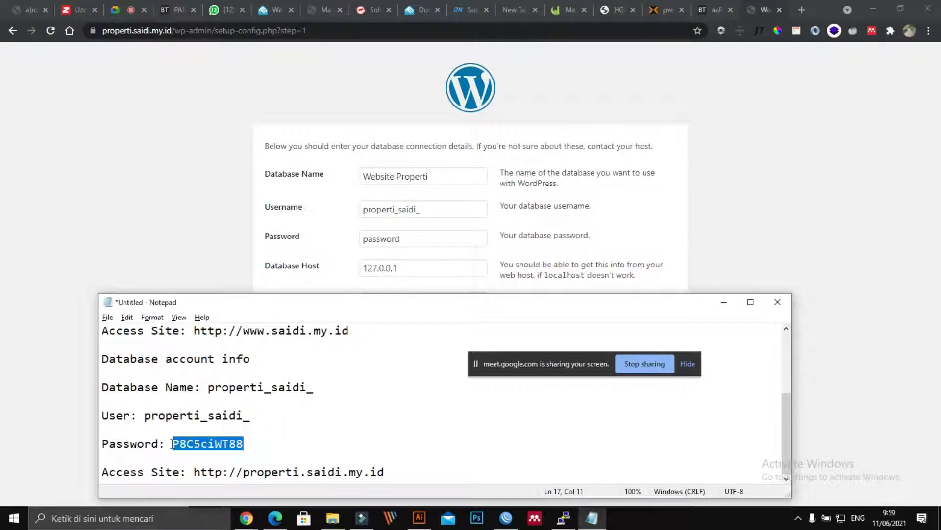
key("alt+Tab")
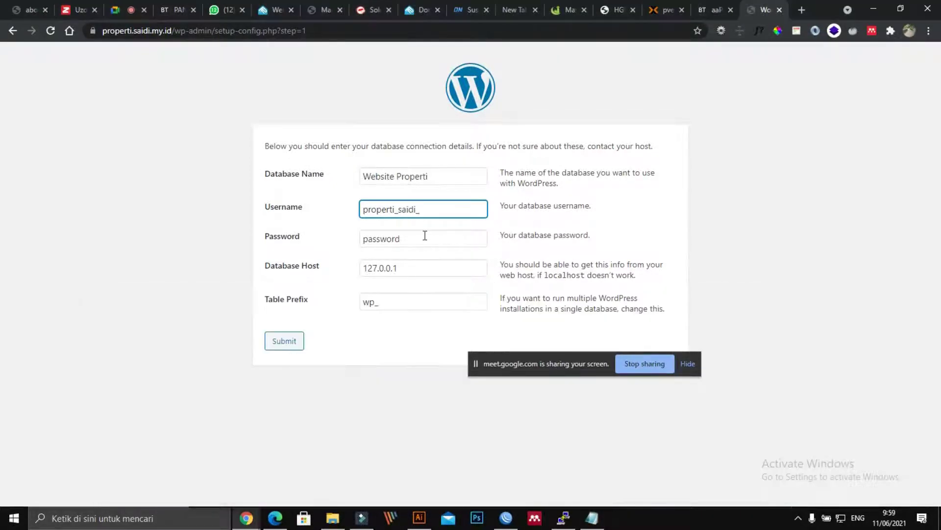
double_click(423, 234)
key("ctrl+v")
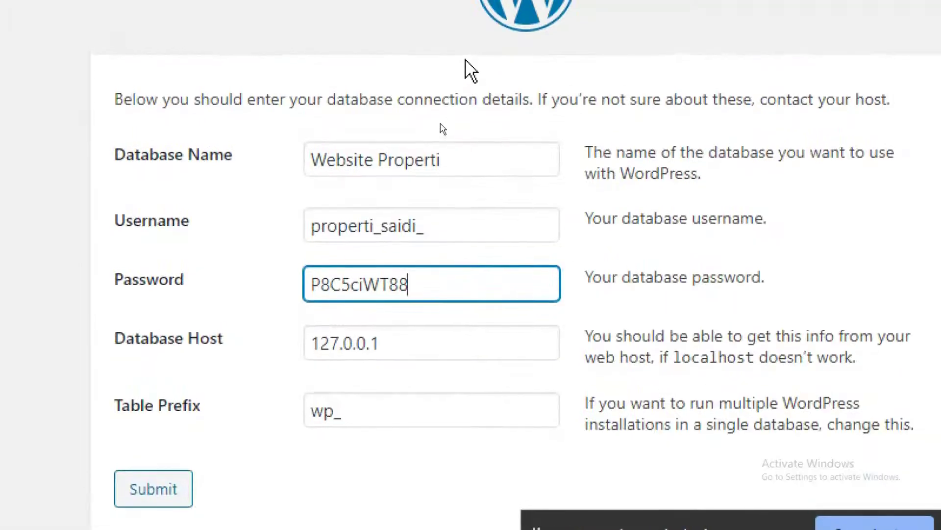
scroll(466, 68, "up", 1)
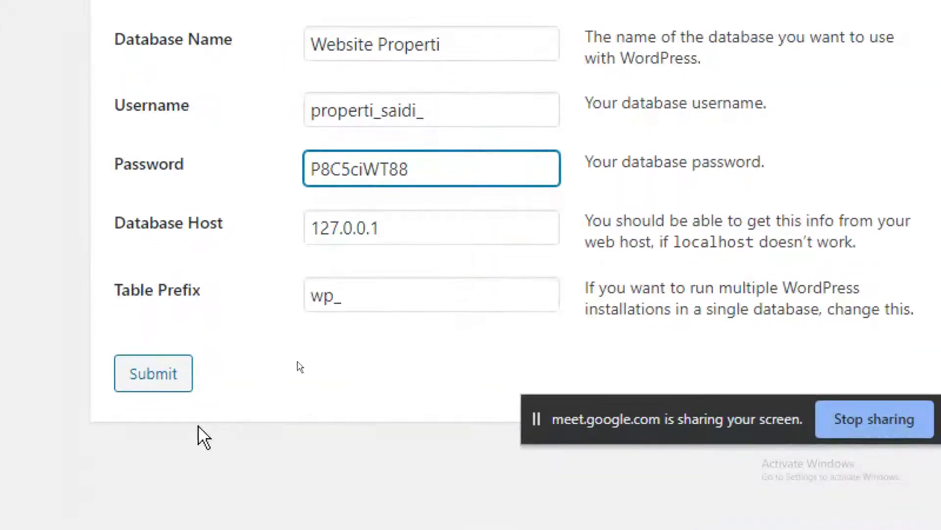
left_click(157, 441)
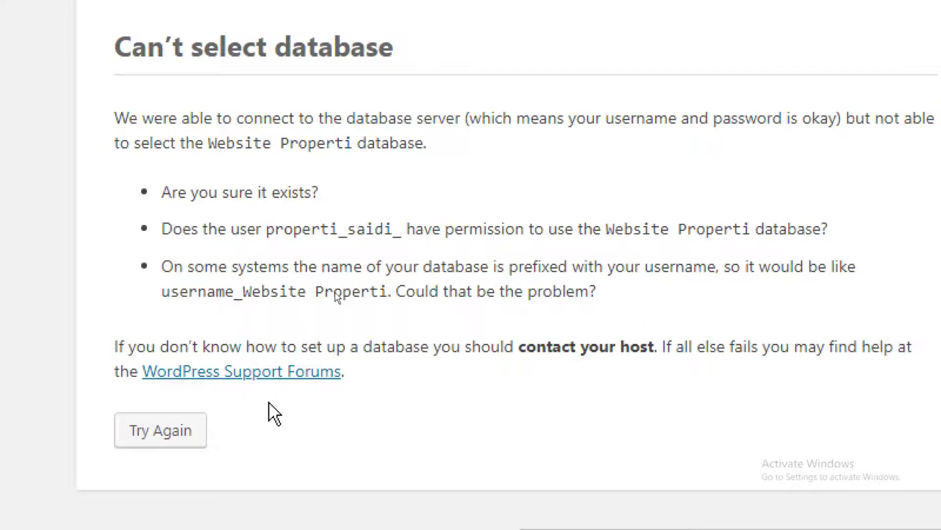
Retry with database name Websiteku, check the connection error, and return to the form
left_click(151, 432)
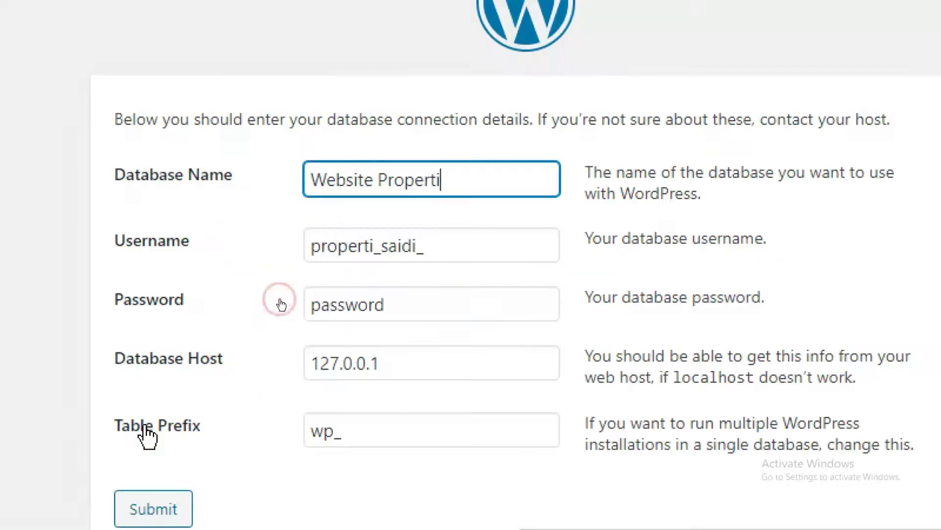
left_click_drag(466, 169, 294, 164)
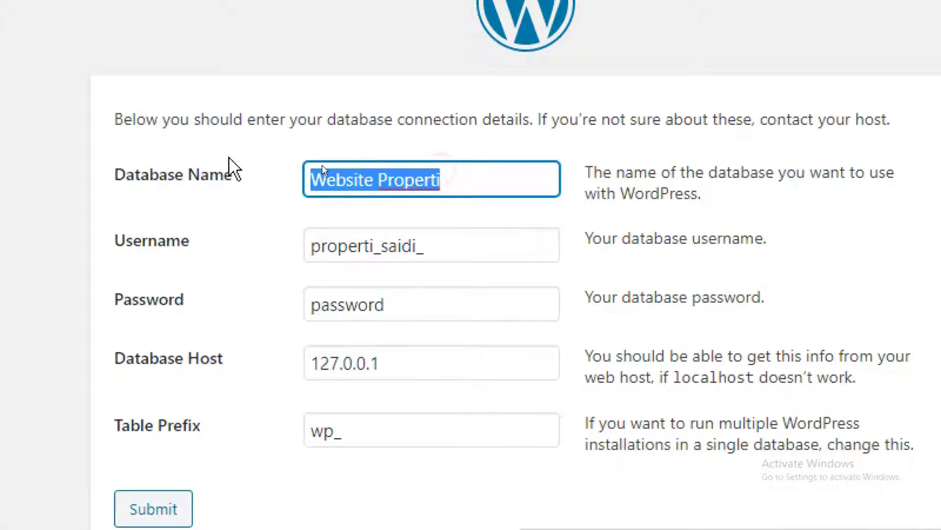
type("W")
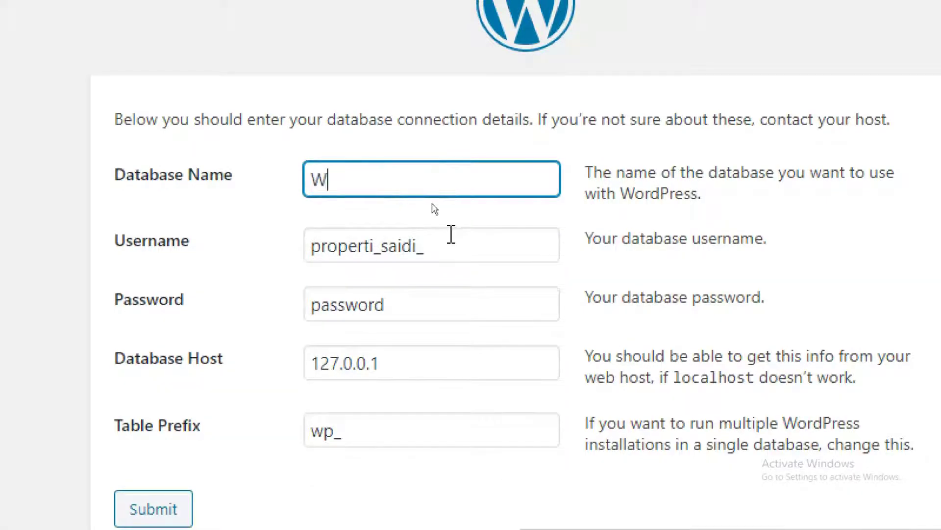
type("ebsiteku")
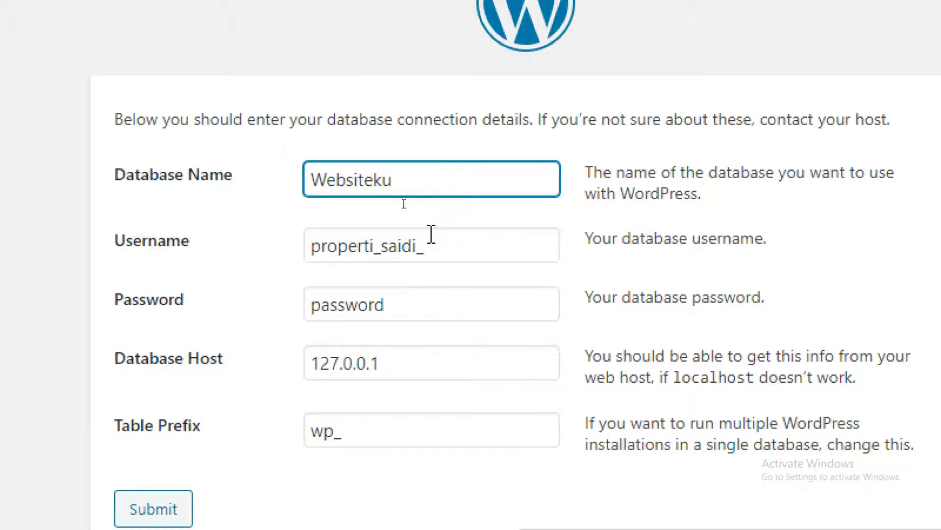
scroll(162, 473, "down", 3)
left_click(145, 388)
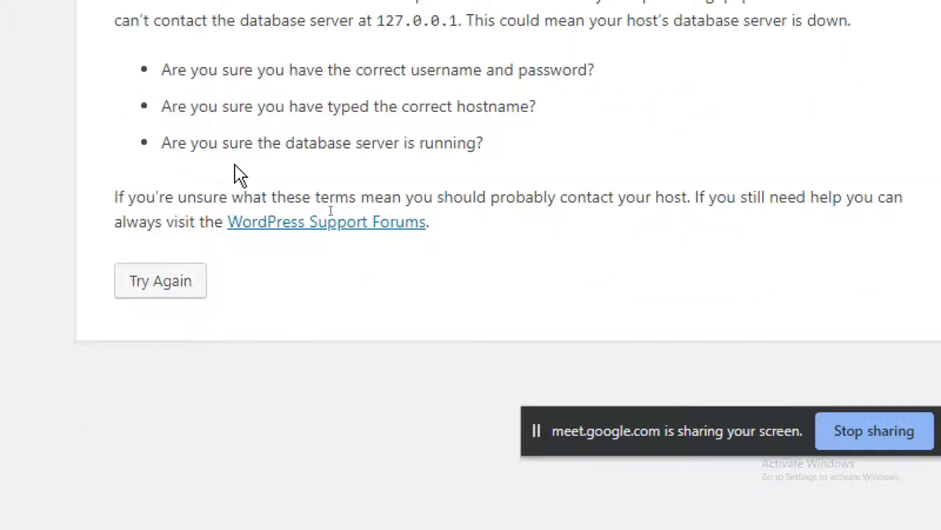
scroll(235, 174, "up", 3)
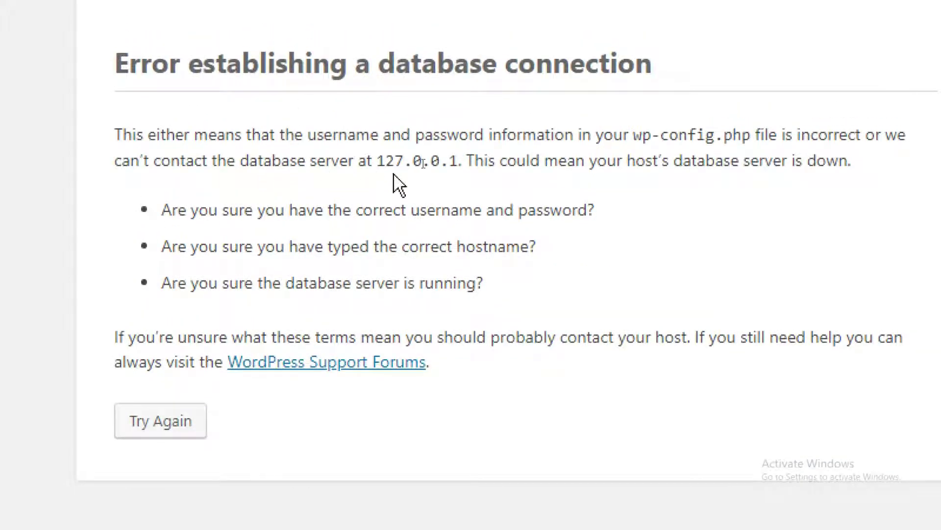
left_click_drag(461, 161, 359, 162)
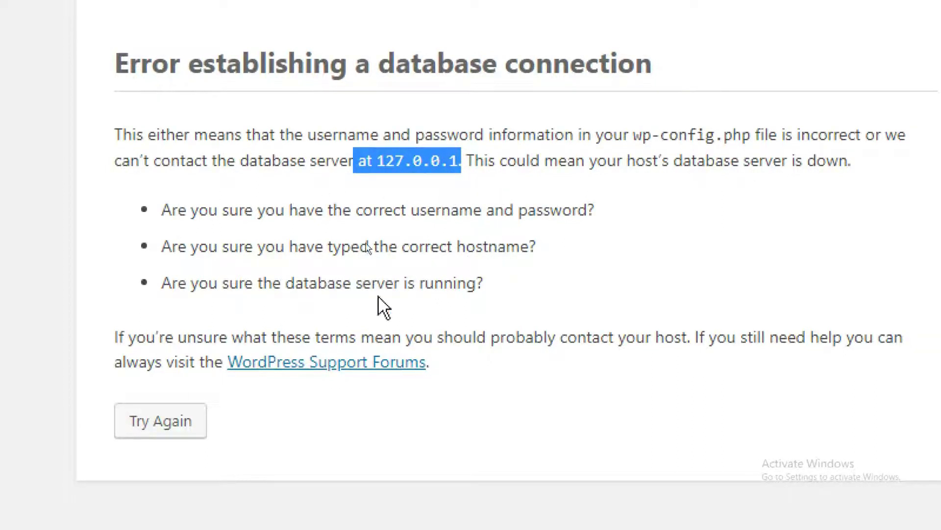
scroll(379, 296, "down", 1)
left_click(161, 416)
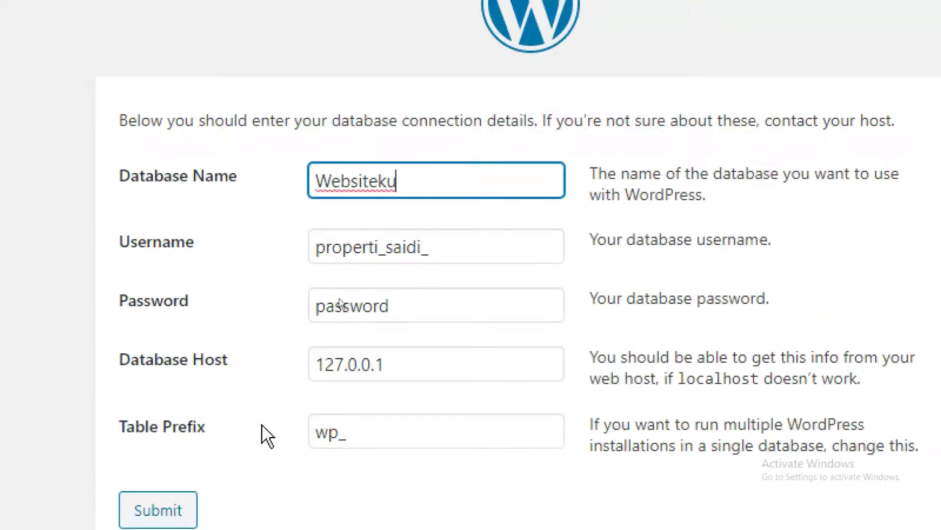
Change the database host from 127.0.0.1 to localhost, submit, and return after the error
left_click(431, 356)
left_click_drag(431, 356, 319, 361)
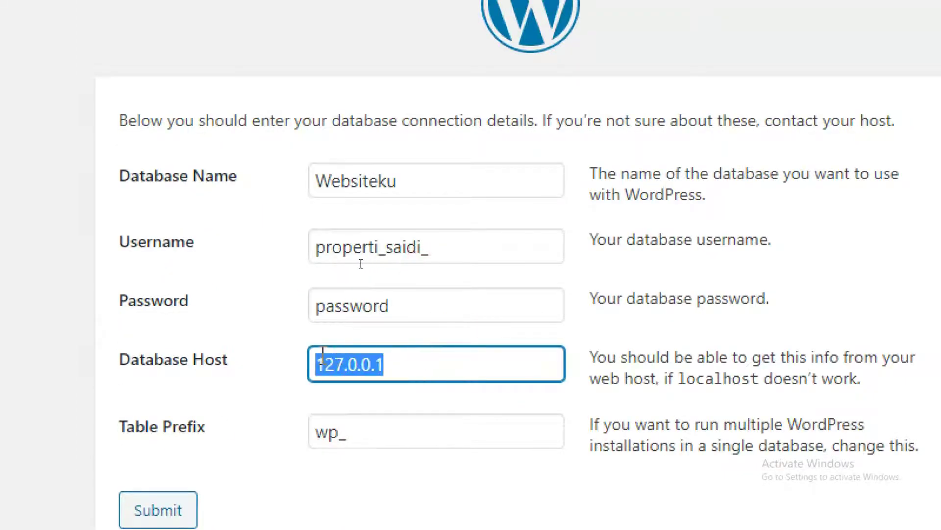
scroll(772, 384, "right", 3)
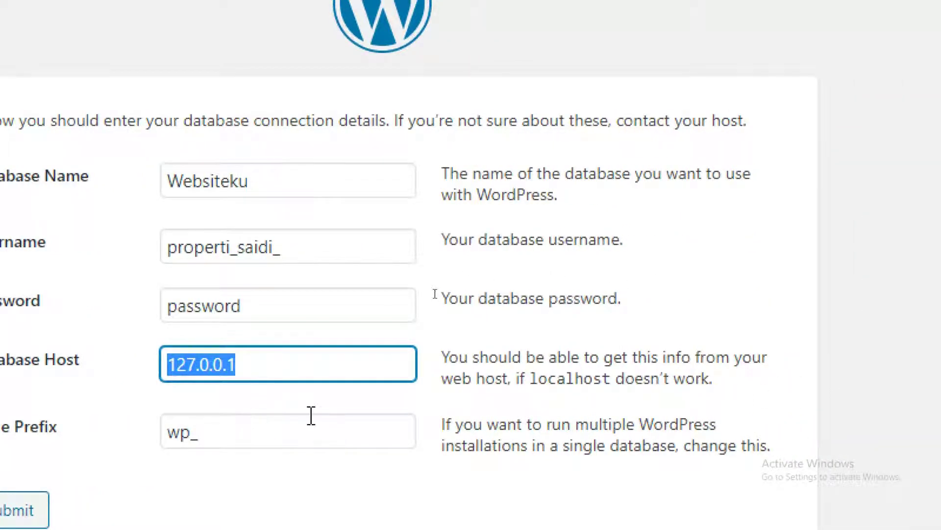
scroll(191, 415, "left", 3)
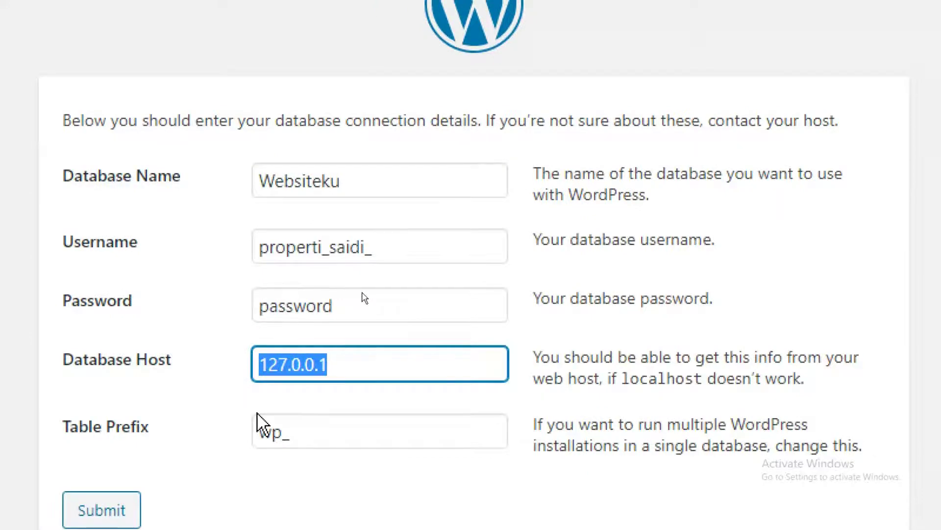
type("localh")
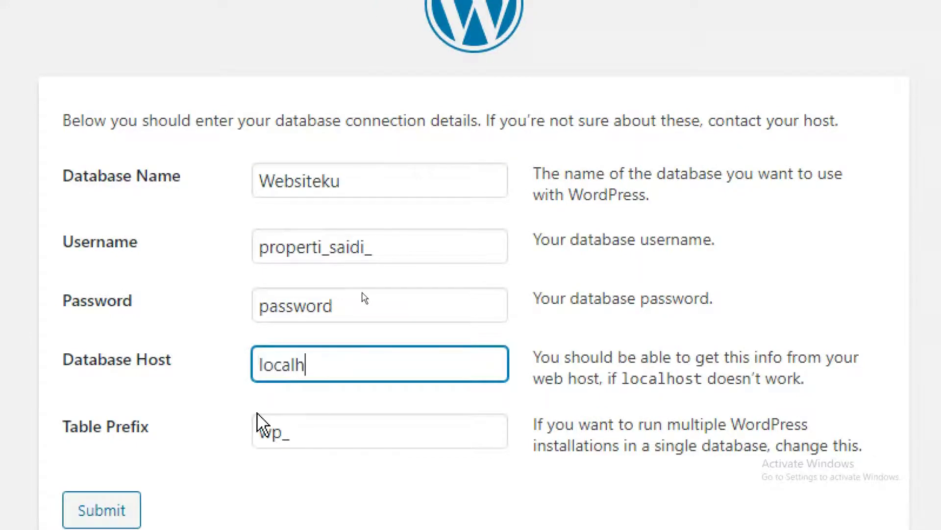
type("ost")
scroll(257, 412, "down", 2)
left_click(93, 425)
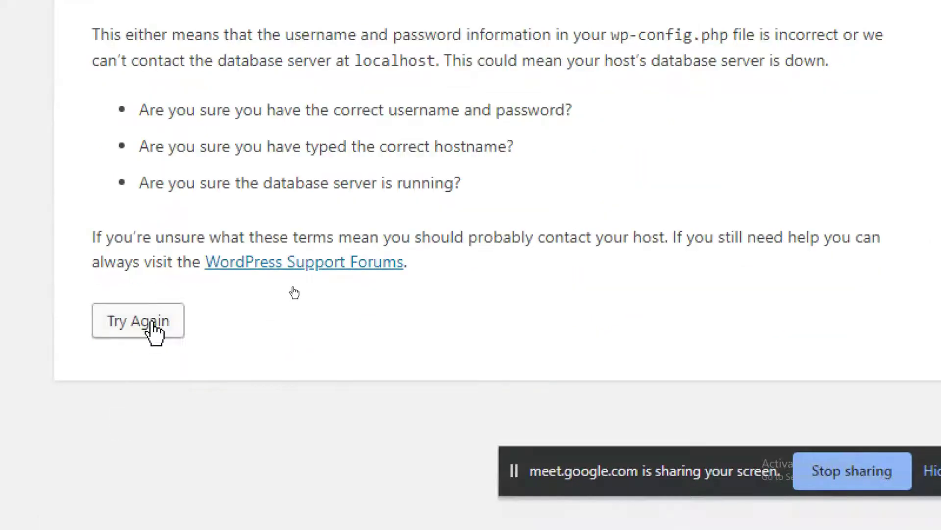
left_click(123, 327)
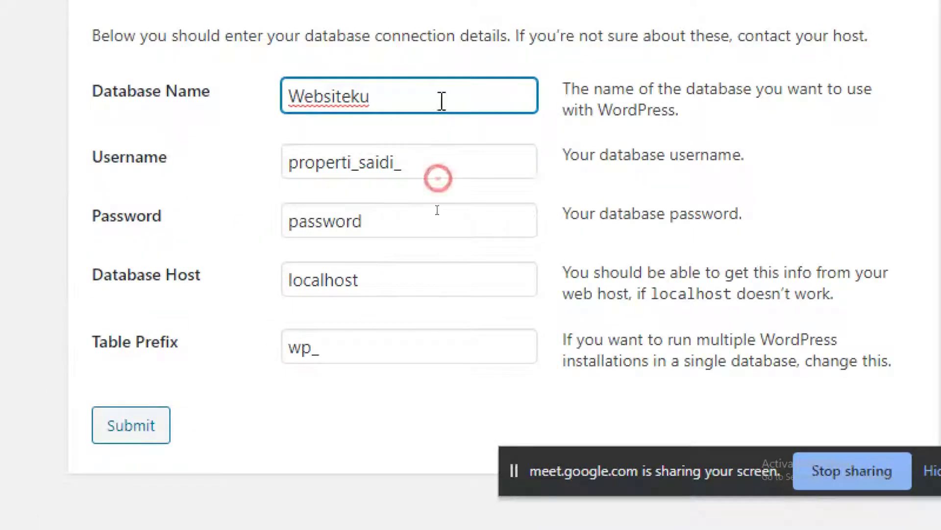
Paste the noted database name and user into the Database Name and Username fields
left_click(400, 361)
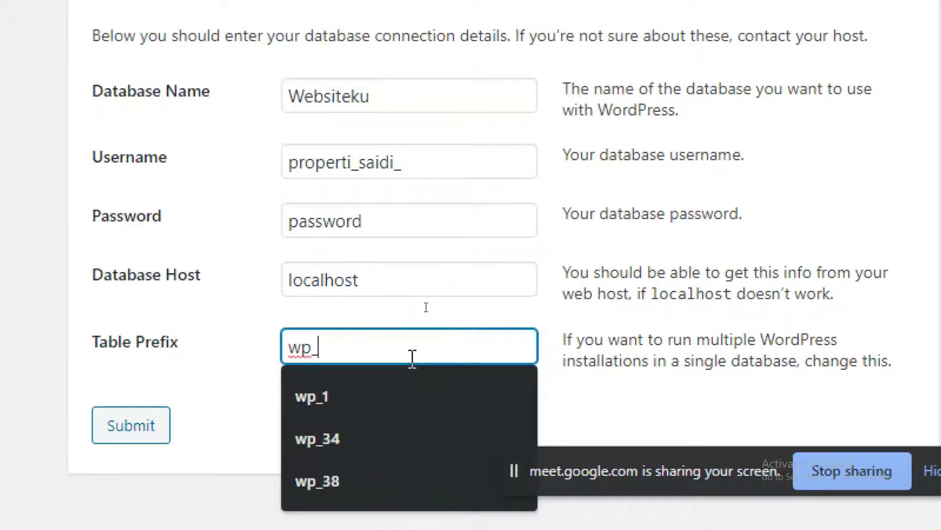
left_click(200, 389)
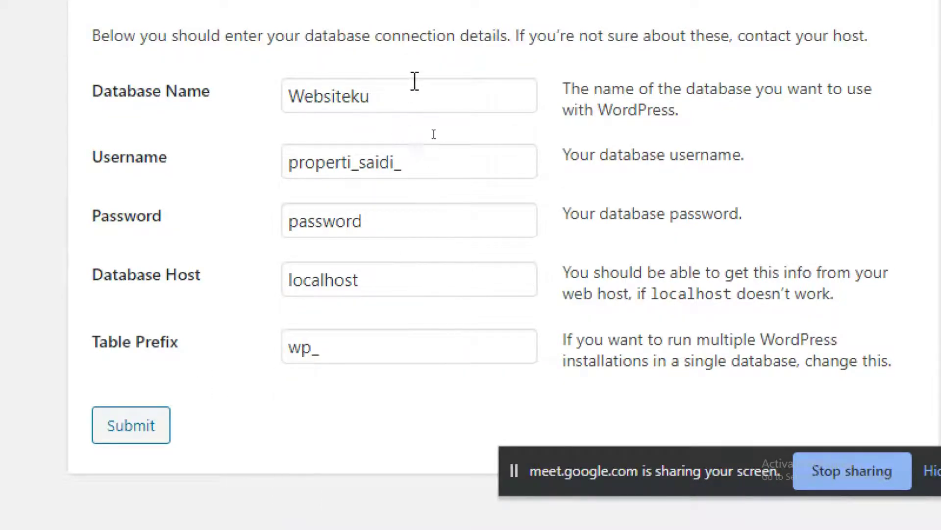
scroll(433, 74, "up", 2)
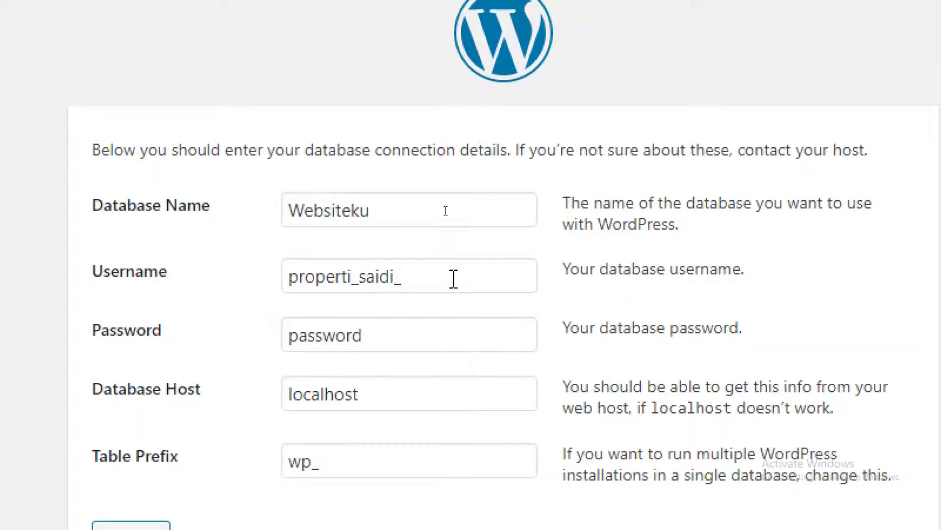
key("alt+Tab")
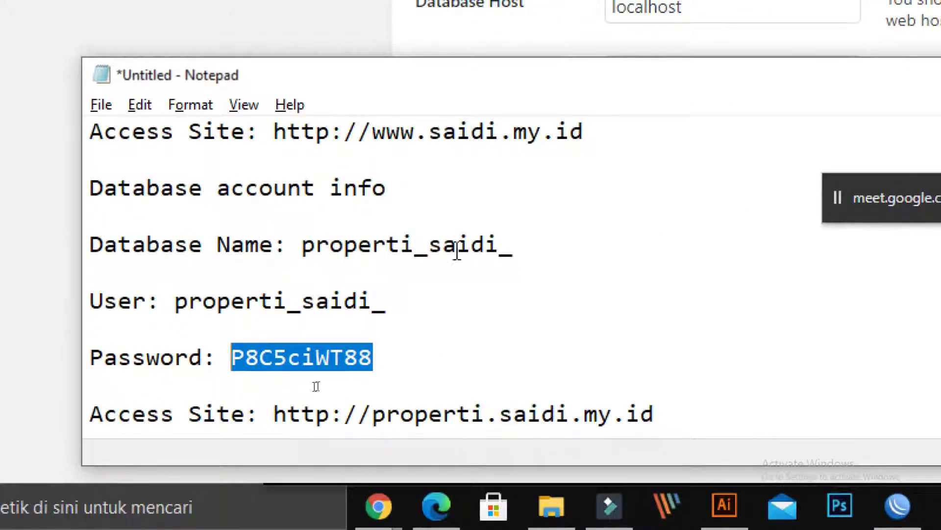
left_click_drag(549, 243, 308, 233)
key("ctrl+c")
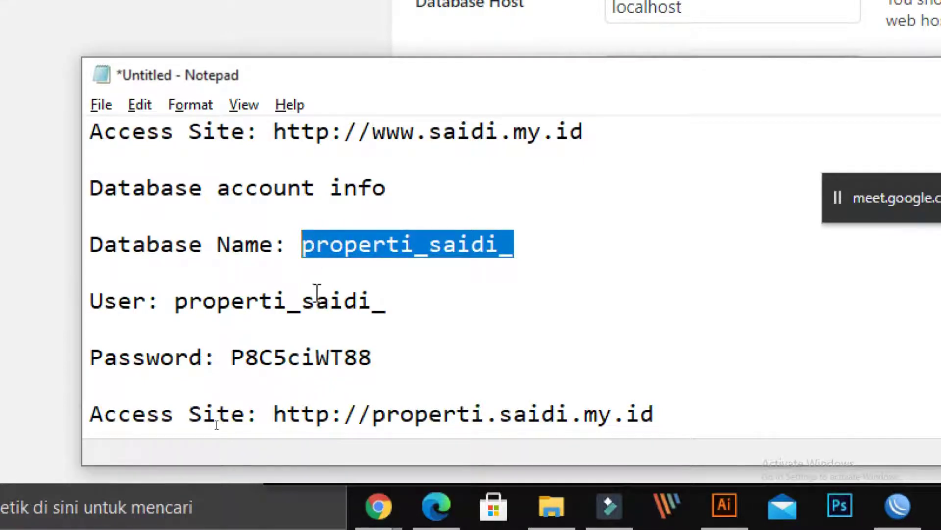
key("alt+Tab")
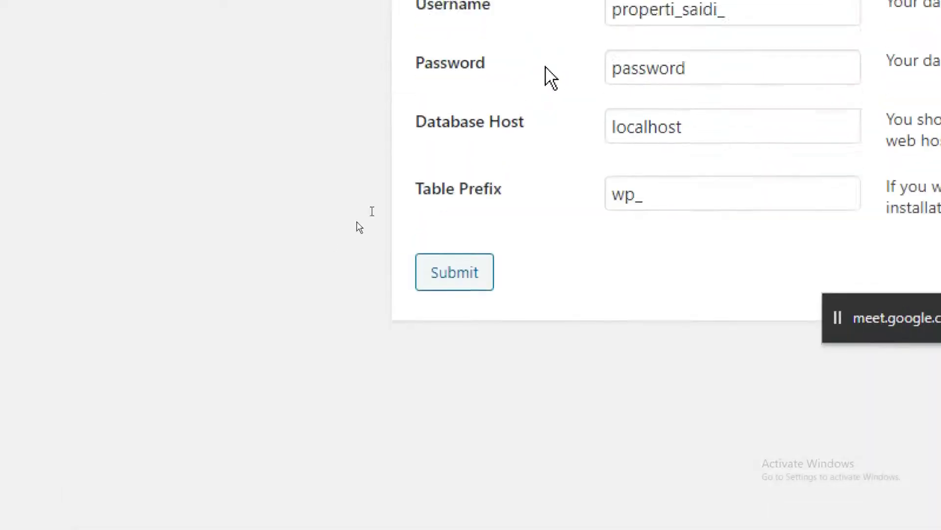
left_click_drag(756, 105, 616, 110)
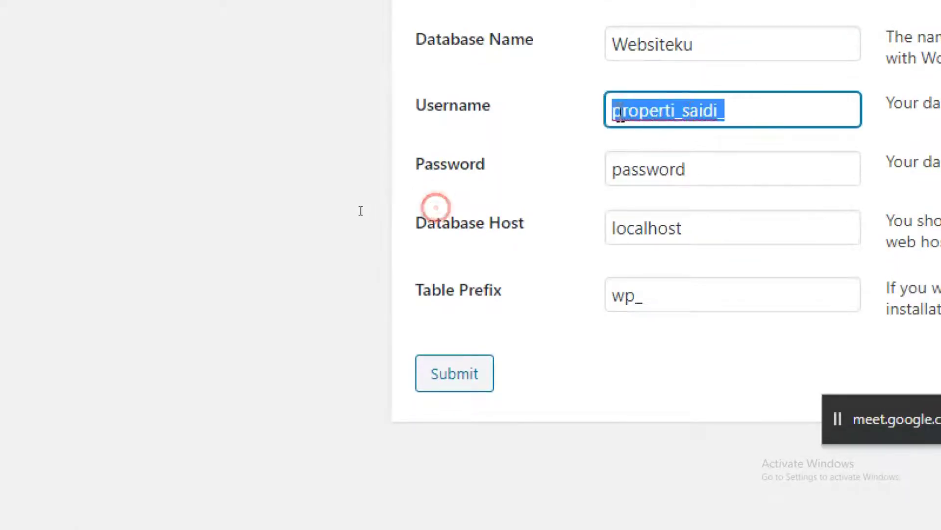
key("ctrl+v")
key("alt+Tab")
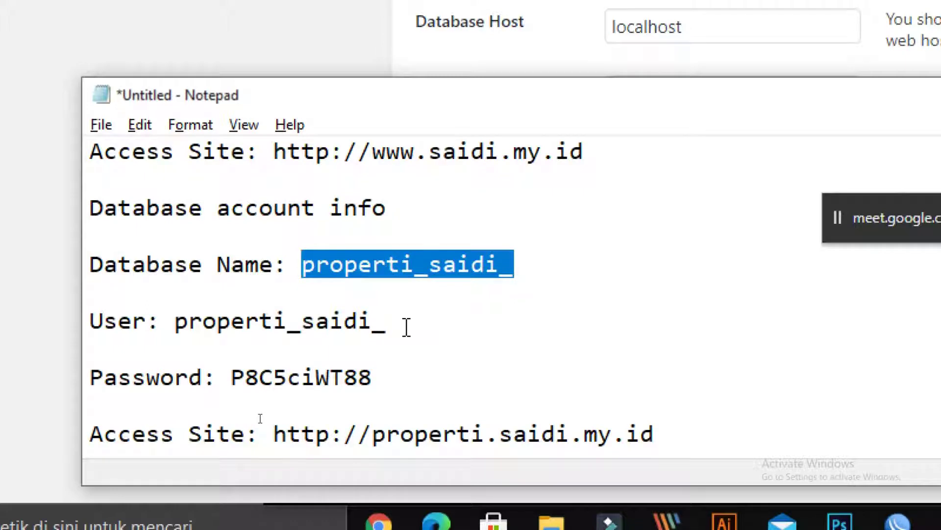
left_click_drag(406, 323, 182, 331)
key("ctrl+c")
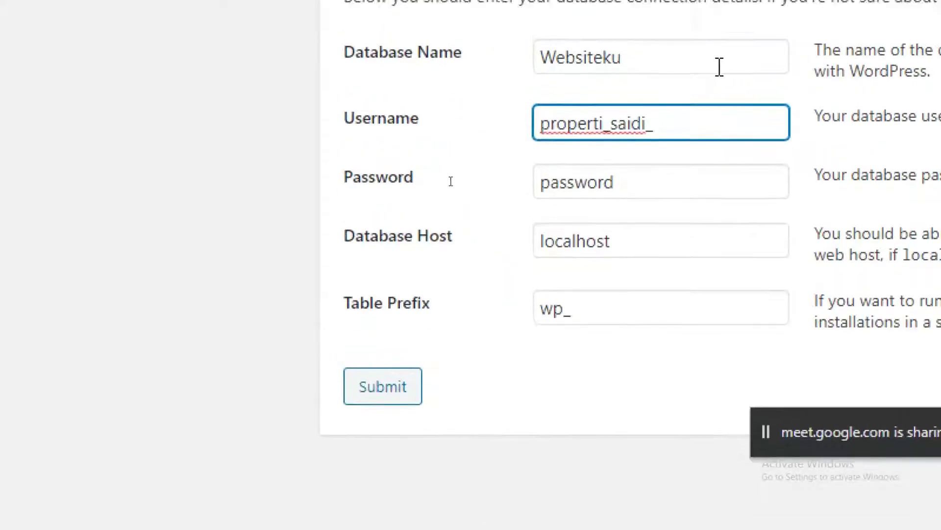
triple_click(711, 53)
key("ctrl+v")
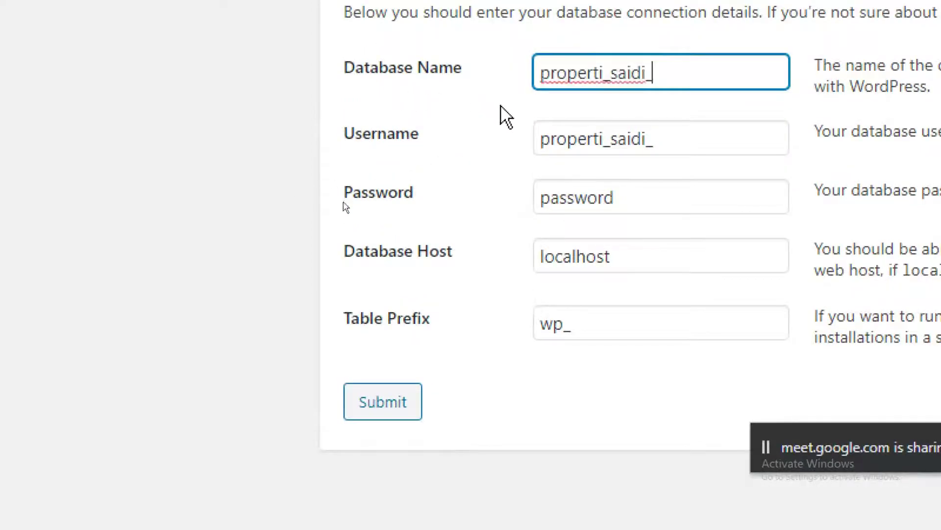
Paste the noted database password into the Password field
key("alt+Tab")
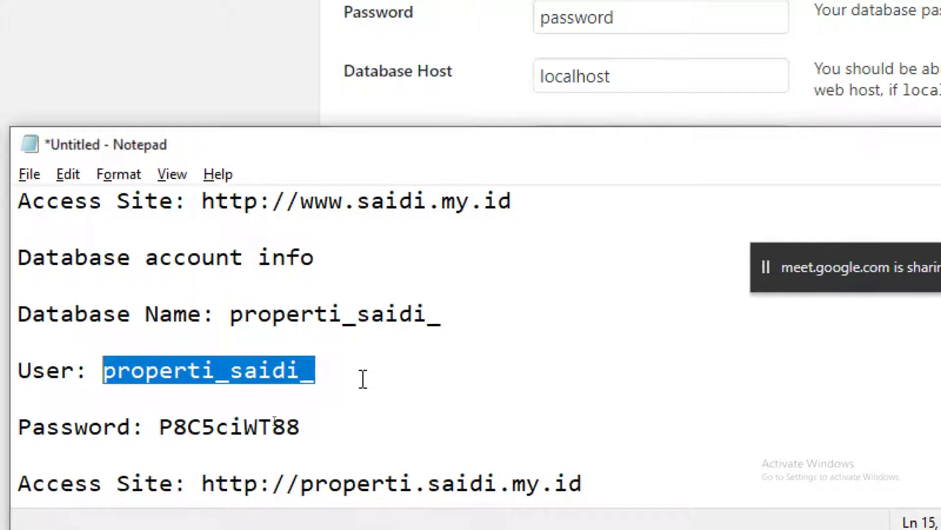
left_click_drag(344, 432, 172, 449)
key("ctrl+c")
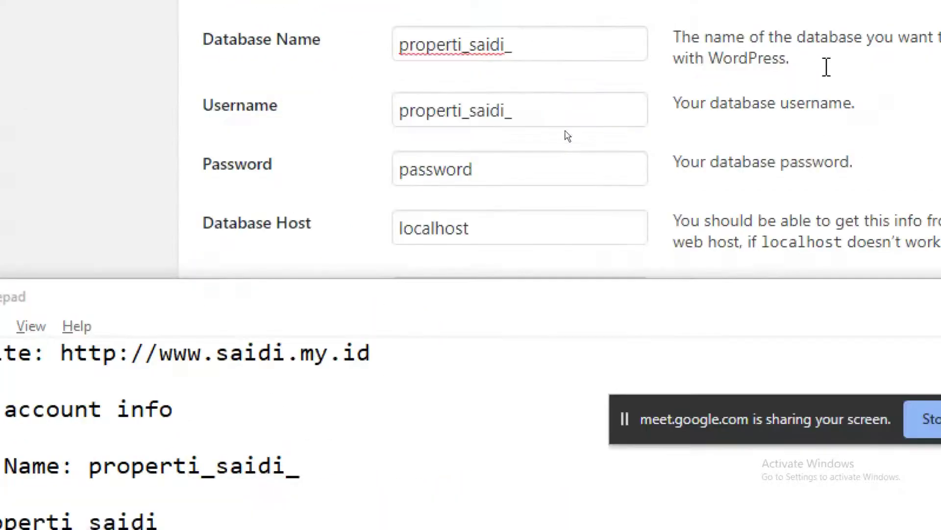
key("alt+Tab")
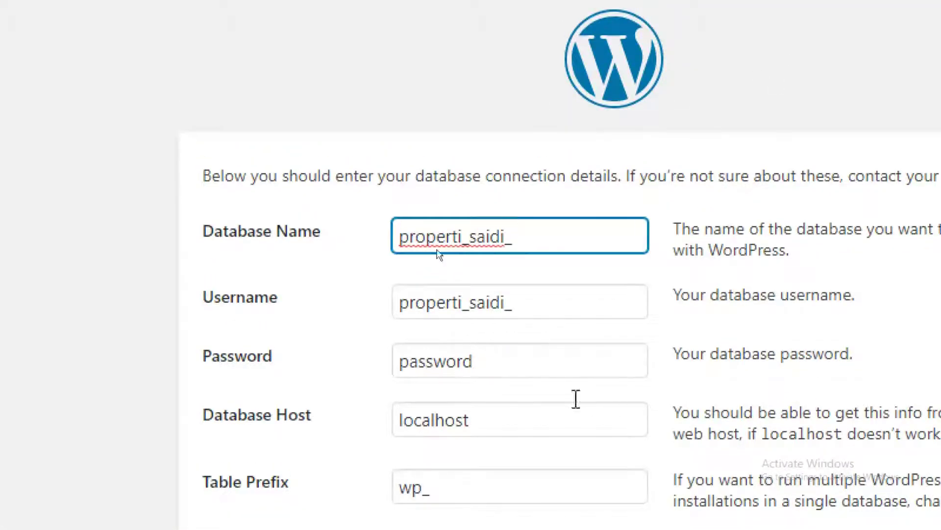
left_click(515, 304)
left_click_drag(517, 356, 346, 365)
key("ctrl+v")
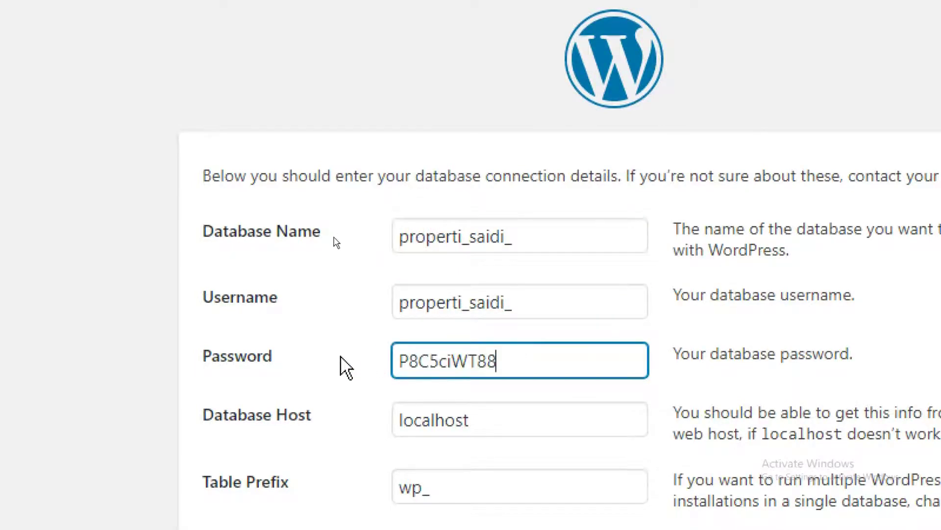
scroll(367, 478, "down", 1)
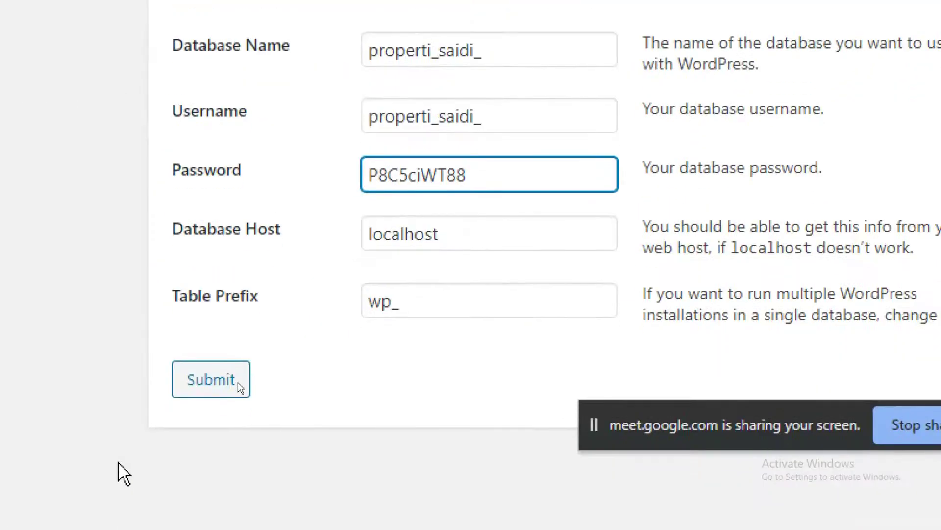
Submit the database details and run the WordPress installation
left_click(232, 381)
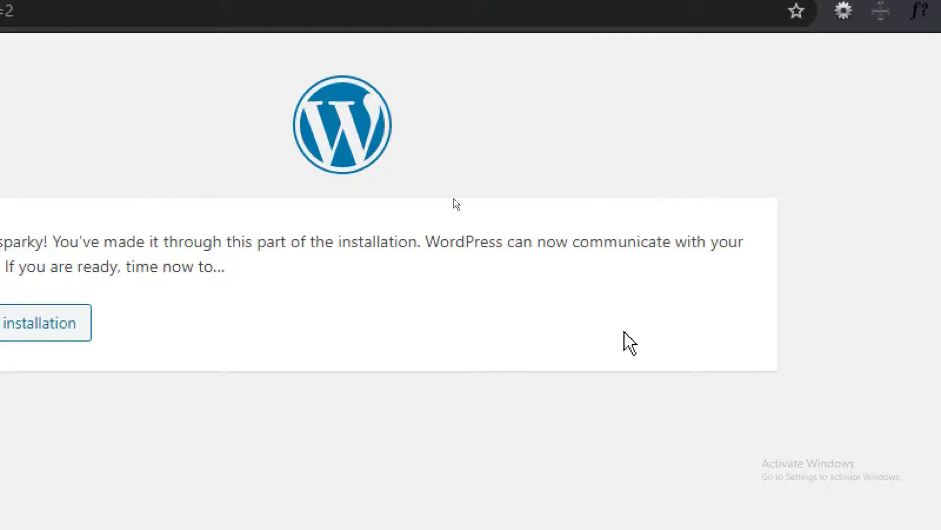
left_click(119, 327)
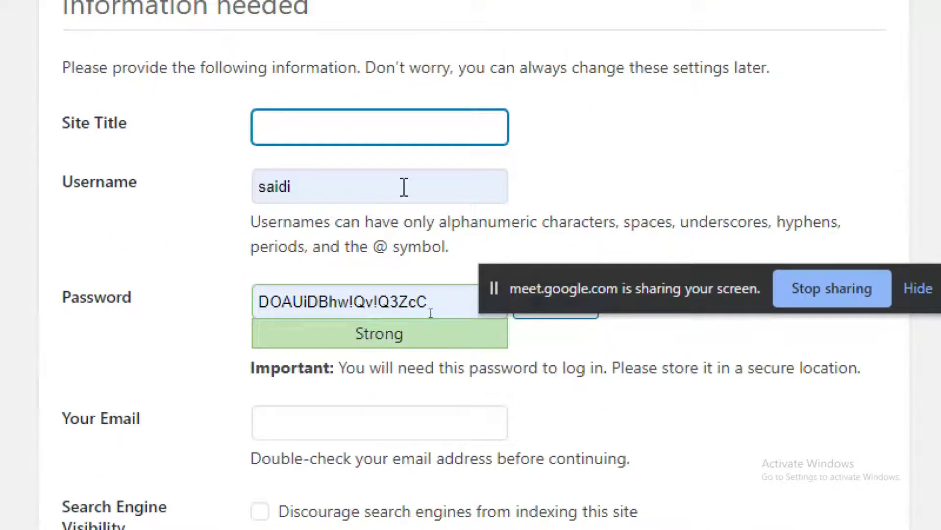
Enter Property Online as the site title and set the search-engine visibility option
type("Pro")
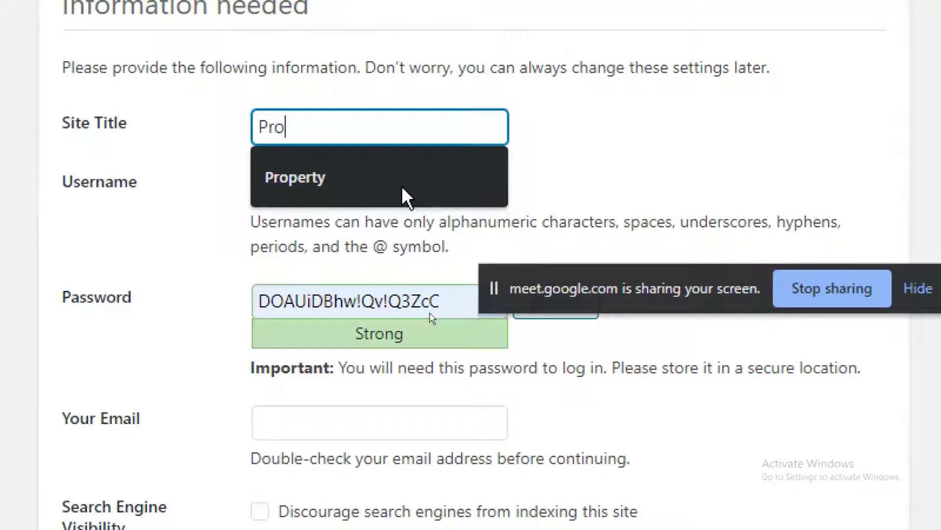
left_click(402, 187)
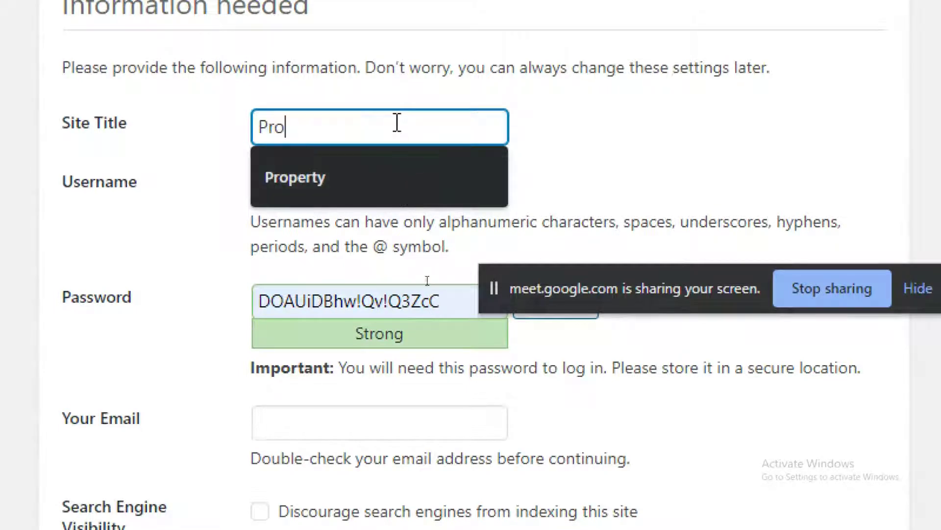
left_click(349, 174)
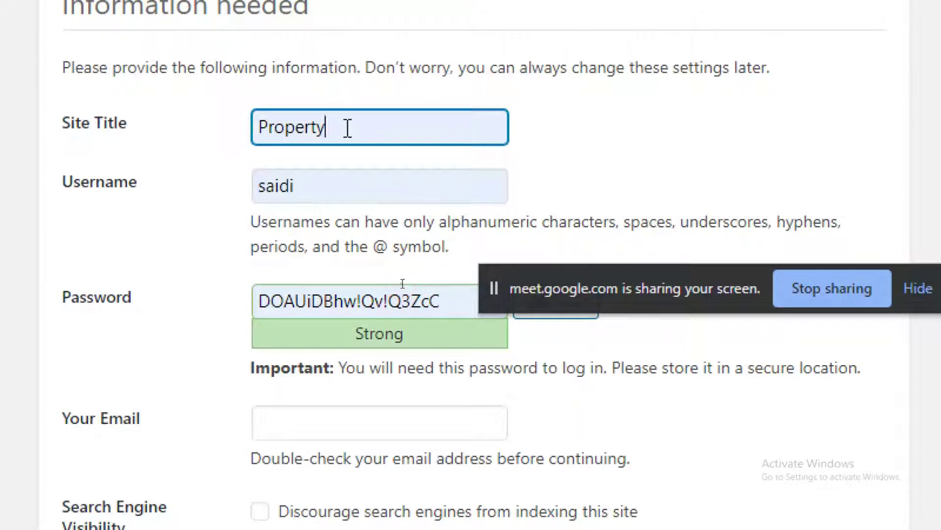
type("Online")
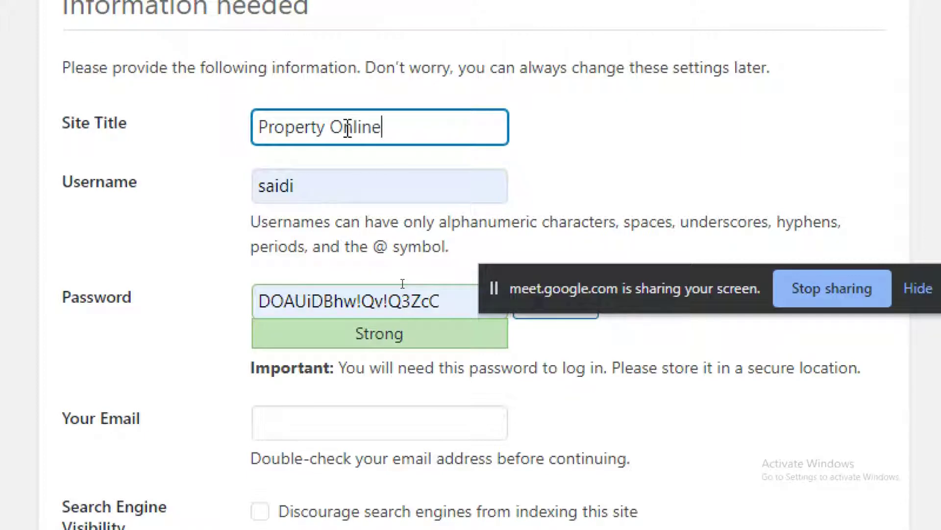
left_click(294, 399)
scroll(295, 402, "down", 2)
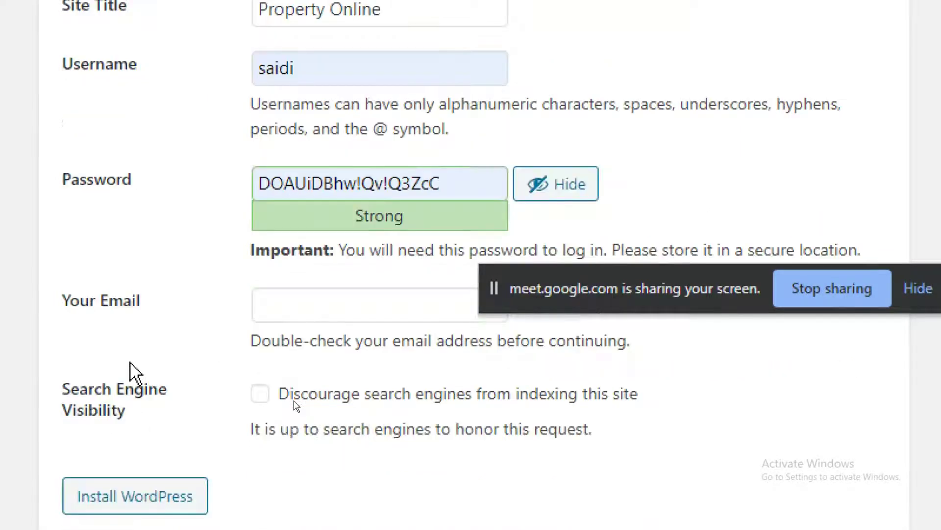
left_click(260, 395)
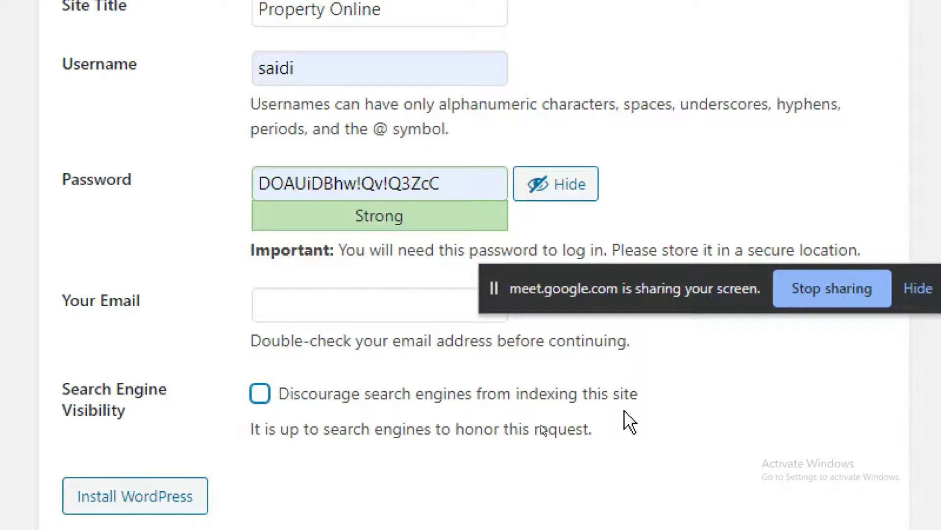
left_click(319, 417)
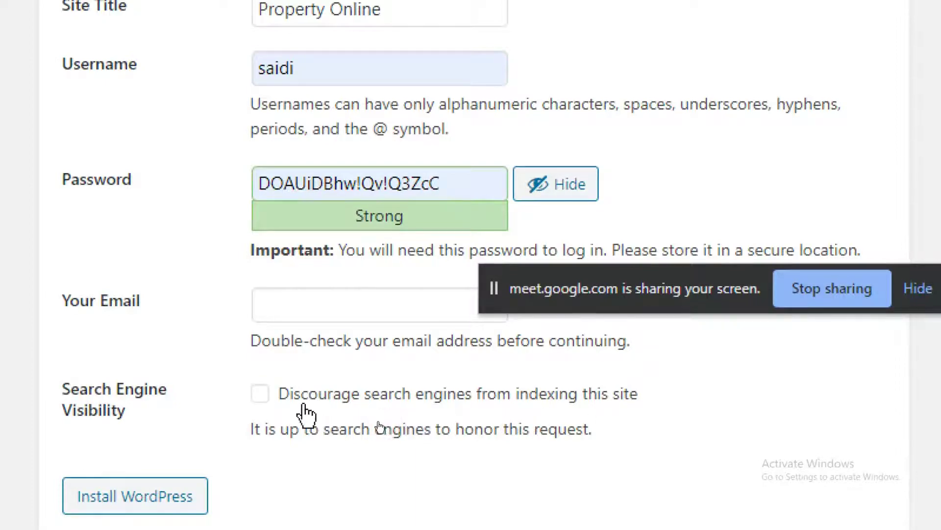
left_click(289, 398)
scroll(434, 248, "up", 2)
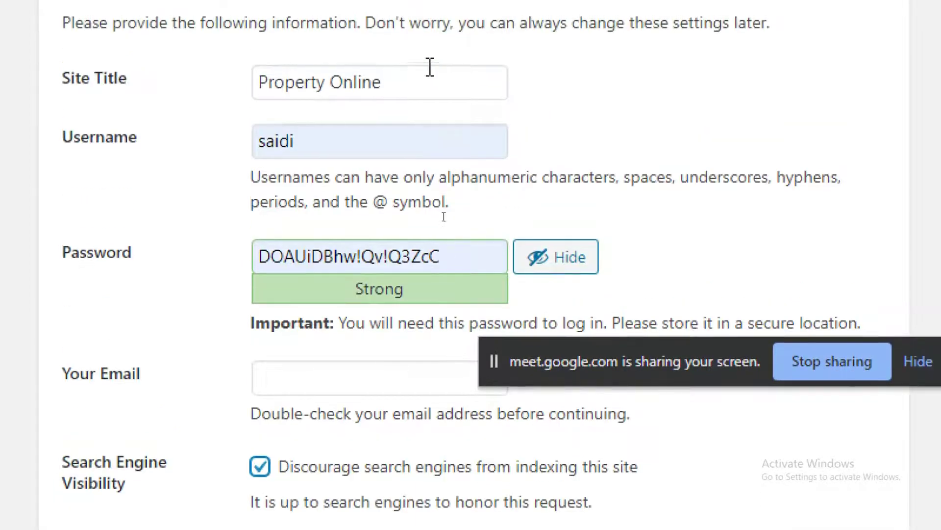
Keep the generated admin password, fill in the admin e-mail, and install WordPress
left_click_drag(460, 253, 259, 243)
left_click(317, 280)
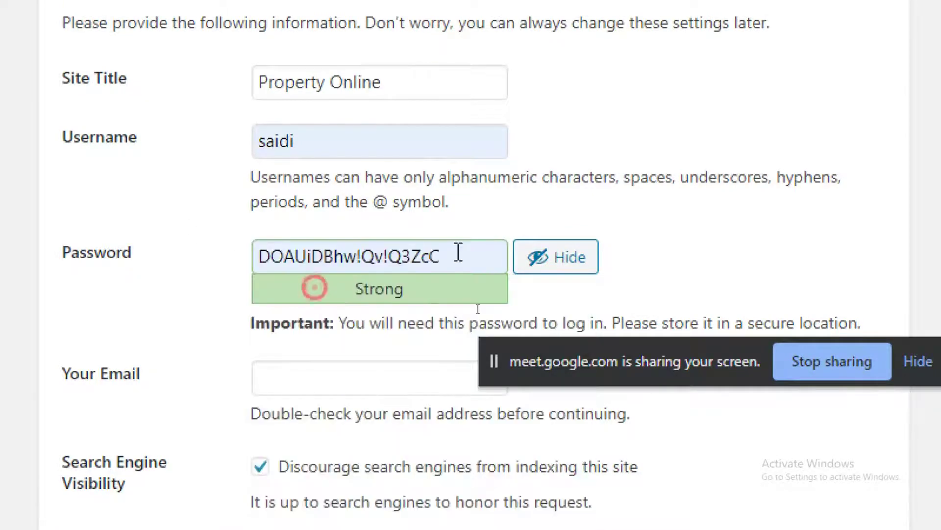
scroll(342, 496, "down", 1)
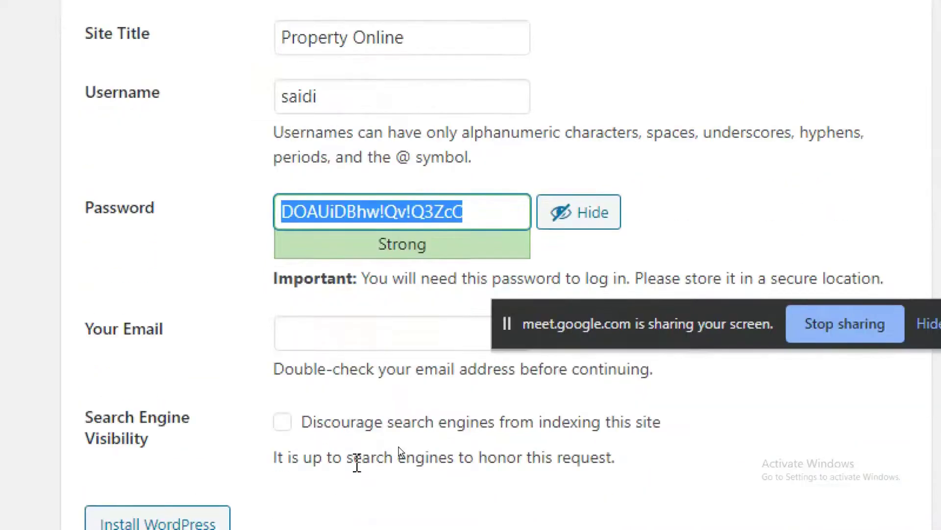
left_click(343, 481)
left_click(346, 303)
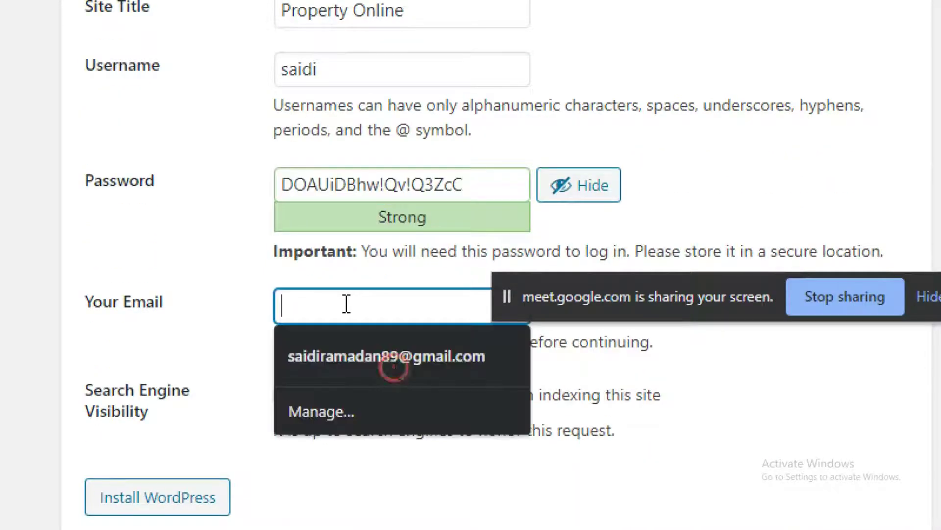
left_click(428, 362)
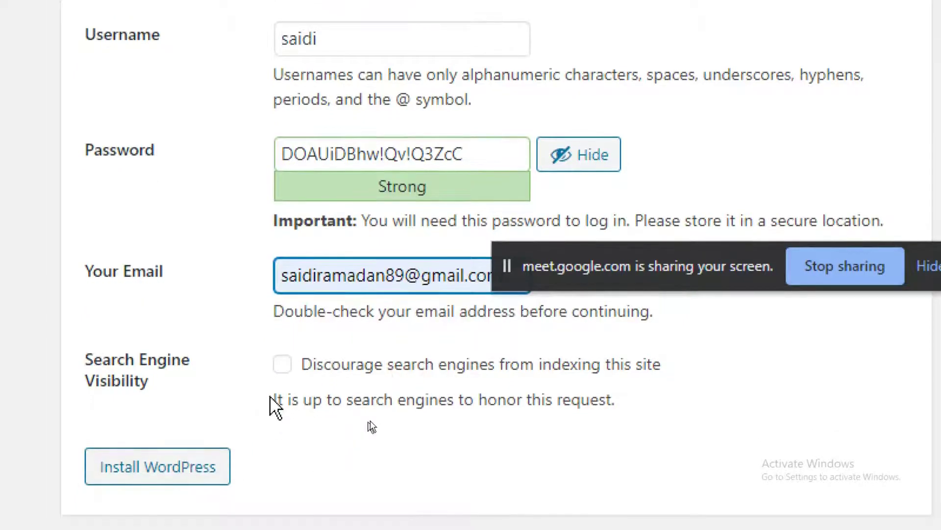
left_click(301, 365)
left_click(212, 470)
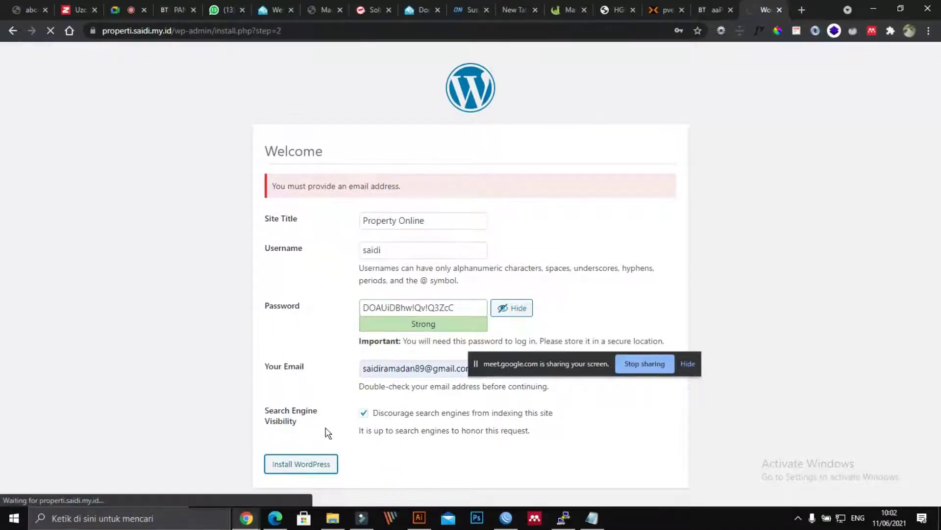
left_click(410, 251)
left_click(252, 254)
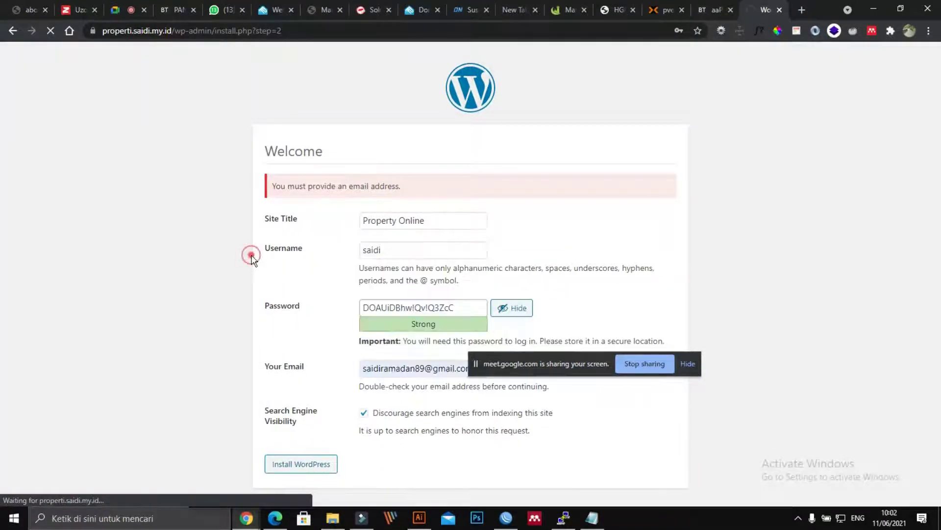
left_click(380, 252)
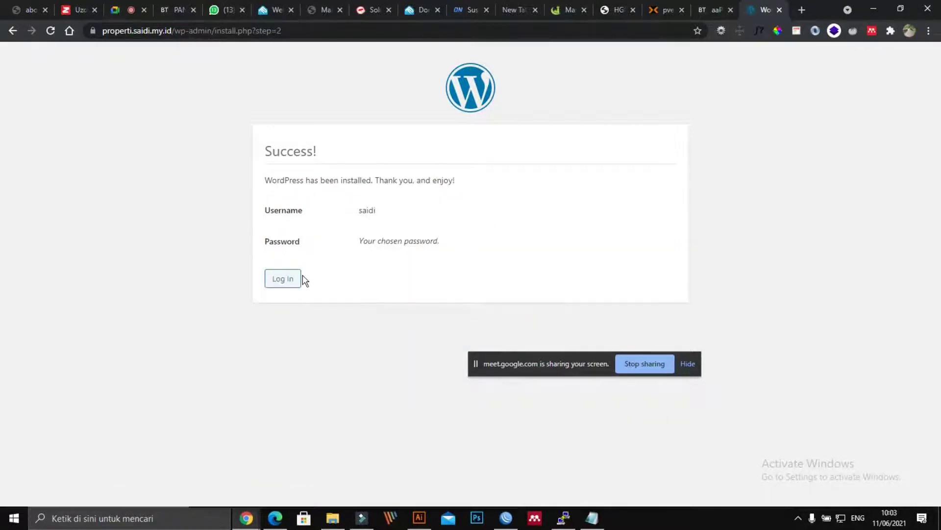
Log in to the admin account with Remember Me ticked, then open the site's front page
left_click(281, 279)
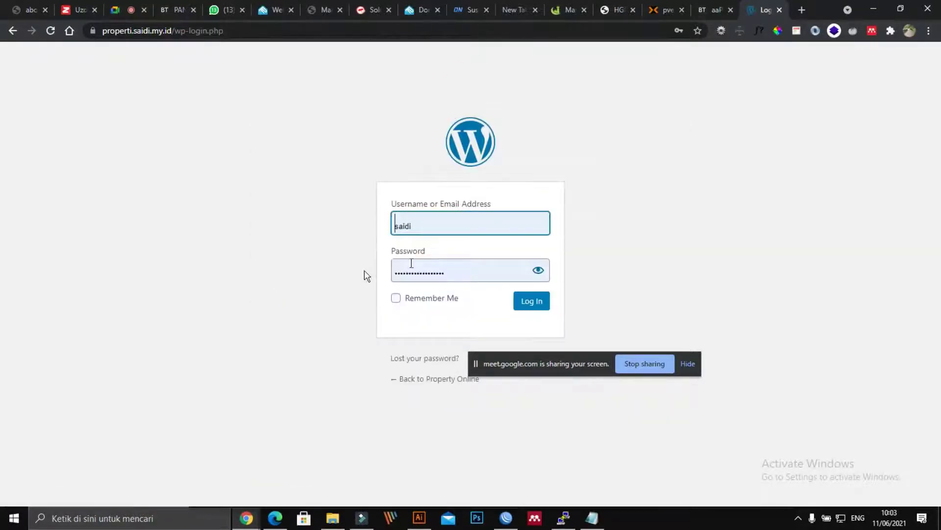
left_click(538, 273)
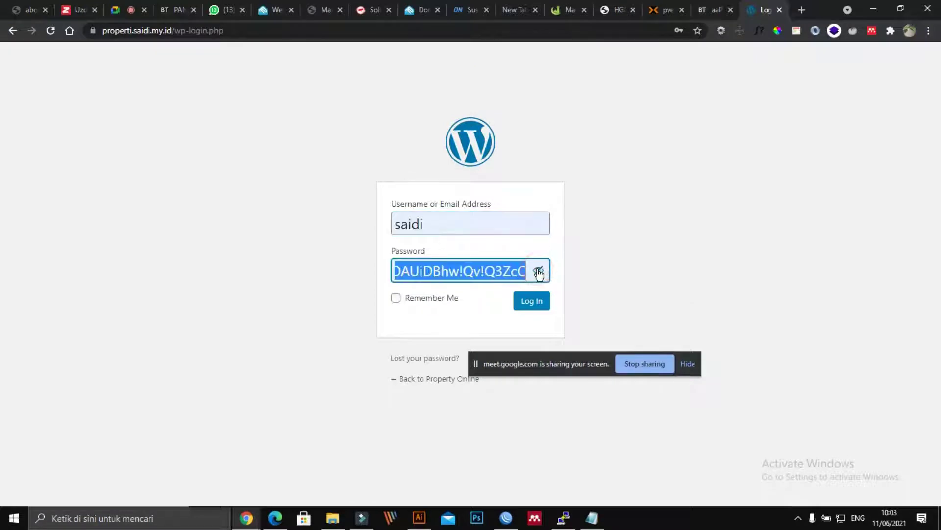
left_click(434, 298)
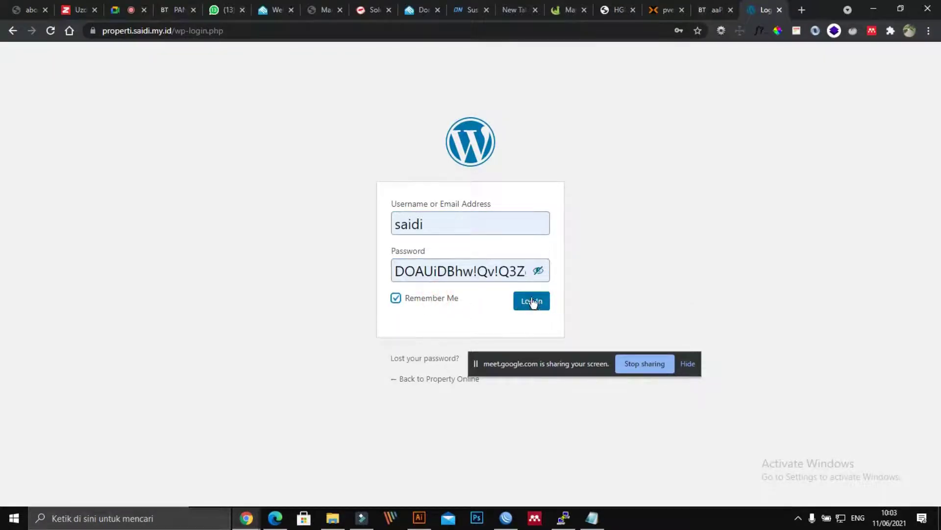
left_click(533, 302)
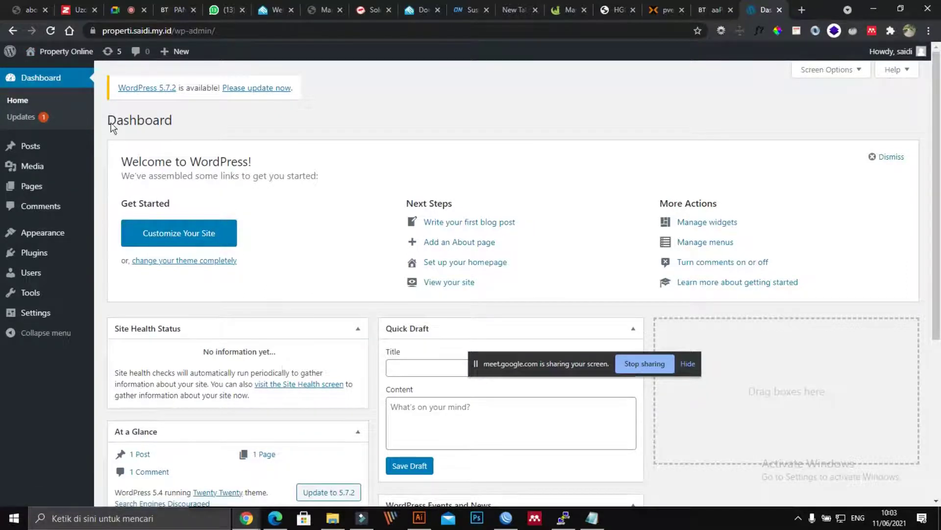
left_click(58, 53)
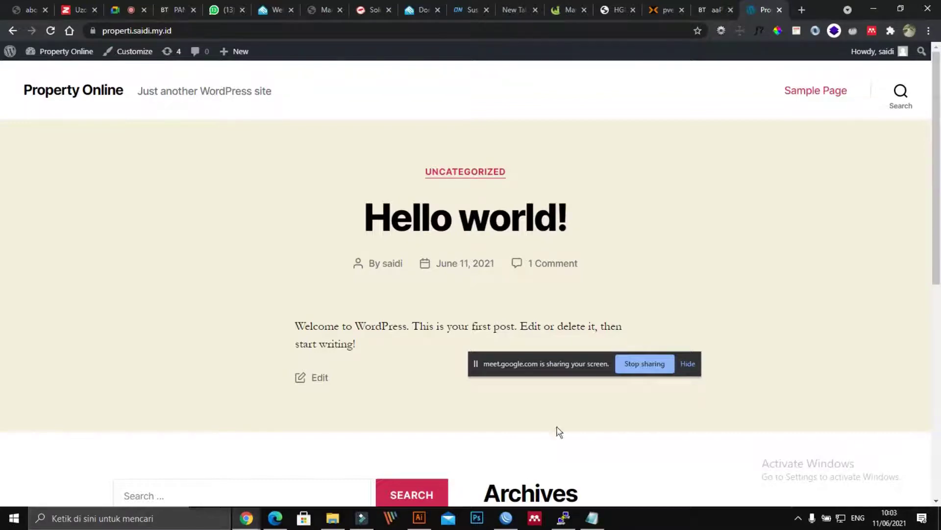
Look over the Property Online front page, then return to aaPanel's site list
scroll(363, 309, "down", 7)
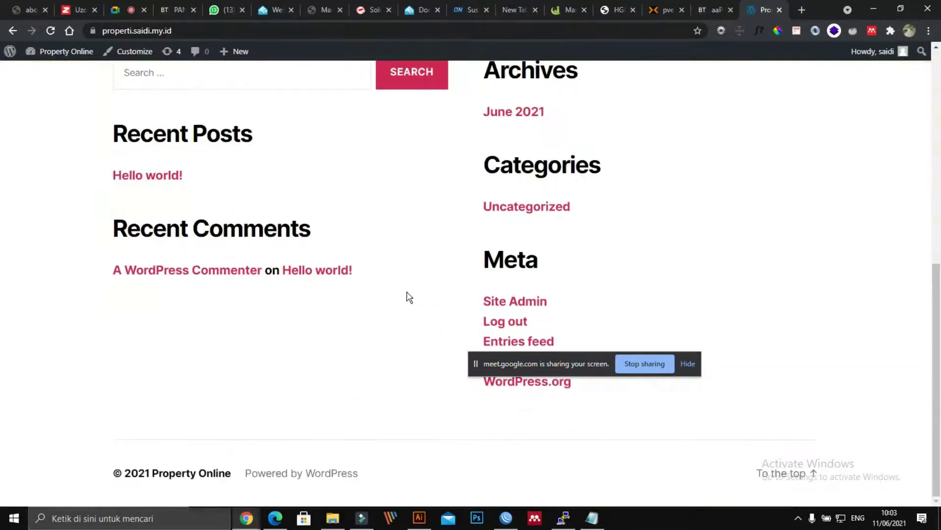
scroll(408, 297, "up", 9)
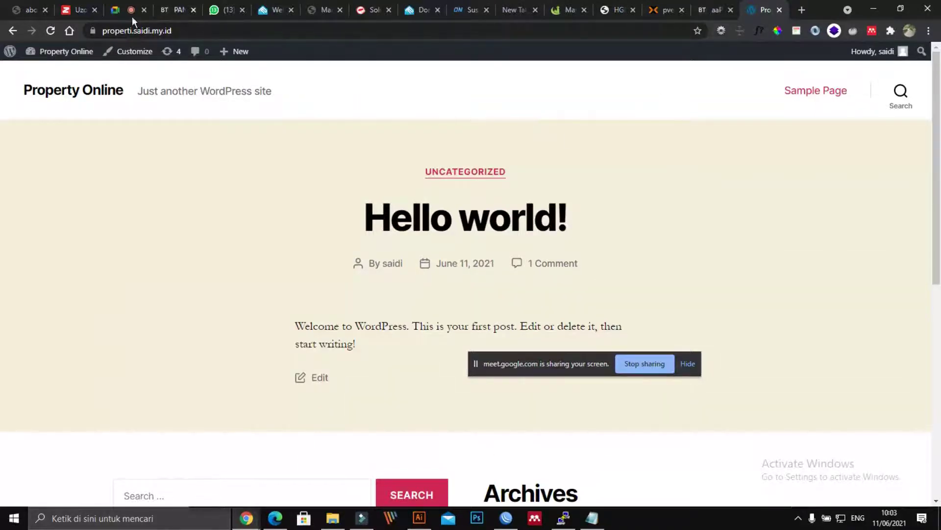
left_click(712, 10)
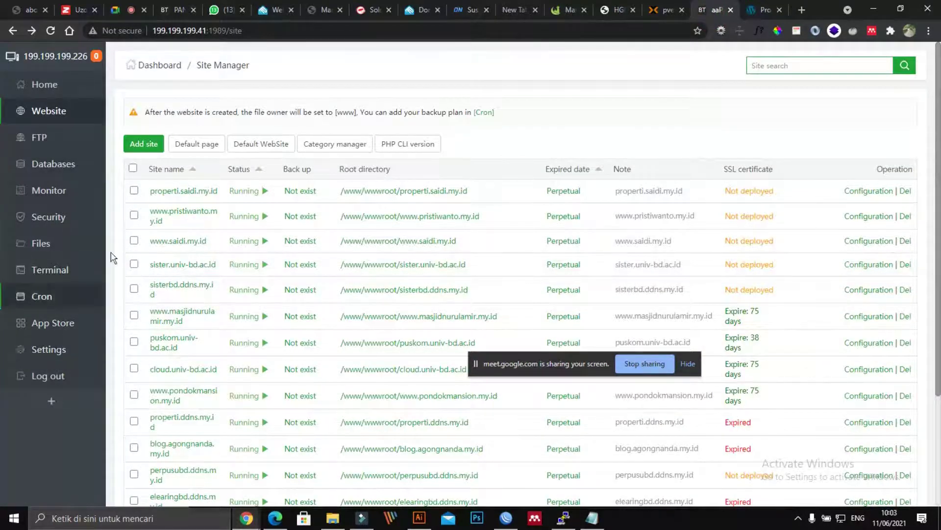
Review properti.saidi.my.id's SSL settings in aaPanel and confirm the browser reports a secure connection
left_click(193, 191)
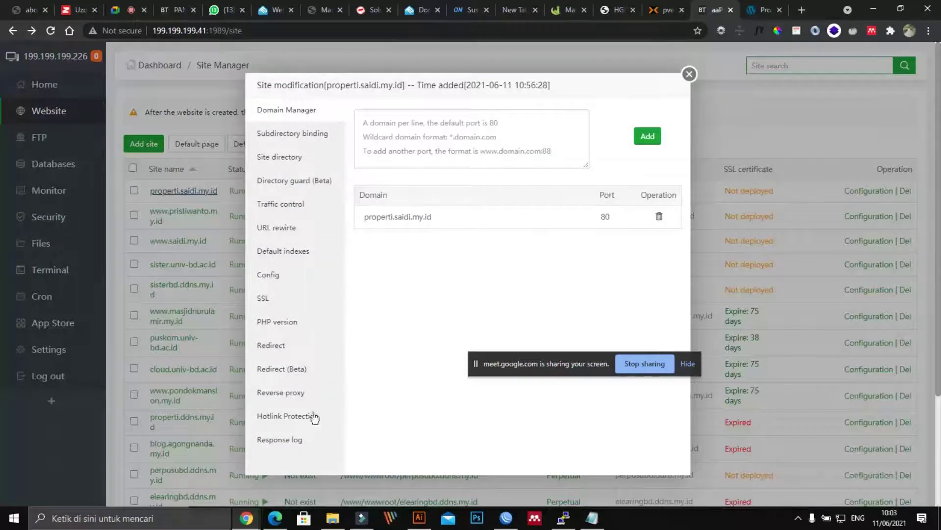
left_click(262, 300)
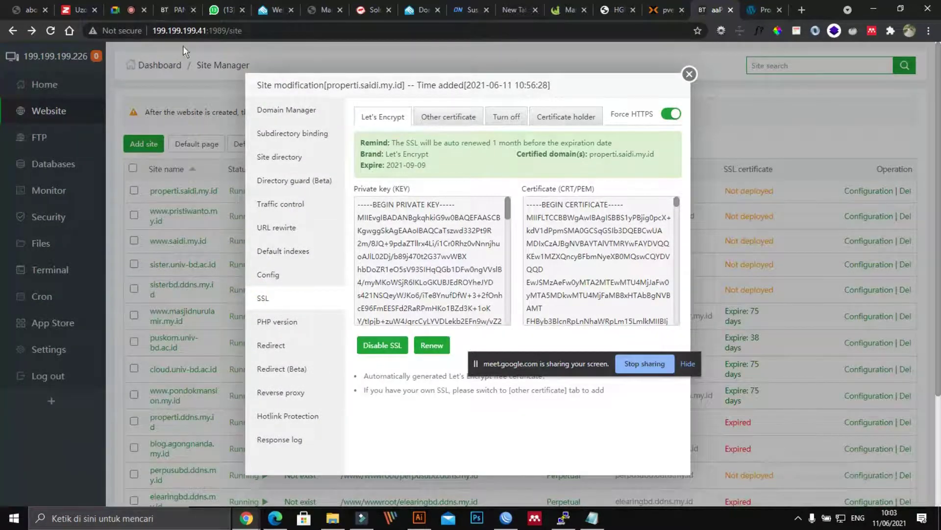
left_click(757, 7)
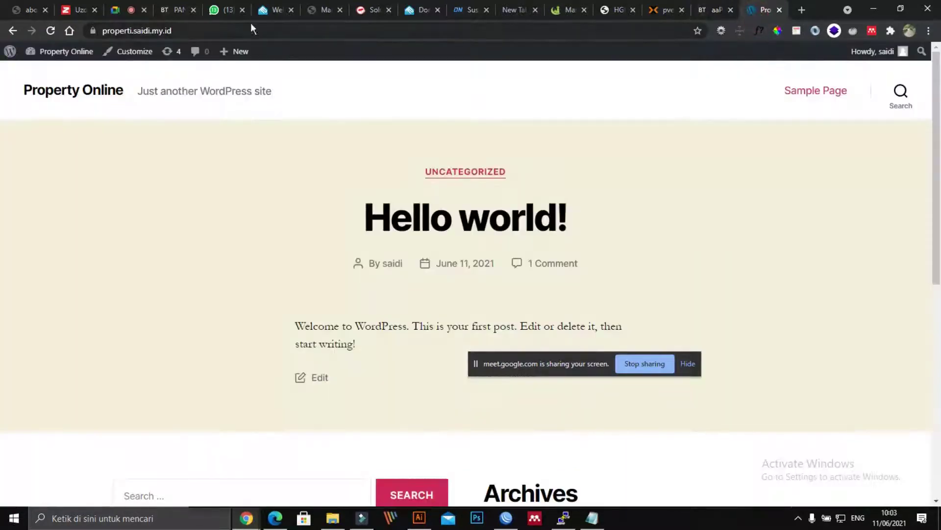
left_click(95, 30)
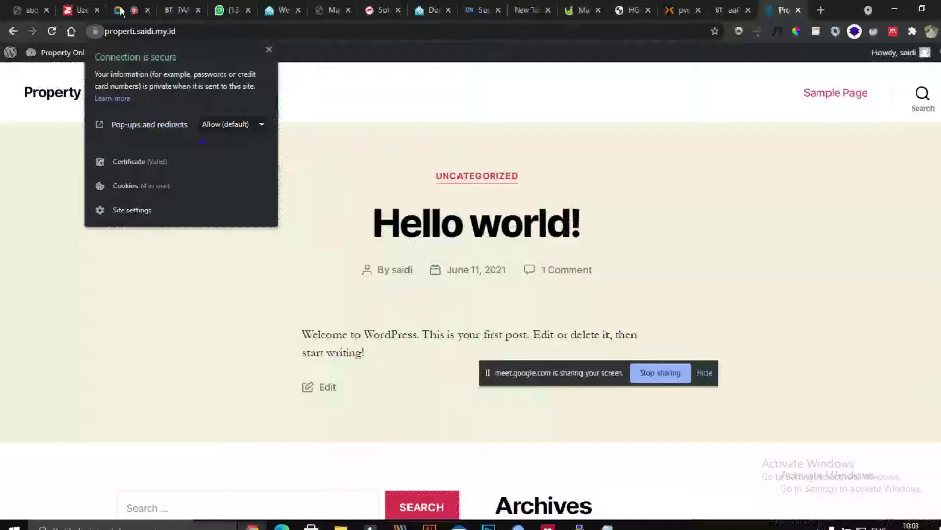
left_click(853, 417)
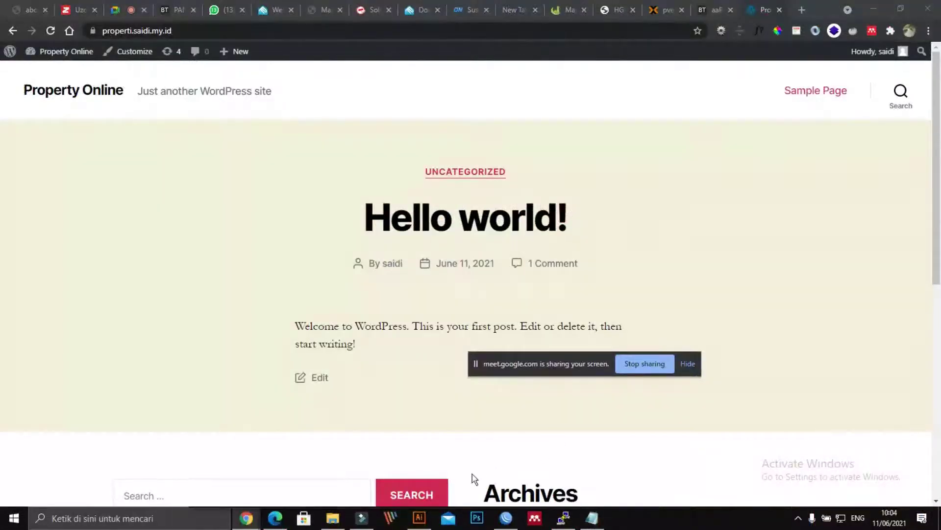
left_click(273, 19)
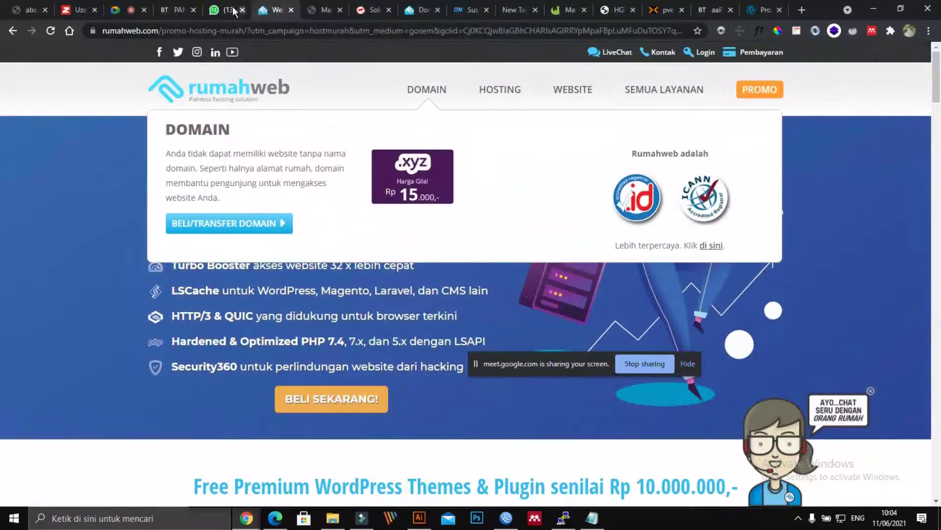
Close aaPanel's site settings dialog and stop presenting the screen in Google Meet
left_click(227, 11)
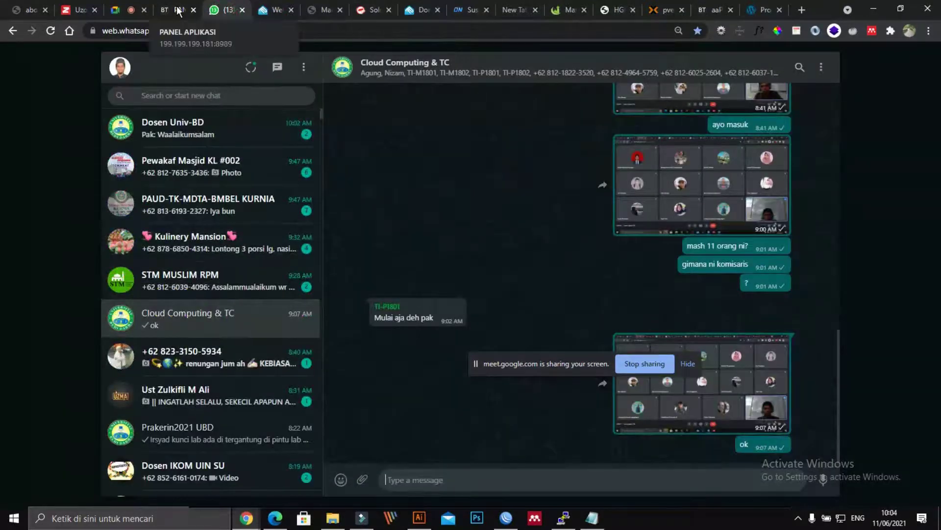
left_click(179, 11)
left_click(125, 10)
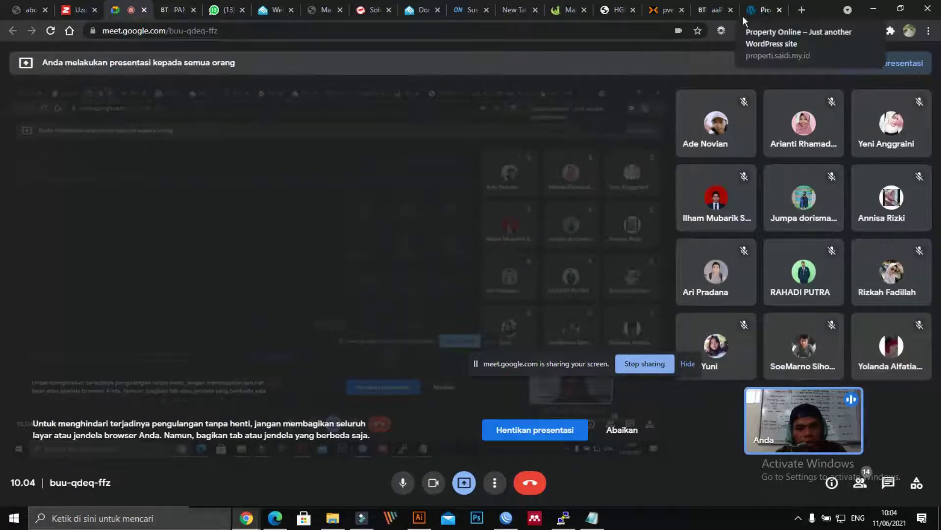
left_click(709, 8)
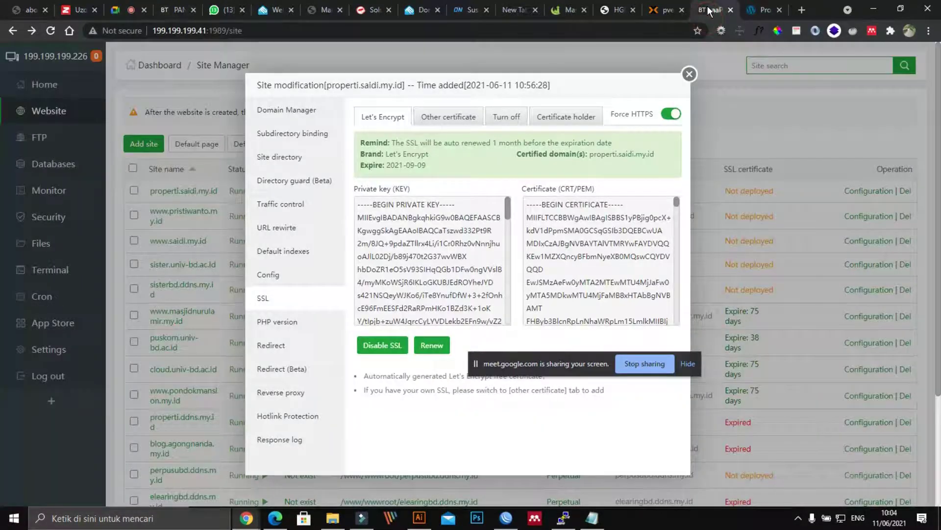
left_click(689, 74)
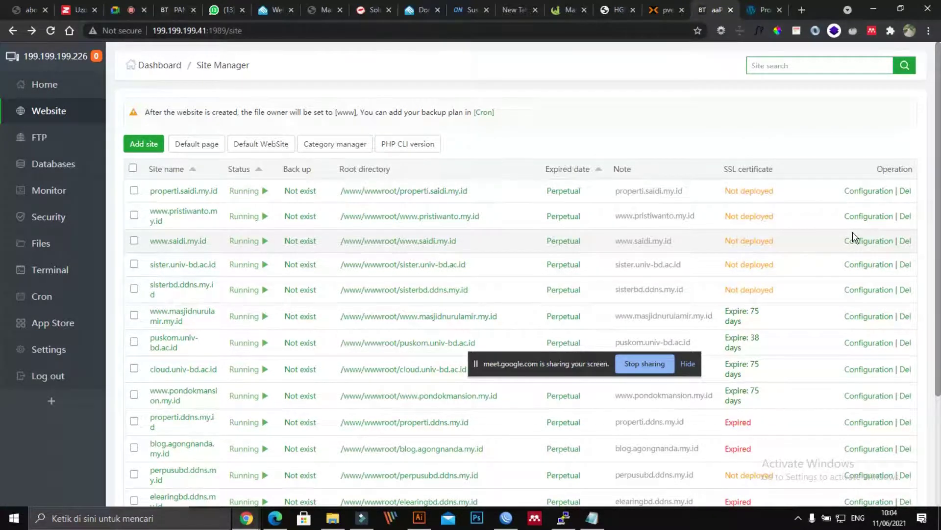
left_click(123, 9)
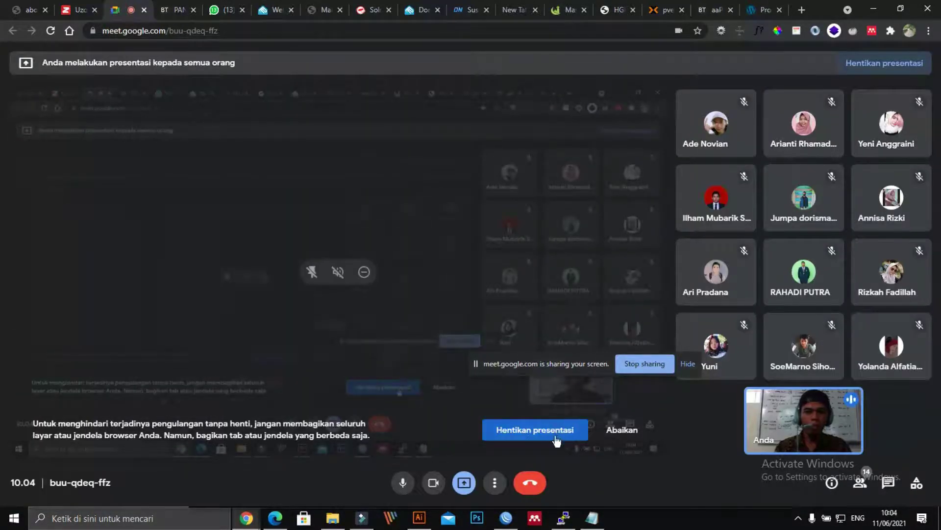
left_click(637, 365)
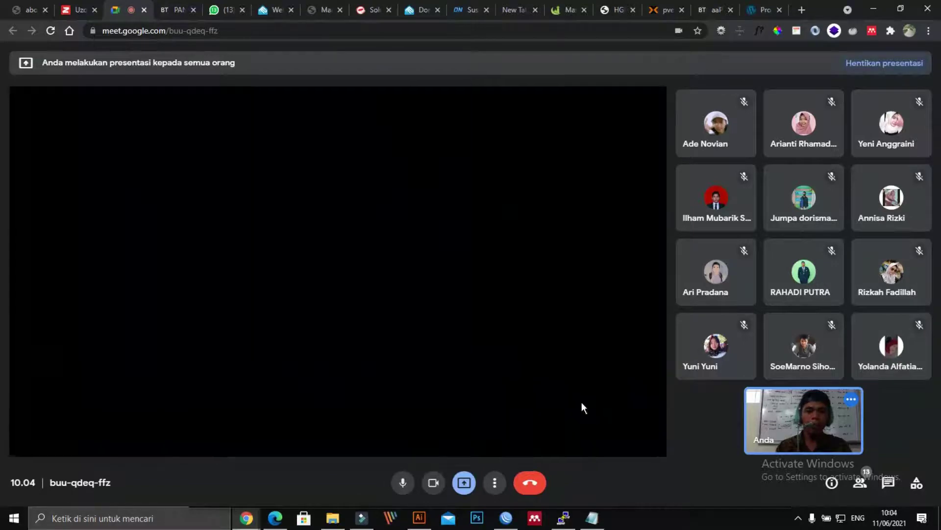